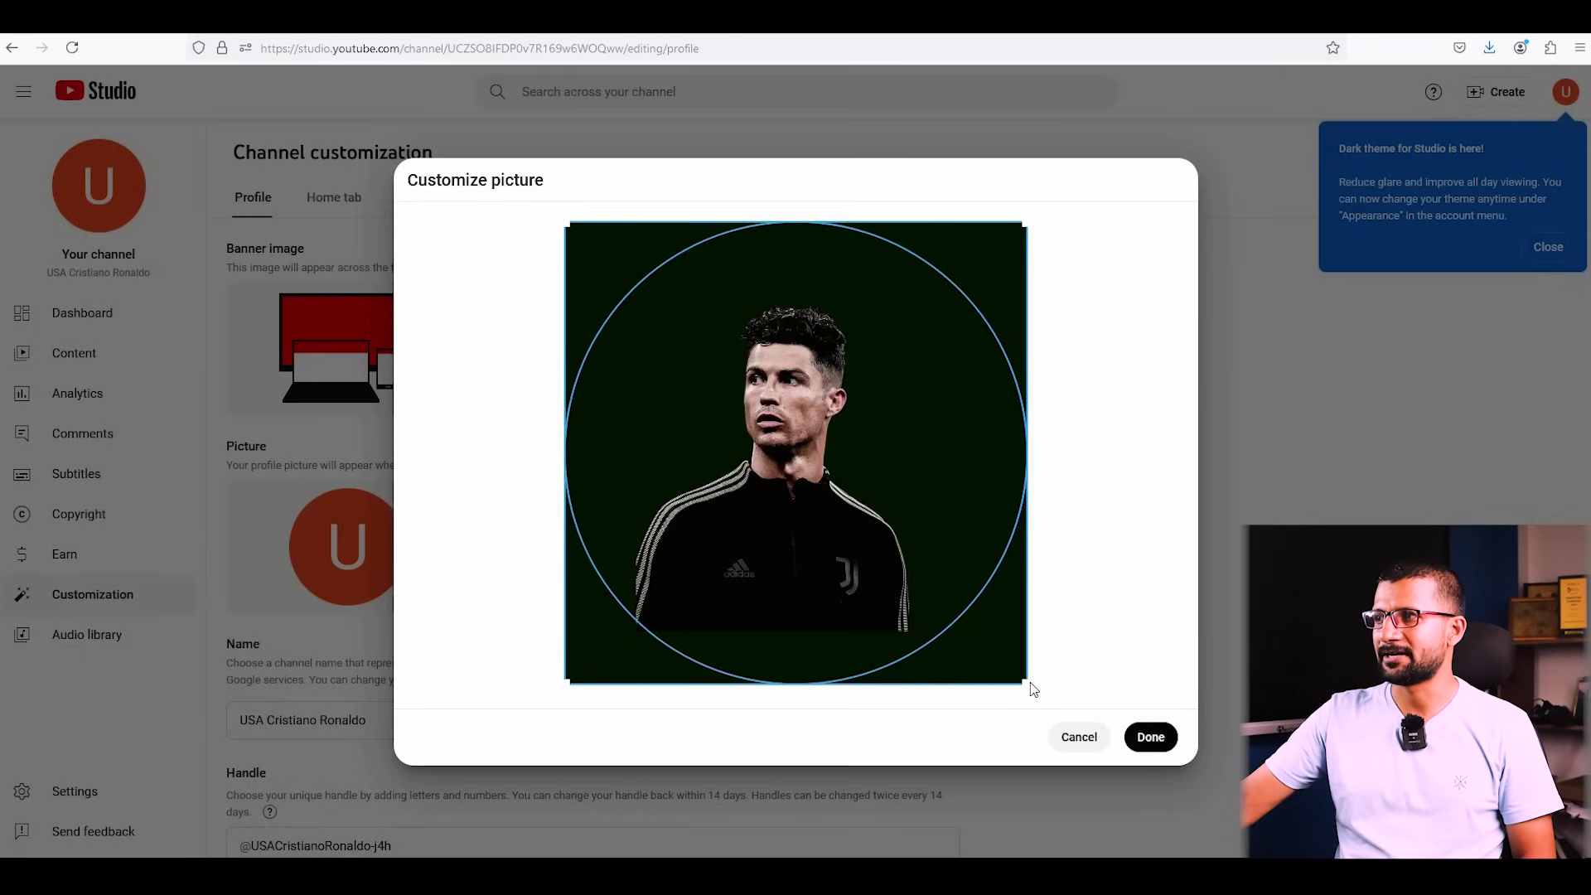
- Crop the profile picture to a smaller square around the upper body and publish the channel change
{"action": "left_click_drag", "start_coordinate": [1034, 690], "coordinate": [950, 607]}
{"action": "left_click_drag", "start_coordinate": [846, 533], "coordinate": [883, 547]}
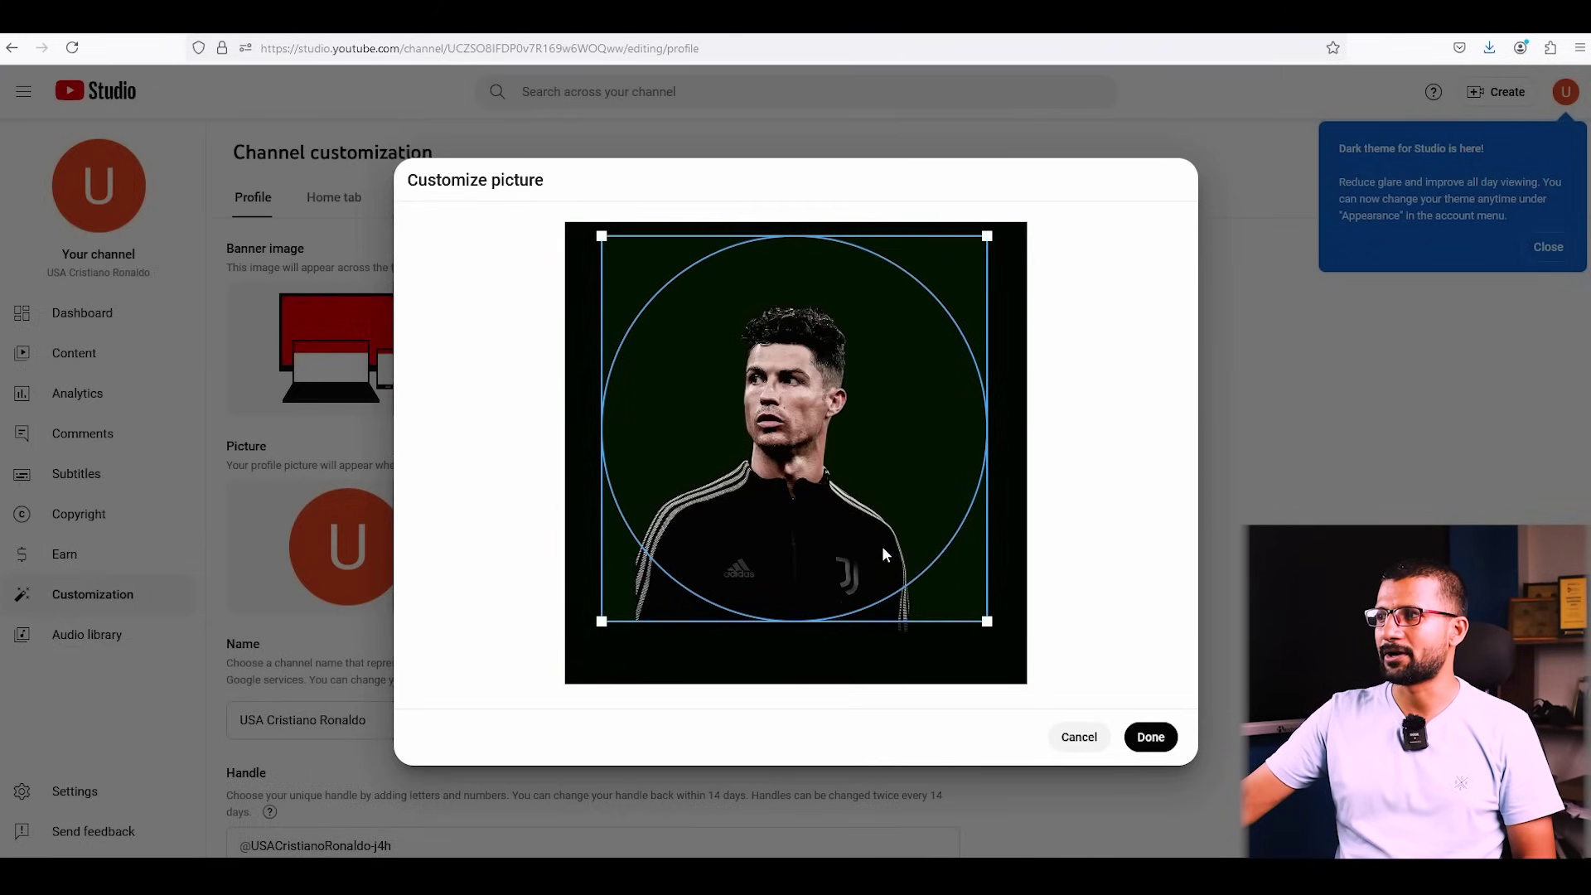
{"action": "left_click", "coordinate": [1152, 737]}
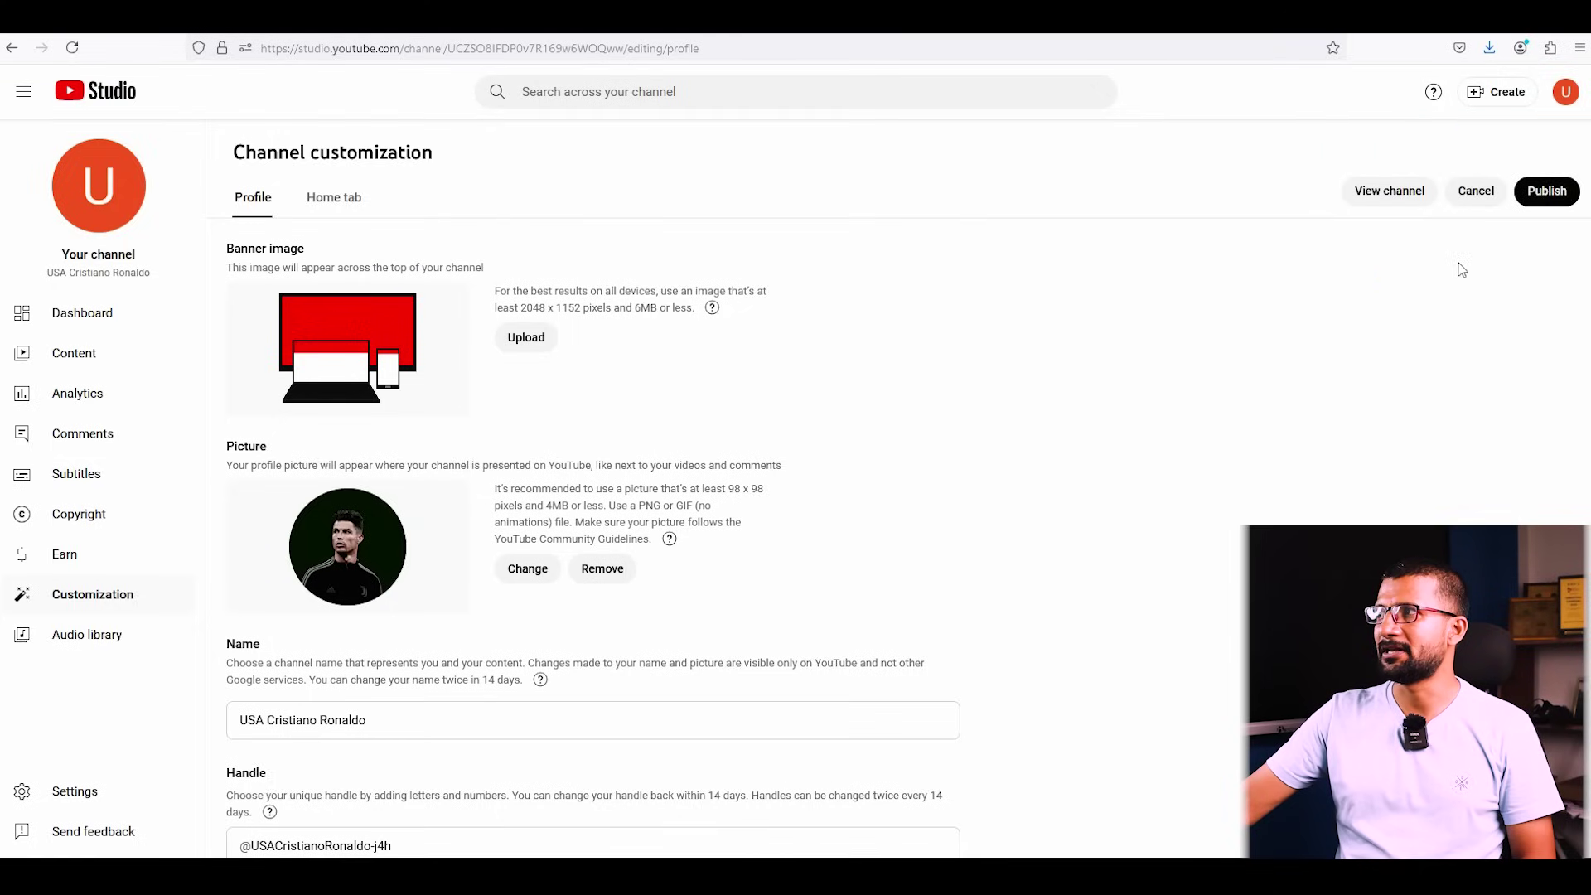
{"action": "left_click", "coordinate": [1547, 194]}
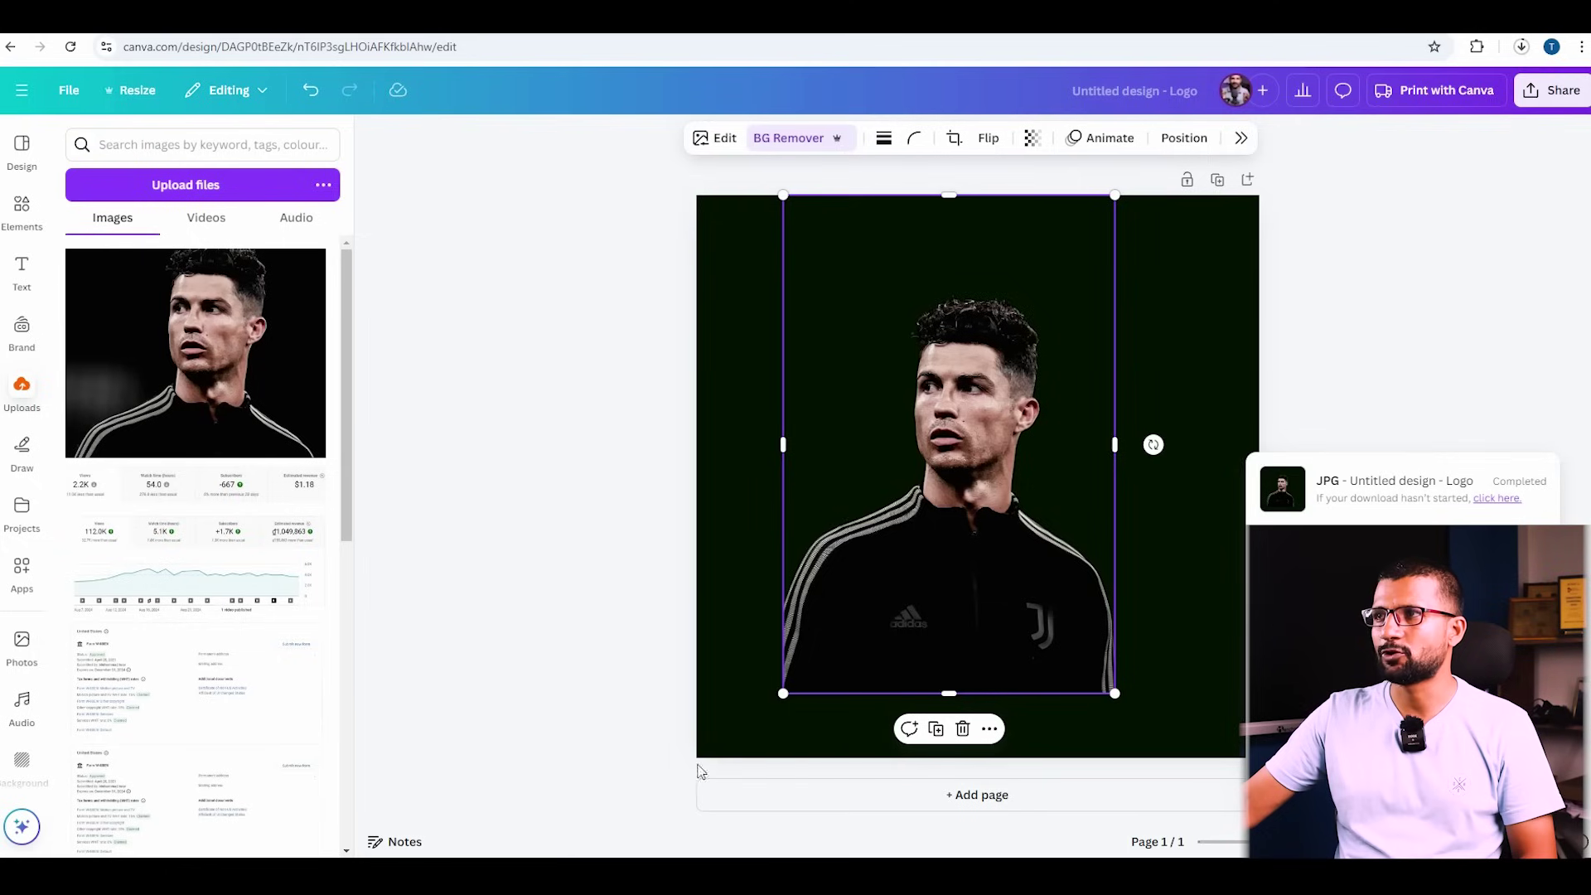
- Switch to Canva and create a new YouTube Banner design from the home page
{"action": "left_click", "coordinate": [23, 95]}
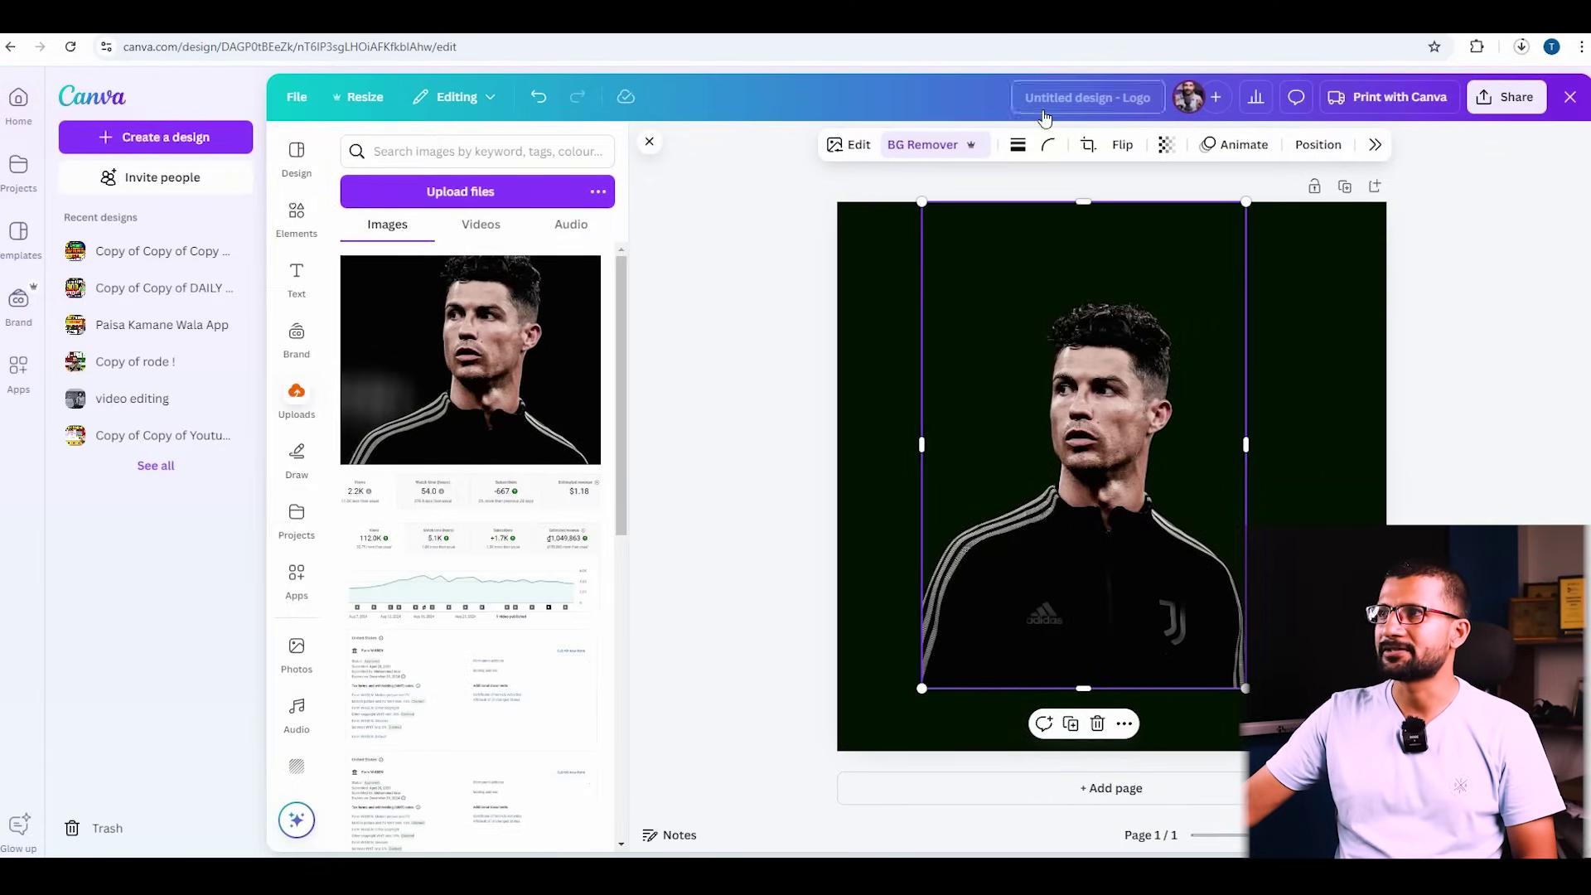
{"action": "left_click", "coordinate": [19, 97]}
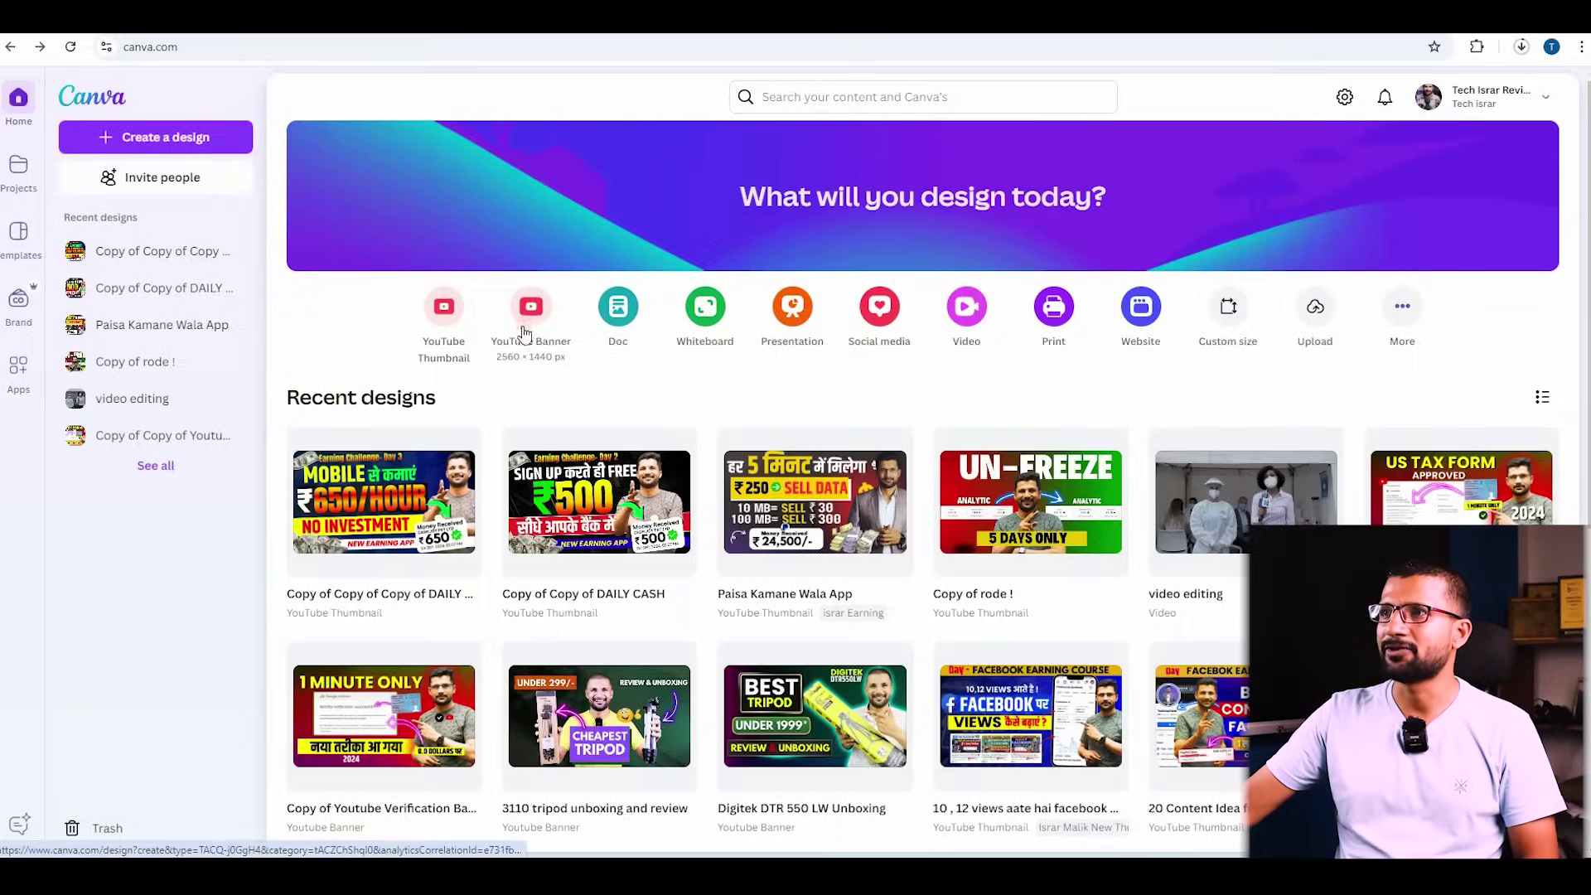
{"action": "left_click", "coordinate": [531, 315]}
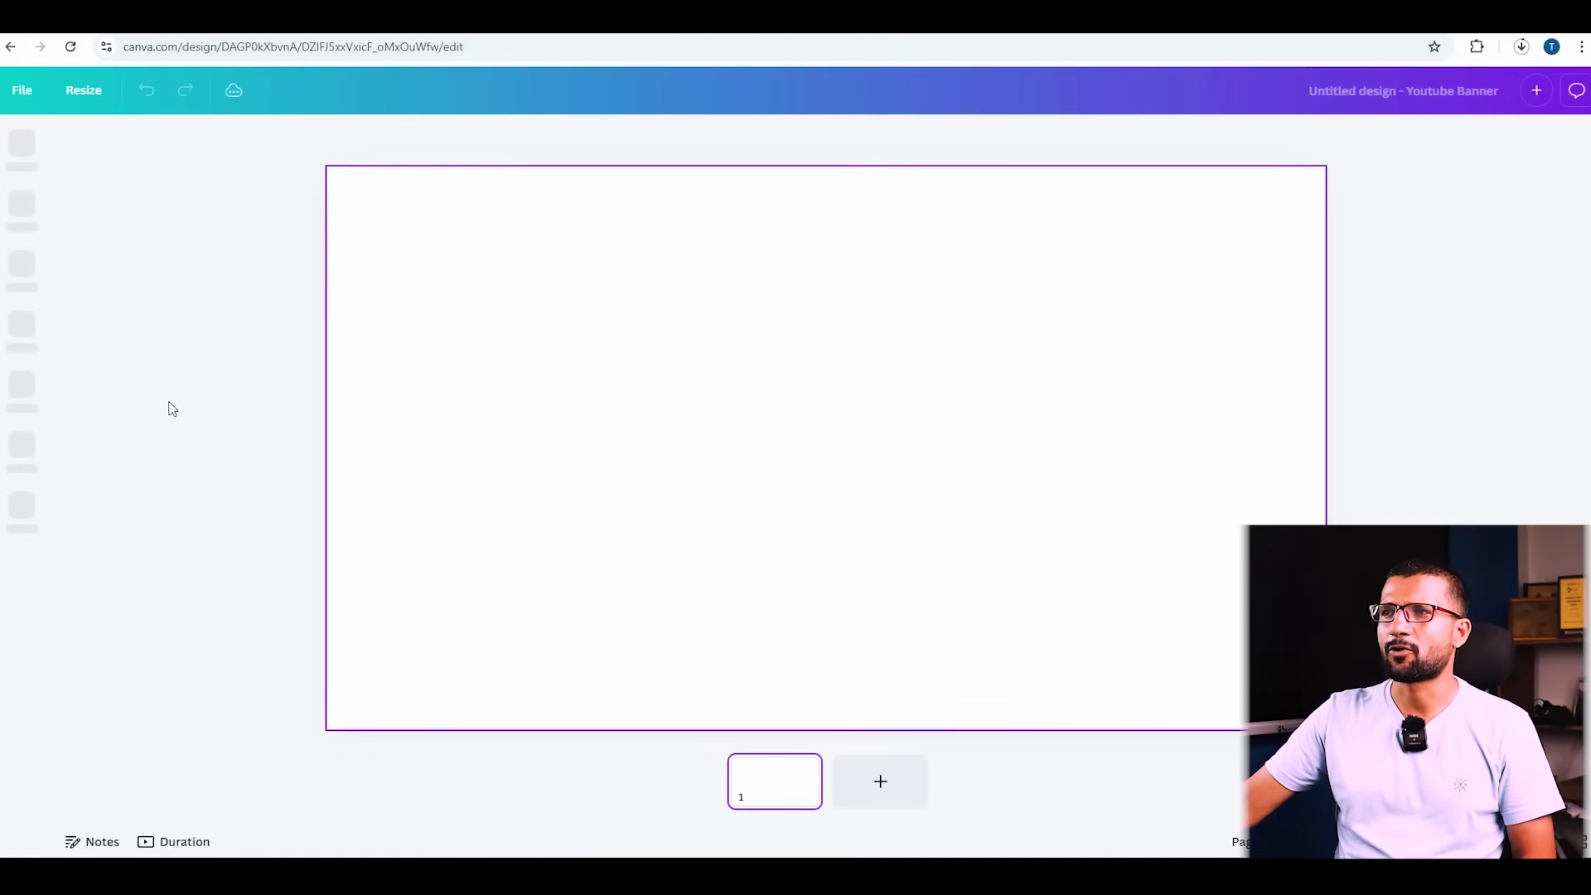
- Apply the red-label page of the Black White Gray Red Running Coach Personal Trainer Fitness template to the banner
{"action": "scroll", "coordinate": [172, 408], "scroll_direction": "down", "scroll_amount": 5}
{"action": "left_click", "coordinate": [91, 547]}
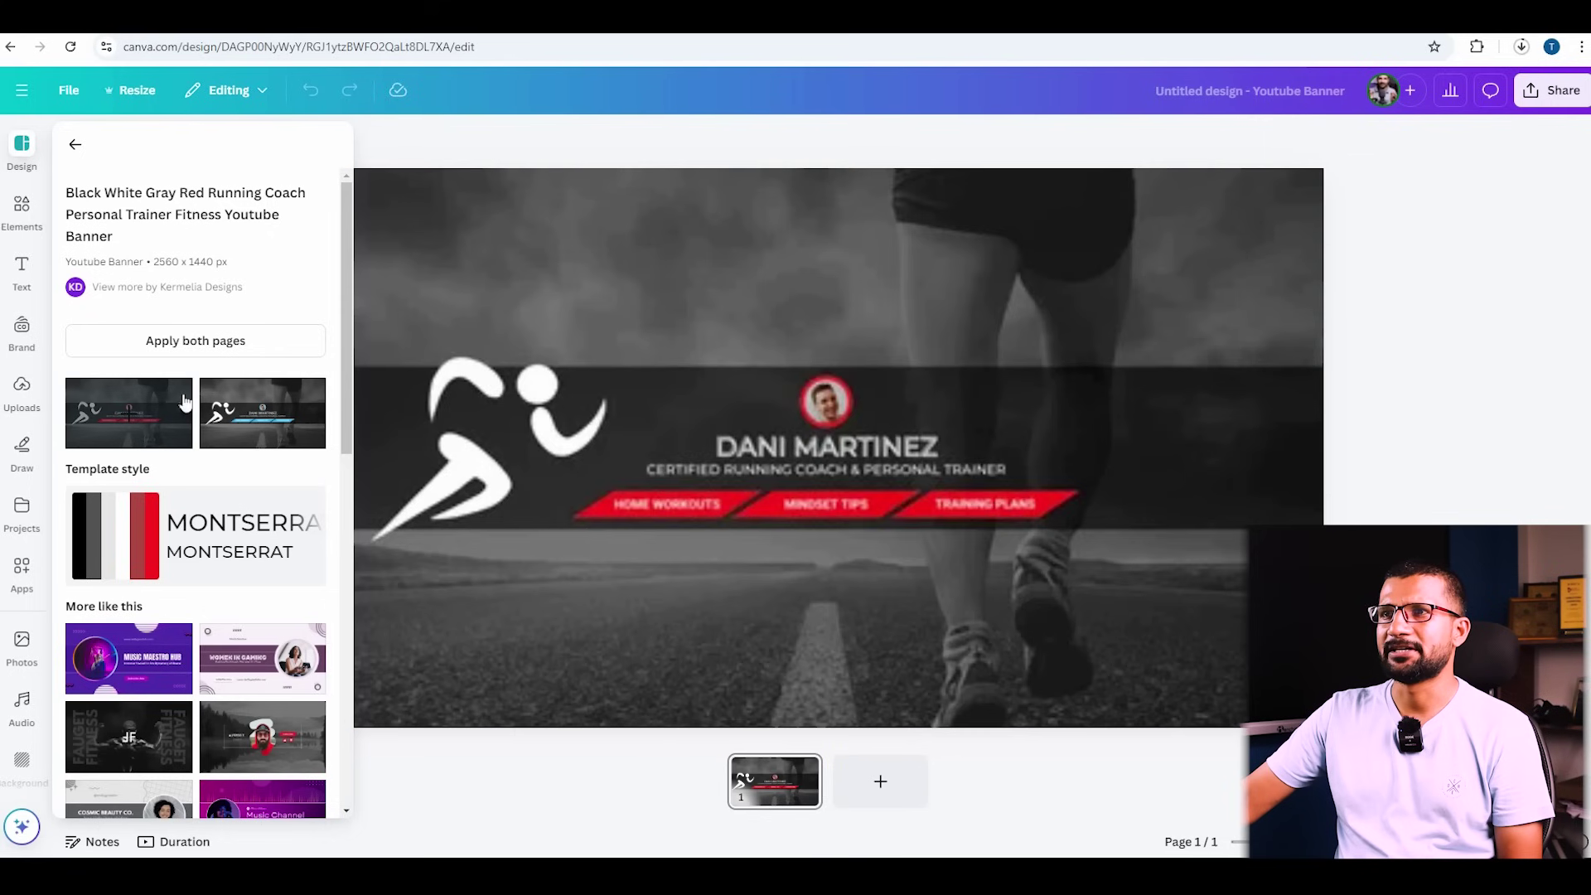
{"action": "left_click", "coordinate": [136, 414]}
{"action": "left_click", "coordinate": [971, 445]}
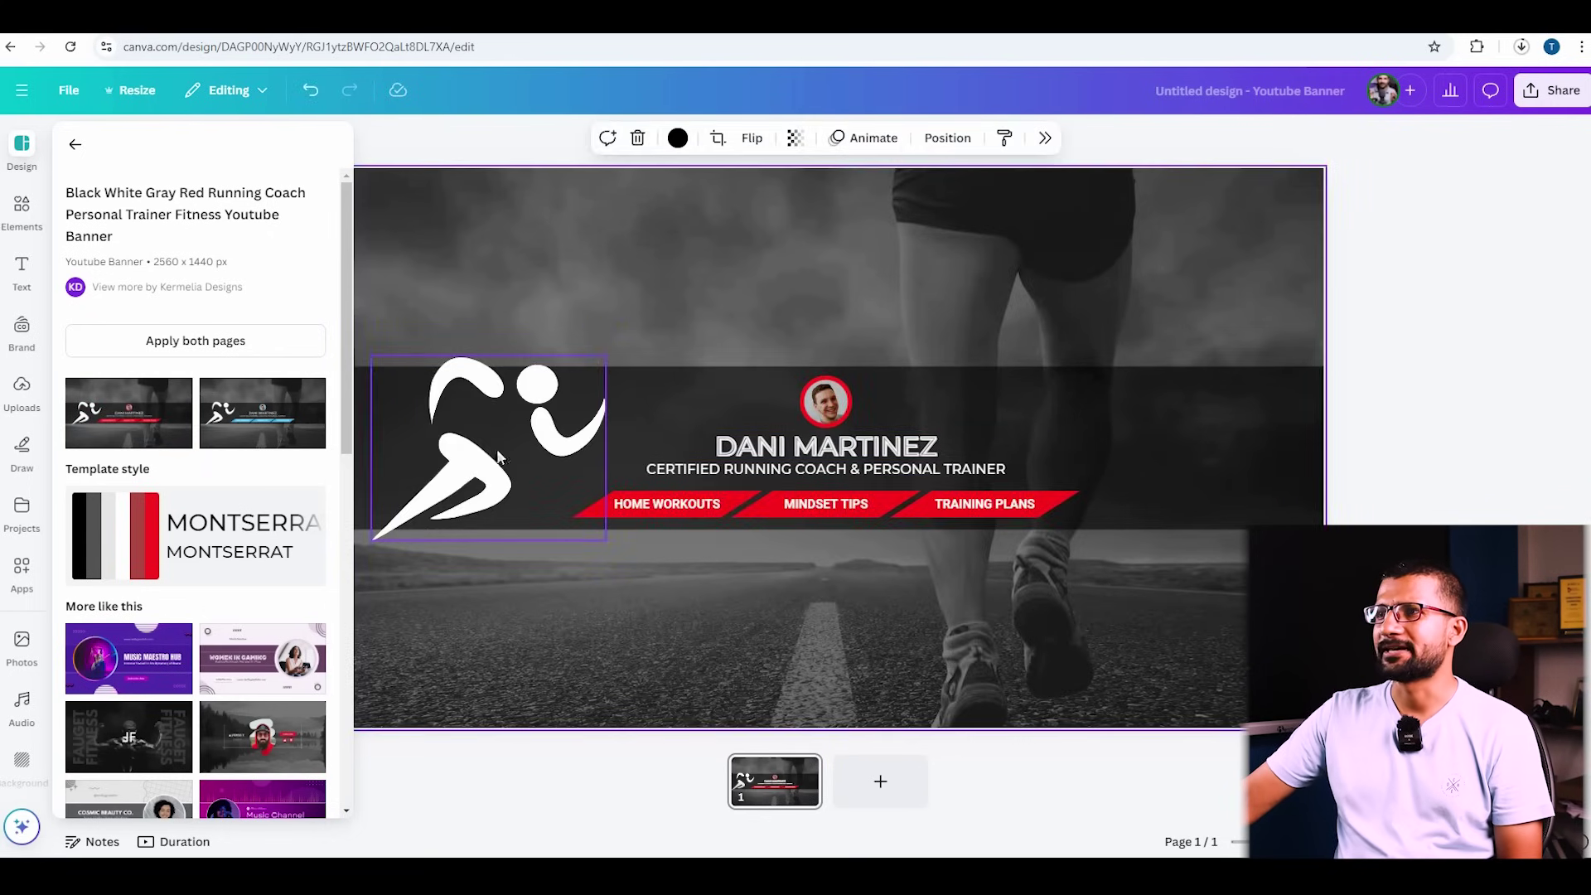
- Delete the round portrait above the title and replace the title text with Cristiano Ronaldo
{"action": "left_click", "coordinate": [828, 411]}
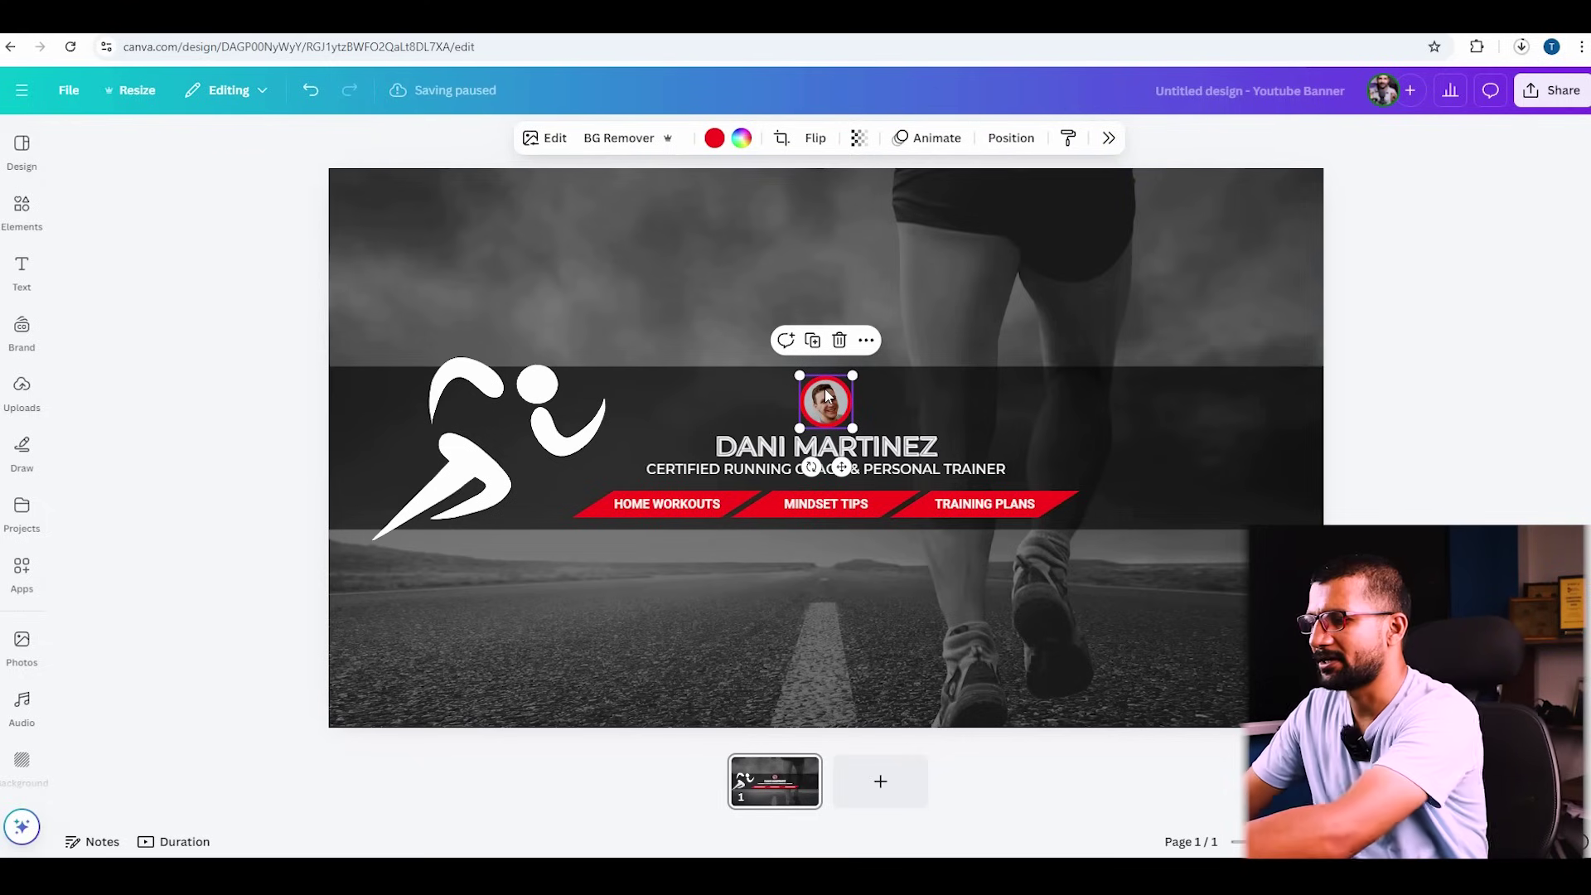
{"action": "key", "text": "Delete"}
{"action": "left_click", "coordinate": [967, 432]}
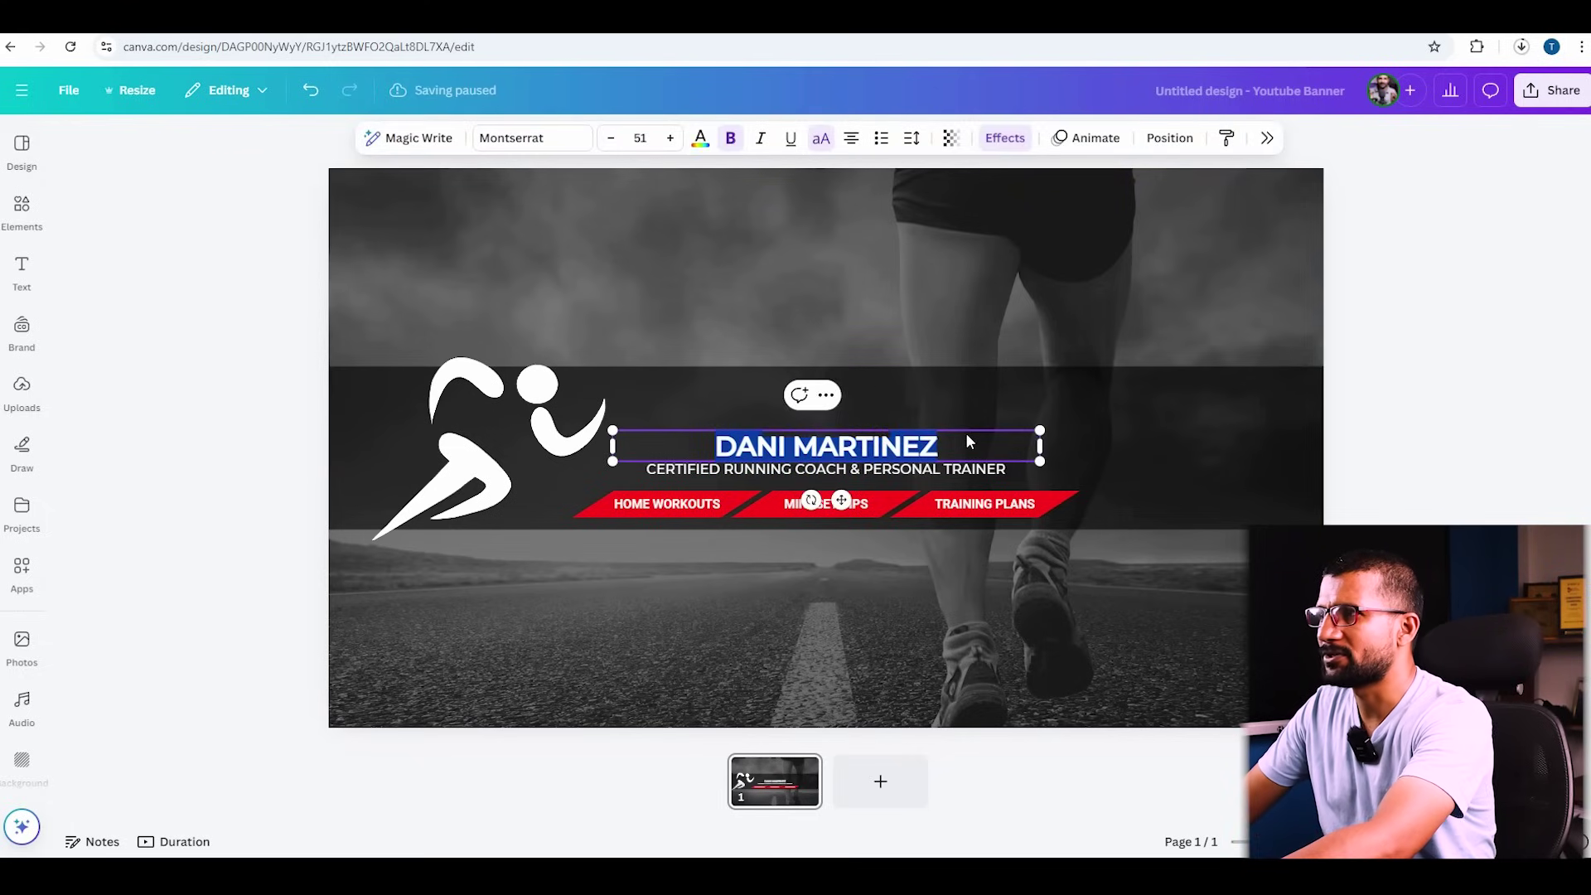
{"action": "left_click_drag", "start_coordinate": [967, 433], "coordinate": [687, 450]}
{"action": "type", "text": "Cristiano Ronaldo"}
- Space the title and subtitle farther apart, and shrink the white runner logo so it sits beside the title
{"action": "left_click", "coordinate": [833, 472]}
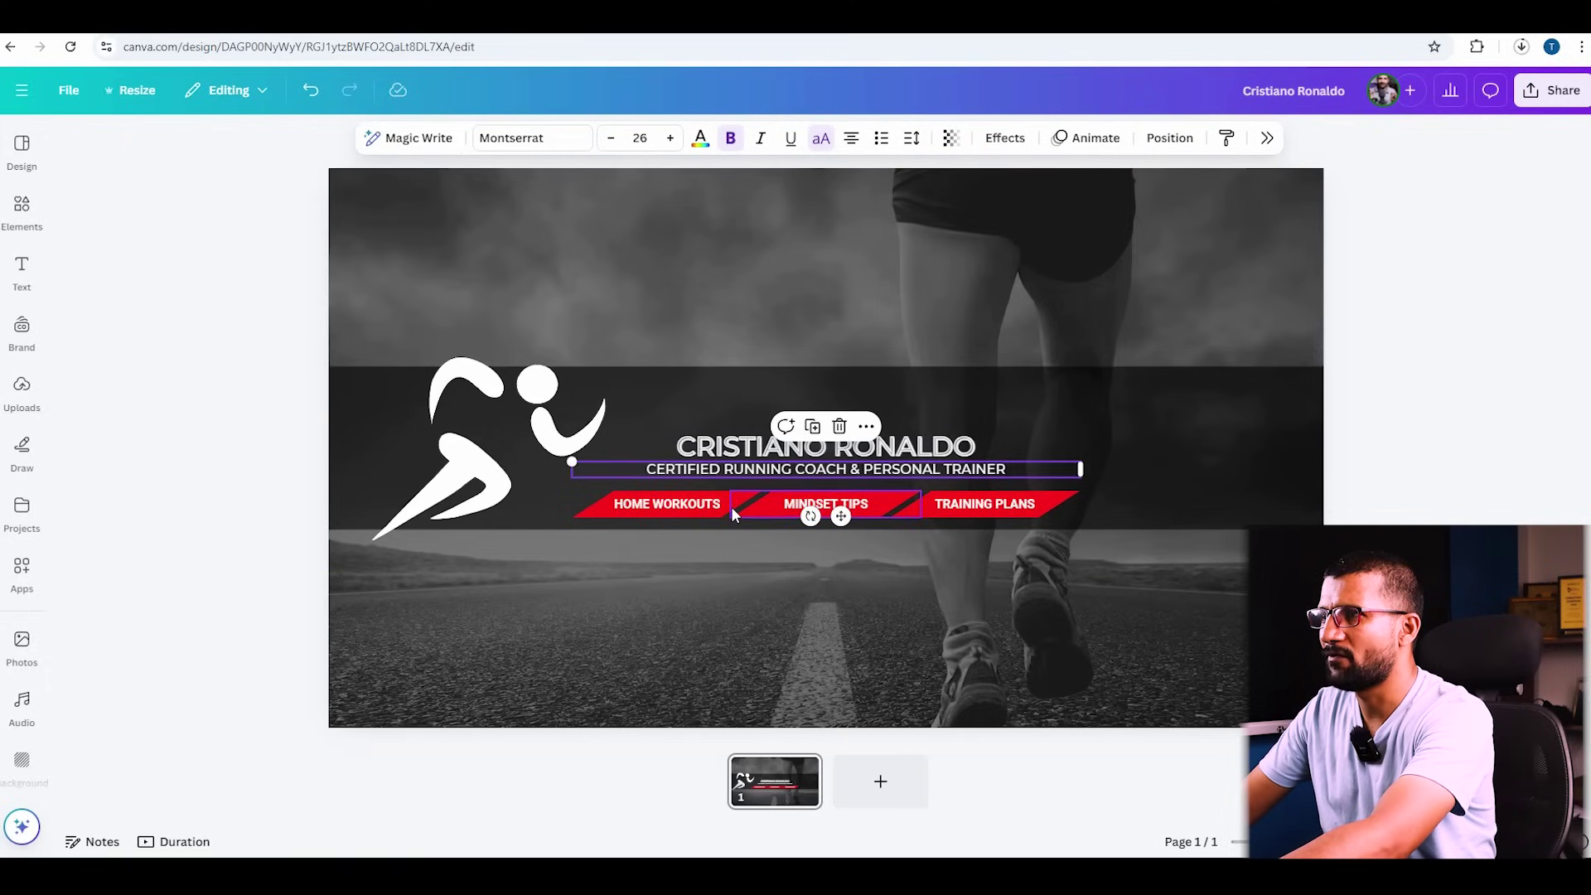
{"action": "left_click_drag", "start_coordinate": [965, 472], "coordinate": [911, 441]}
{"action": "left_click", "coordinate": [593, 363]}
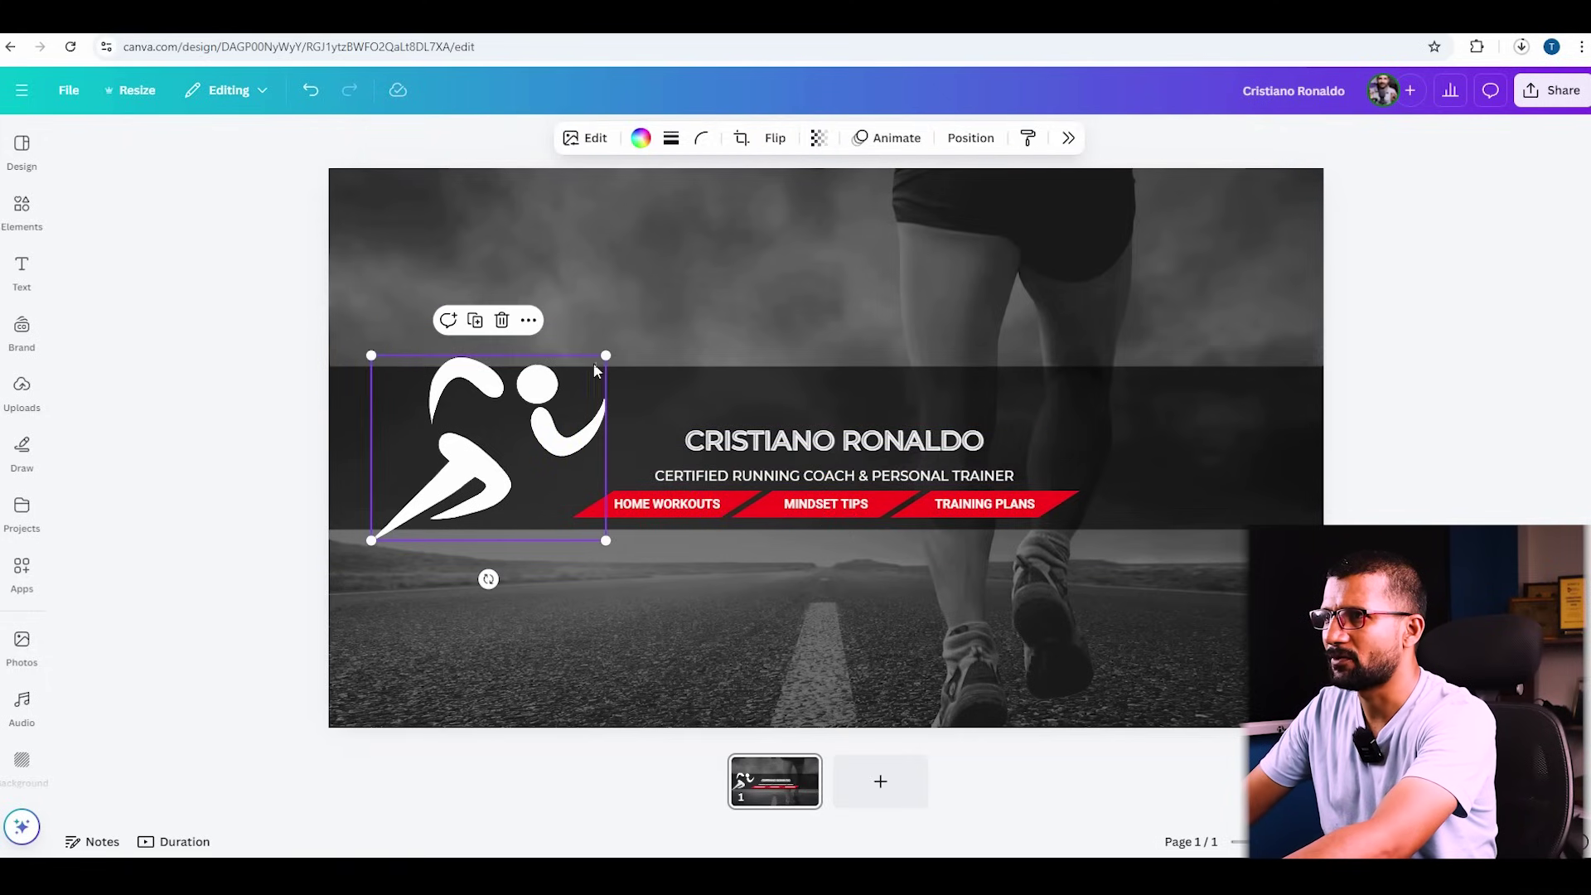
{"action": "left_click_drag", "start_coordinate": [603, 357], "coordinate": [591, 450]}
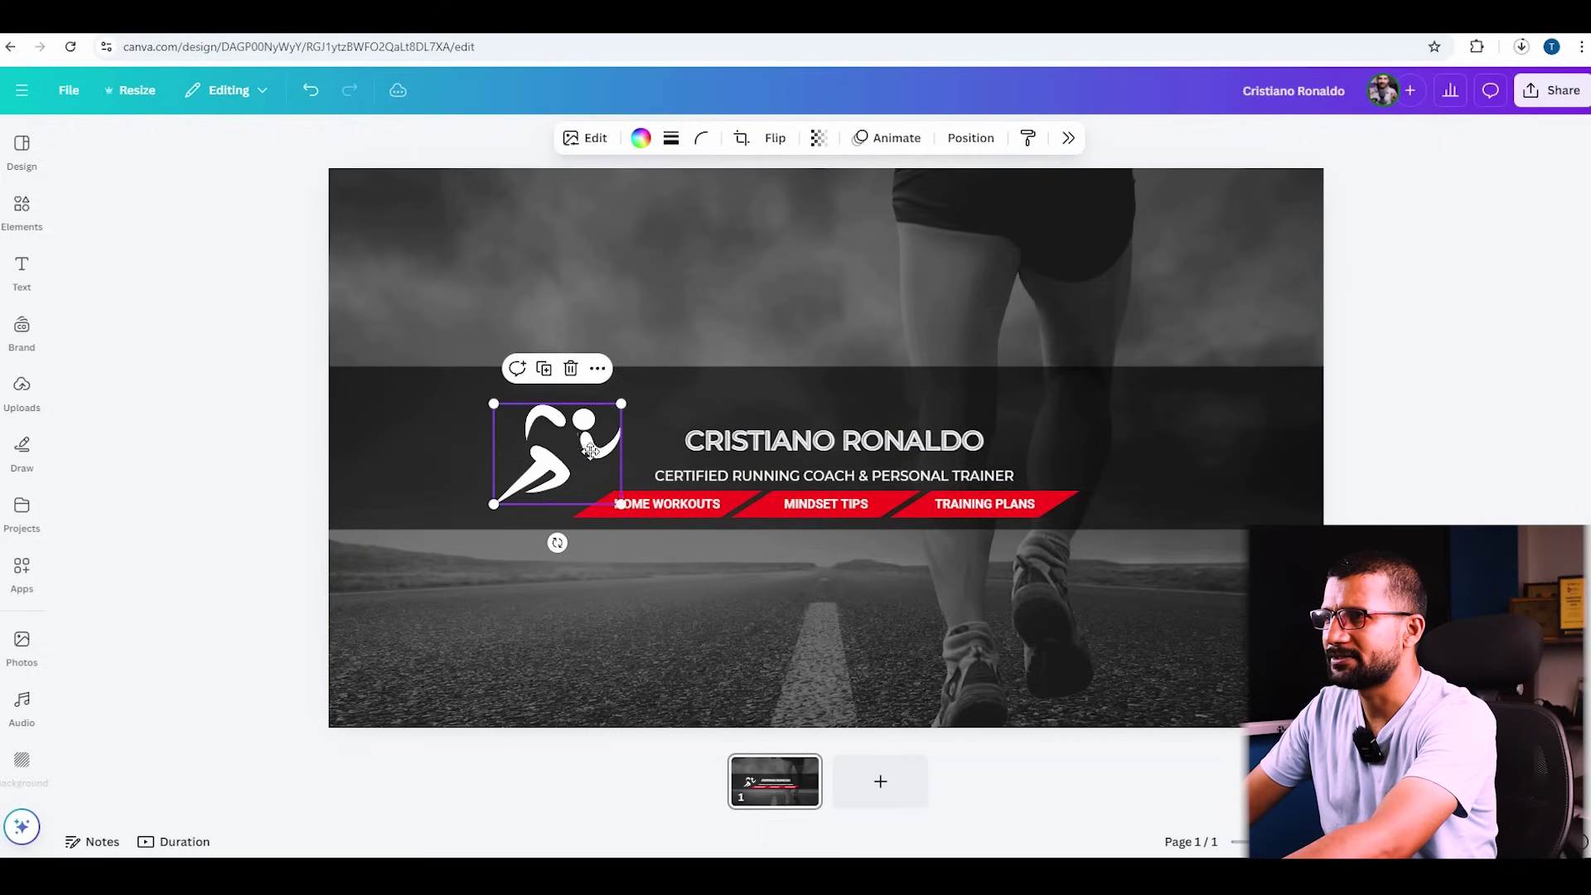
- Delete the certified running coach subtitle and enlarge the Cristiano Ronaldo title to font size 60
{"action": "left_click", "coordinate": [661, 509]}
{"action": "left_click", "coordinate": [824, 479]}
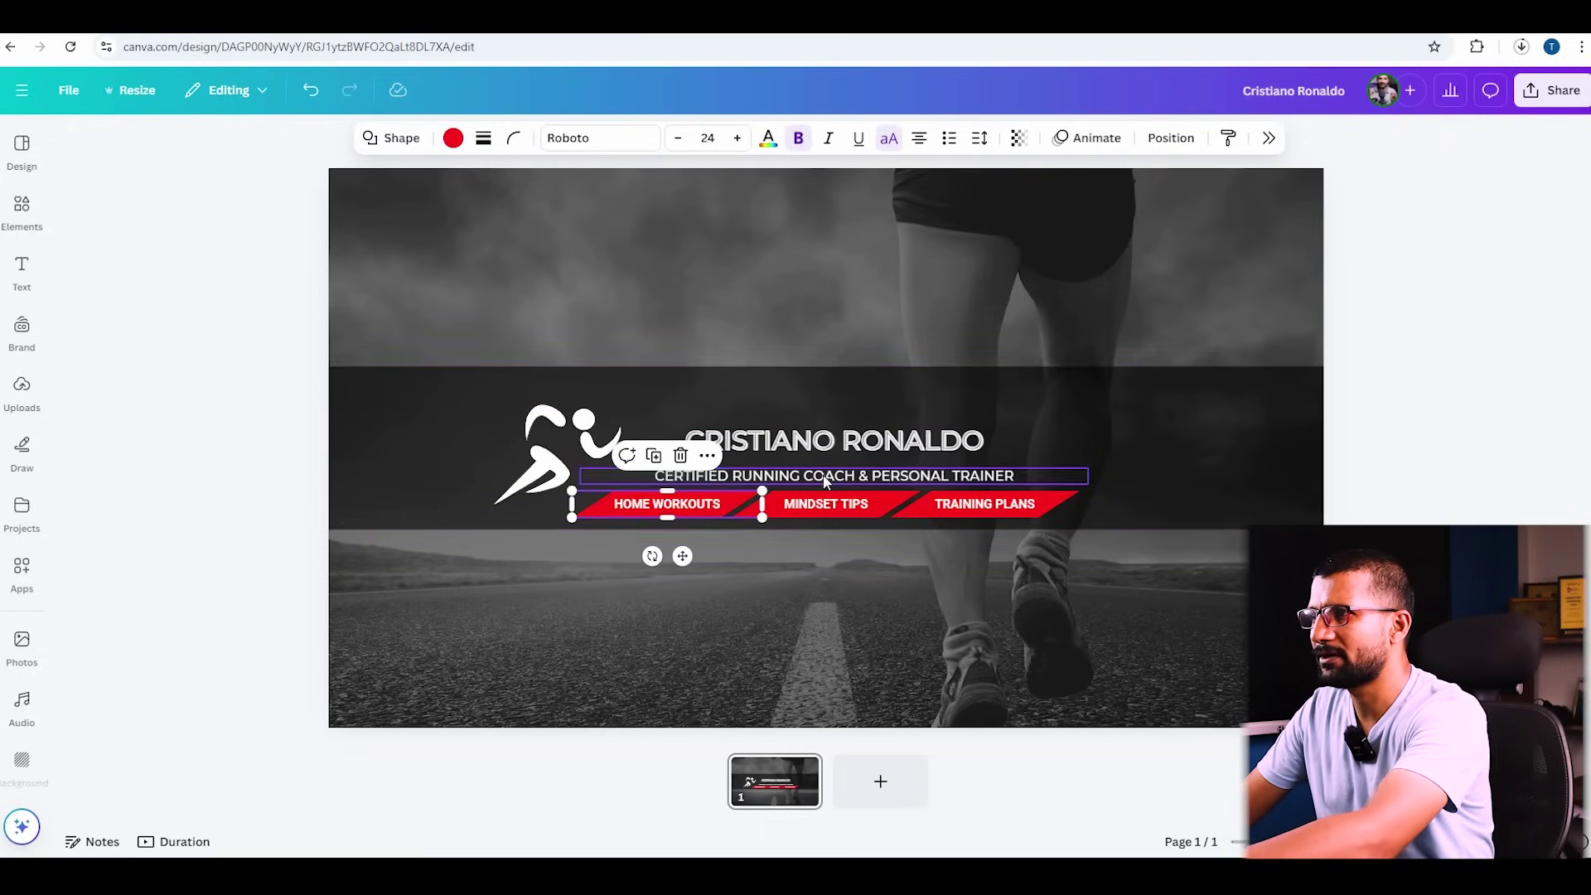
{"action": "key", "text": "Escape"}
{"action": "left_click", "coordinate": [880, 440]}
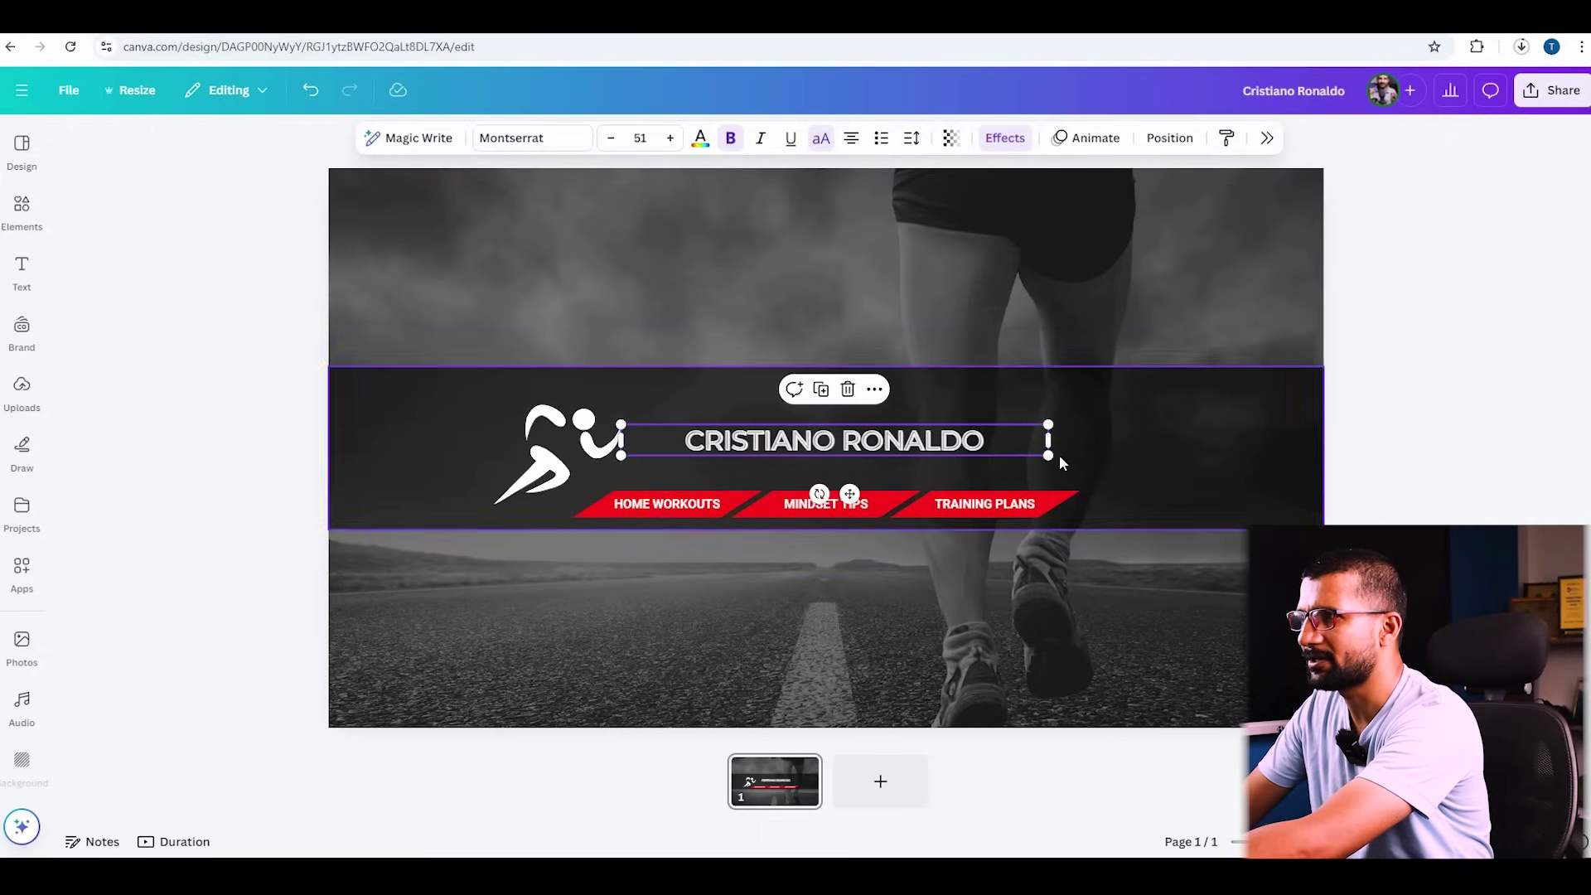
{"action": "mouse_move", "coordinate": [1050, 452]}
{"action": "left_mouse_down"}
{"action": "mouse_move", "coordinate": [1012, 451]}
{"action": "mouse_move", "coordinate": [1074, 458]}
{"action": "left_mouse_up"}
{"action": "left_click", "coordinate": [1012, 274]}
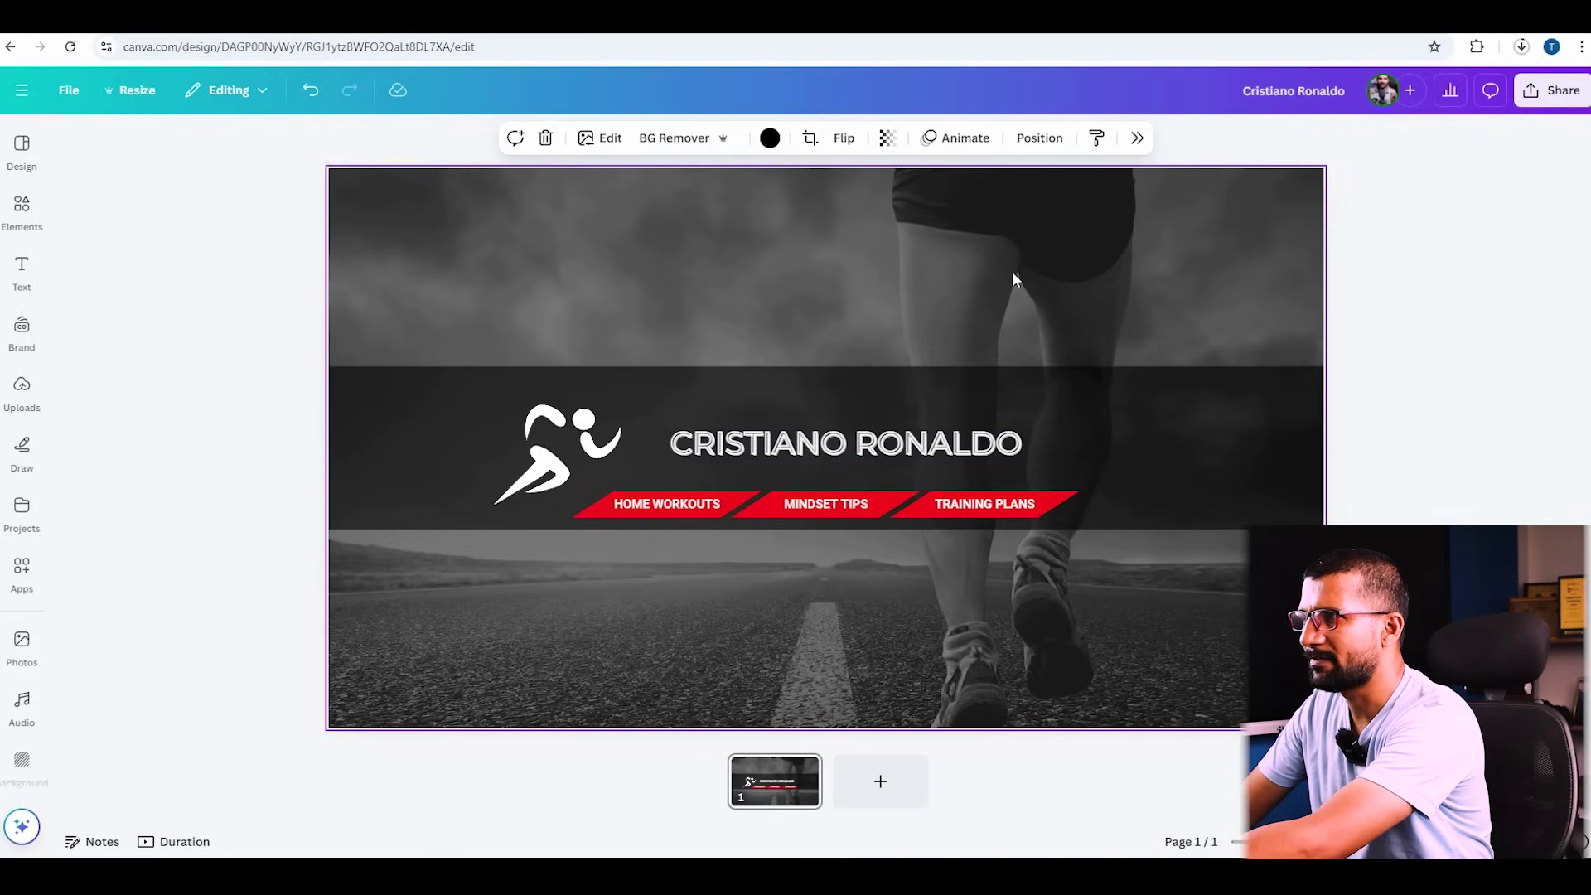
- Move the three red labels up beneath the title, and shift the title slightly up and toward the runner logo
{"action": "left_click", "coordinate": [831, 501]}
{"action": "left_click_drag", "start_coordinate": [831, 503], "coordinate": [829, 484]}
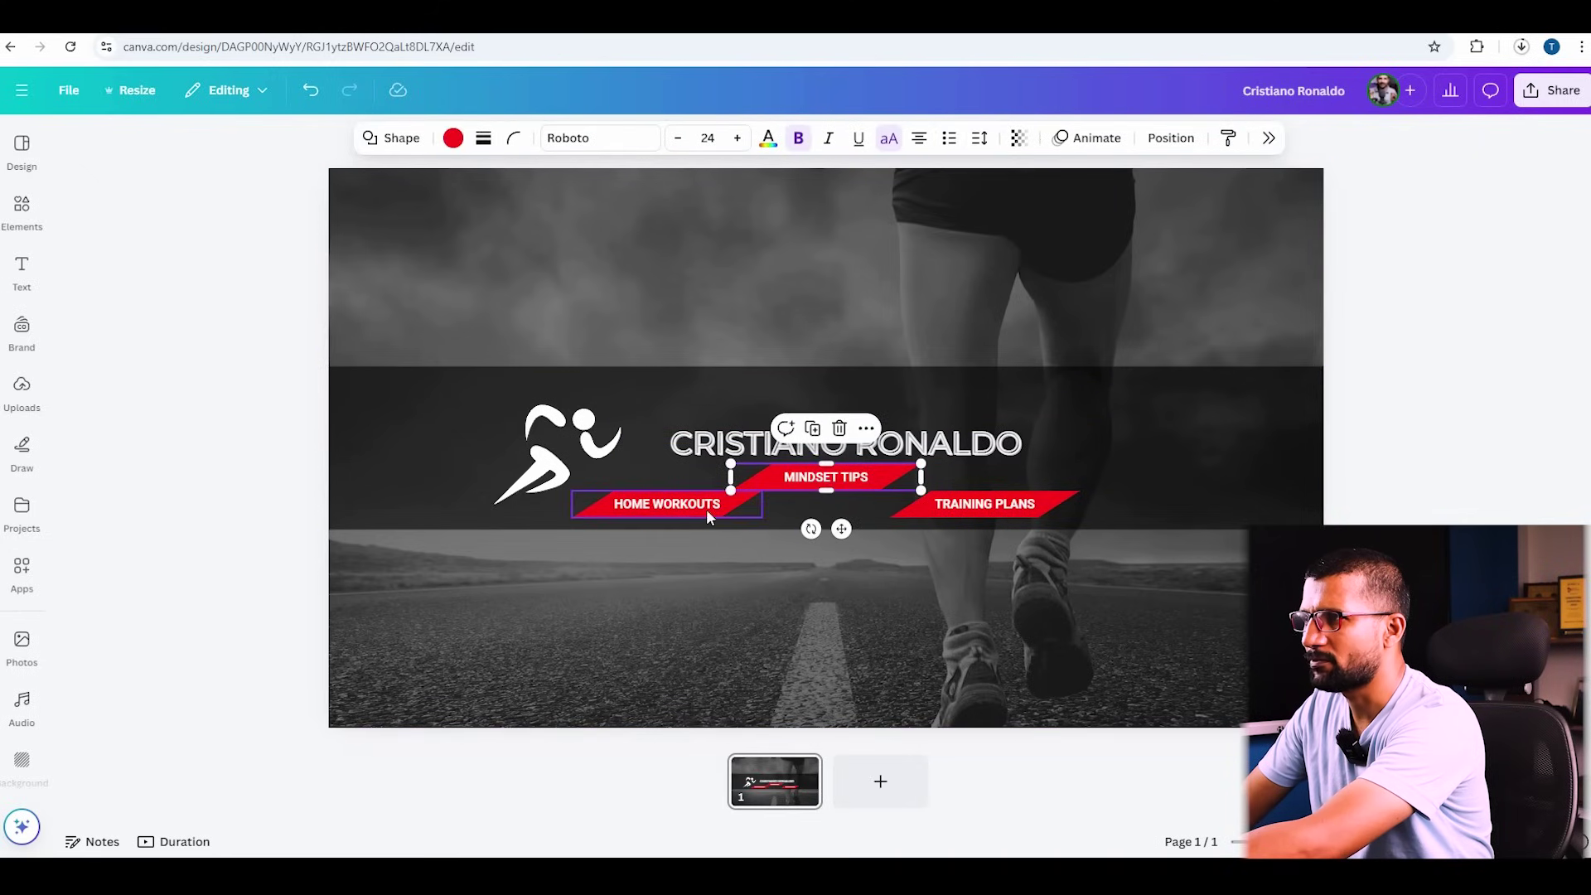
{"action": "left_click_drag", "start_coordinate": [706, 509], "coordinate": [696, 477]}
{"action": "left_click", "coordinate": [985, 503]}
{"action": "left_click_drag", "start_coordinate": [985, 503], "coordinate": [983, 476]}
{"action": "left_click", "coordinate": [1026, 365]}
{"action": "left_click", "coordinate": [847, 450]}
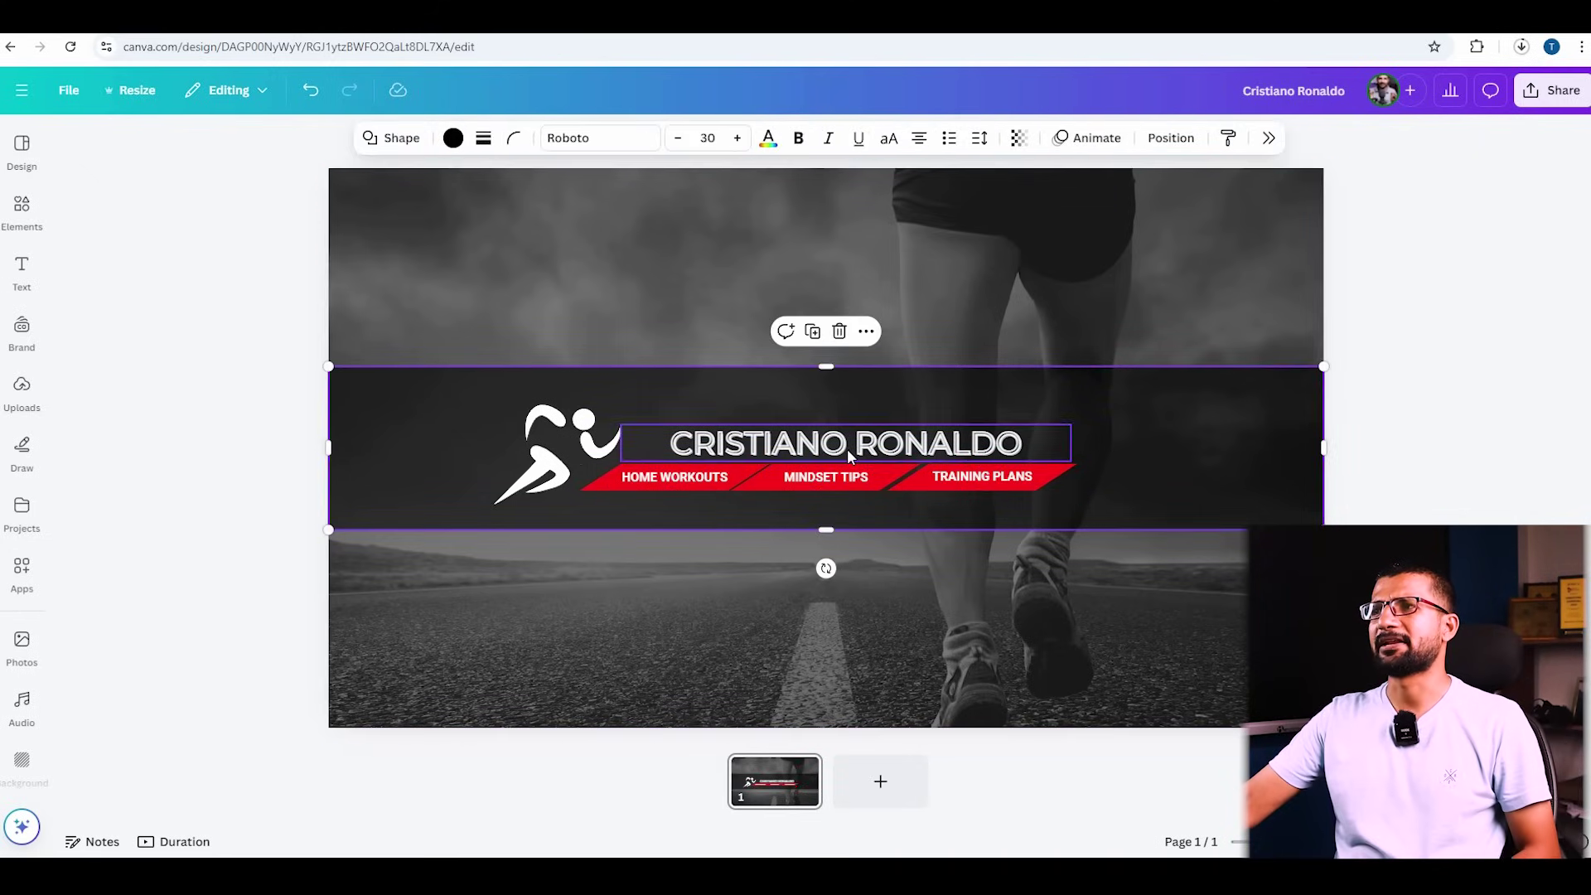
{"action": "left_click_drag", "start_coordinate": [847, 449], "coordinate": [821, 440]}
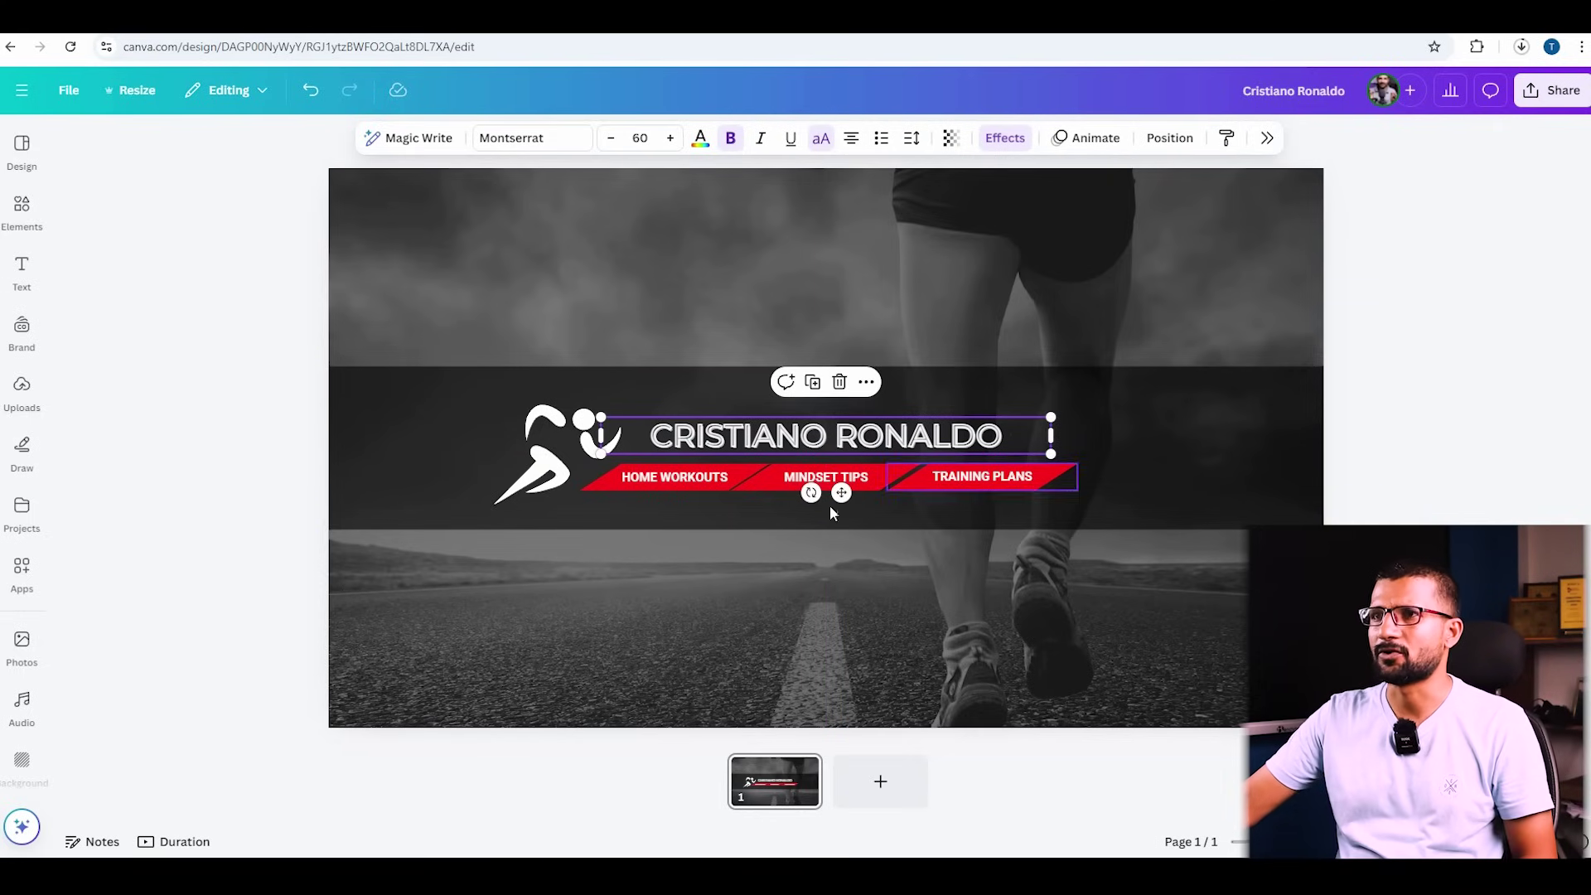
- Add the uploaded Cristiano Ronaldo photo to the banner and remove its background
{"action": "left_click", "coordinate": [22, 332]}
{"action": "left_click", "coordinate": [33, 406]}
{"action": "left_click", "coordinate": [179, 363]}
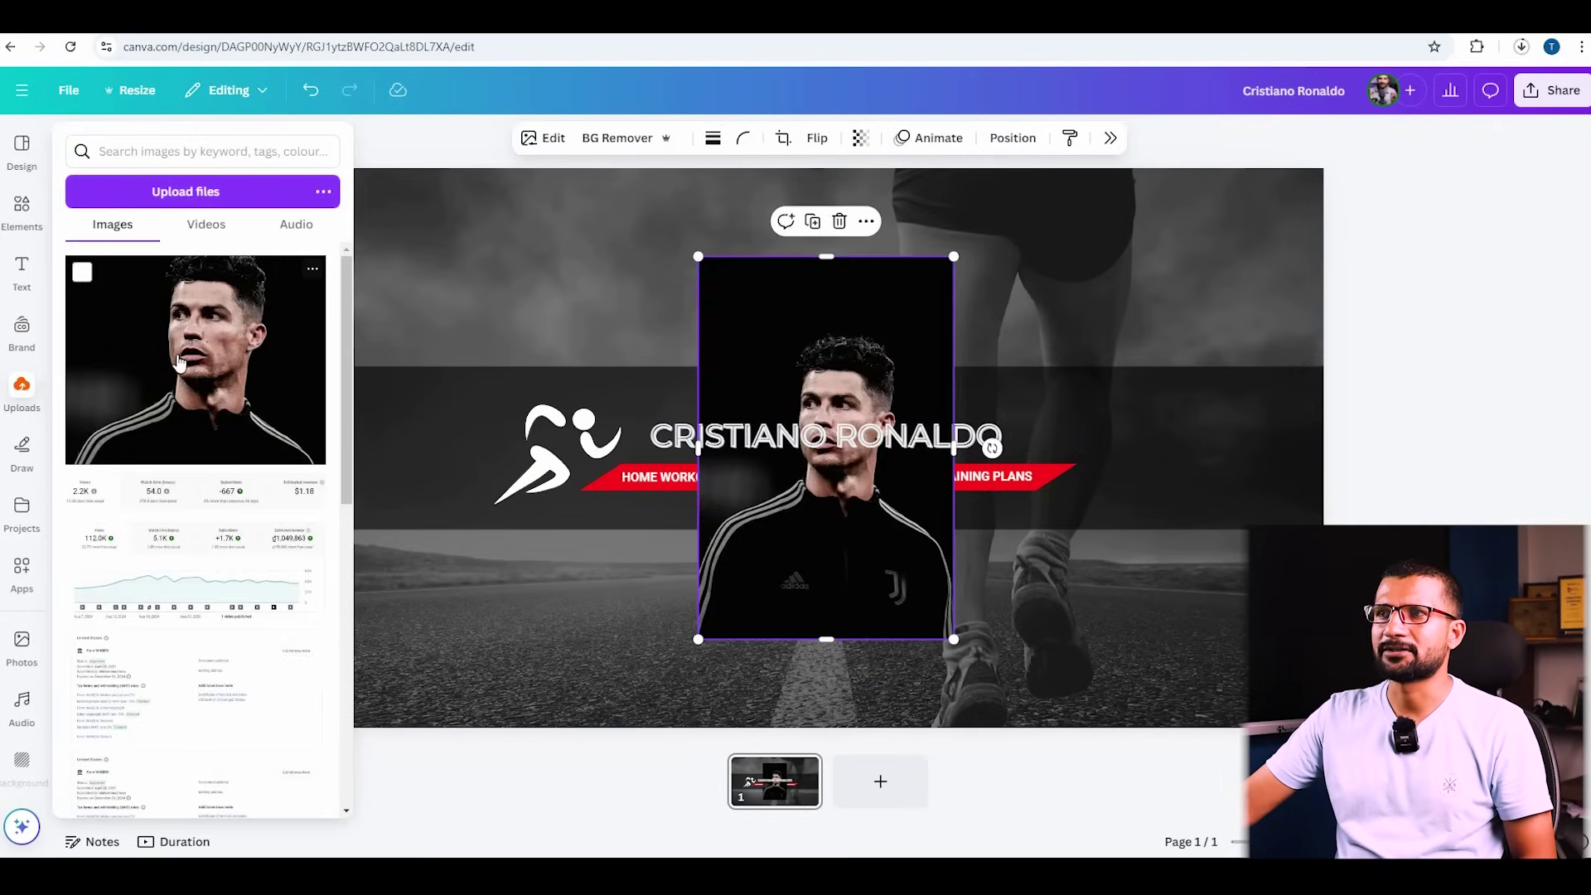
{"action": "left_click", "coordinate": [609, 137]}
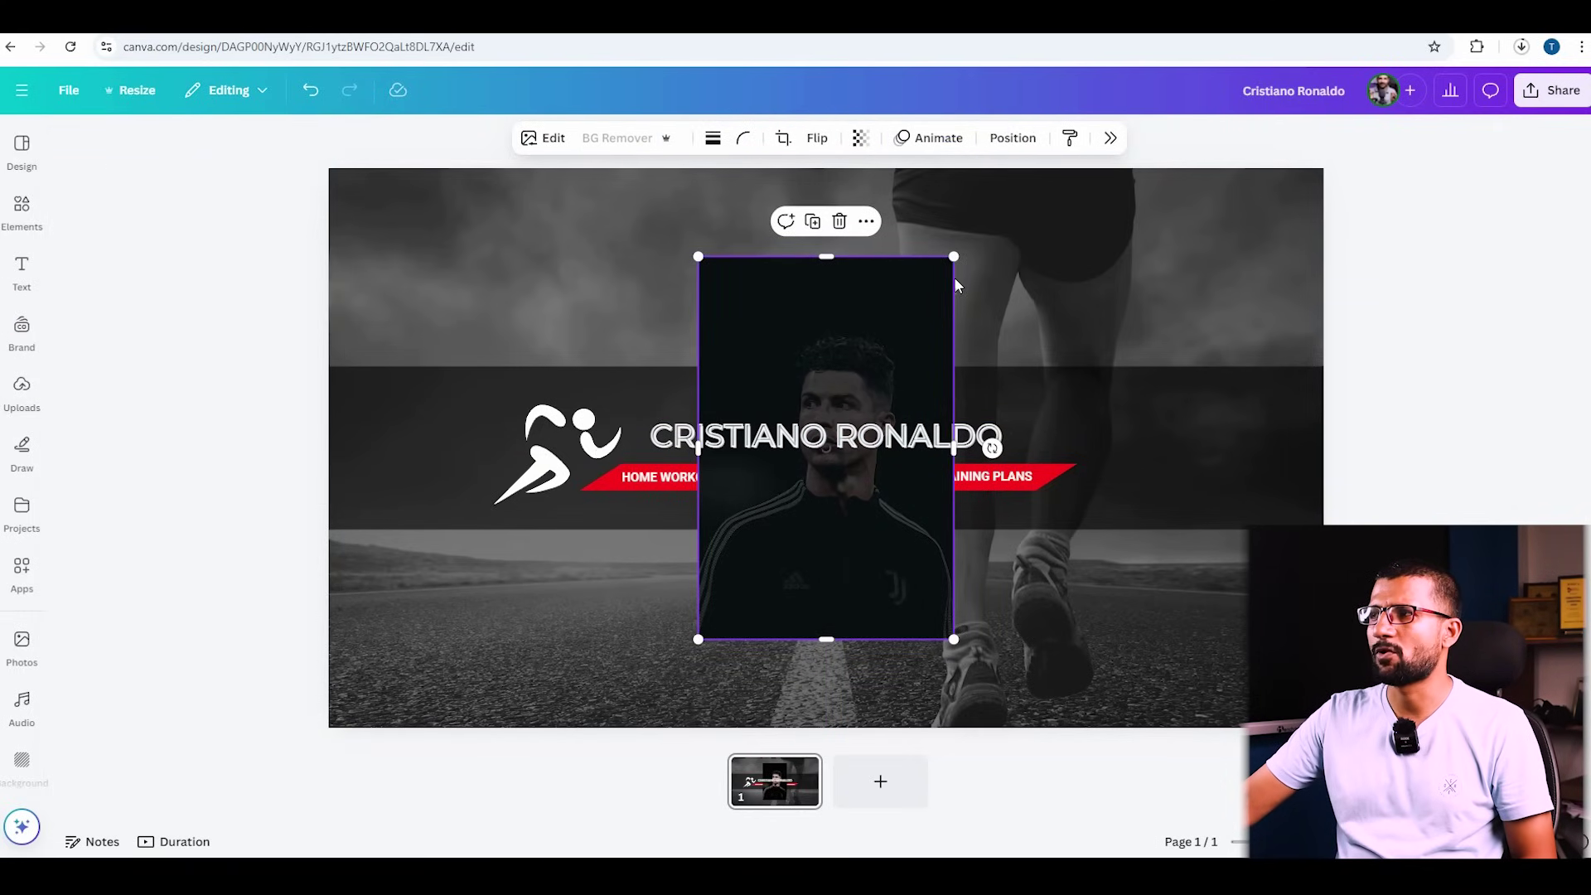
- Shrink the Ronaldo photo and place it inside the dark band, just past the Training Plans label
{"action": "left_click_drag", "start_coordinate": [955, 258], "coordinate": [816, 452]}
{"action": "left_click_drag", "start_coordinate": [795, 562], "coordinate": [1100, 473]}
{"action": "left_click_drag", "start_coordinate": [1106, 530], "coordinate": [1144, 531]}
- Bring the Ronaldo photo to the front, fine-tune its position, and nudge the runner logo closer to the title
{"action": "left_click", "coordinate": [1013, 137]}
{"action": "left_click", "coordinate": [1523, 232]}
{"action": "left_click", "coordinate": [1389, 274]}
{"action": "left_click_drag", "start_coordinate": [1080, 469], "coordinate": [1085, 469]}
{"action": "left_click_drag", "start_coordinate": [566, 448], "coordinate": [584, 450]}
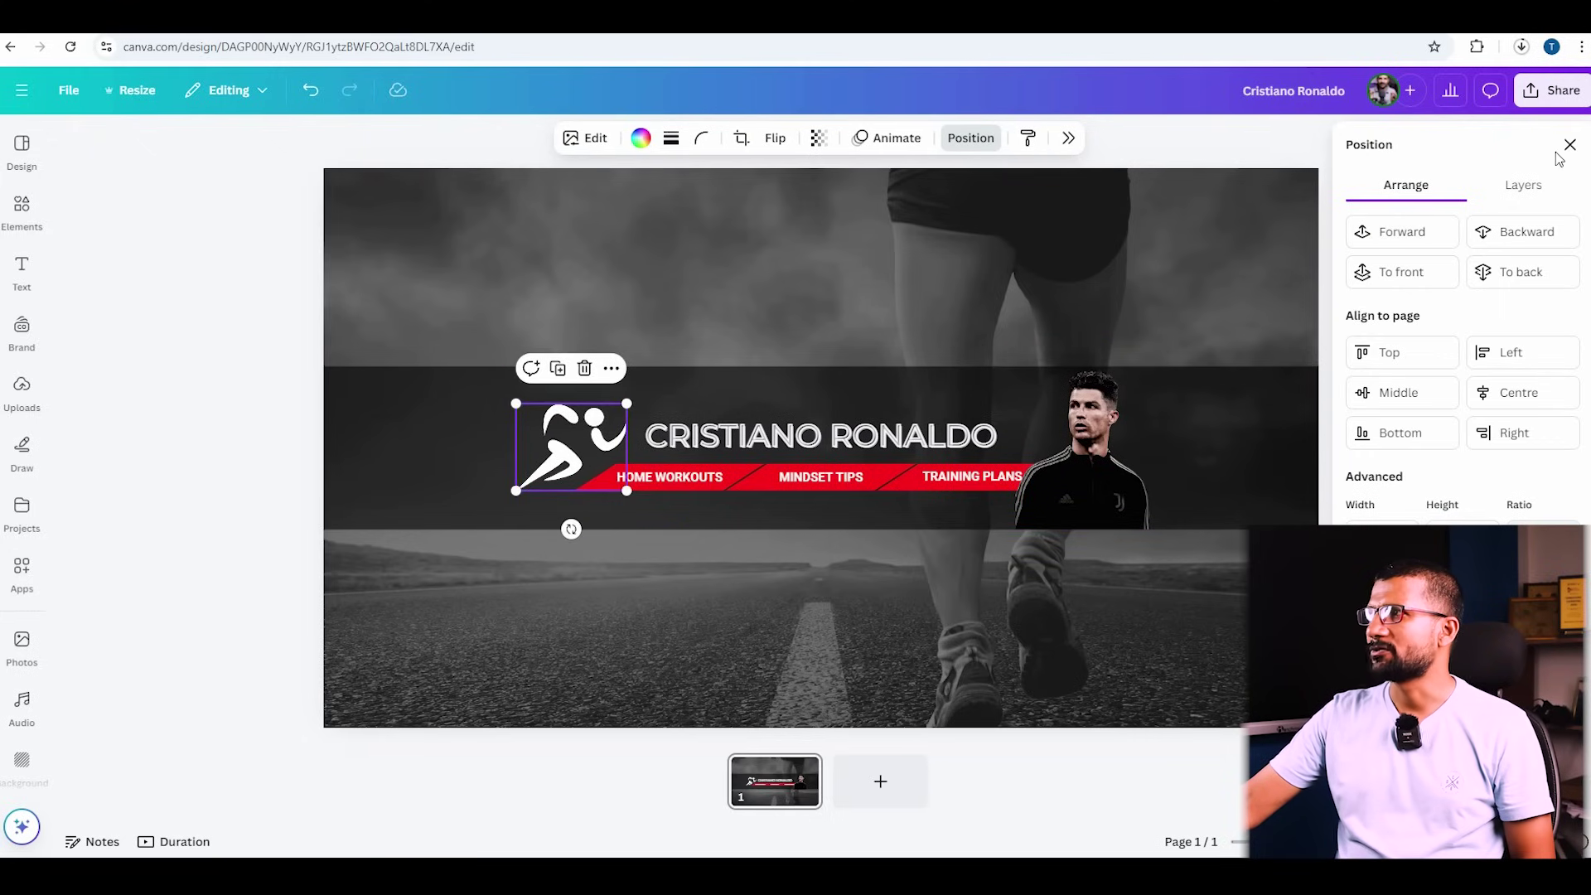
- Download the banner as a JPG with the size multiplier set to 2.625 (6,720 × 3,780 px)
{"action": "left_click", "coordinate": [1553, 89]}
{"action": "left_click", "coordinate": [1341, 523]}
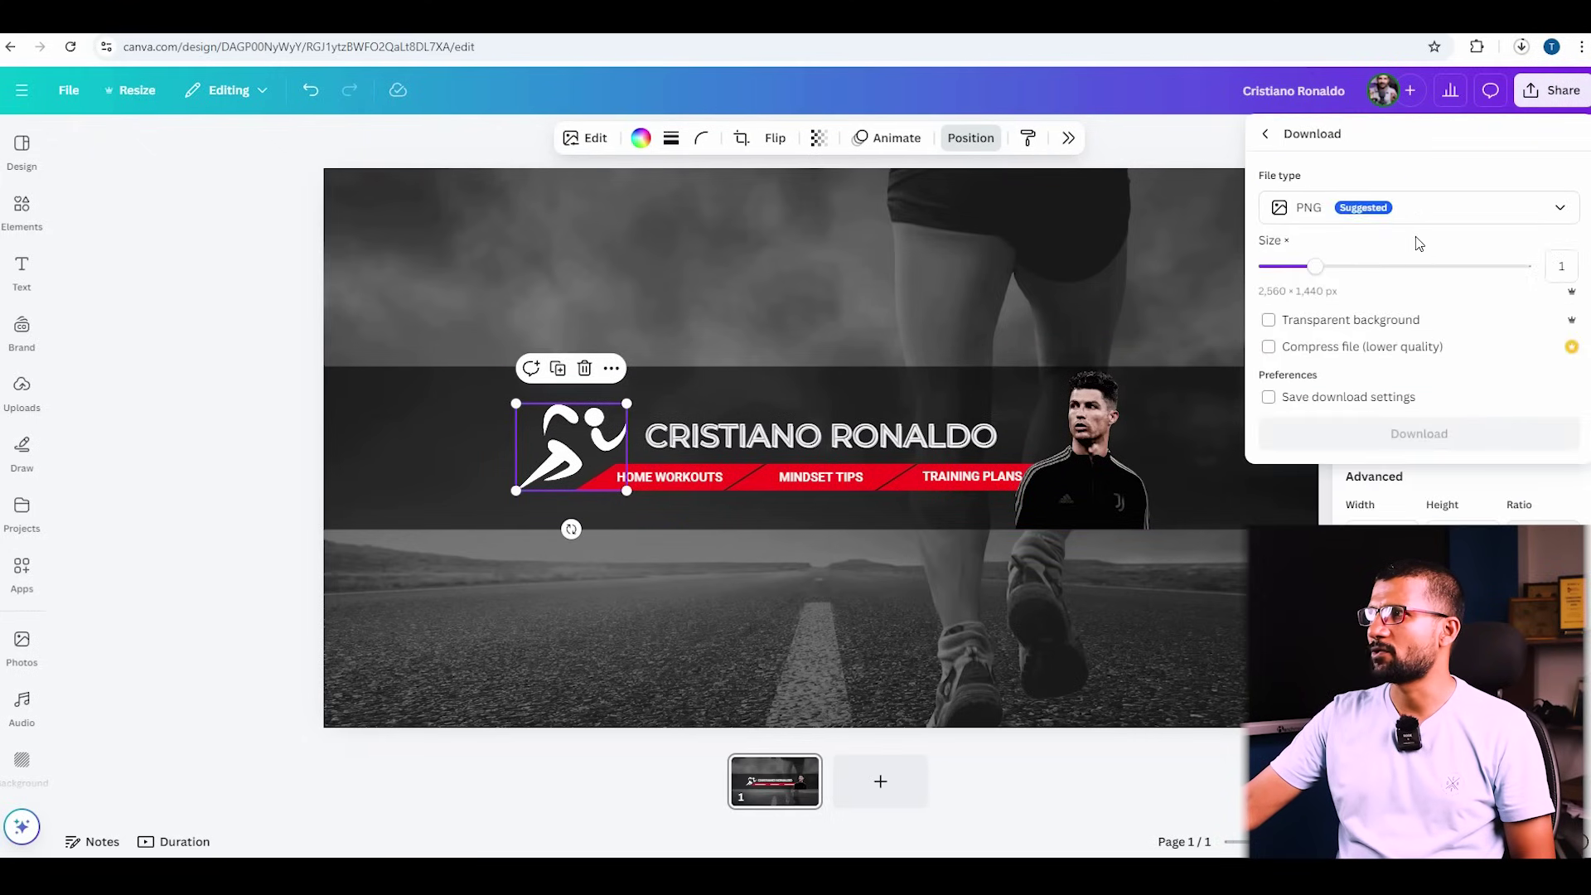
{"action": "left_click", "coordinate": [1408, 209]}
{"action": "left_click", "coordinate": [1323, 259]}
{"action": "left_click_drag", "start_coordinate": [1328, 265], "coordinate": [1472, 267]}
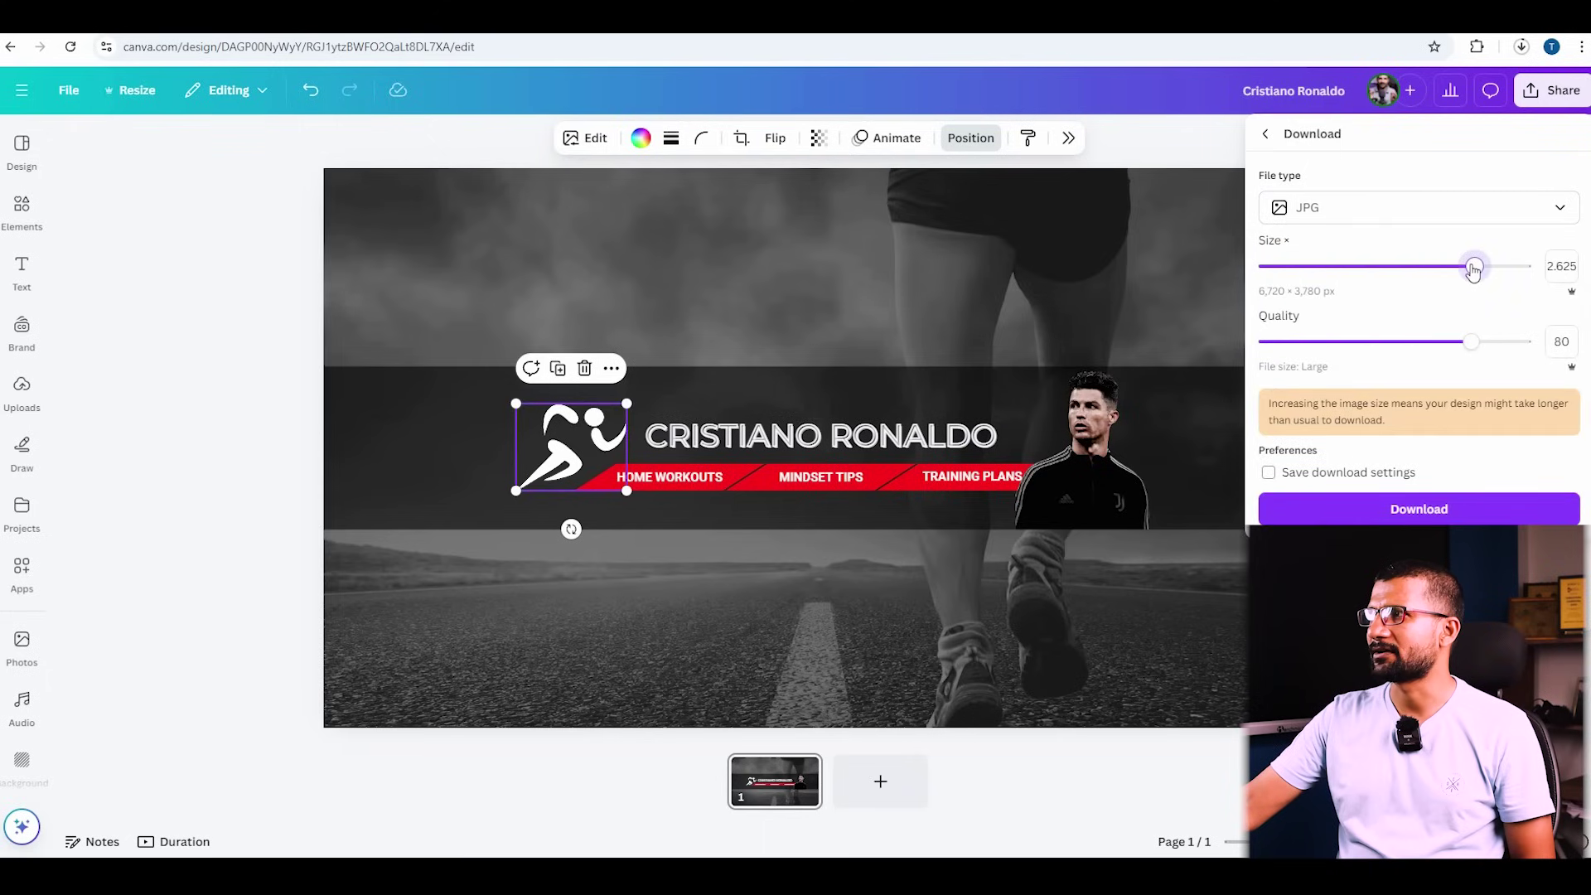
{"action": "left_click", "coordinate": [1438, 507]}
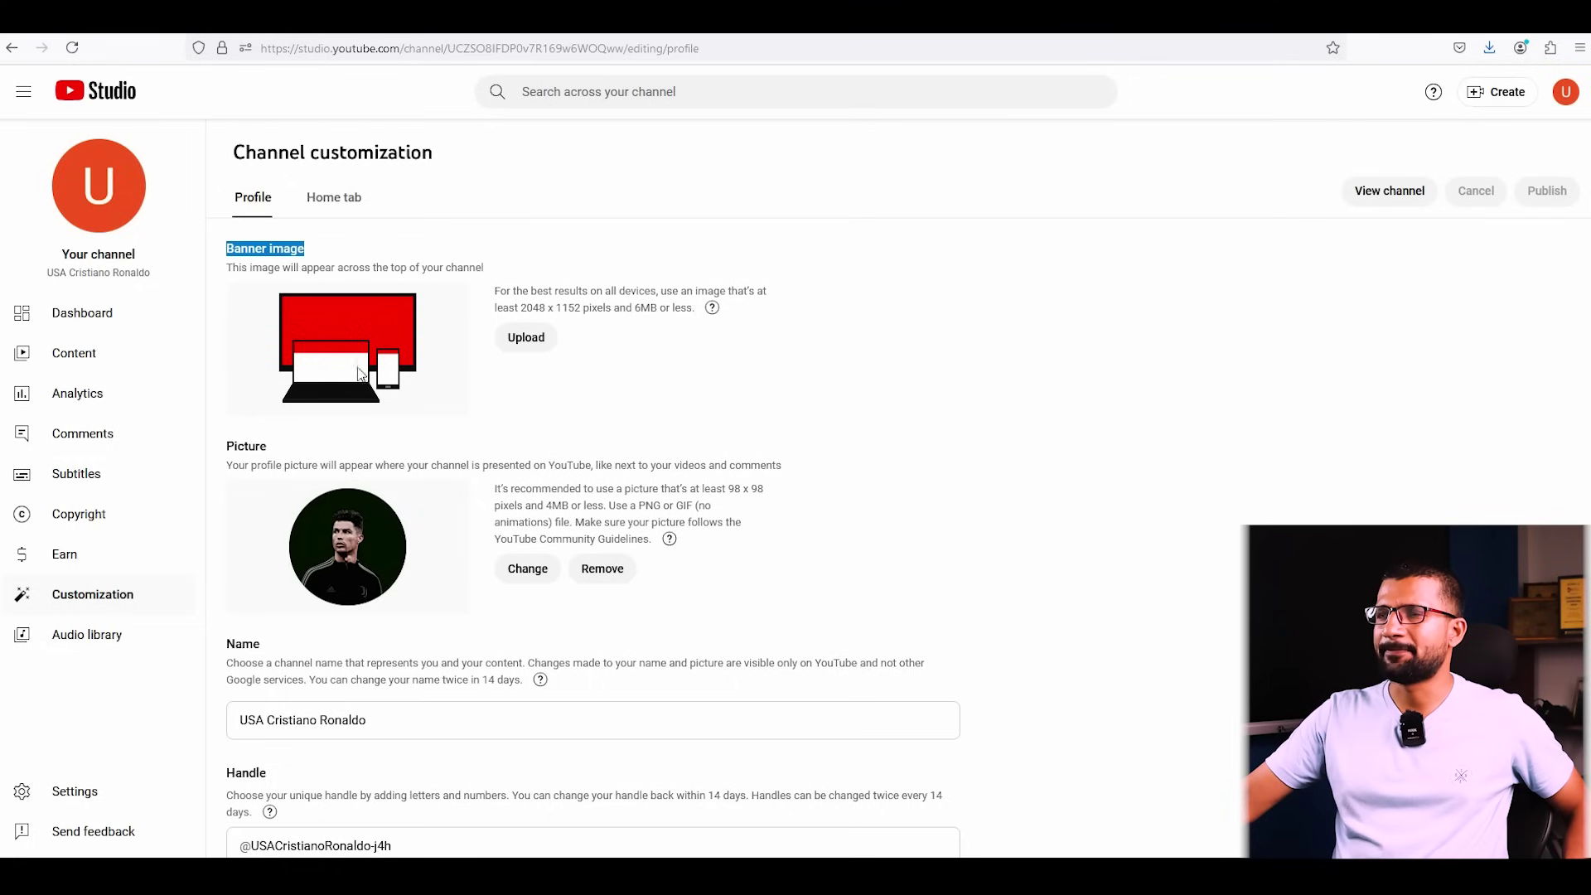
- Switch to YouTube Studio, upload the Cristiano Ronaldo file as the channel's banner image, accept its crop and publish
{"action": "left_click", "coordinate": [535, 348]}
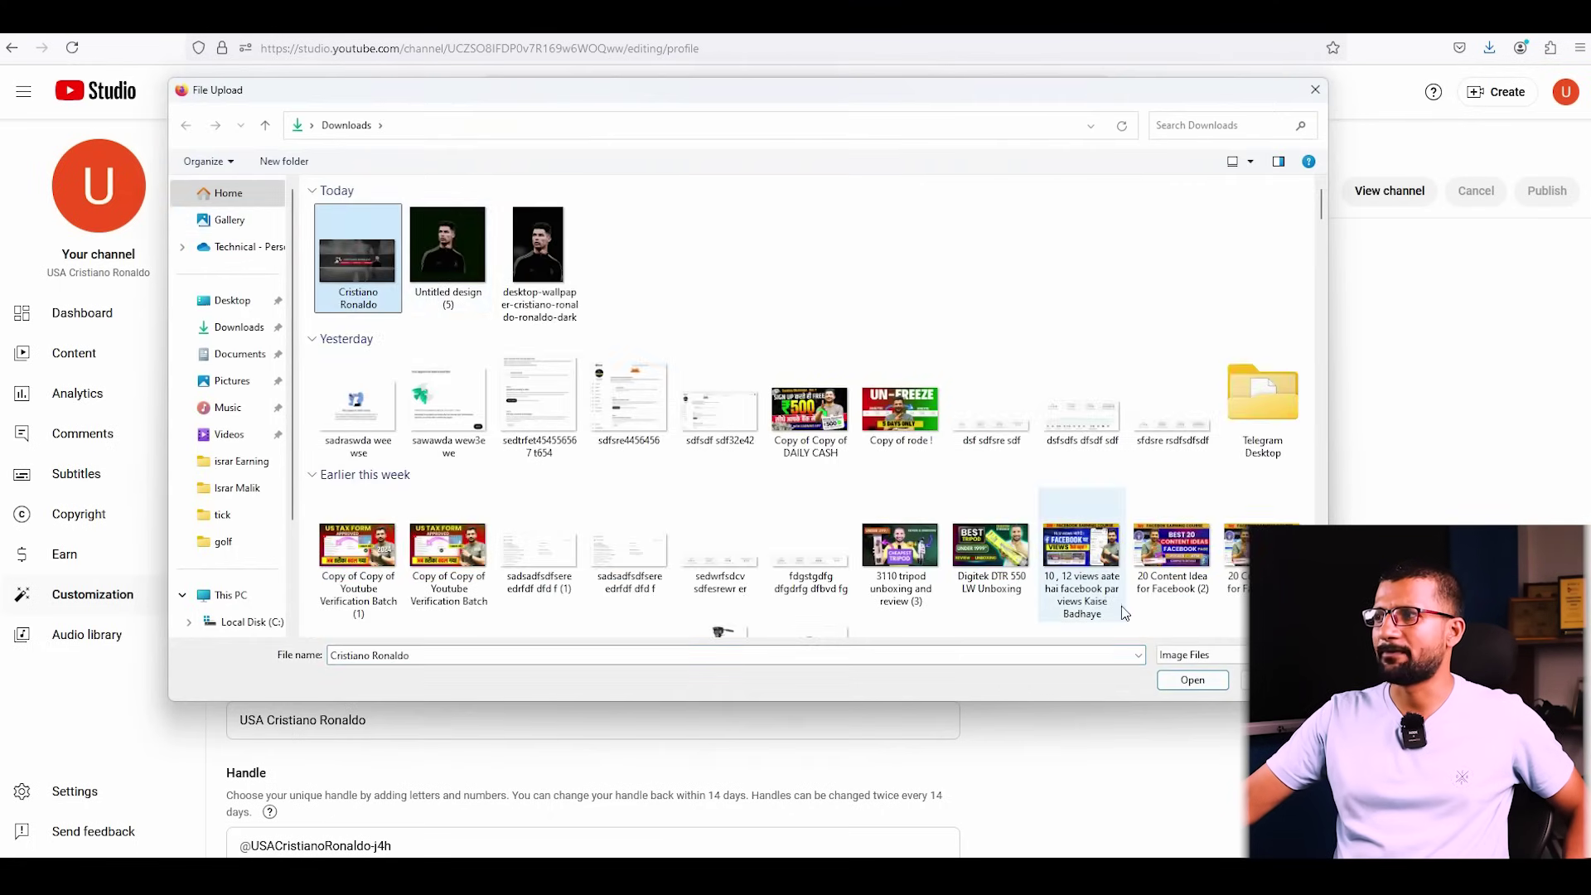
{"action": "left_click", "coordinate": [1193, 680]}
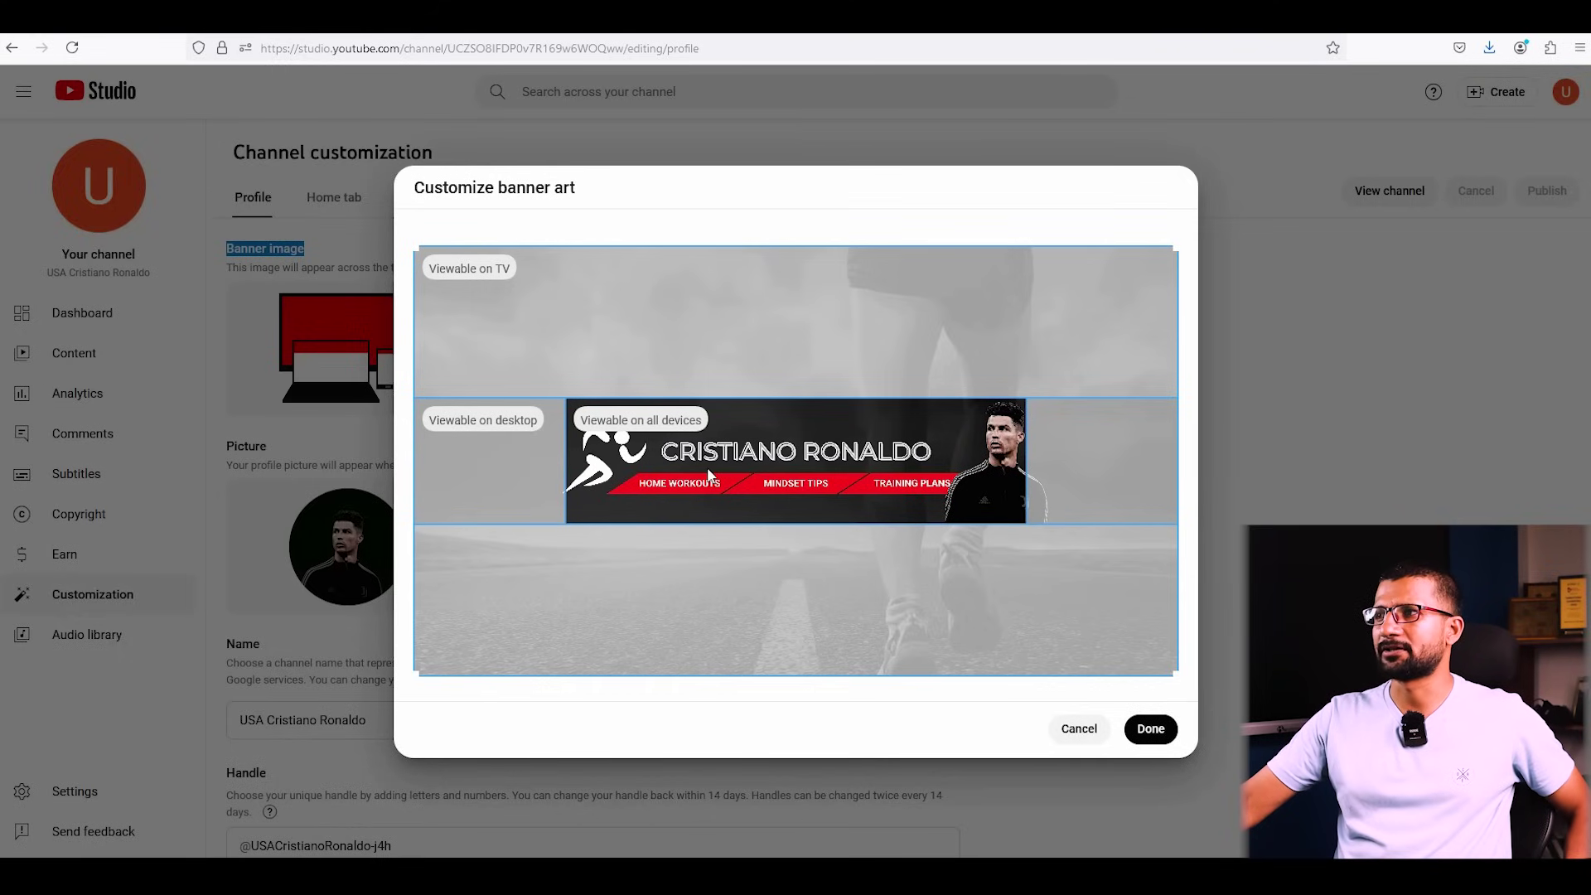
{"action": "left_click", "coordinate": [1148, 729]}
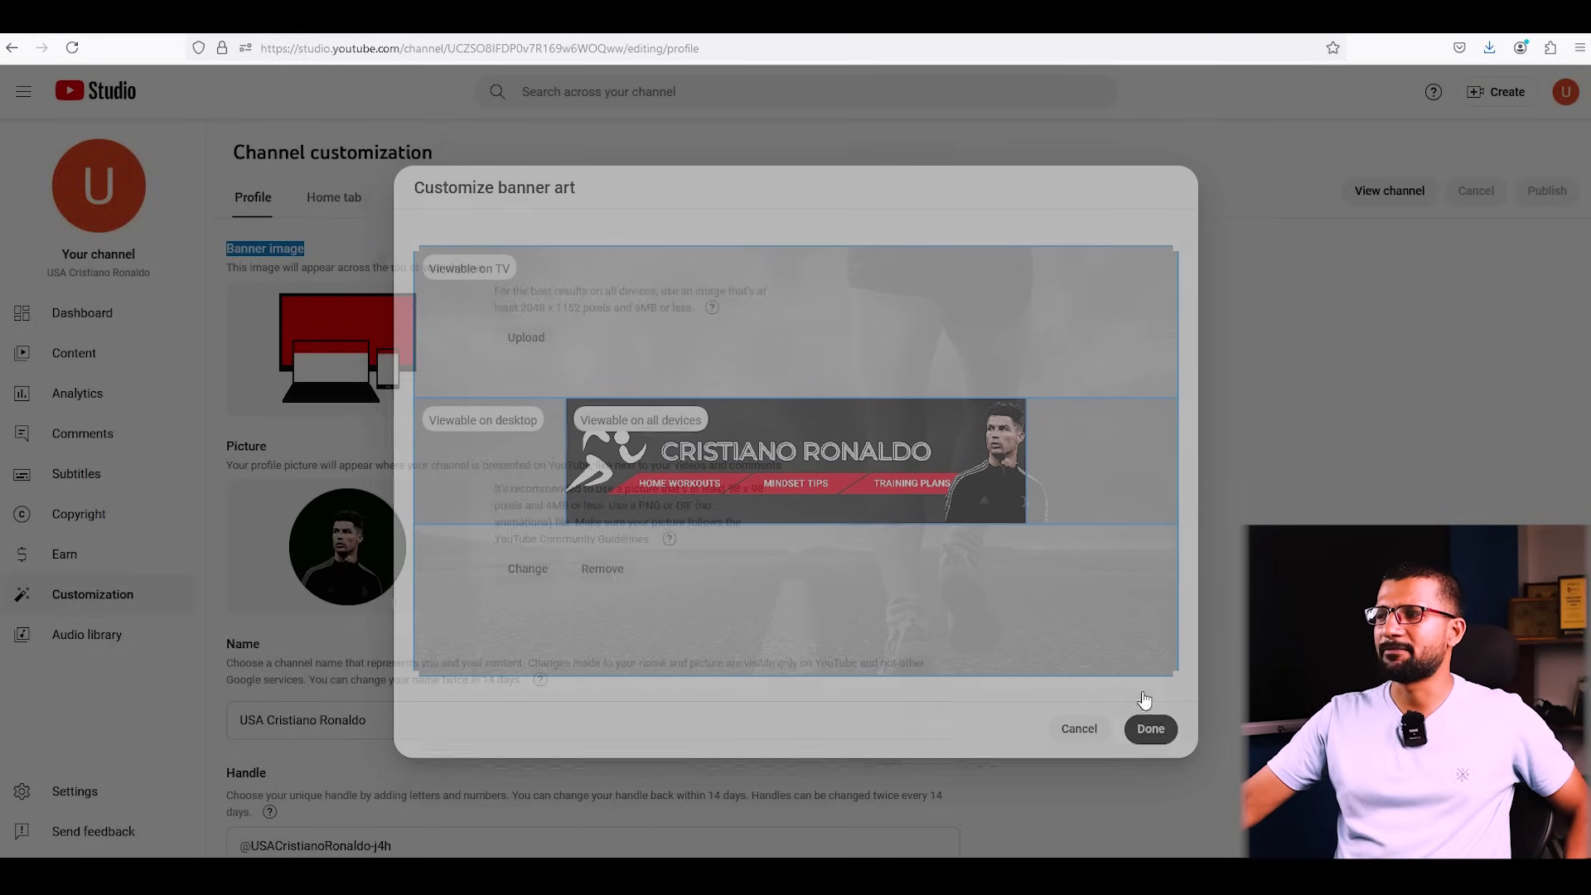
{"action": "left_click", "coordinate": [1547, 191]}
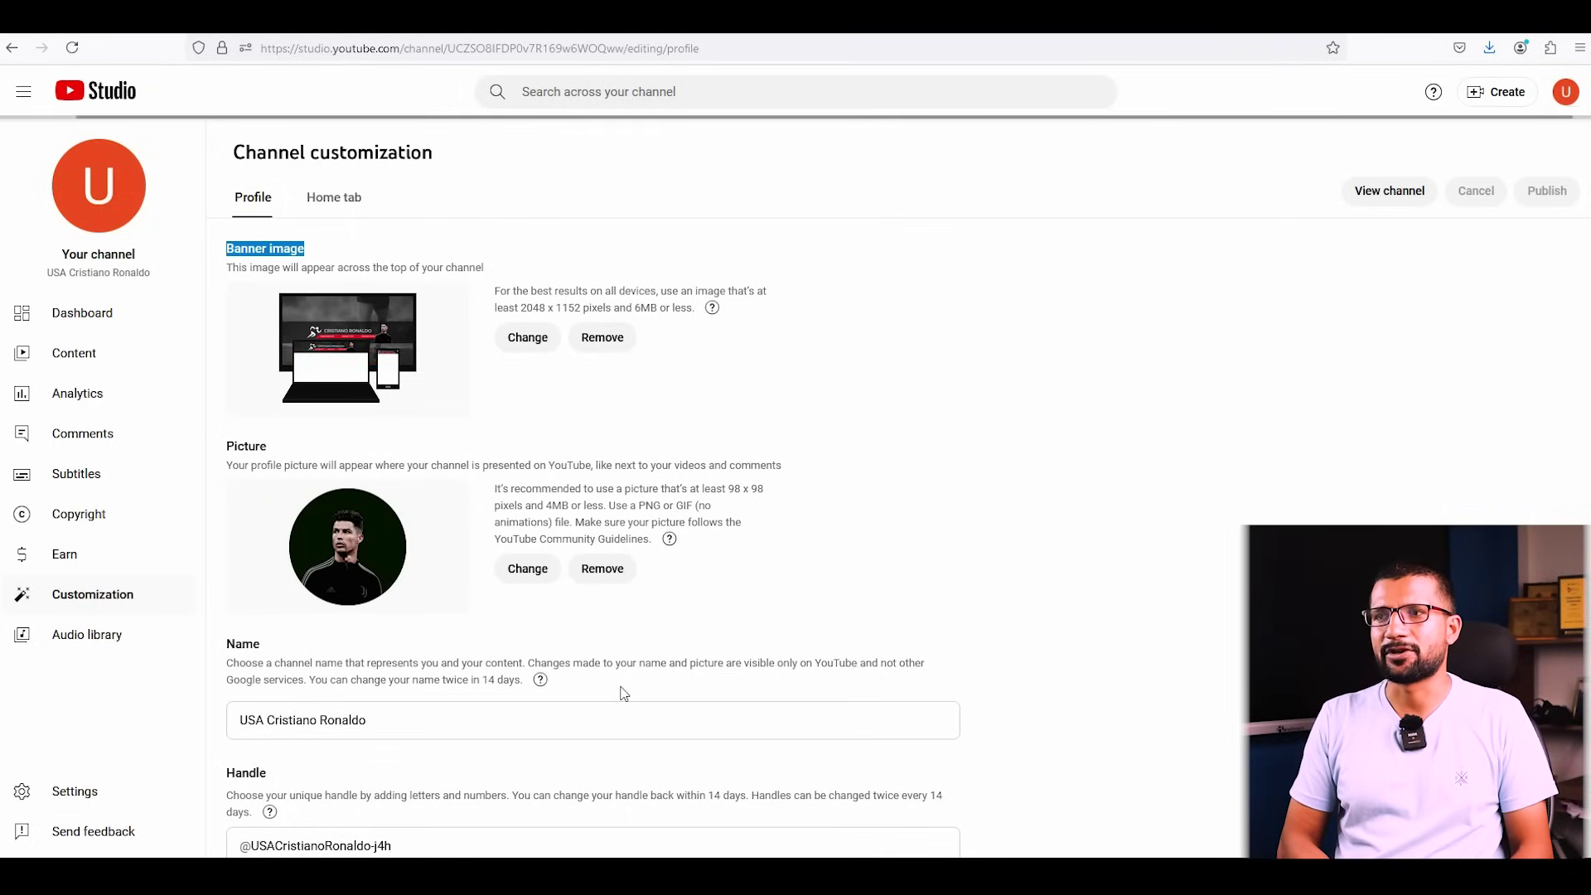
{"action": "left_click", "coordinate": [327, 242]}
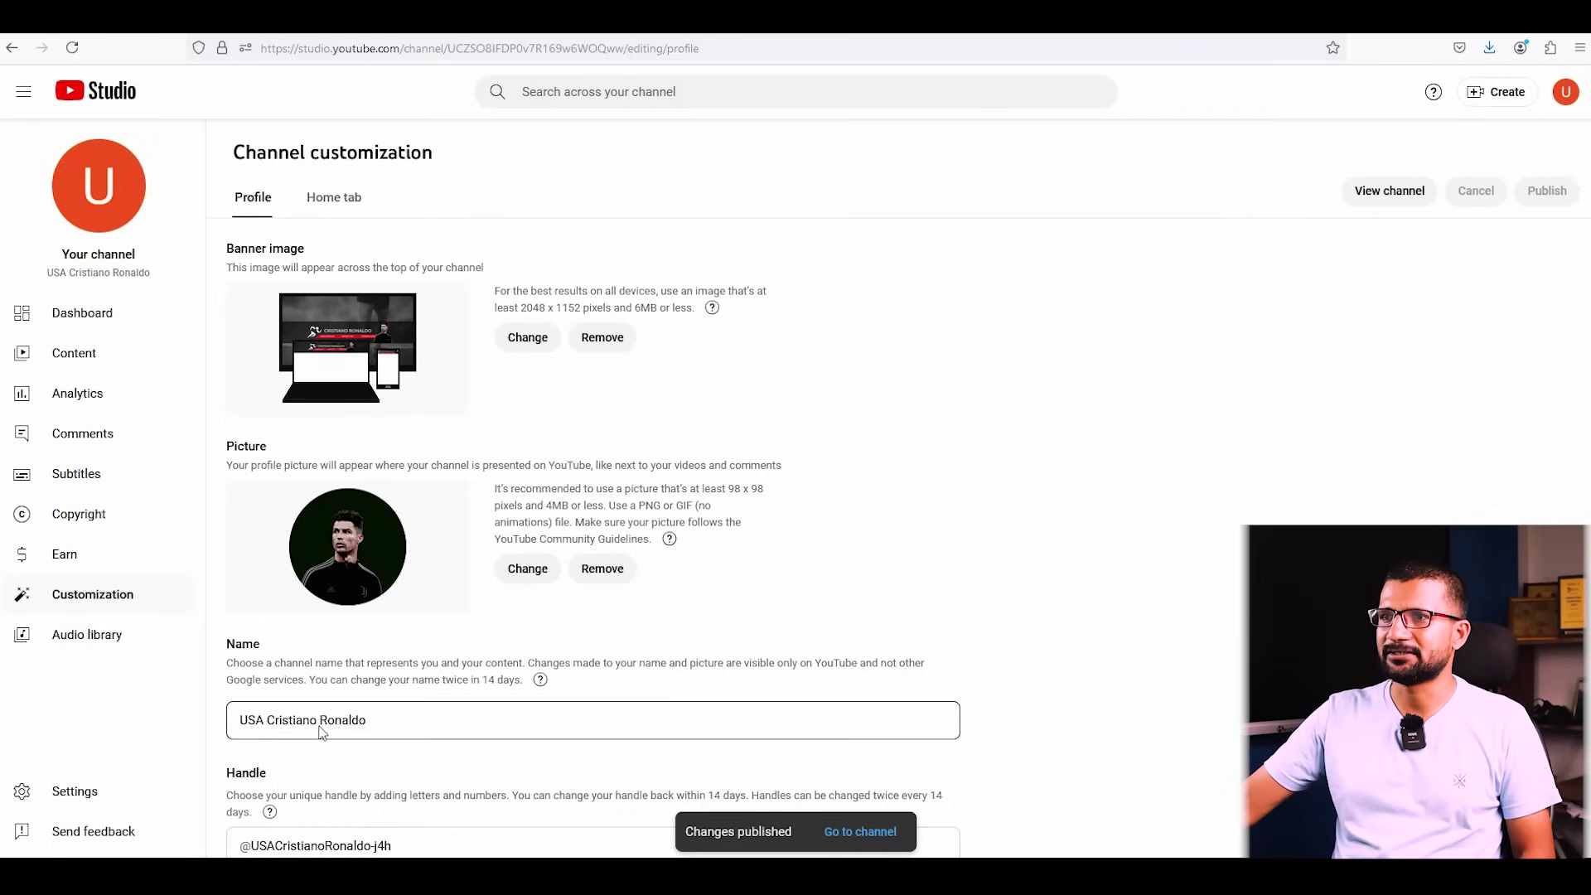
{"action": "scroll", "coordinate": [433, 585], "scroll_direction": "down", "scroll_amount": 5}
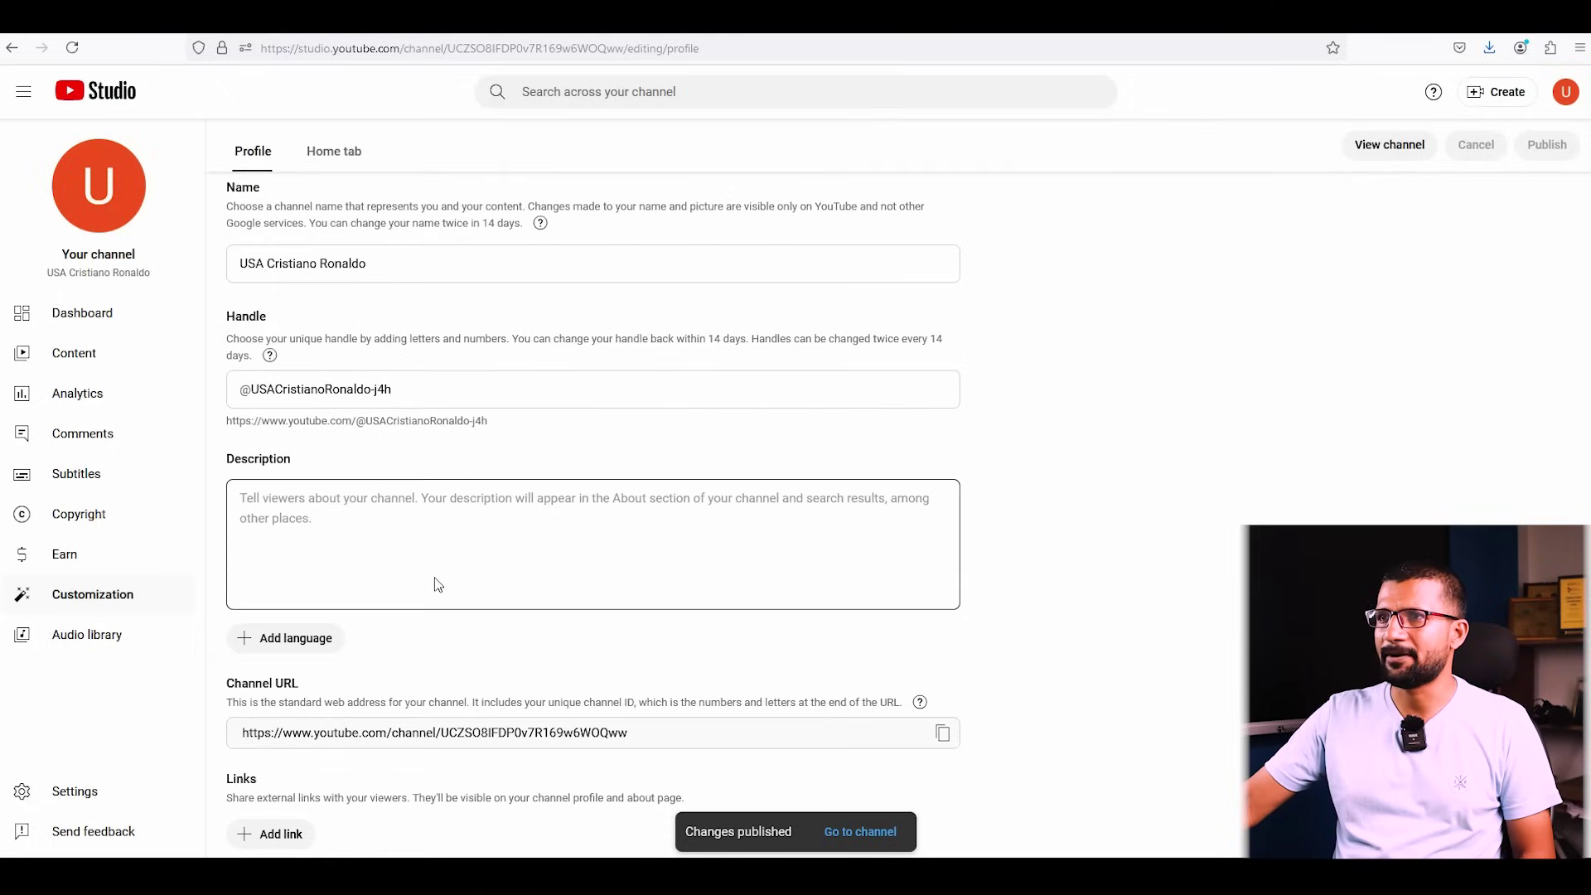
{"action": "left_click_drag", "start_coordinate": [423, 387], "coordinate": [354, 381]}
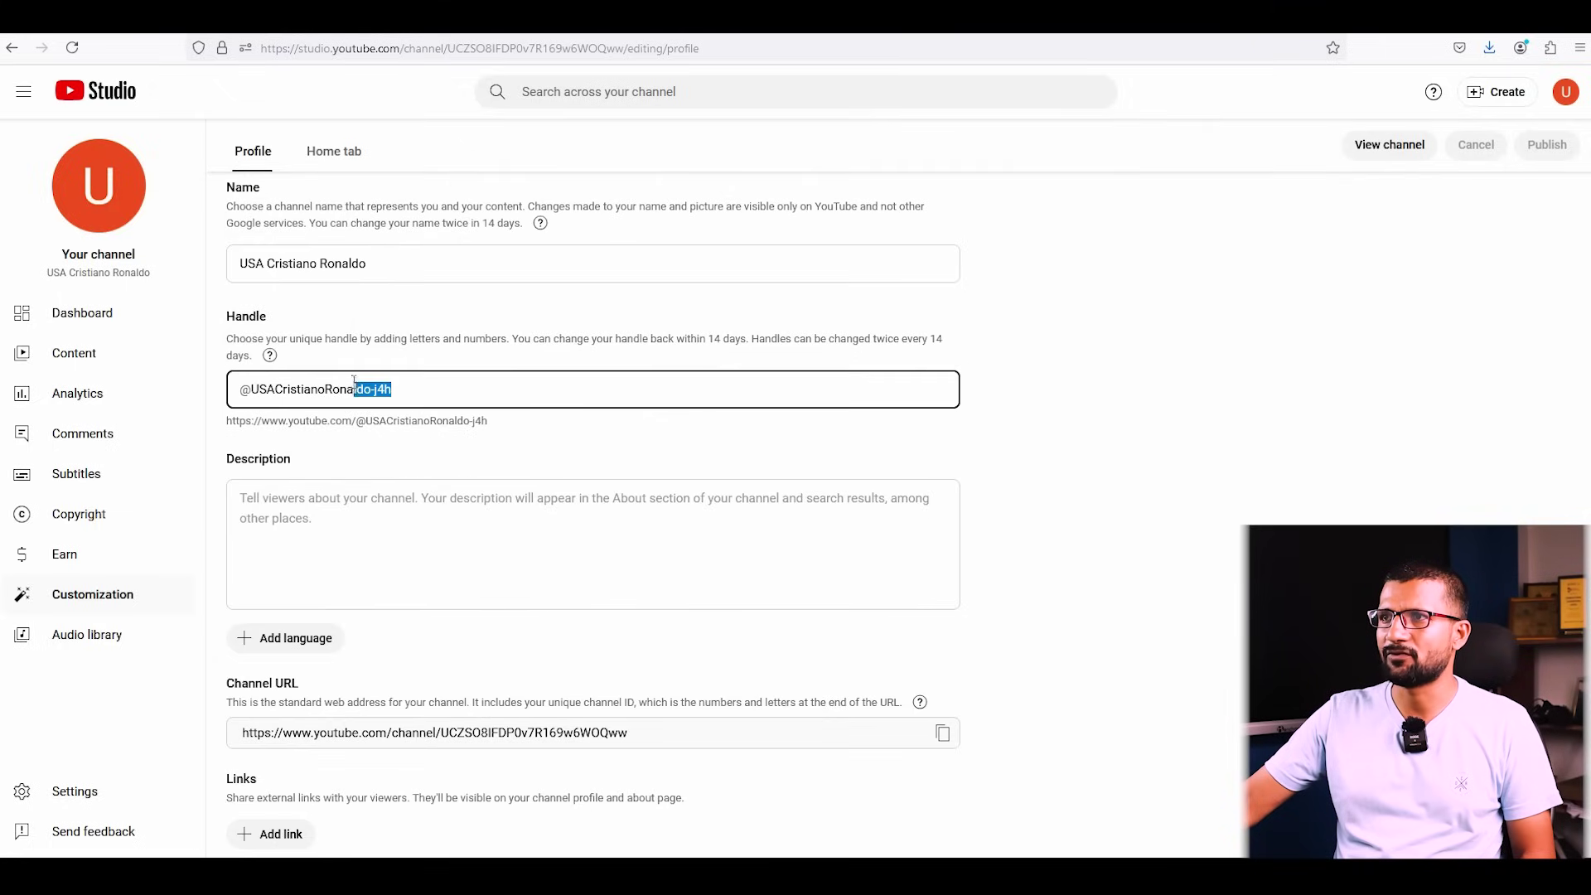
{"action": "key", "text": "BackSpace"}
{"action": "key", "text": "BackSpace"}
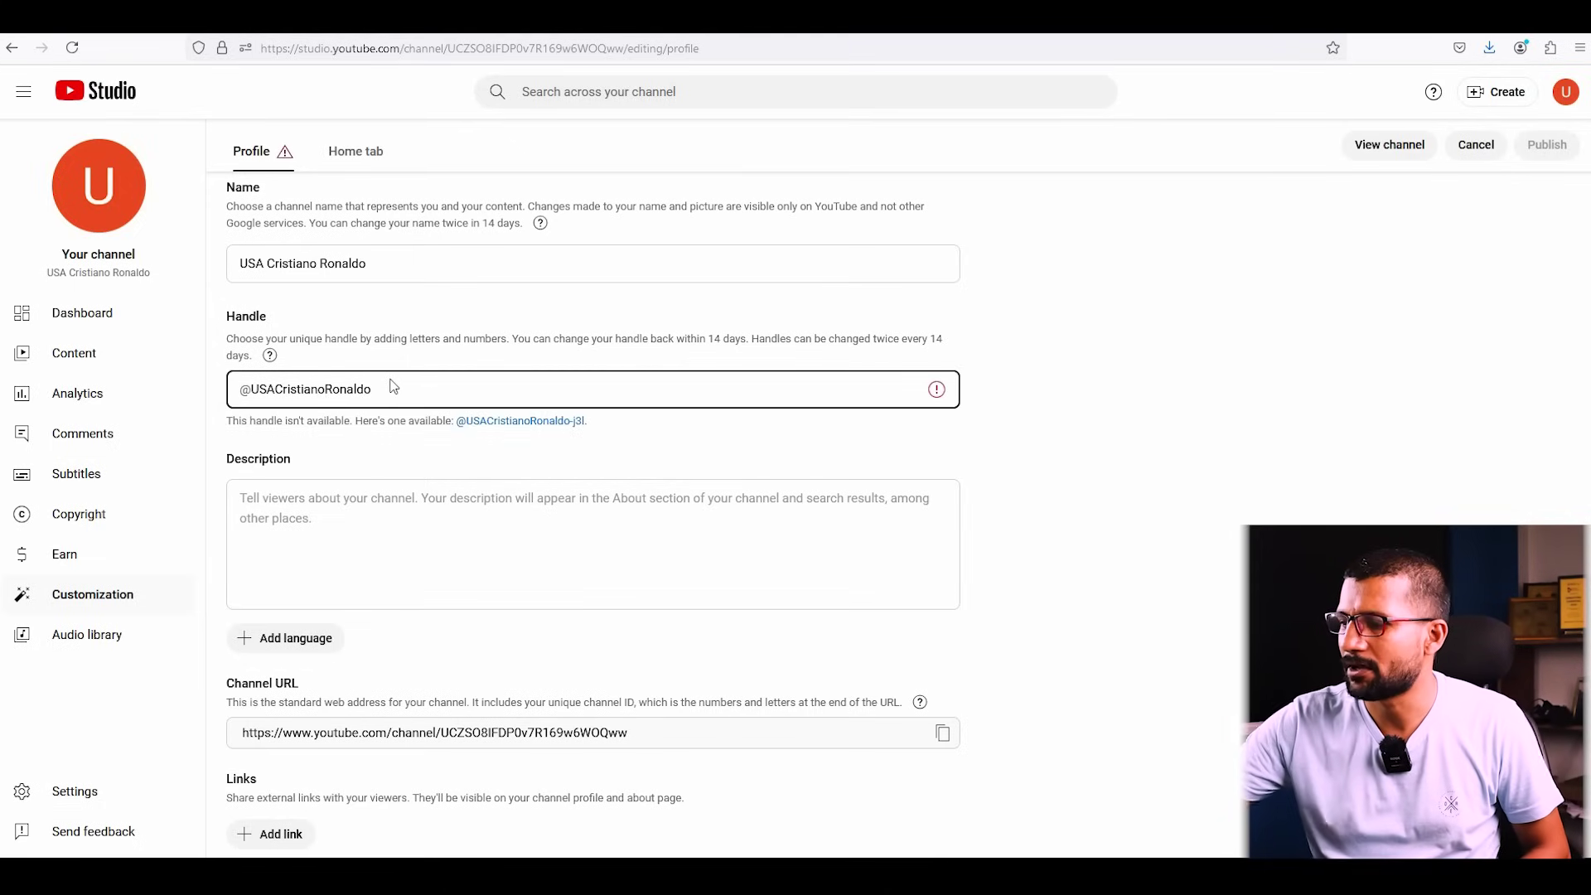
{"action": "left_click", "coordinate": [329, 389]}
{"action": "type", "text": "_"}
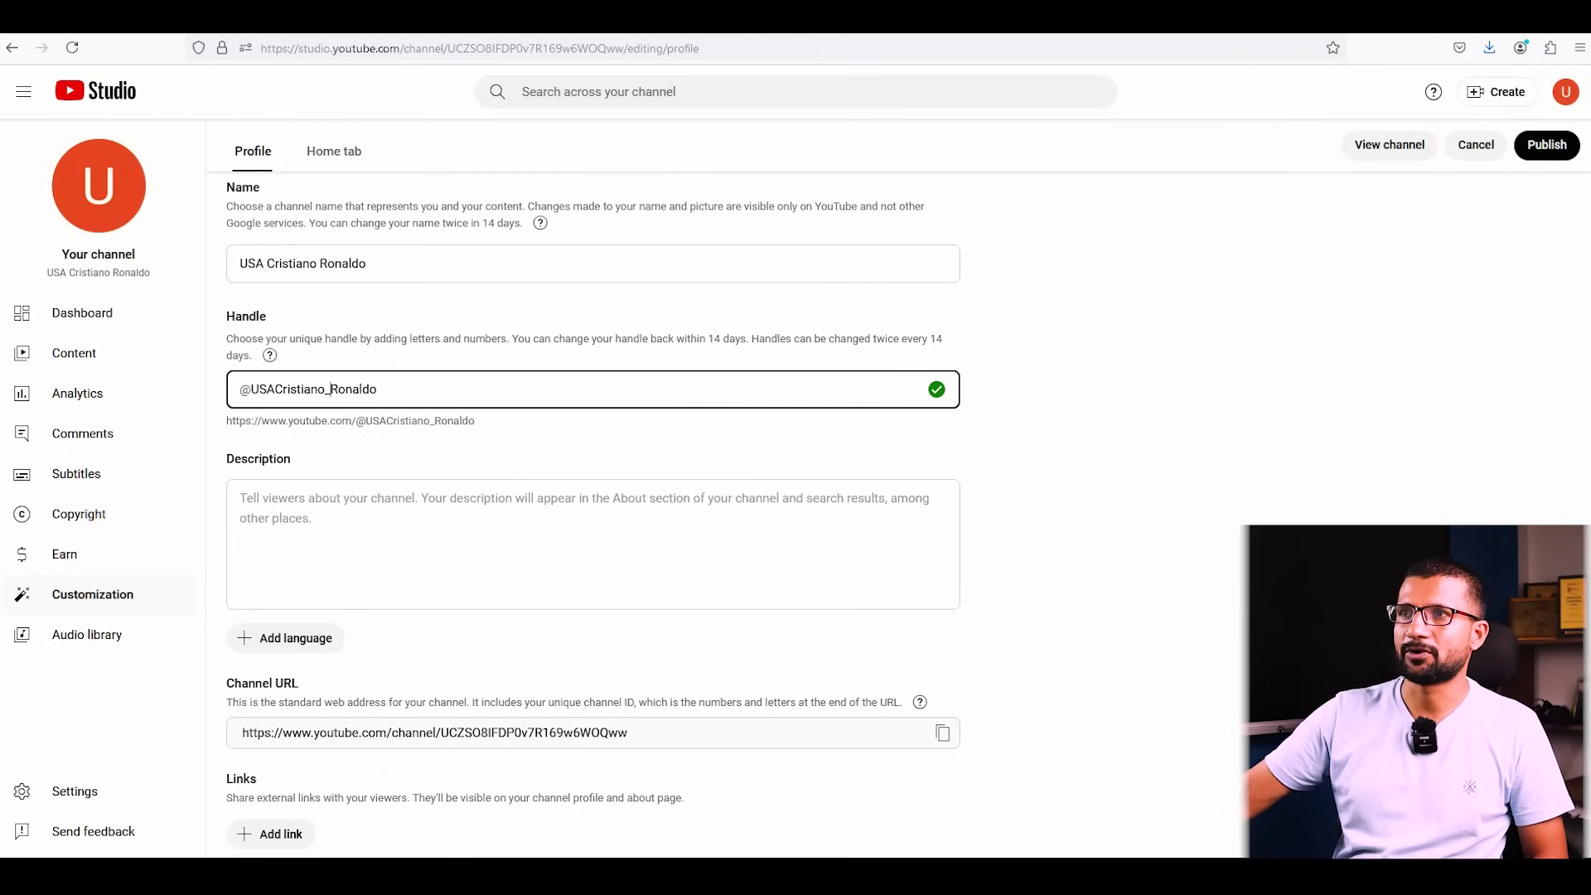
{"action": "left_click", "coordinate": [1549, 145]}
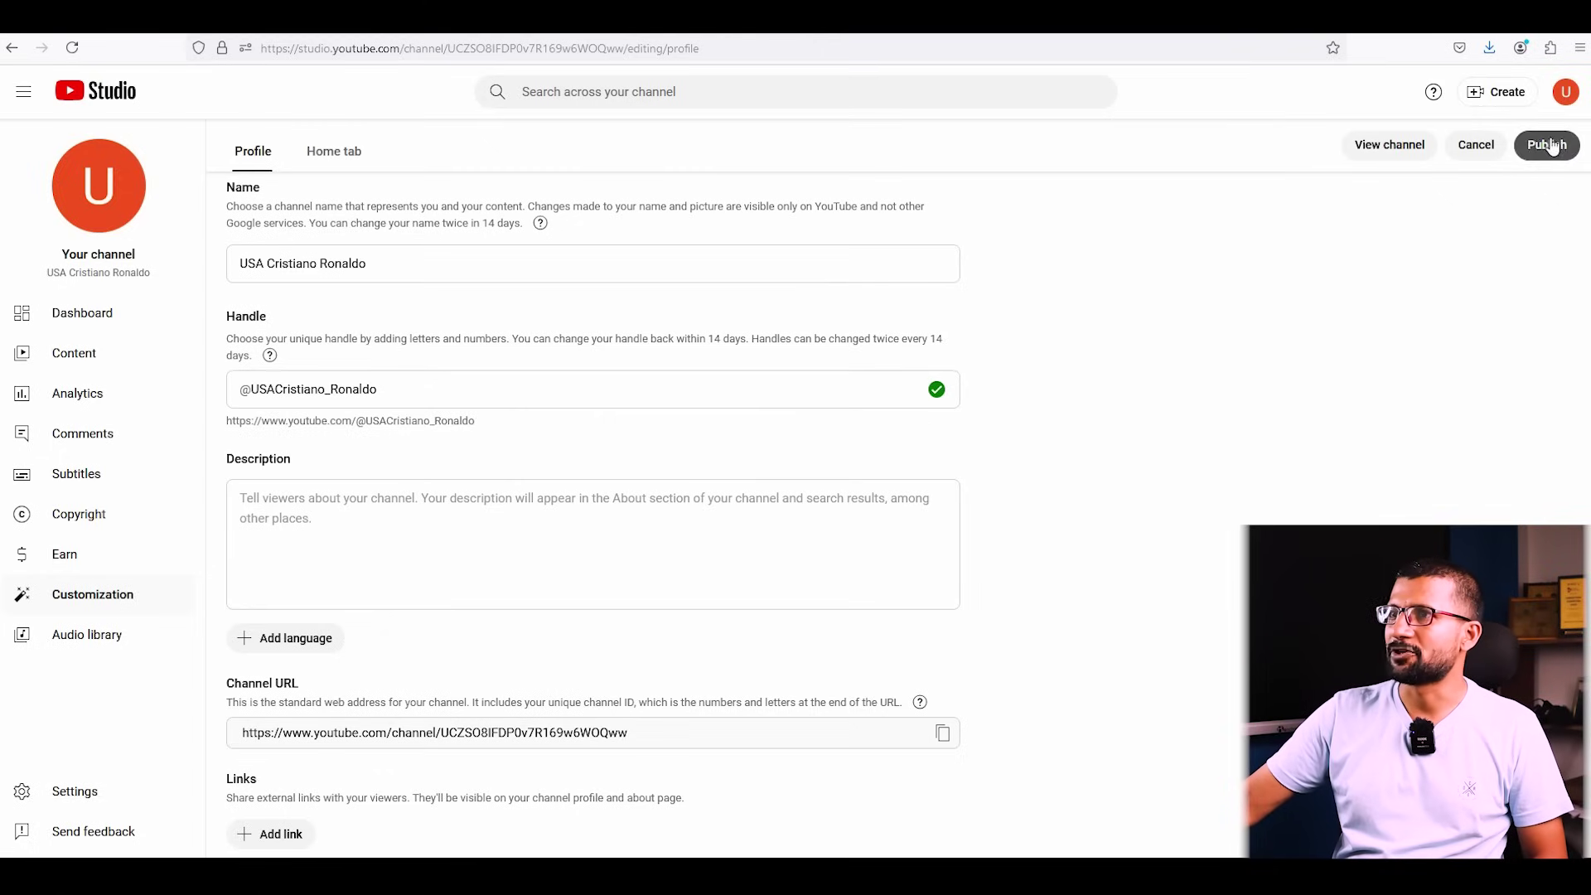
- Open the live channel page from the notice confirming the published changes
{"action": "left_click", "coordinate": [274, 391]}
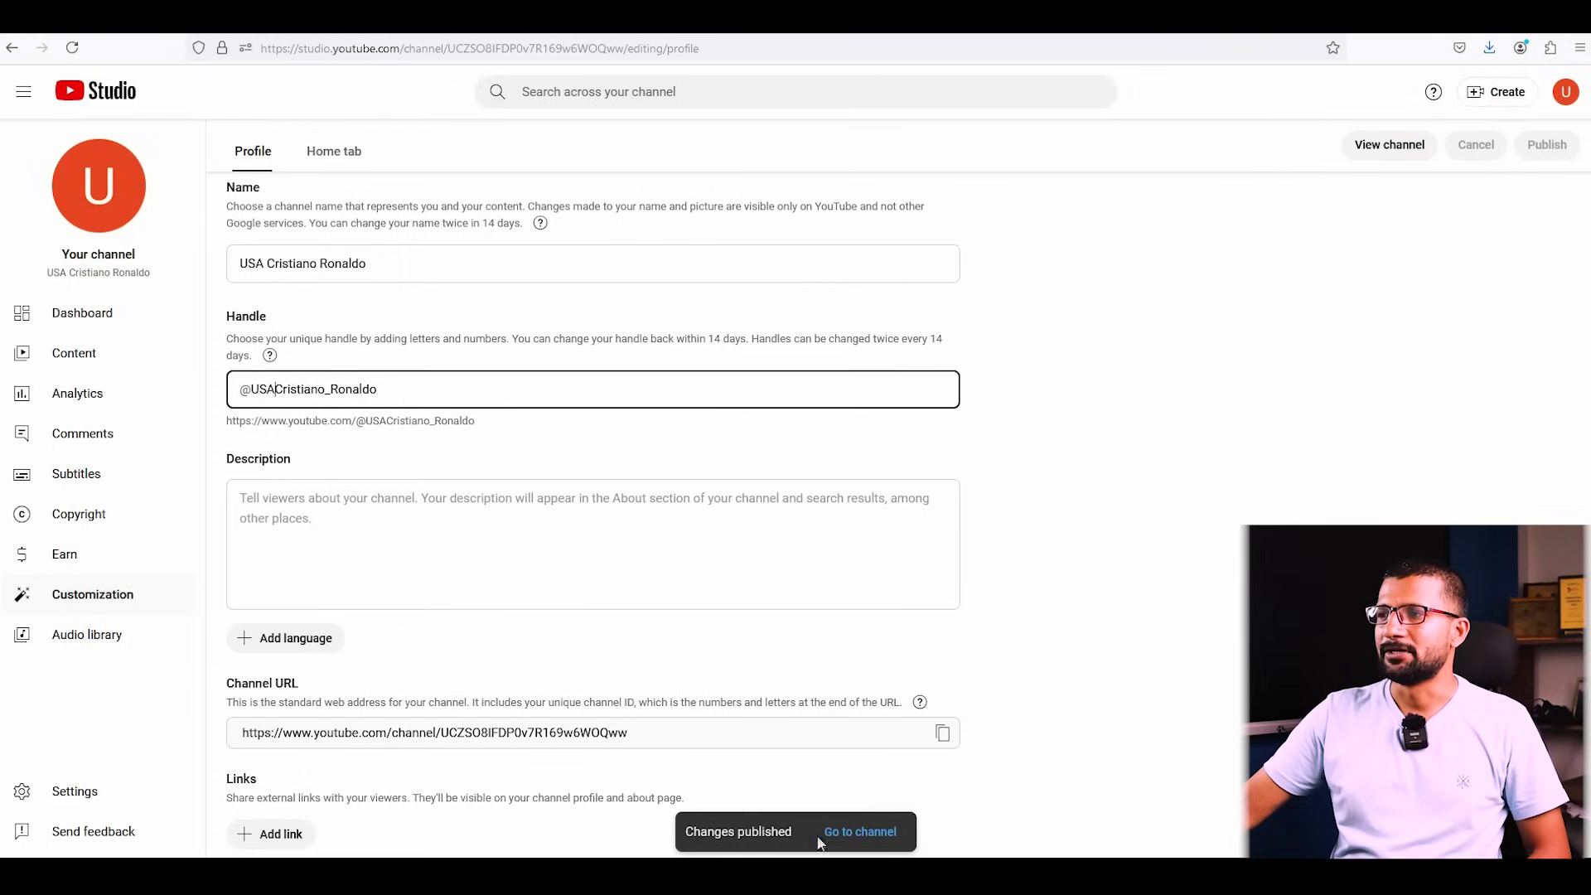
{"action": "left_click", "coordinate": [861, 832]}
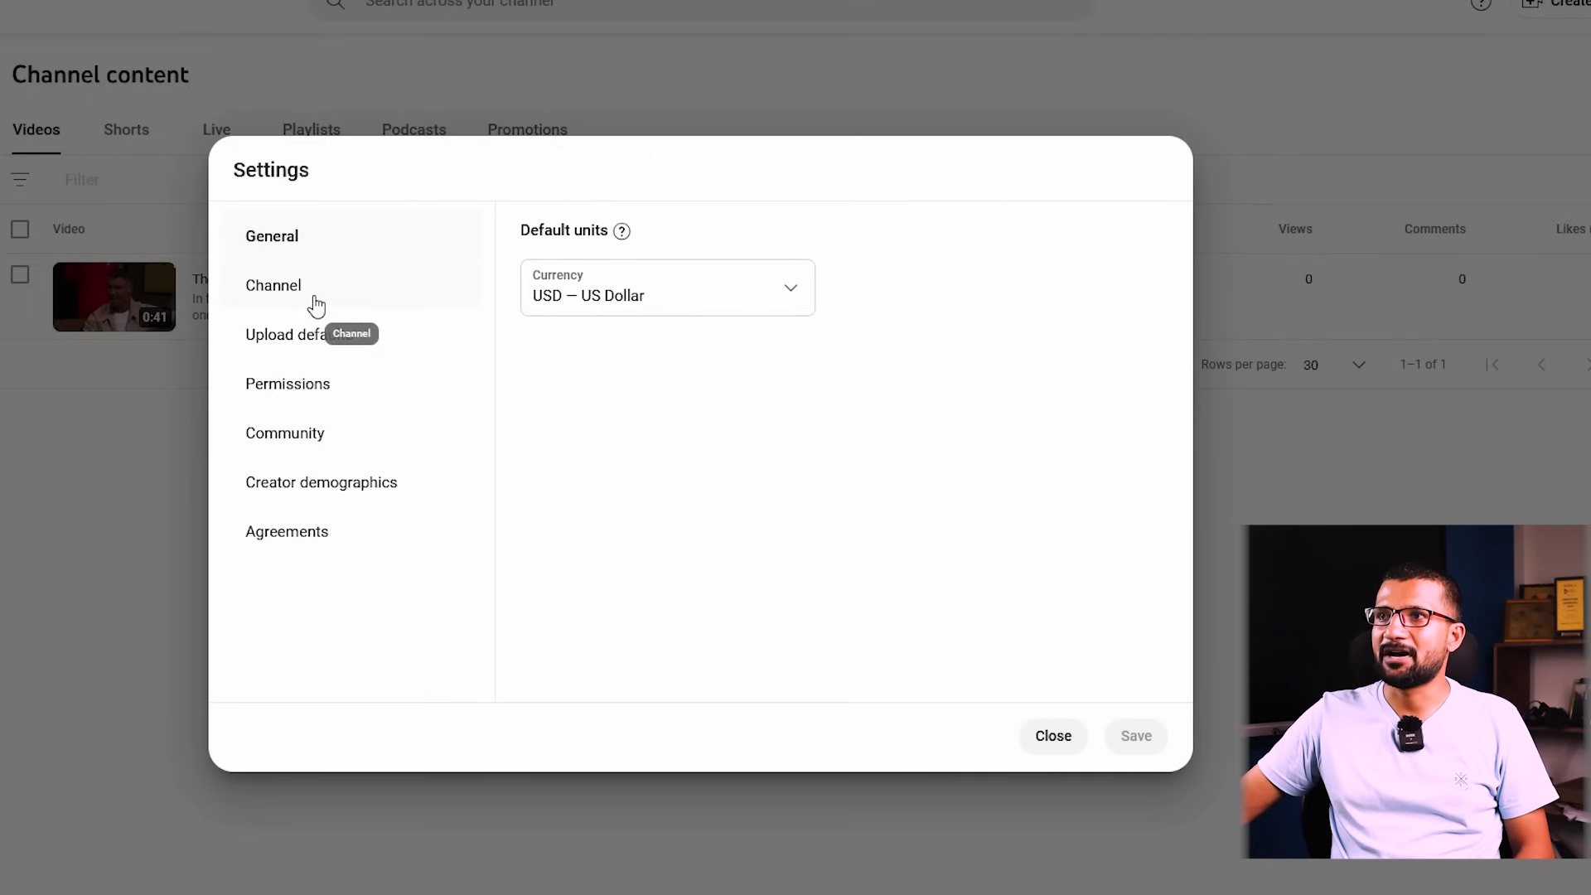
- Set the country of residence to United States in the channel's basic settings
{"action": "left_click", "coordinate": [304, 295]}
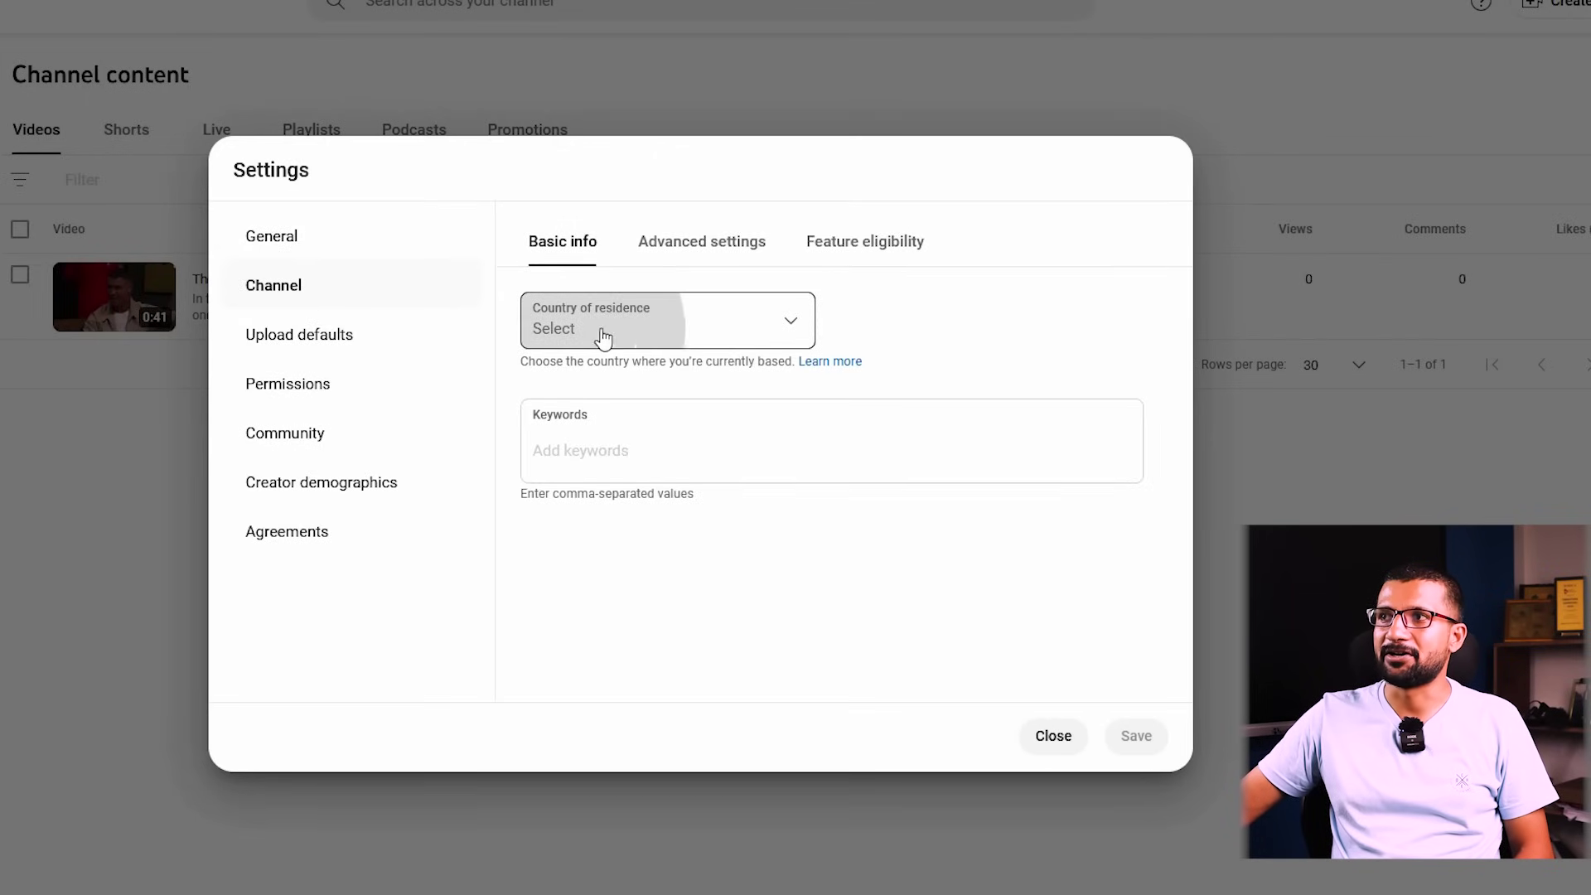
{"action": "left_click", "coordinate": [604, 336]}
{"action": "left_click_drag", "start_coordinate": [814, 373], "coordinate": [779, 894]}
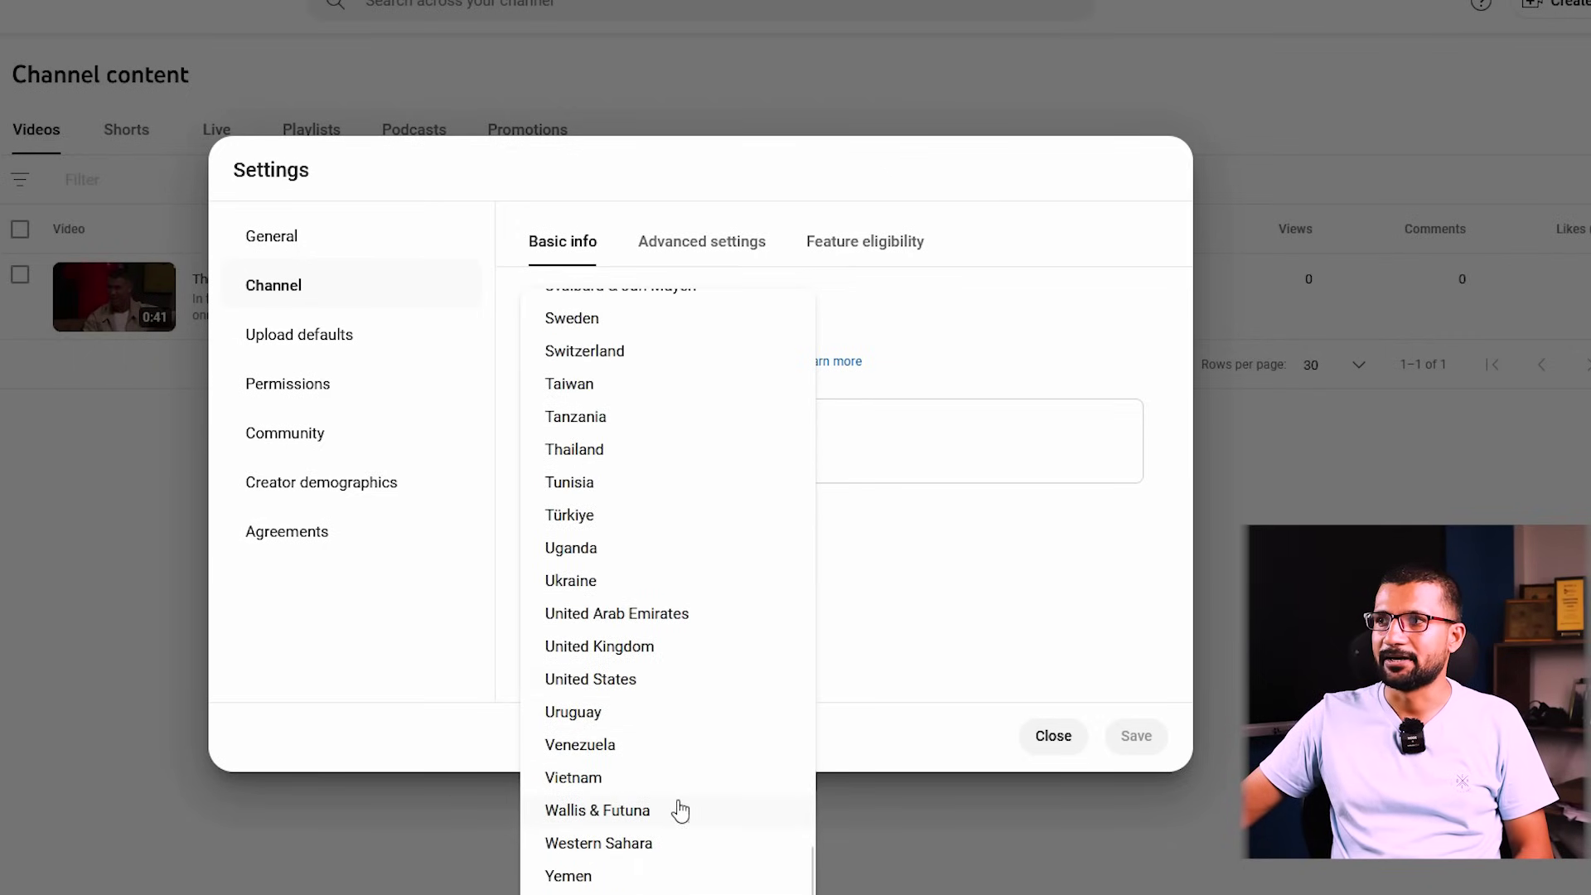
{"action": "left_click", "coordinate": [632, 692]}
- Copy the channel name from the channel page and add USA Cristiano Ronaldo as a keyword in the channel settings
{"action": "left_click", "coordinate": [623, 449]}
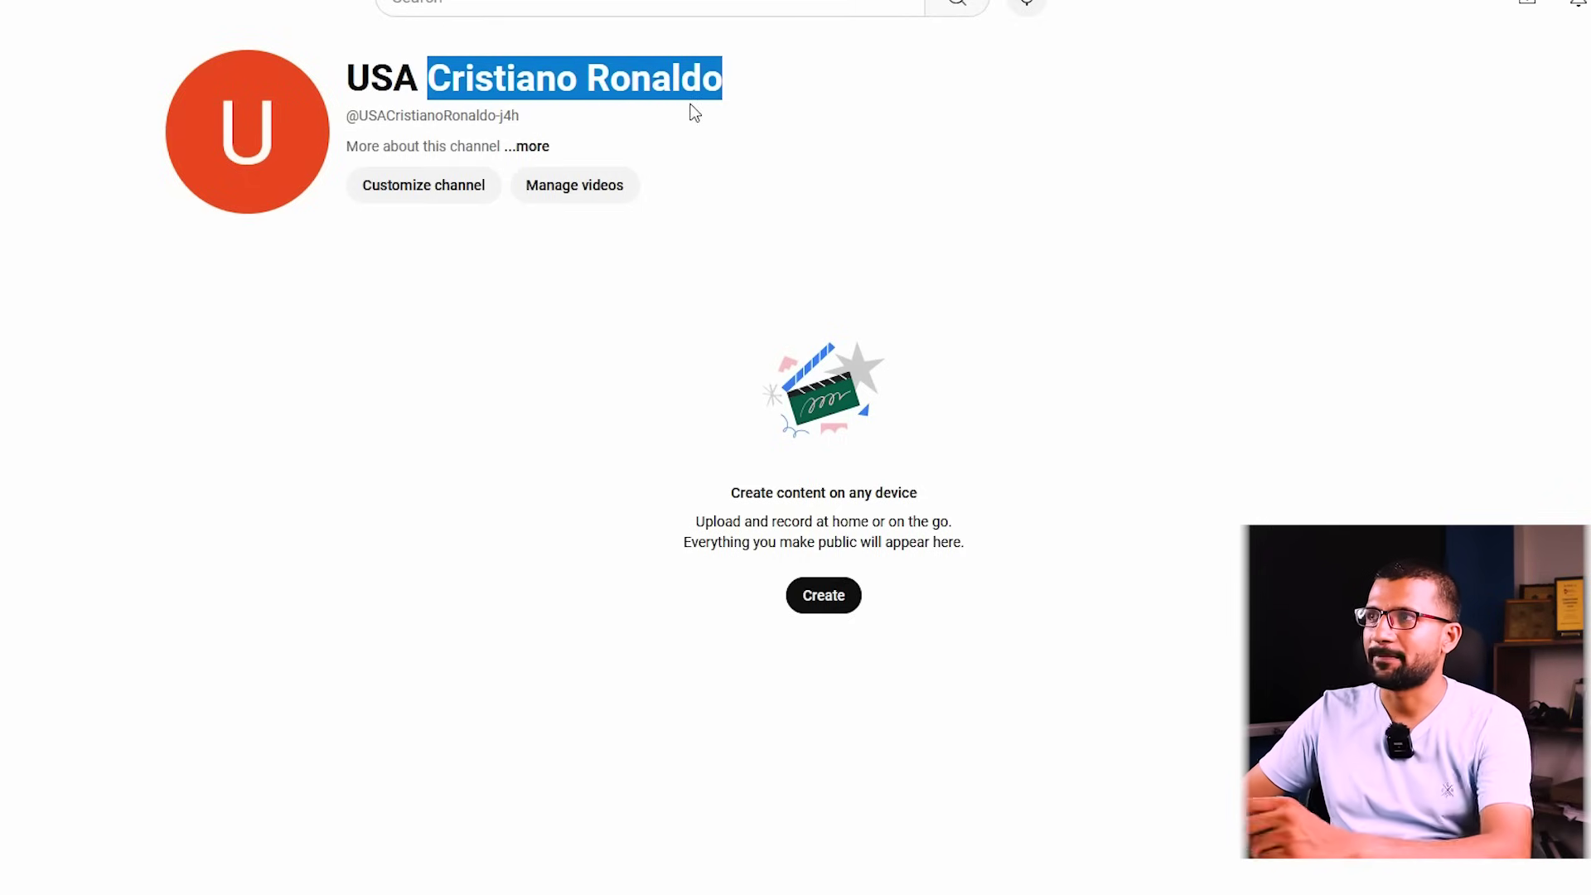
{"action": "left_click_drag", "start_coordinate": [694, 112], "coordinate": [522, 121]}
{"action": "left_click", "coordinate": [375, 73]}
{"action": "left_click_drag", "start_coordinate": [360, 73], "coordinate": [739, 77]}
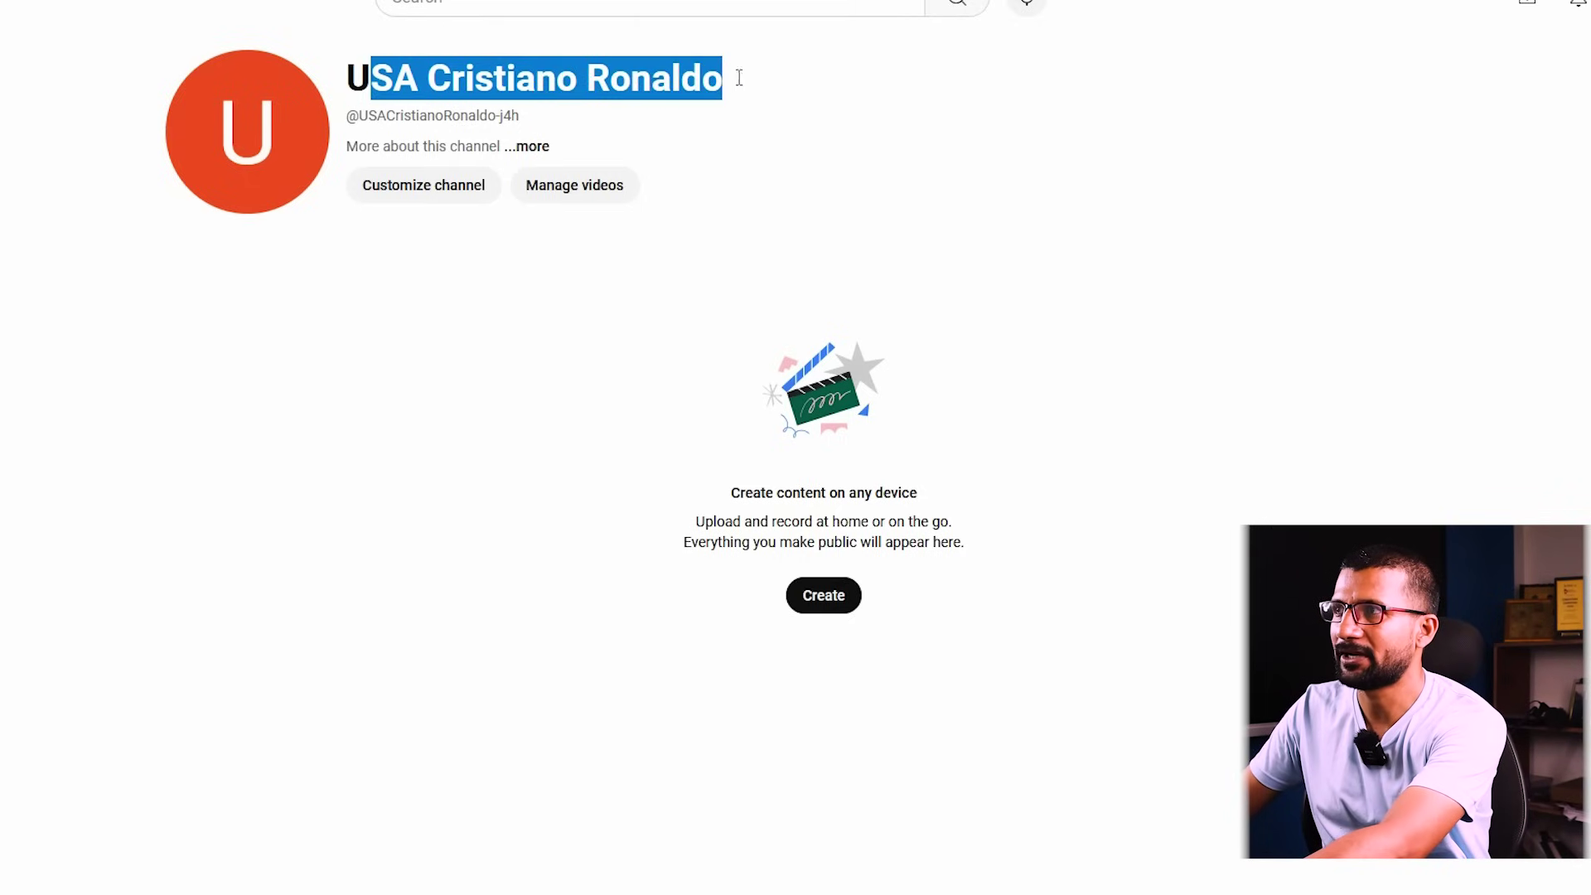
{"action": "left_click", "coordinate": [520, 85]}
{"action": "left_click_drag", "start_coordinate": [352, 76], "coordinate": [788, 92]}
{"action": "key", "text": "ctrl+c"}
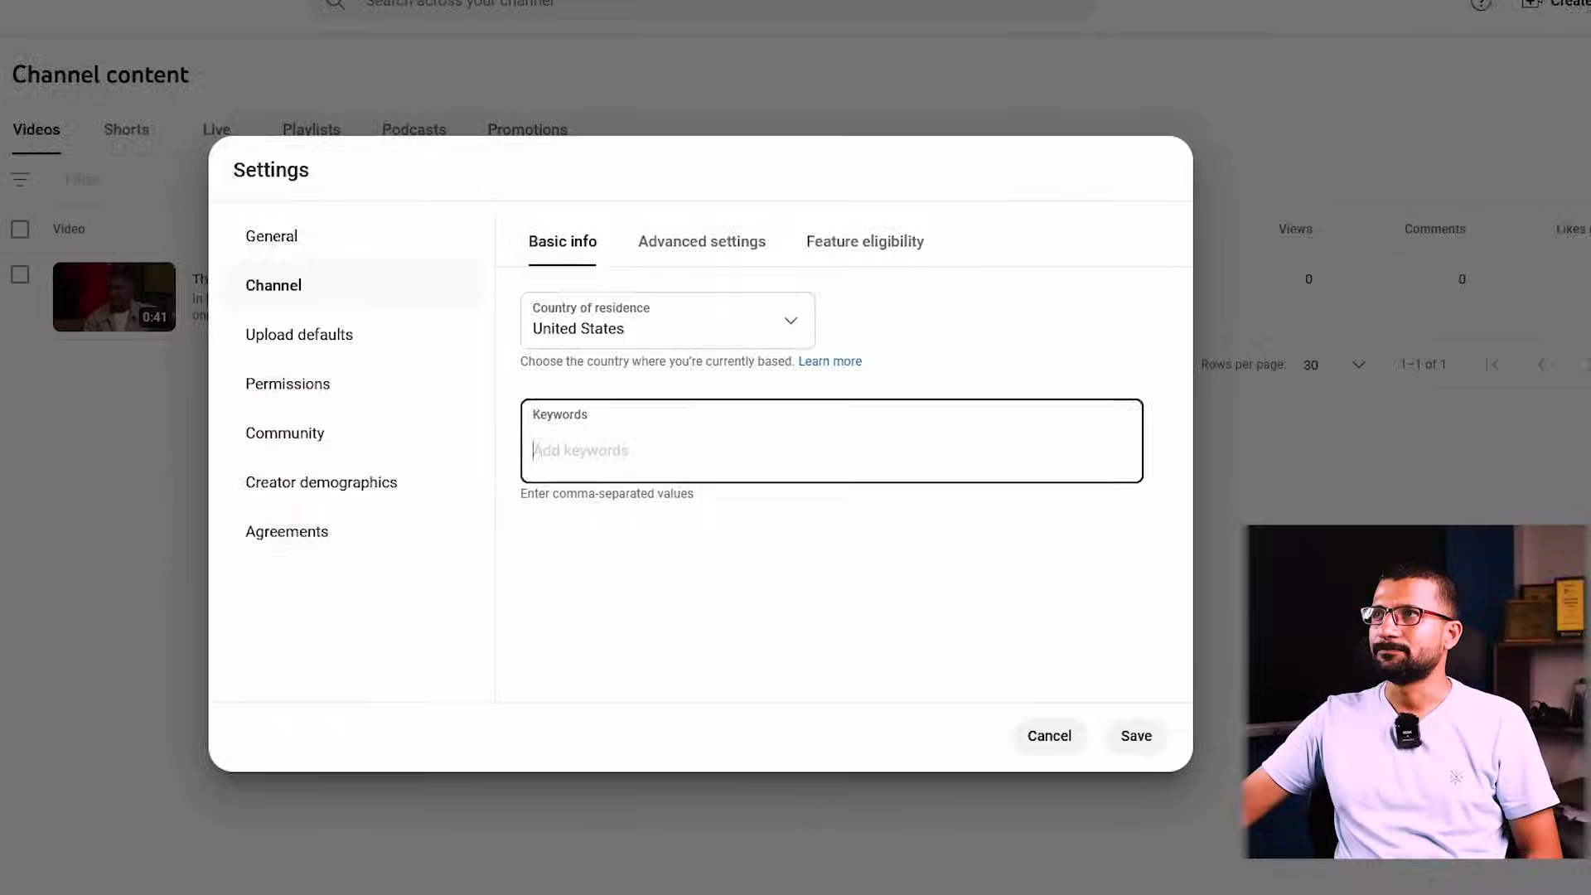
{"action": "left_click", "coordinate": [692, 462]}
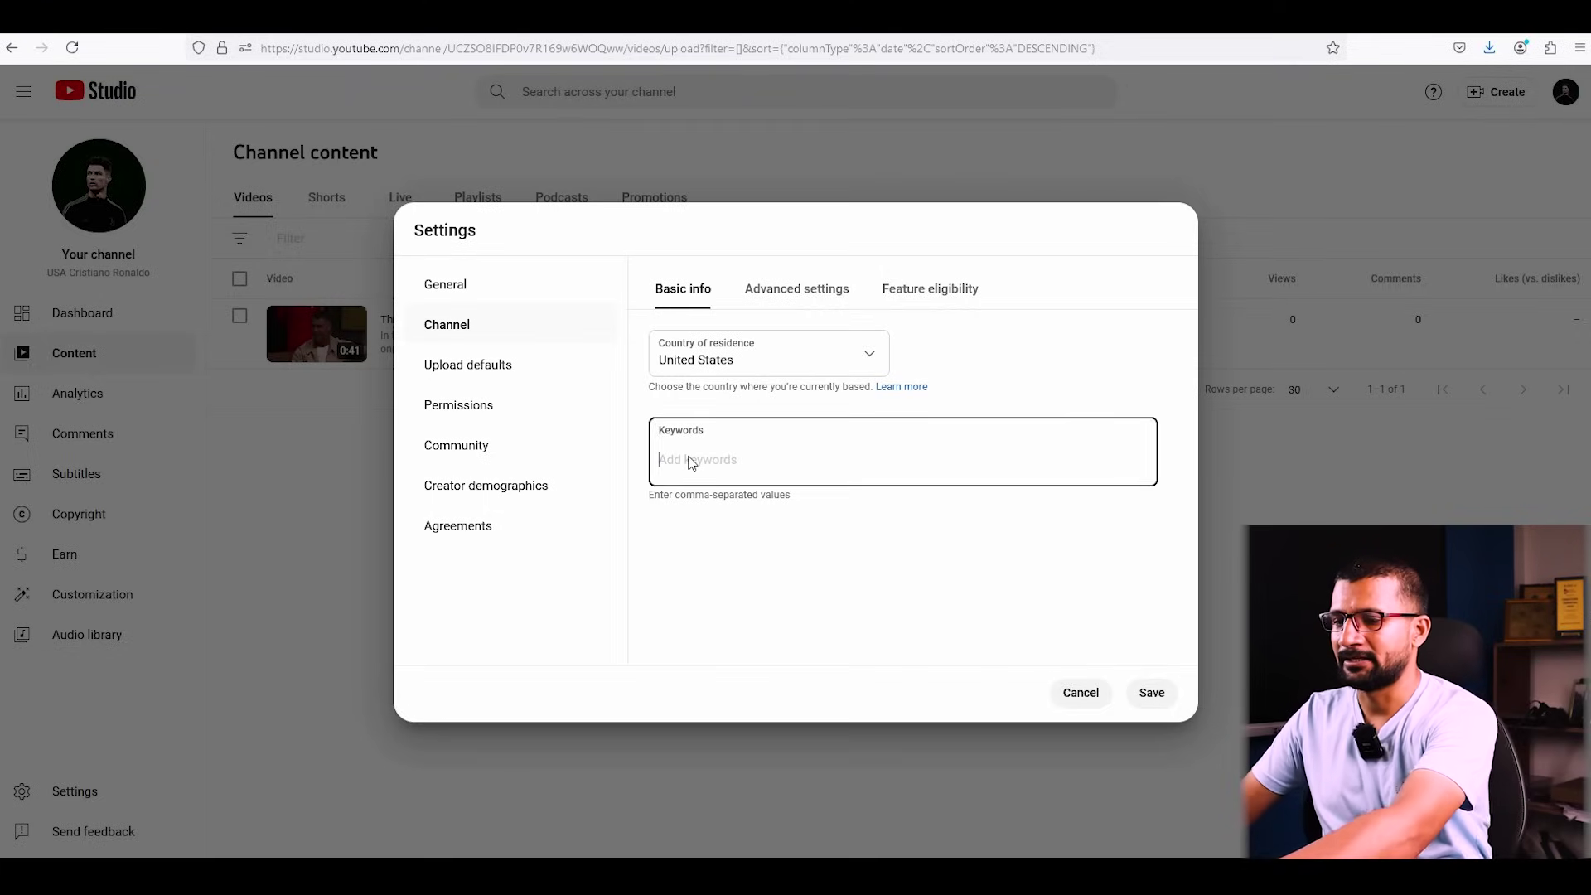
{"action": "key", "text": "ctrl+v"}
{"action": "key", "text": "Return"}
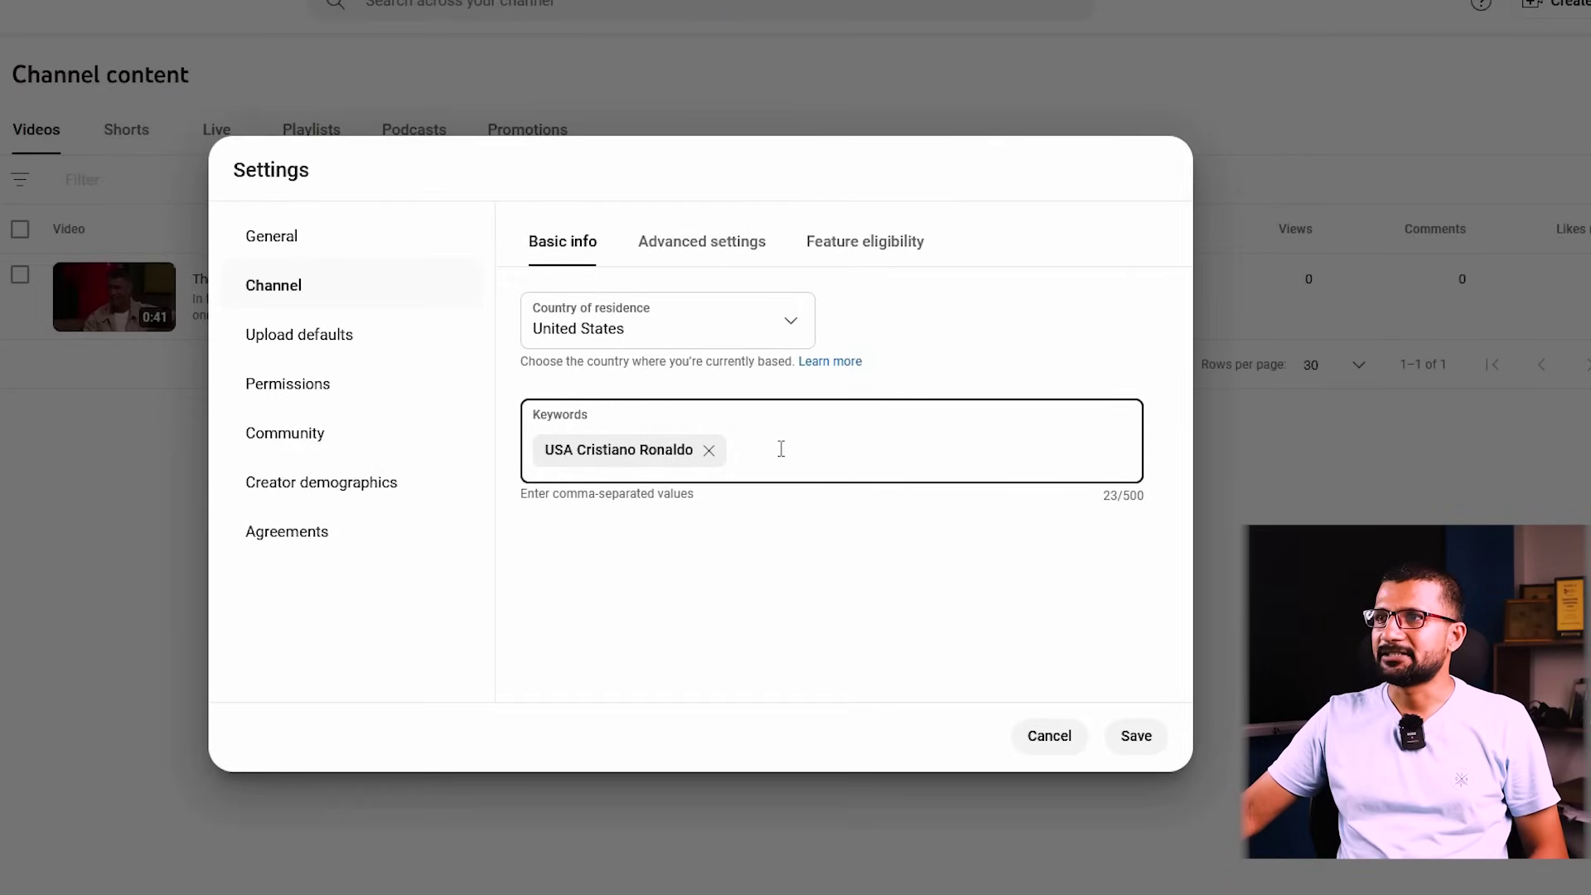
- Set the upload defaults to Unlisted visibility with the tag USA Cristiano Ronaldo, and save the settings
{"action": "left_click", "coordinate": [323, 341]}
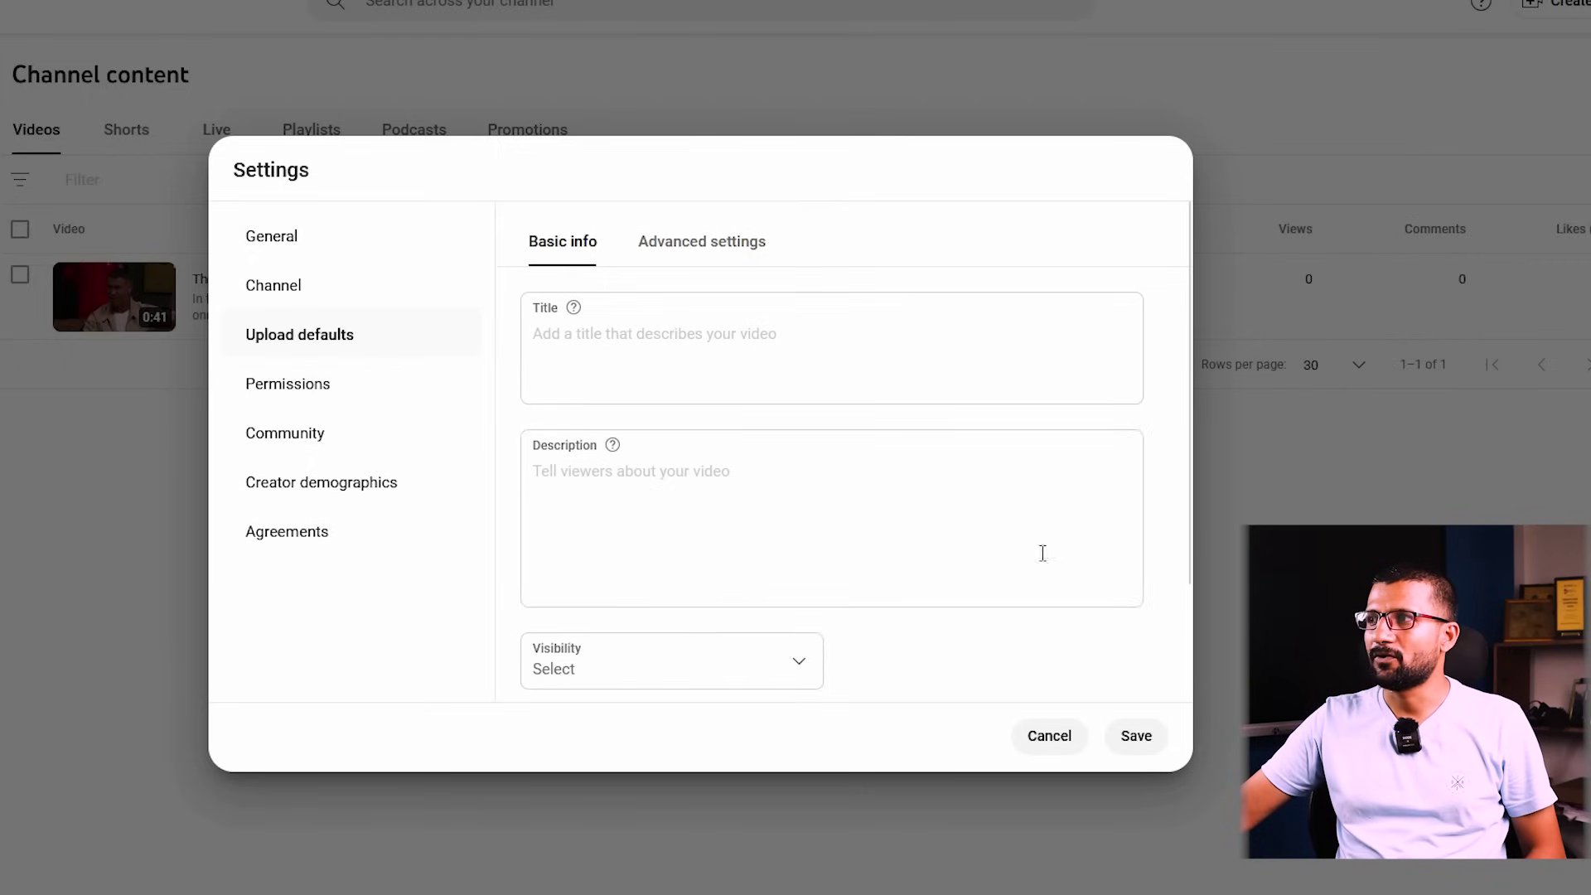
{"action": "scroll", "coordinate": [1012, 579], "scroll_direction": "down", "scroll_amount": 3}
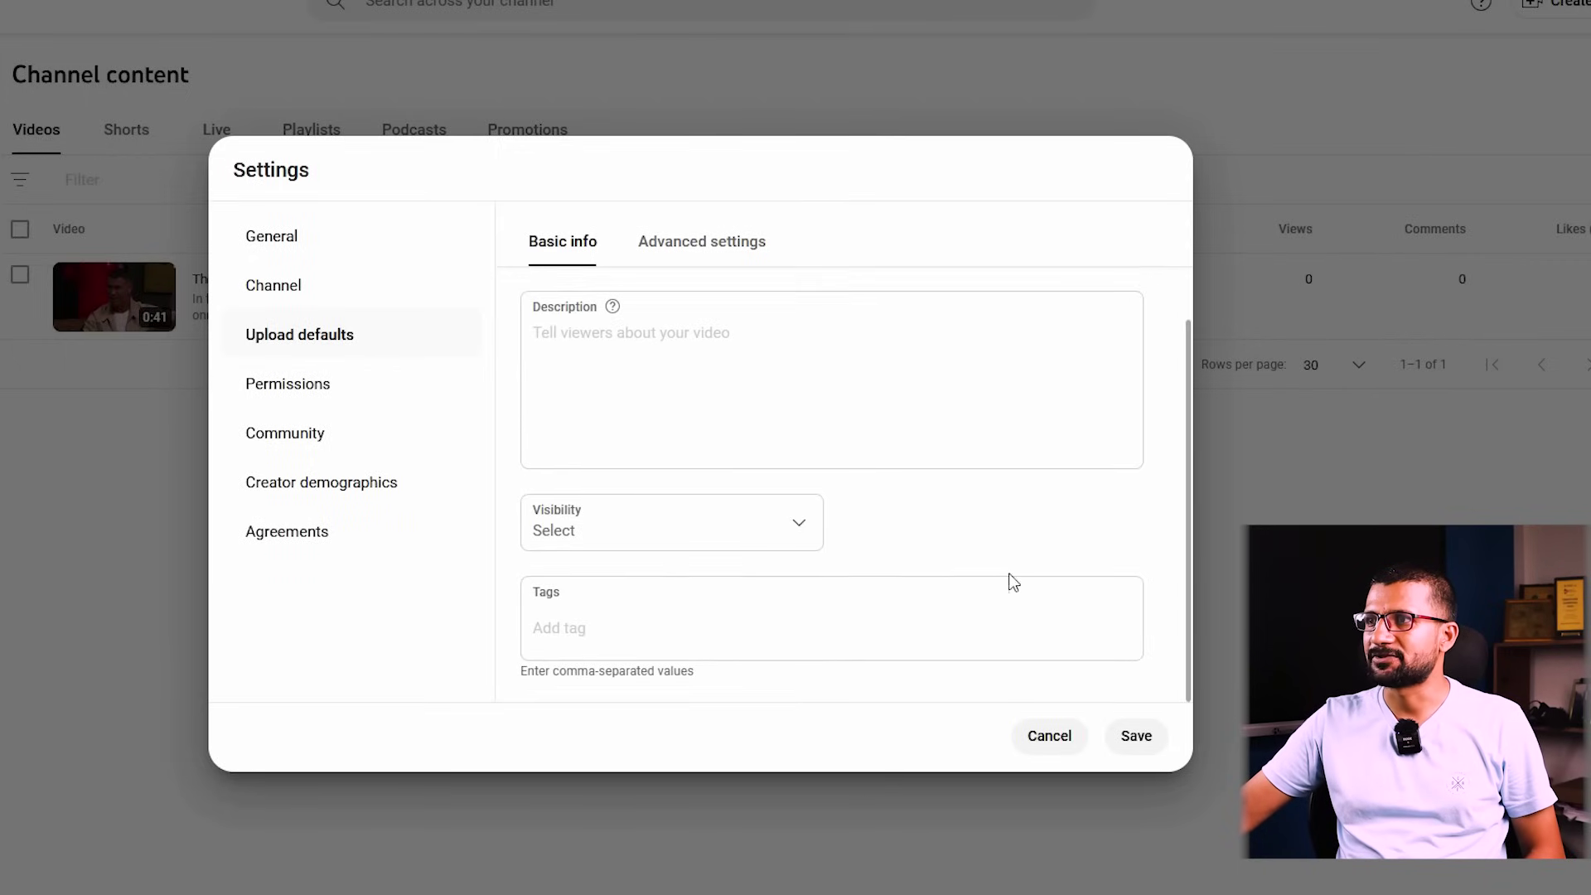
{"action": "left_click", "coordinate": [568, 533]}
{"action": "left_click", "coordinate": [573, 586]}
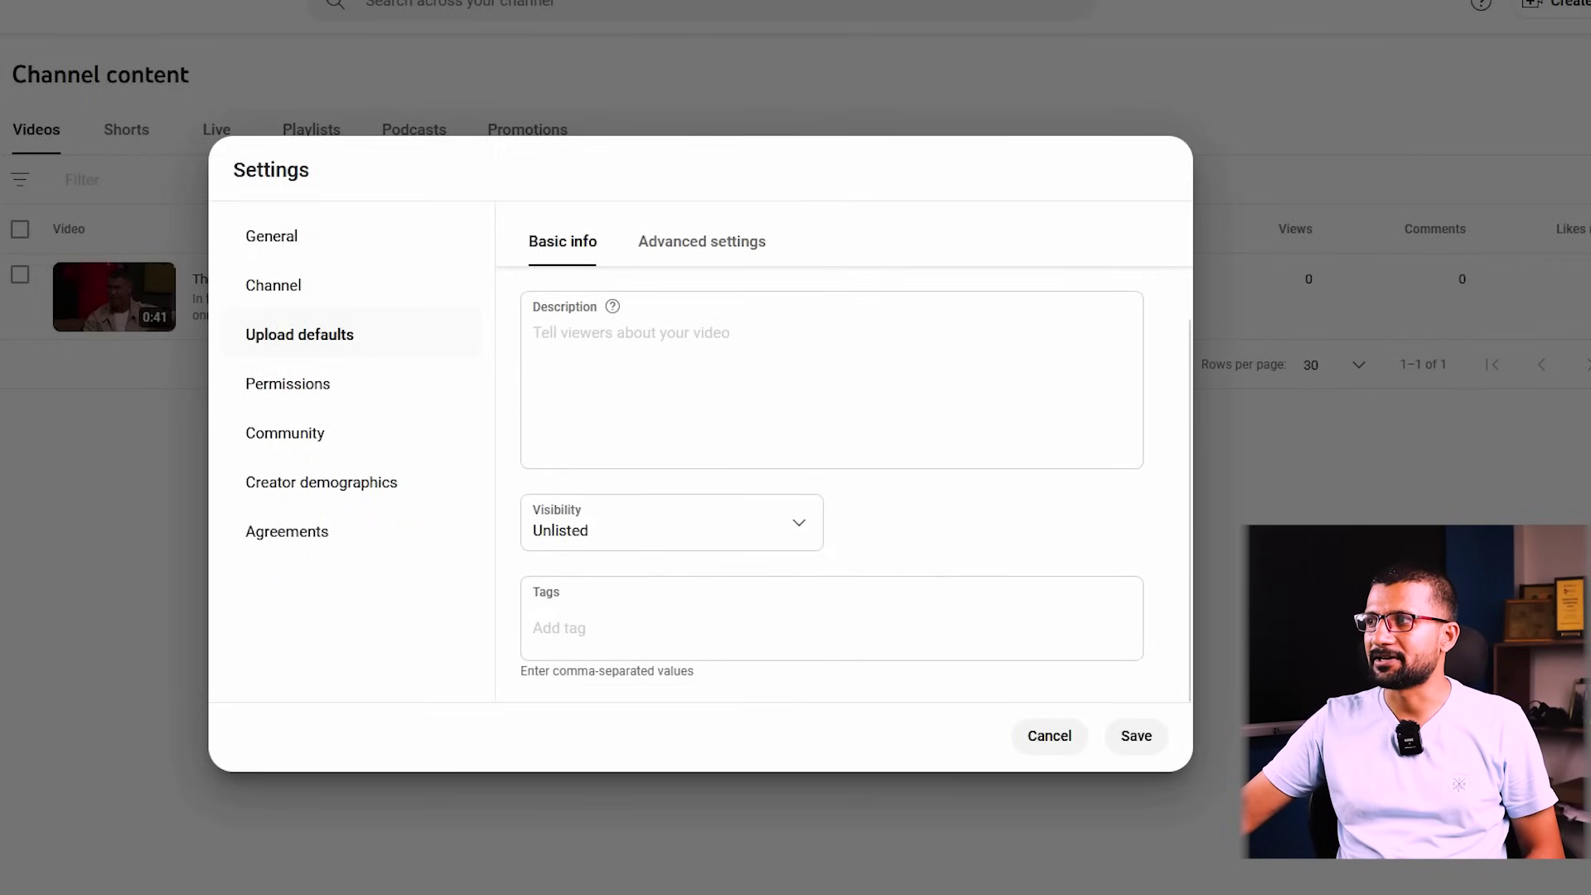
{"action": "left_click", "coordinate": [628, 646]}
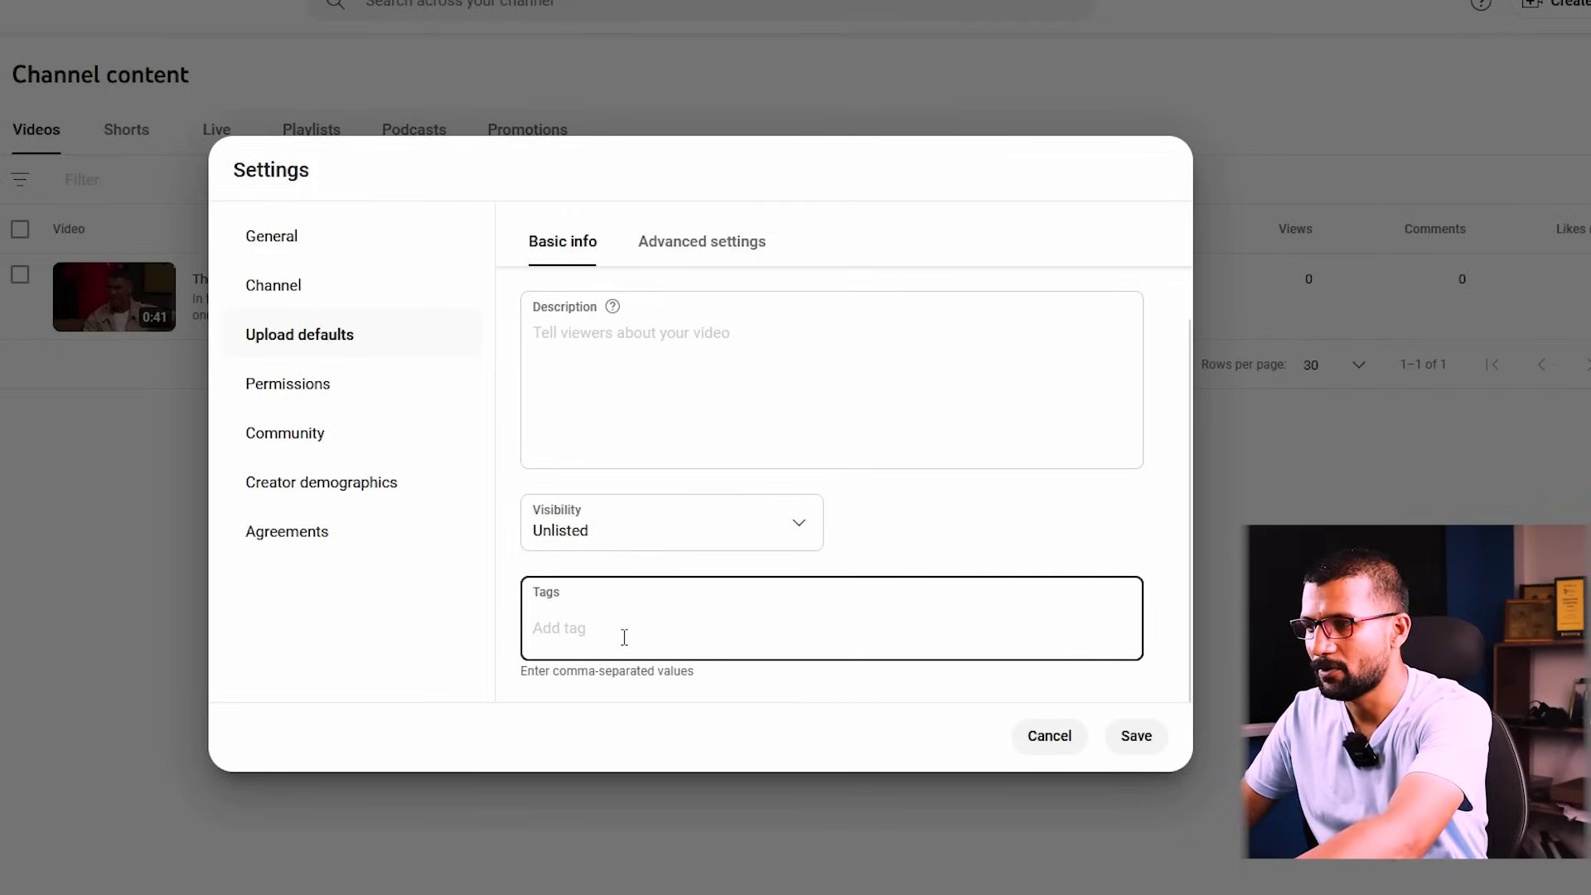
{"action": "key", "text": "ctrl+v"}
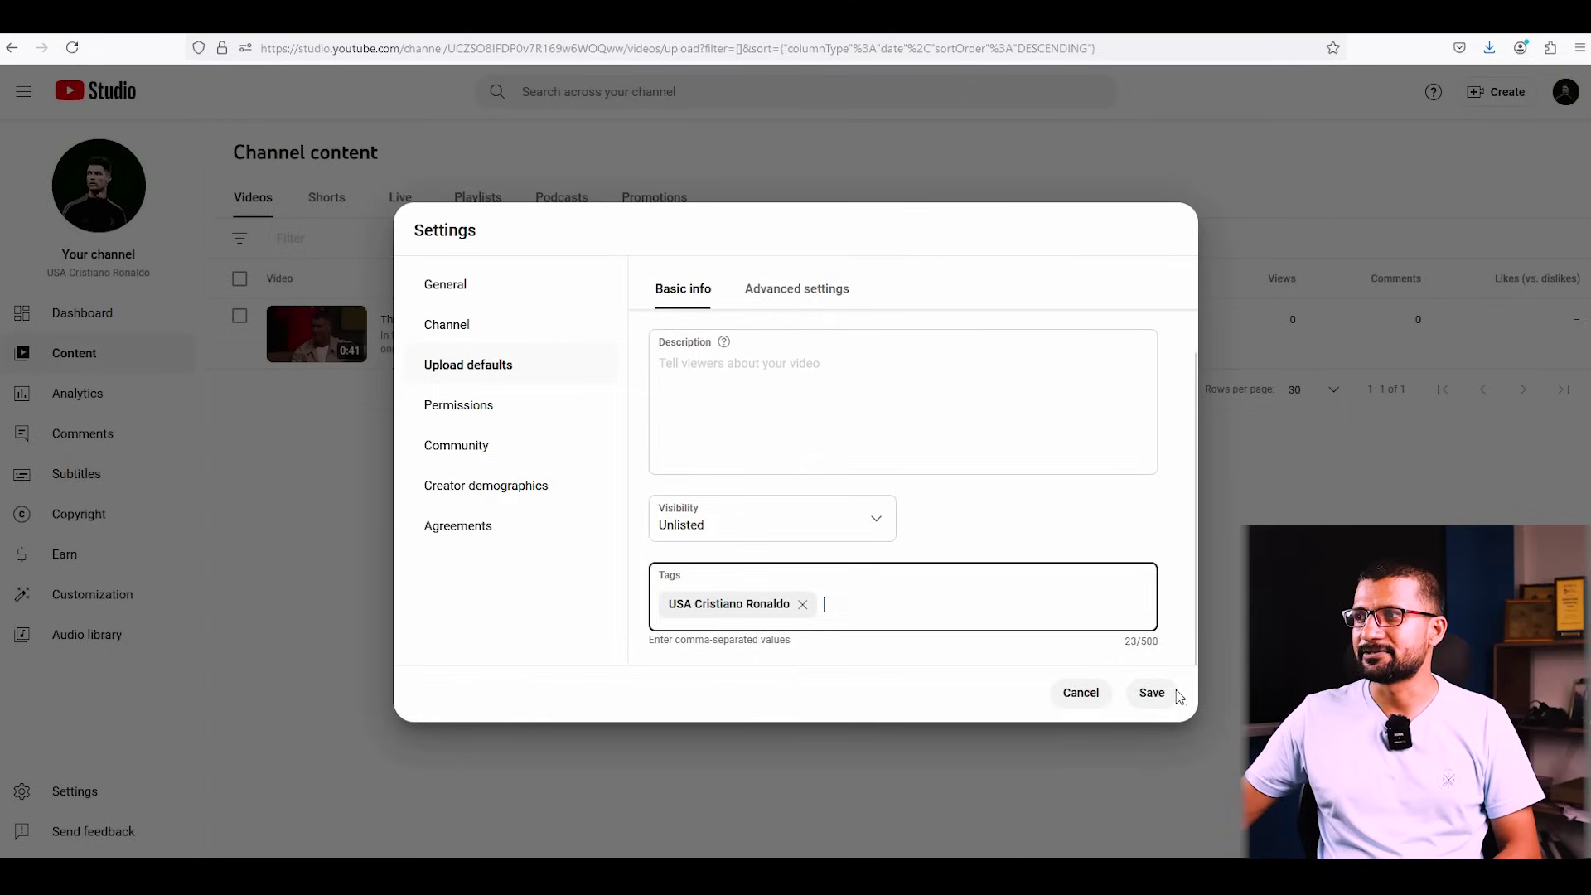
{"action": "left_click", "coordinate": [1136, 736]}
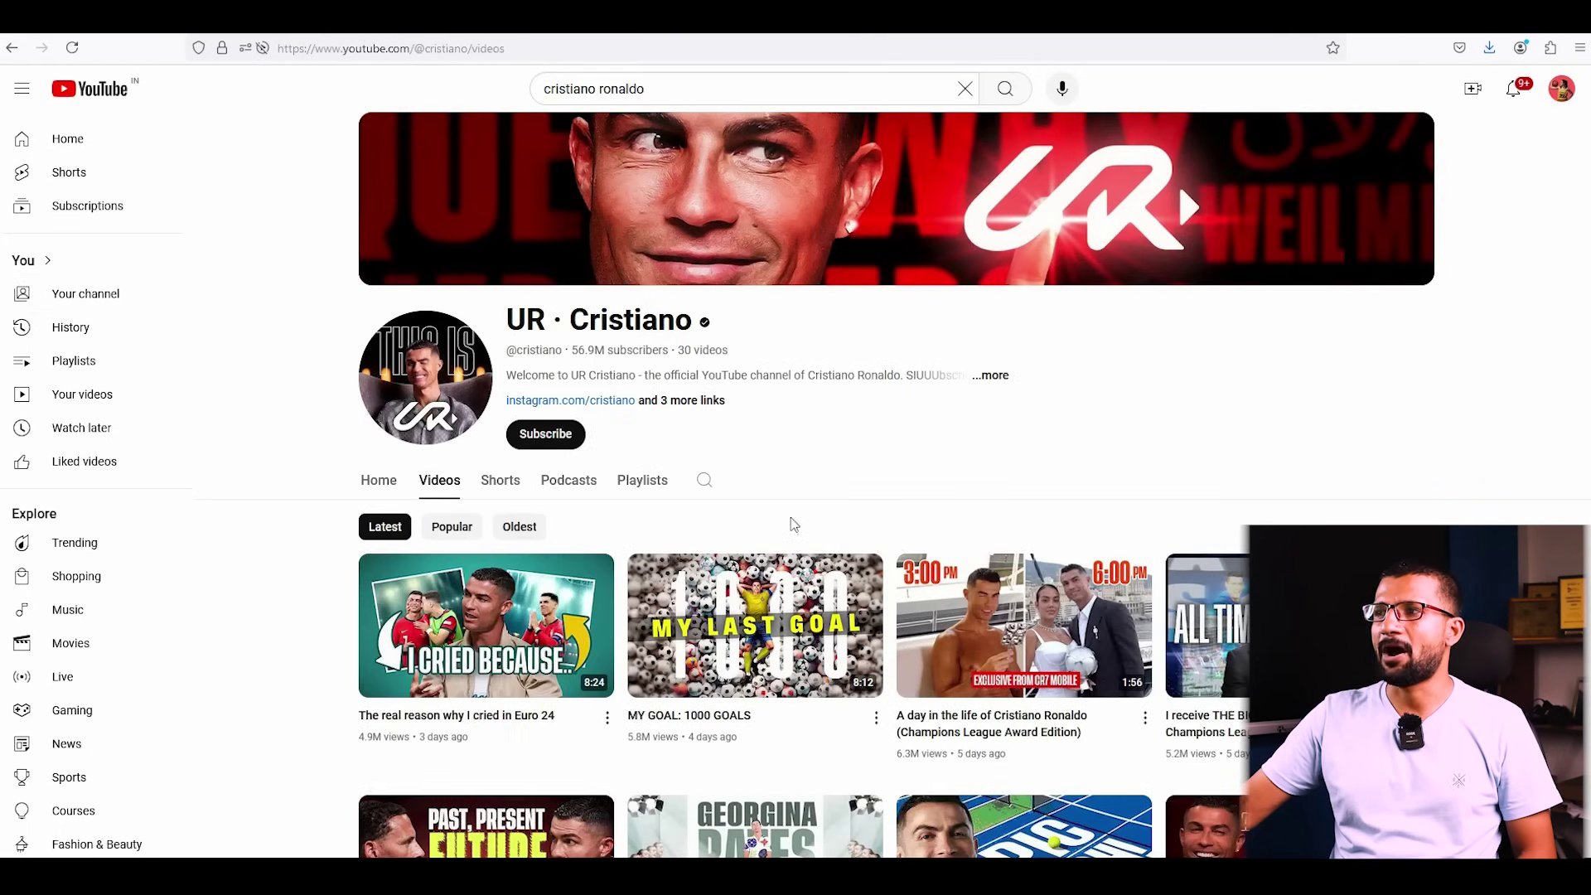
- Look through the latest videos on the UR · Cristiano channel for a source video
{"action": "scroll", "coordinate": [895, 498], "scroll_direction": "down", "scroll_amount": 5}
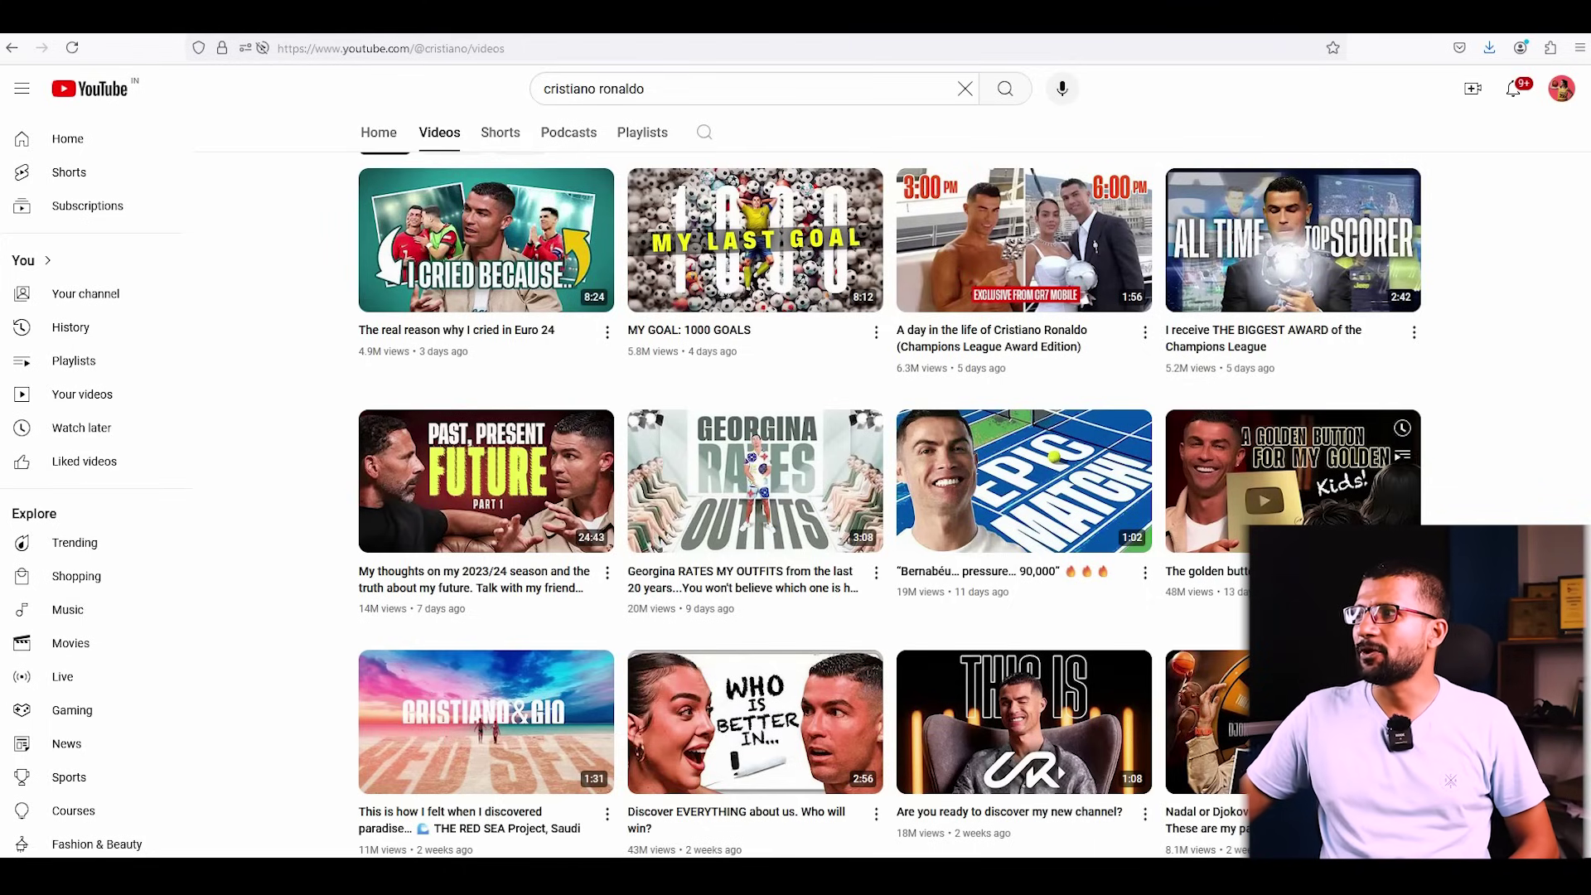
{"action": "scroll", "coordinate": [890, 503], "scroll_direction": "down", "scroll_amount": 2}
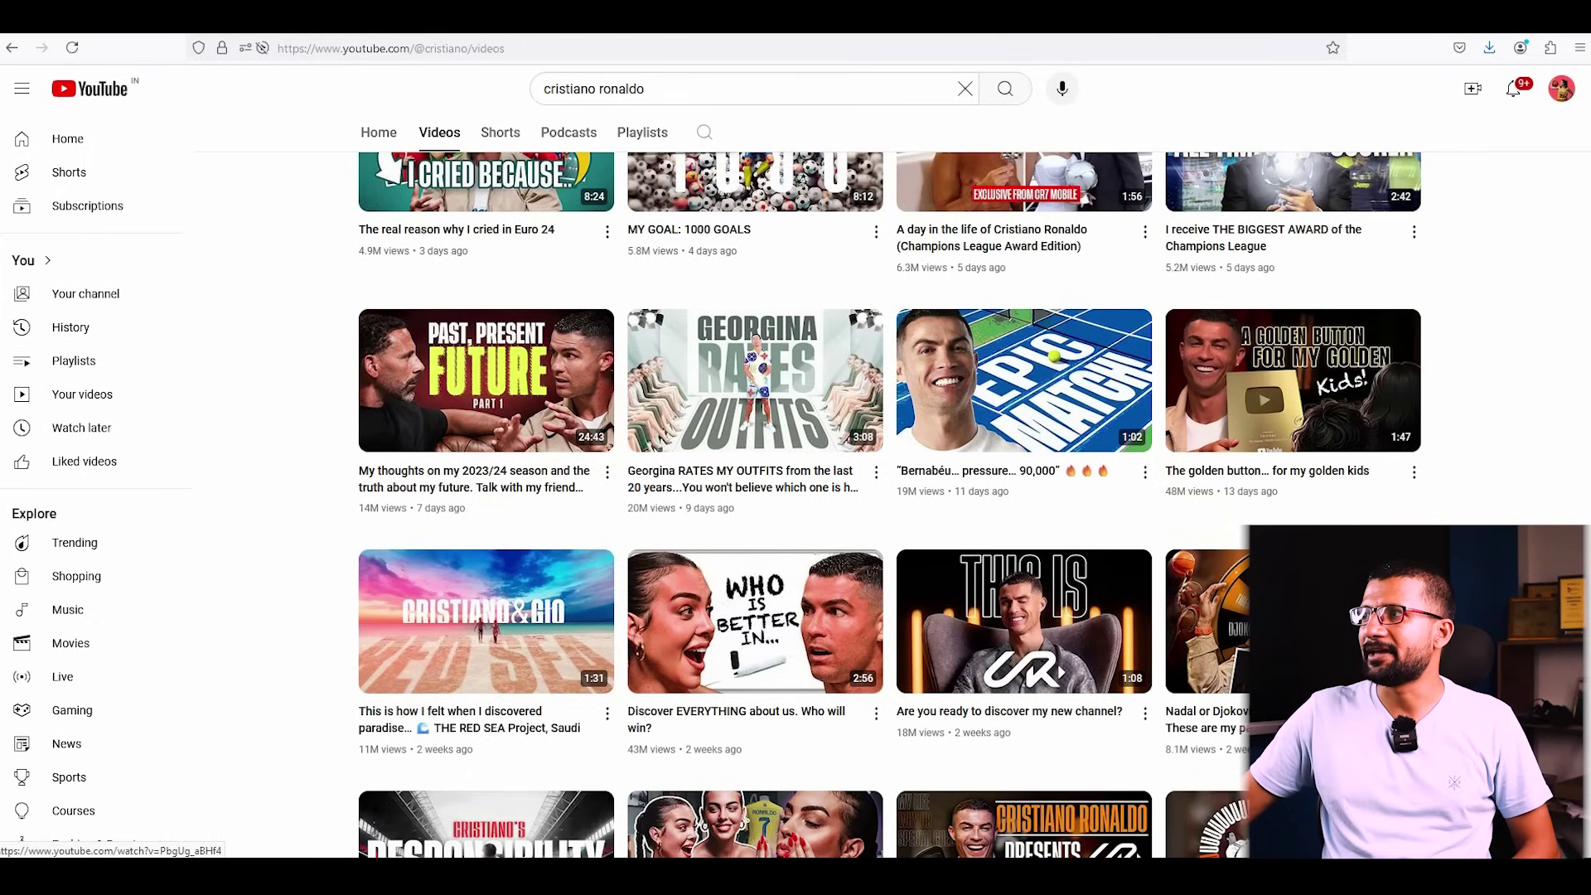
{"action": "scroll", "coordinate": [472, 708], "scroll_direction": "up", "scroll_amount": 1}
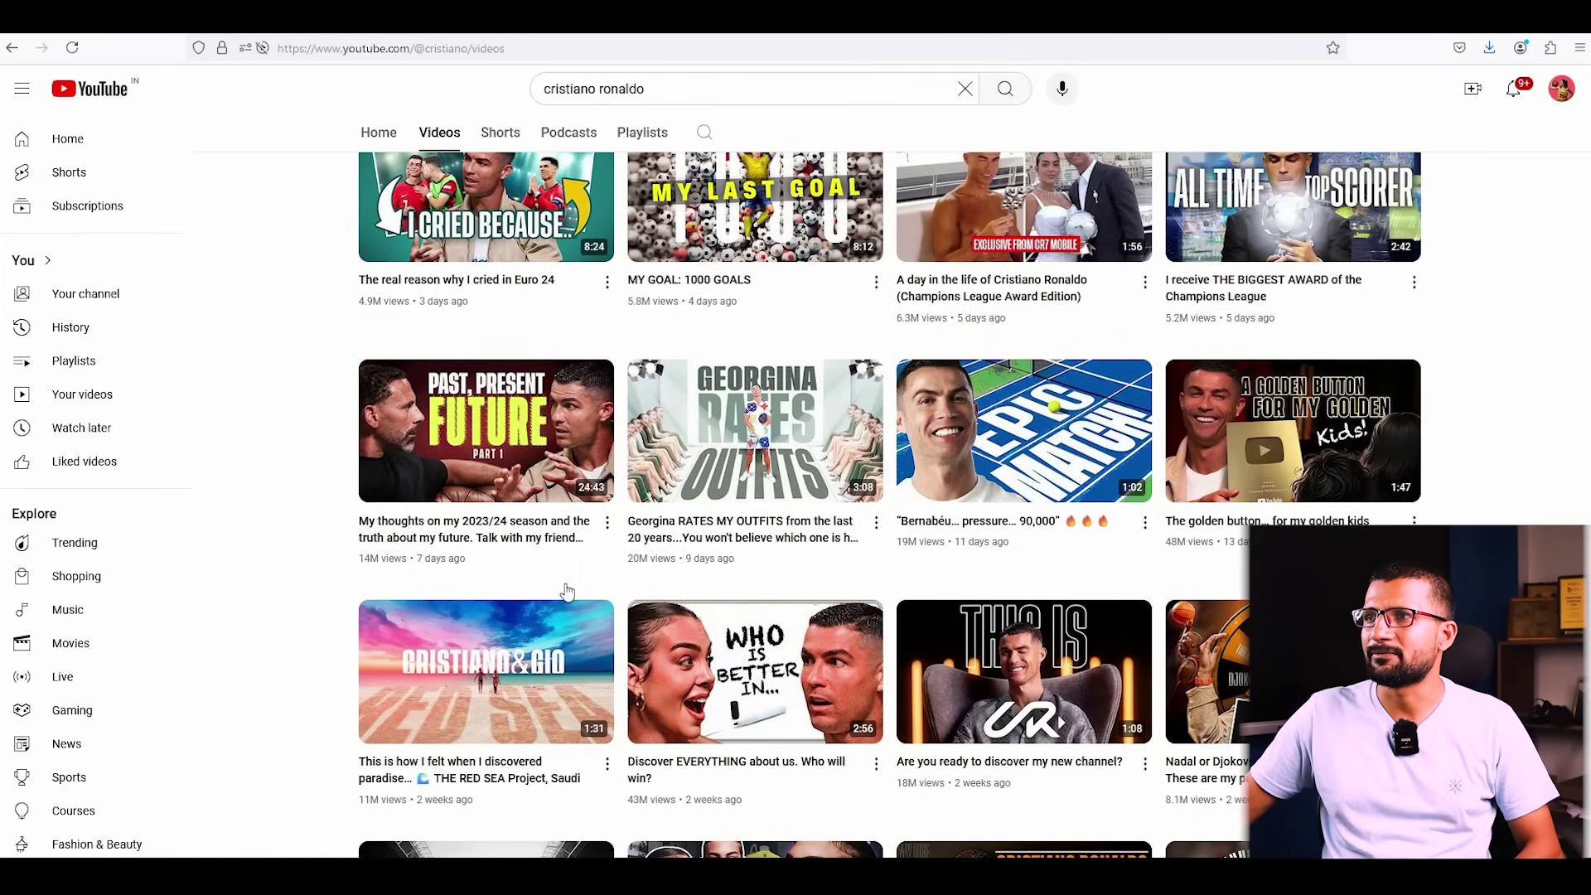
{"action": "mouse_move", "coordinate": [561, 569]}
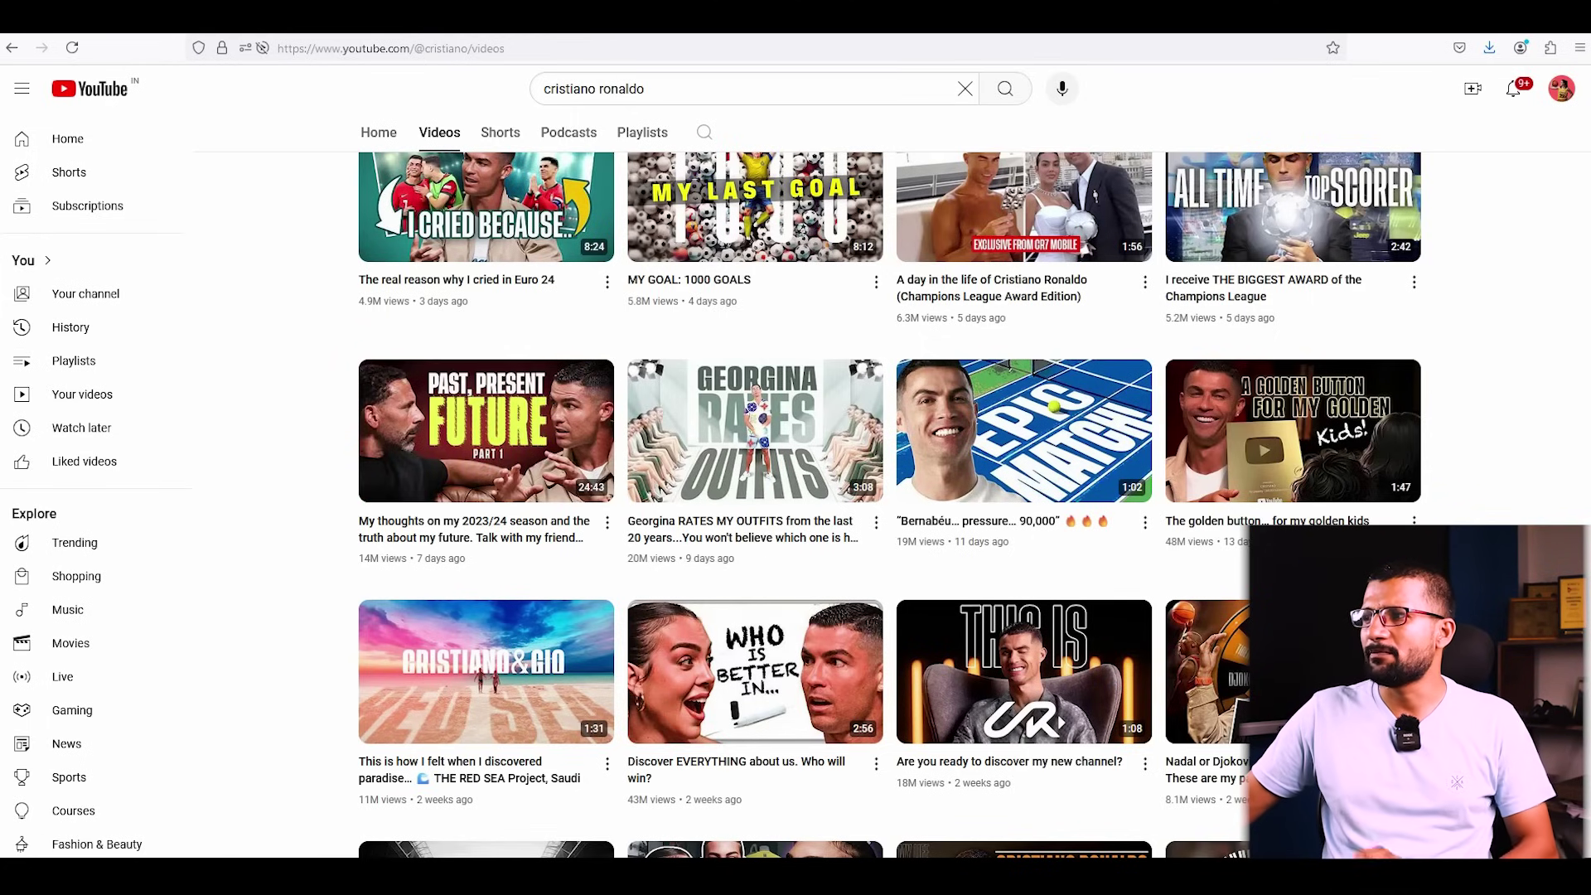
{"action": "scroll", "coordinate": [886, 497], "scroll_direction": "up", "scroll_amount": 2}
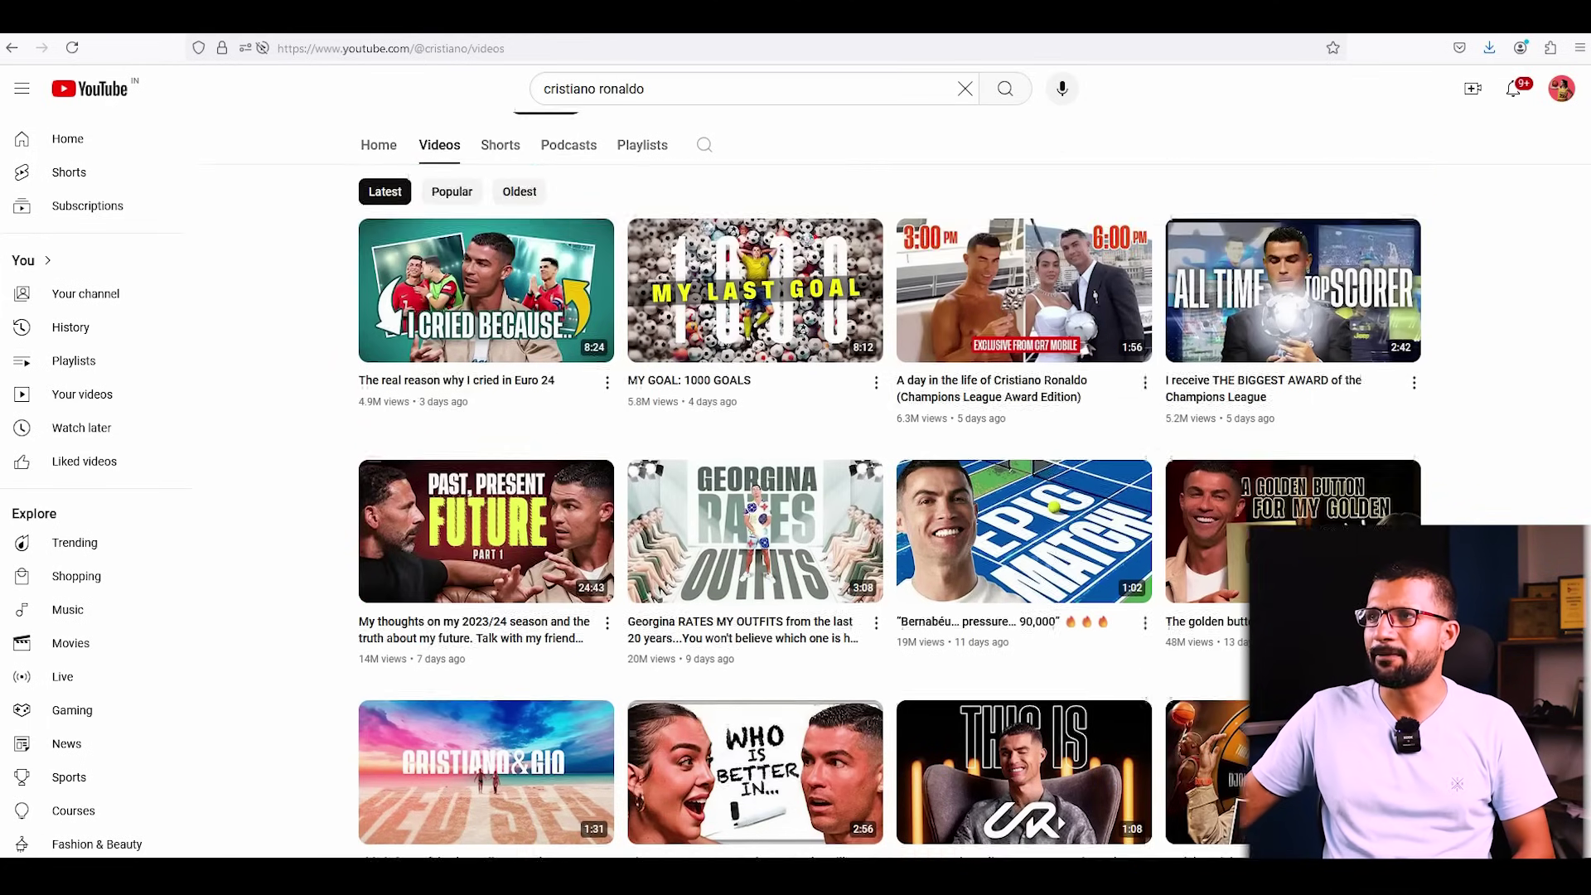
{"action": "scroll", "coordinate": [455, 418], "scroll_direction": "up", "scroll_amount": 2}
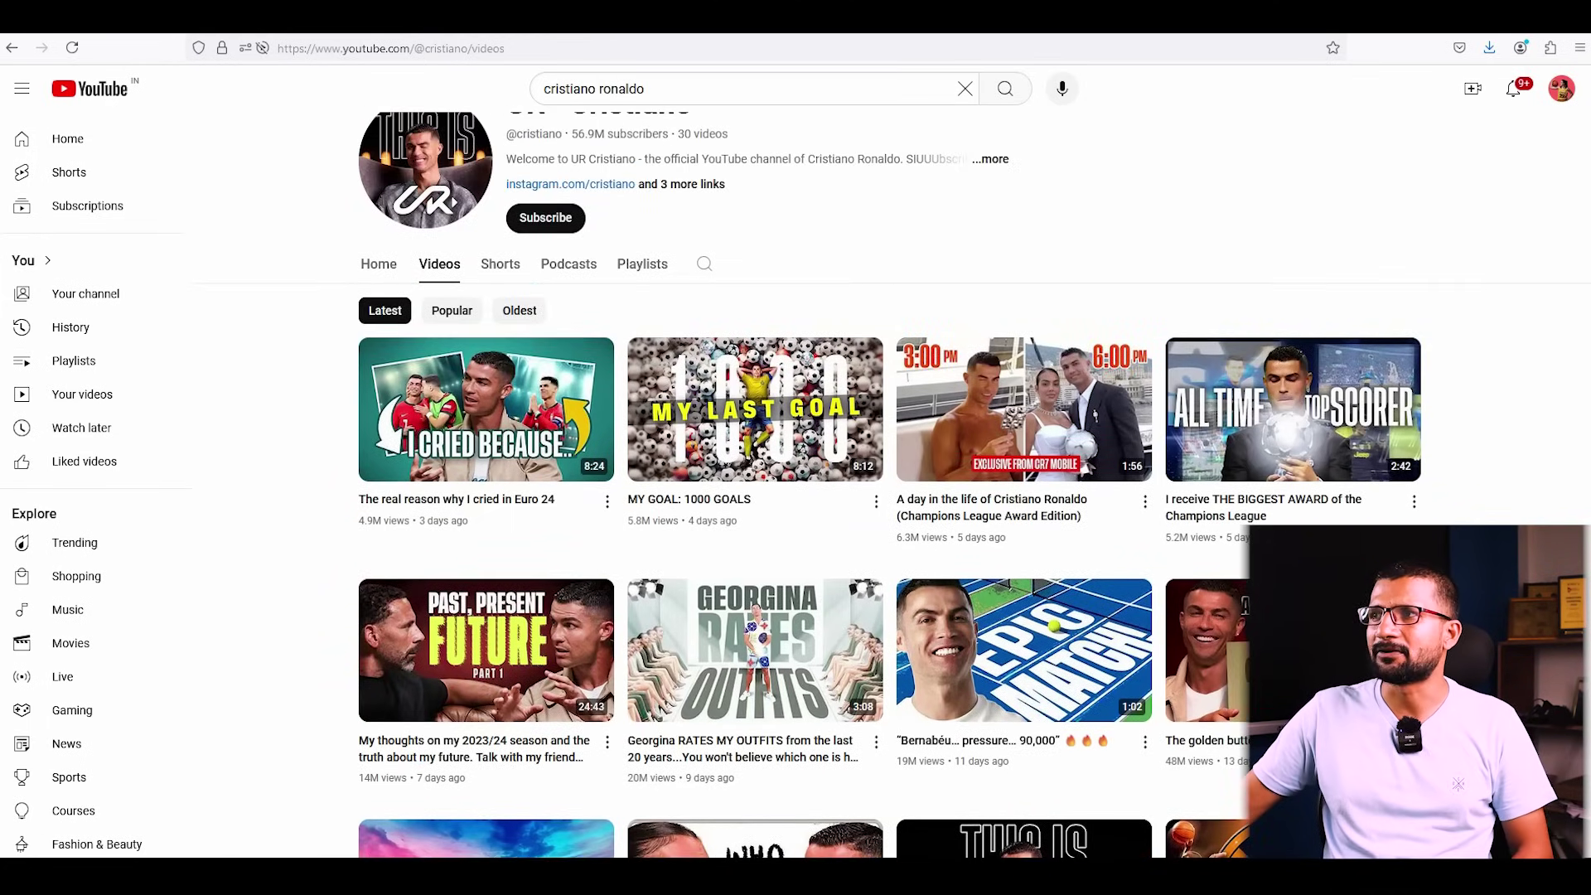
- Open the video "The real reason why I cried in Euro 24", pause it, check its title, and return to the channel's video list
{"action": "left_click", "coordinate": [455, 419]}
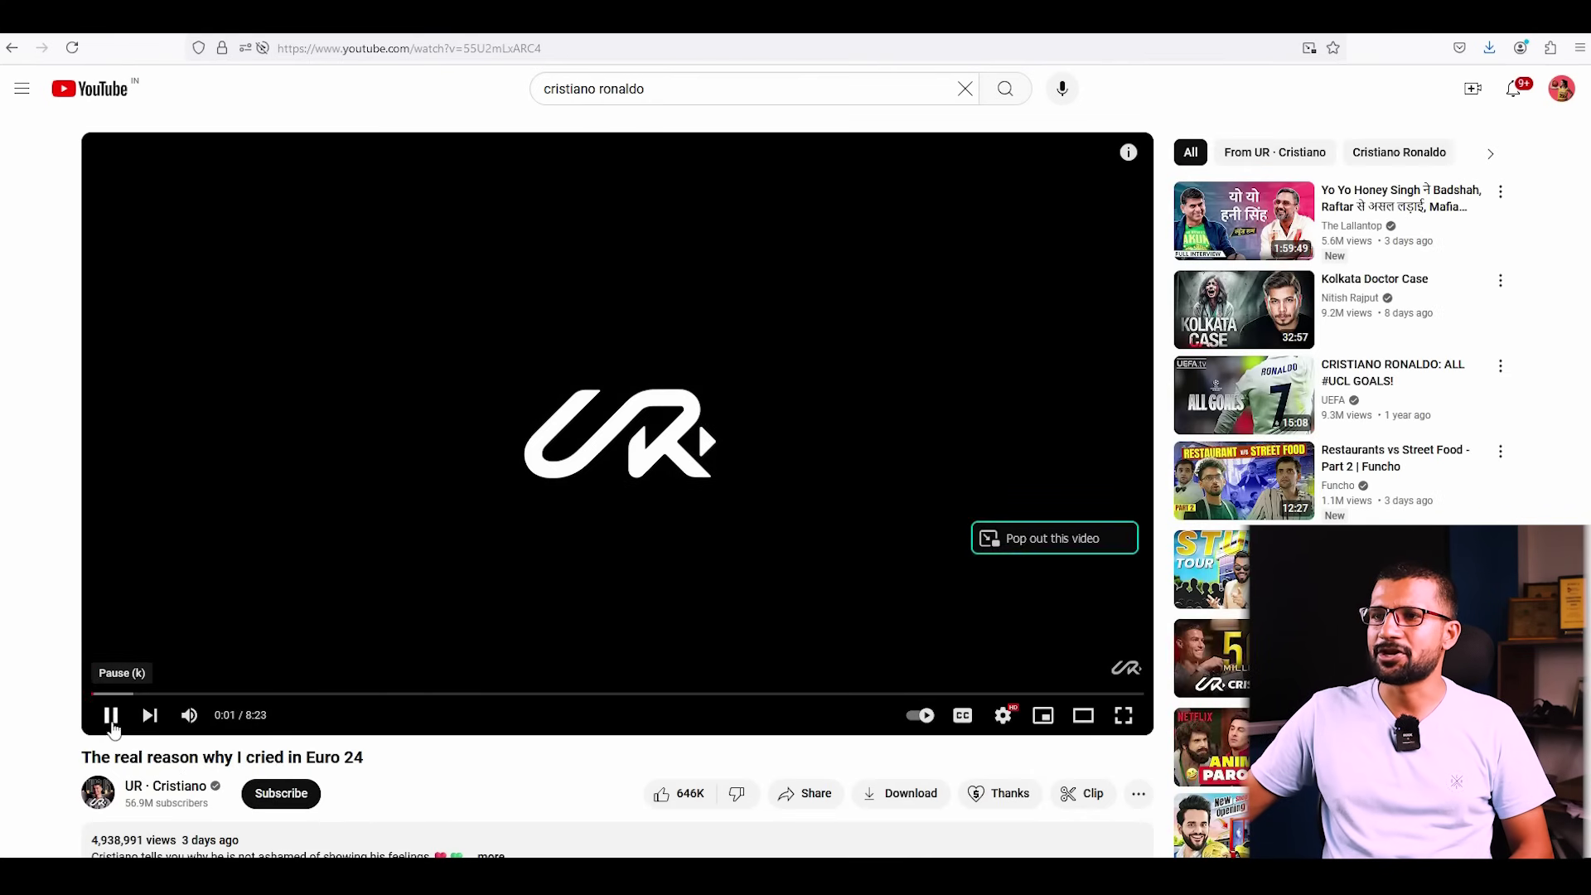
{"action": "left_click", "coordinate": [111, 718]}
{"action": "scroll", "coordinate": [1198, 560], "scroll_direction": "down", "scroll_amount": 2}
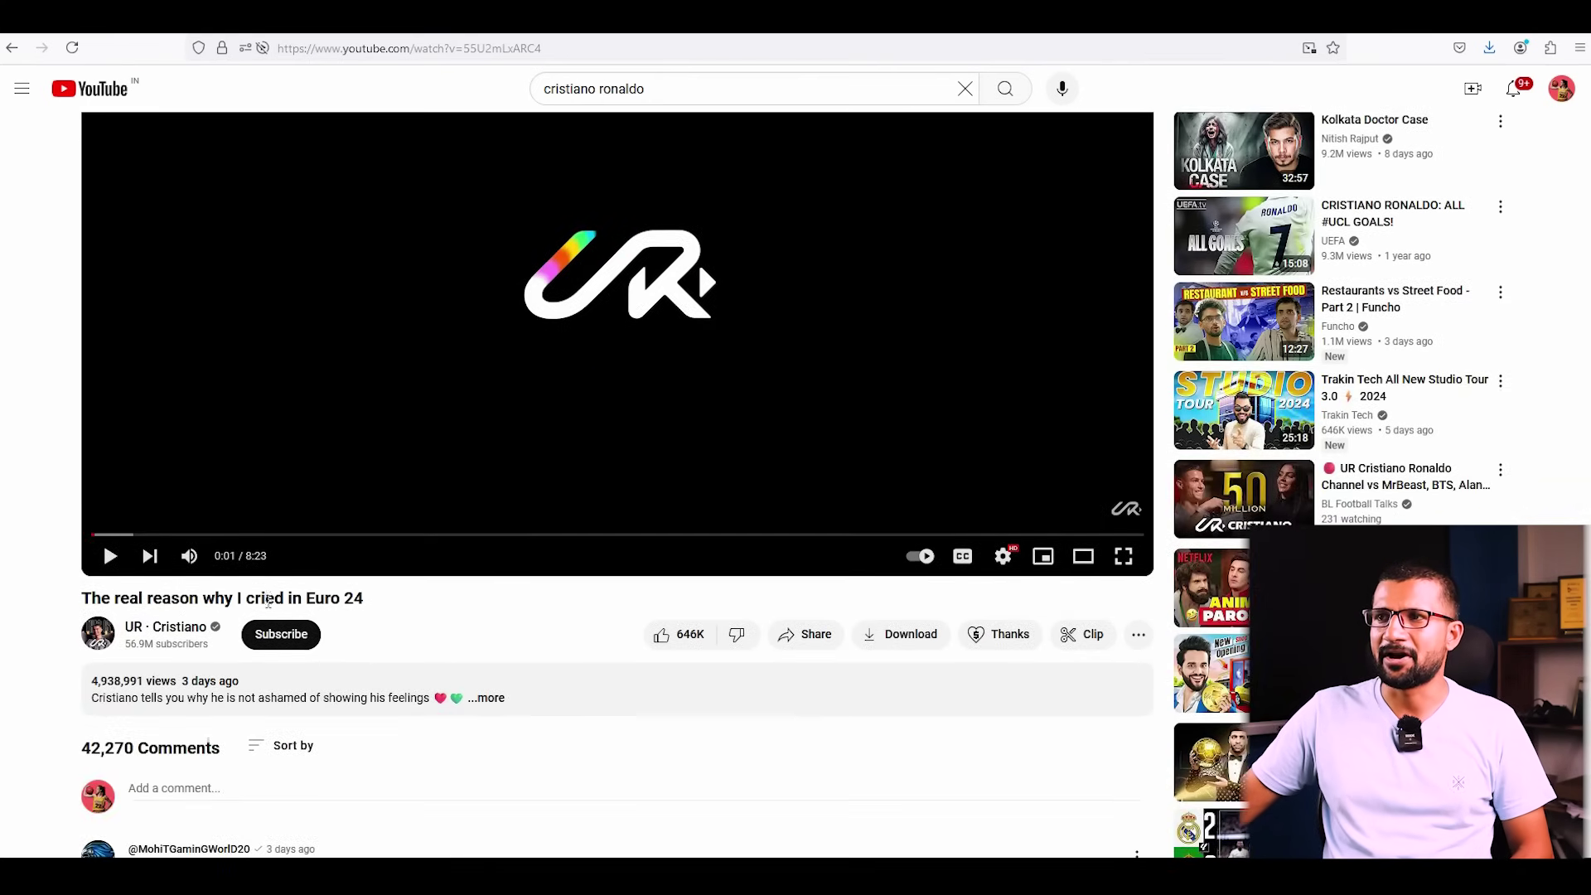
{"action": "left_click_drag", "start_coordinate": [381, 592], "coordinate": [85, 603]}
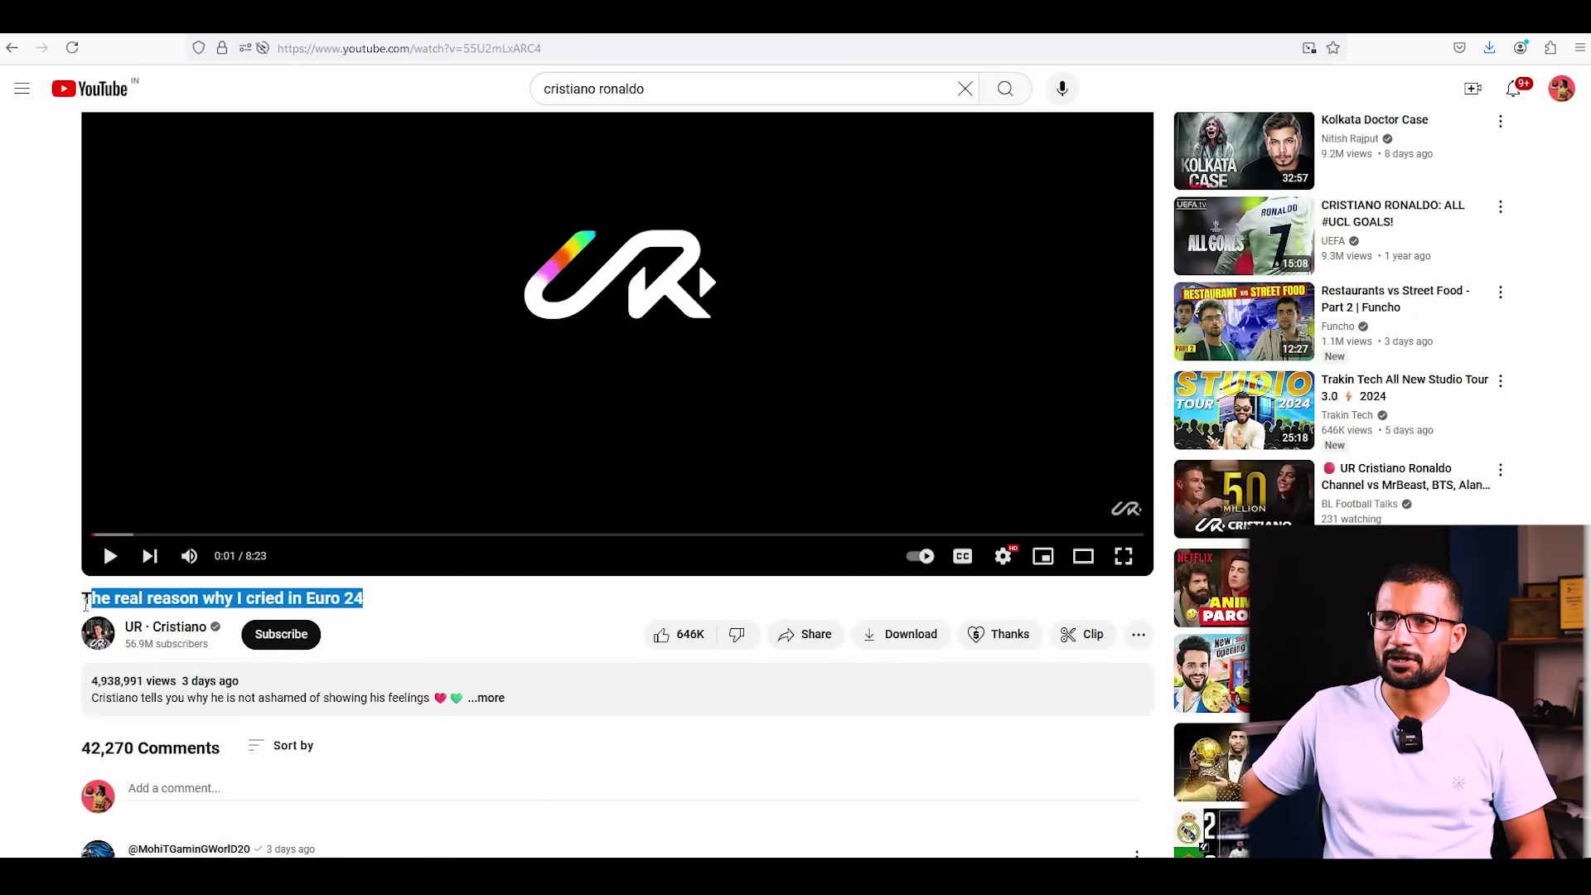
{"action": "left_click", "coordinate": [262, 604]}
{"action": "left_click", "coordinate": [170, 628]}
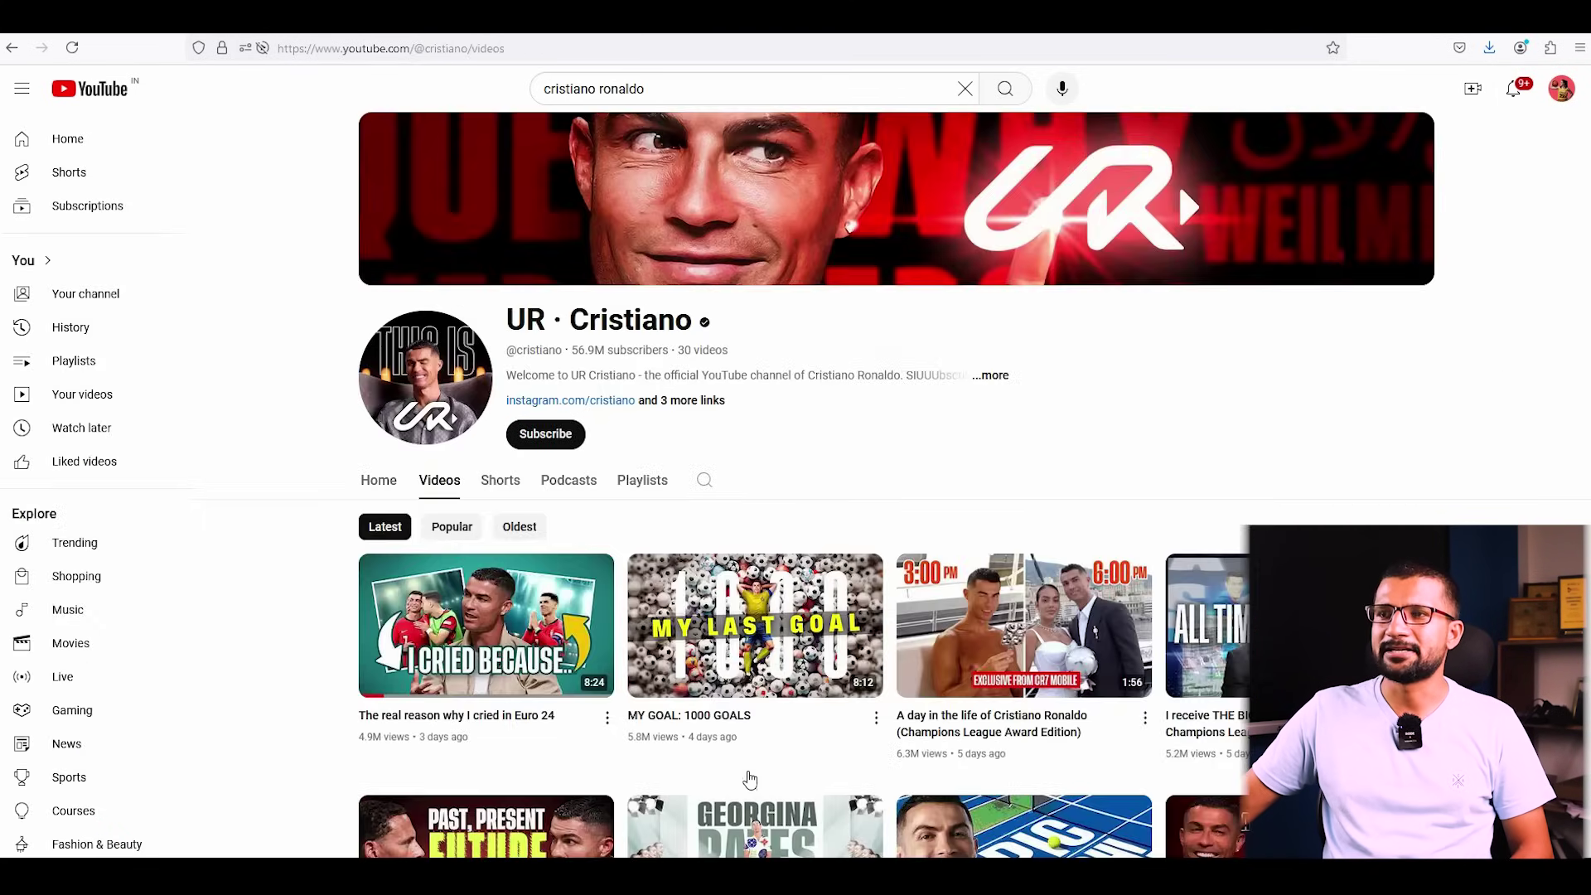
{"action": "mouse_move", "coordinate": [508, 742]}
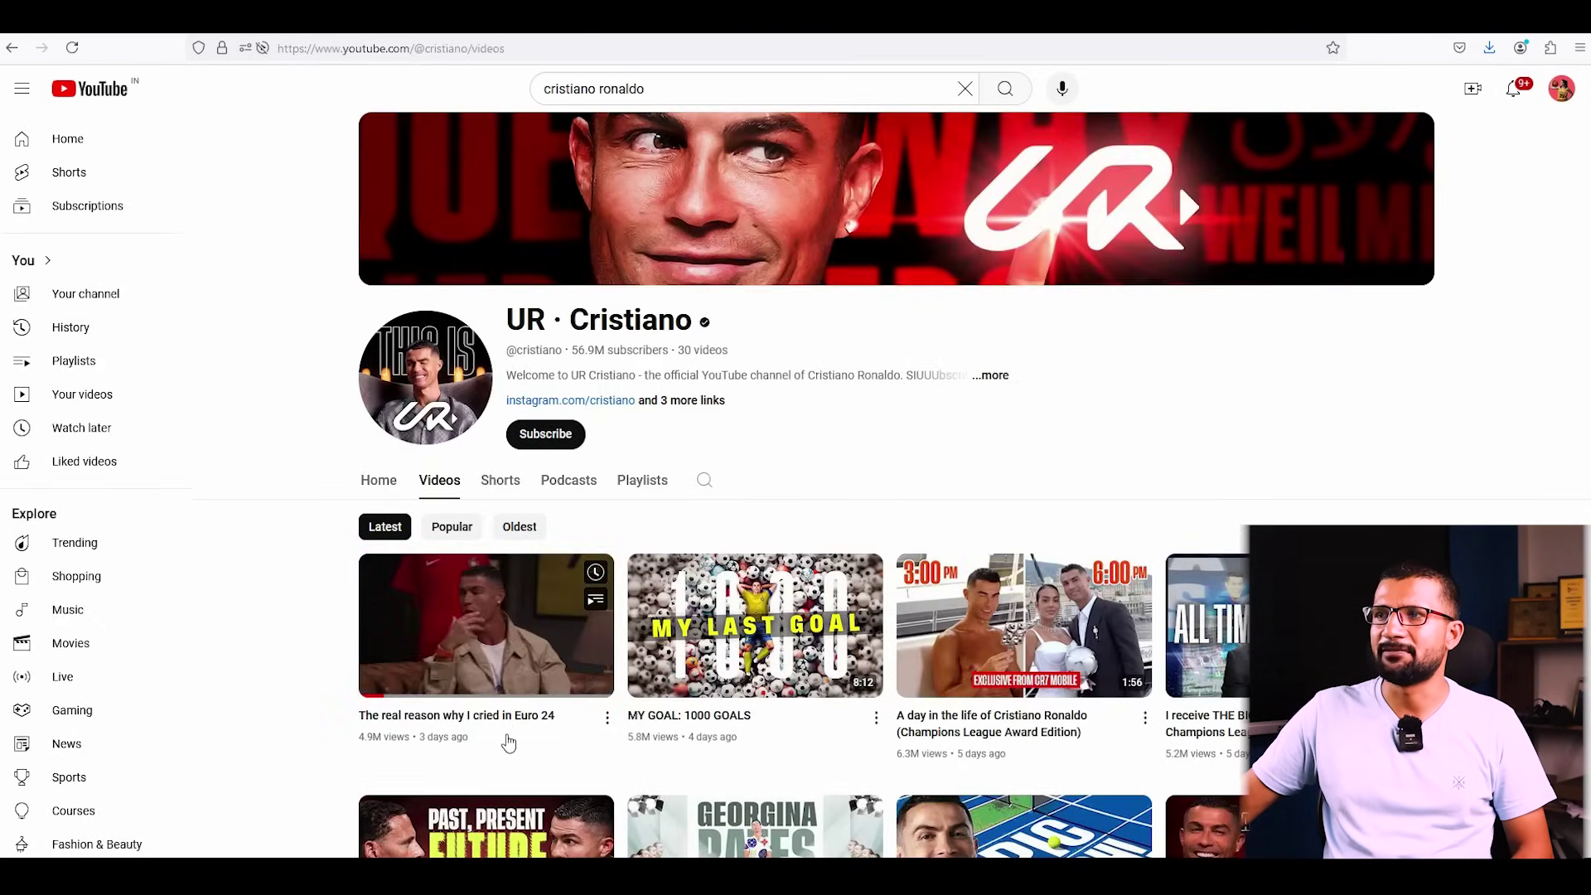
{"action": "mouse_move", "coordinate": [728, 600]}
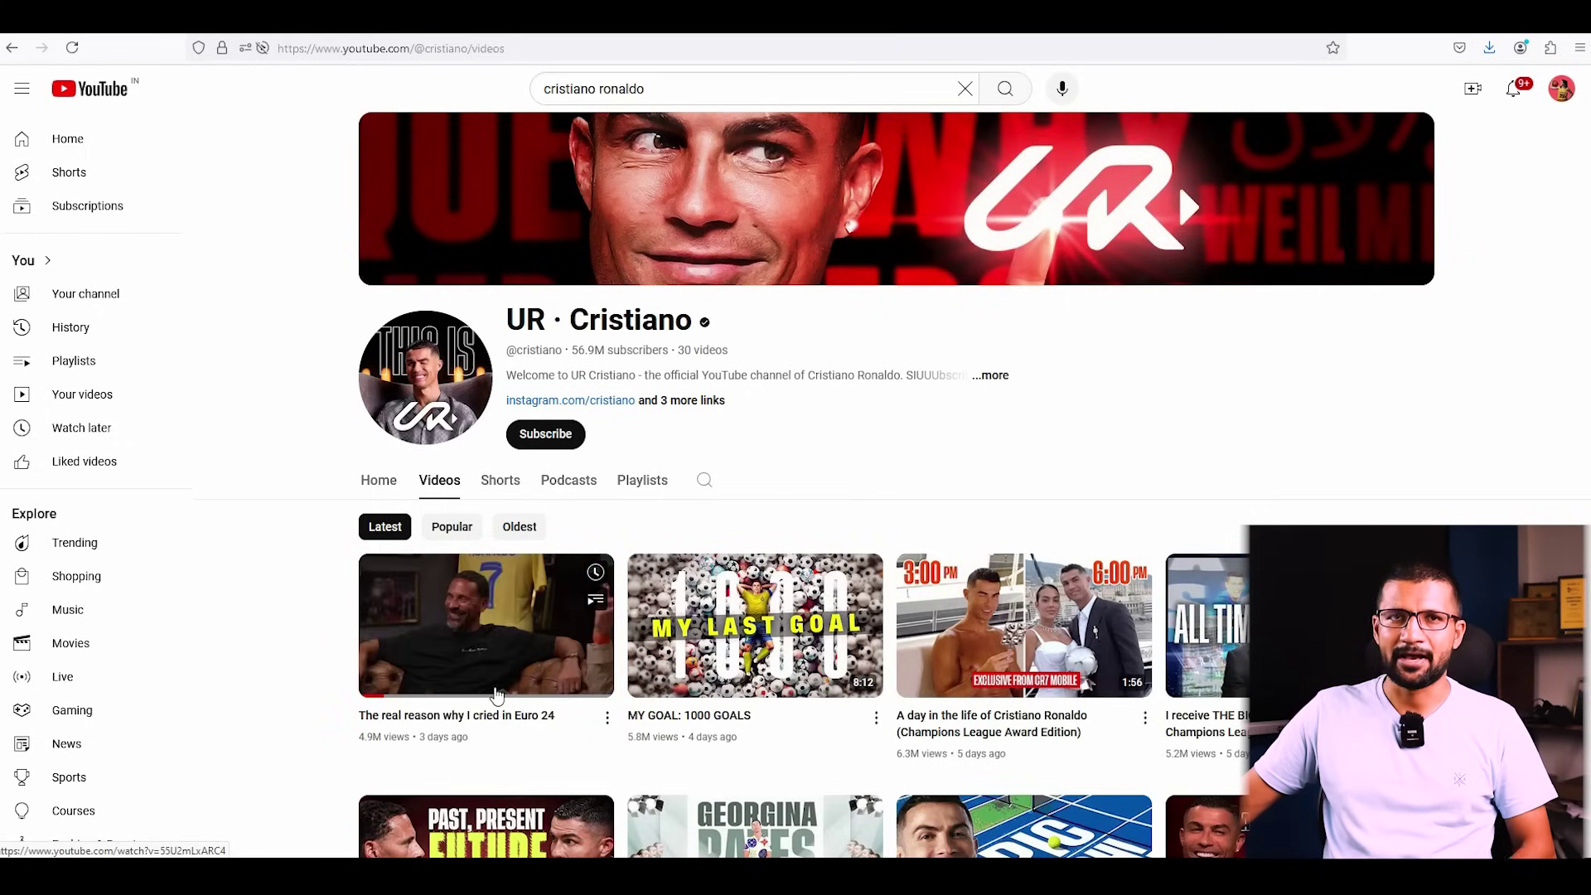
{"action": "mouse_move", "coordinate": [497, 695]}
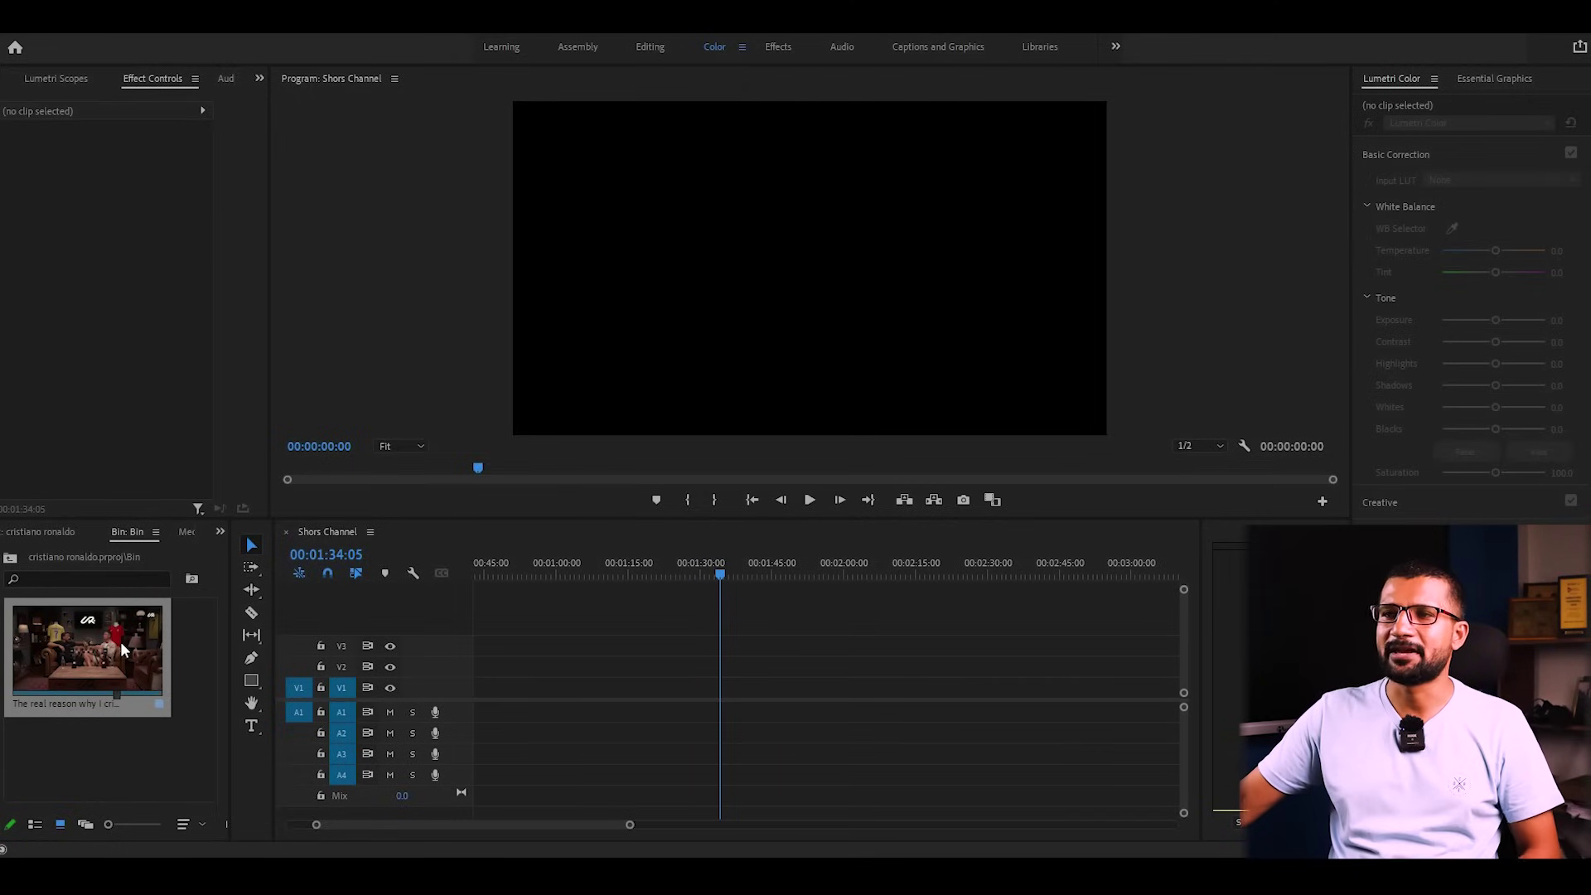
- Switch to Premiere Pro, place the downloaded interview clip at the start of the timeline, and move the playhead to 00:00:55:15
{"action": "left_click", "coordinate": [123, 650]}
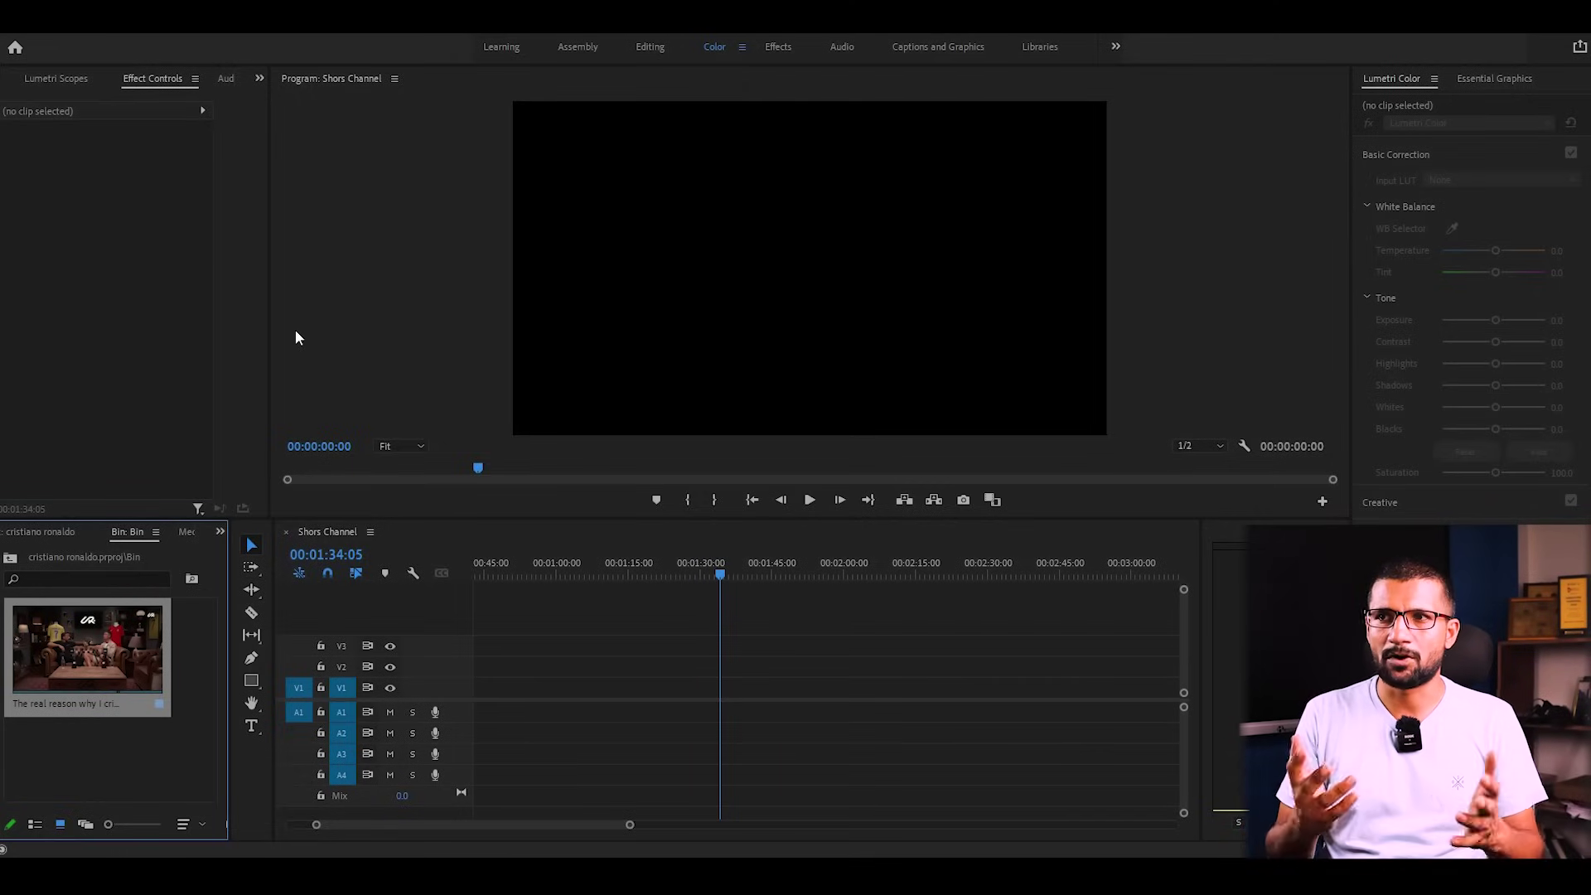
{"action": "left_click_drag", "start_coordinate": [150, 630], "coordinate": [447, 704]}
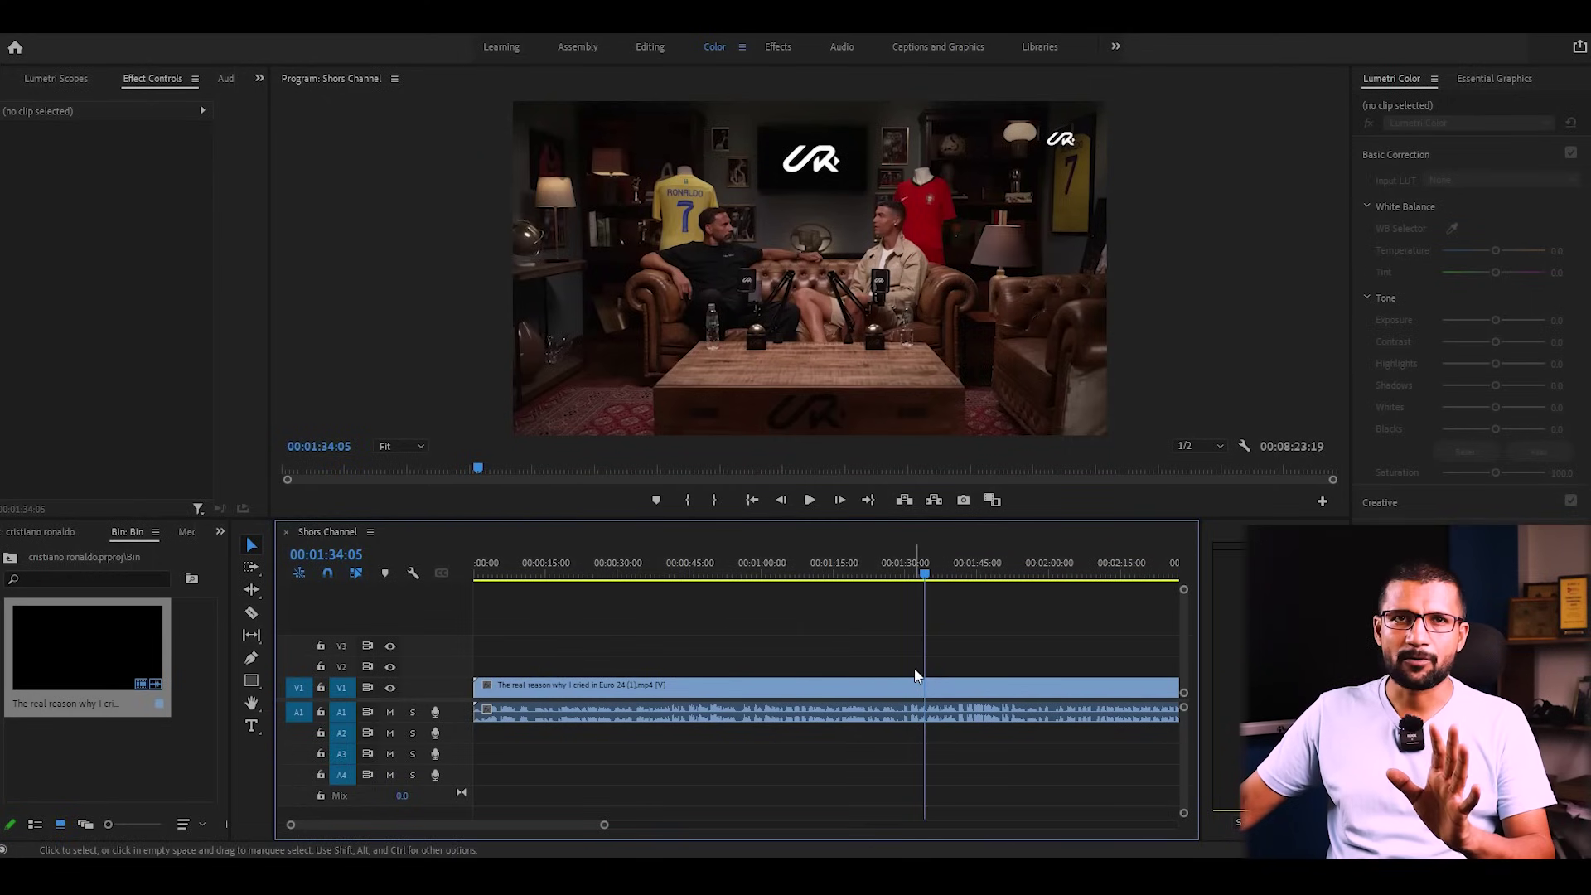
{"action": "left_click", "coordinate": [700, 572]}
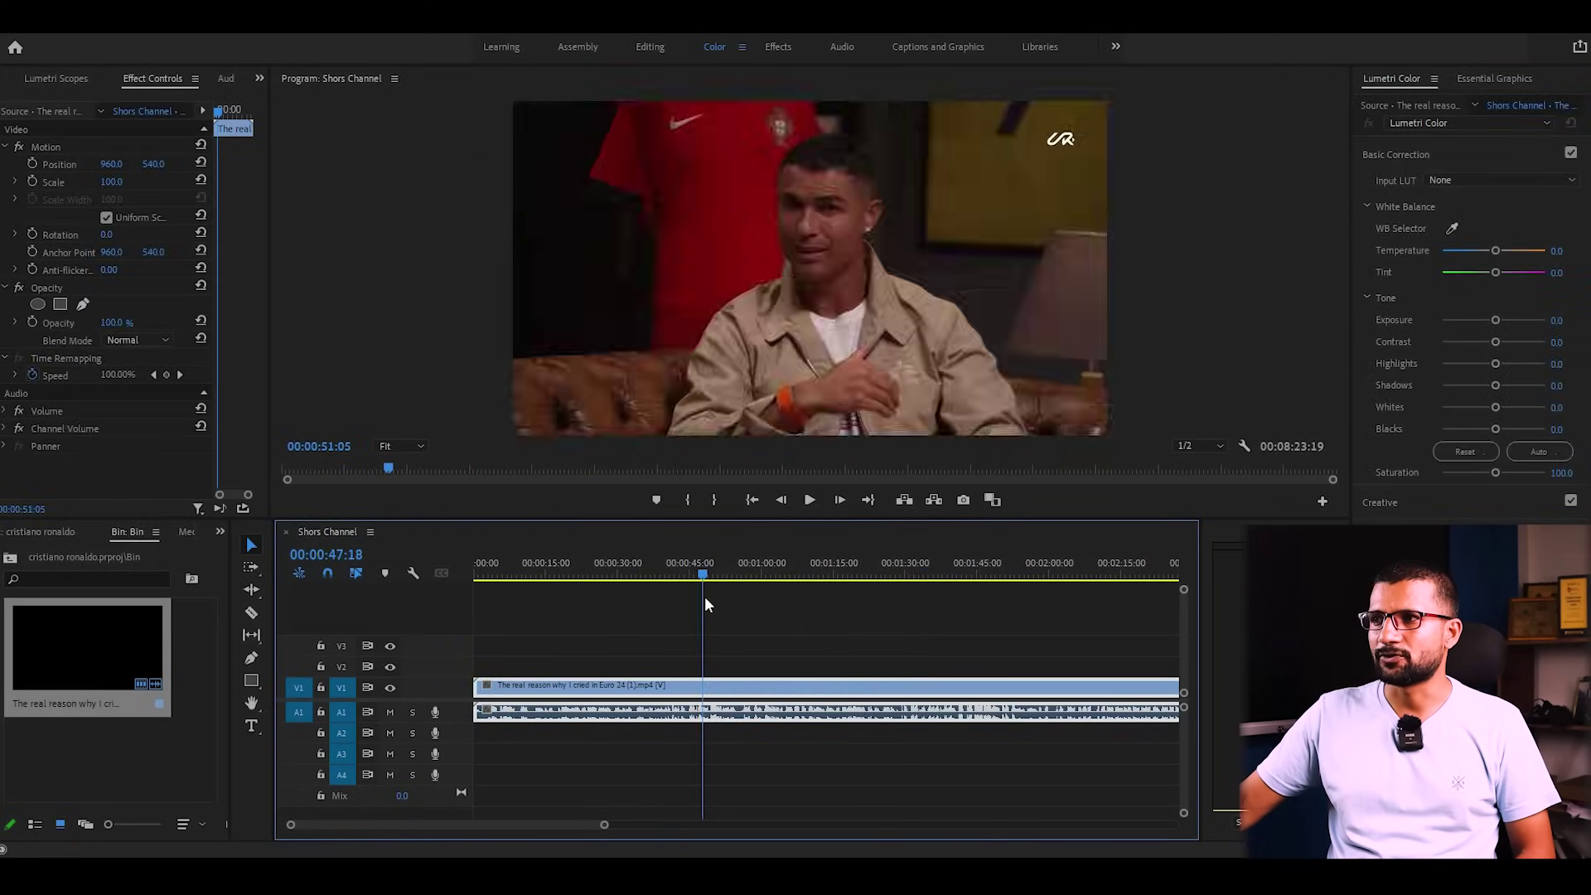
{"action": "left_click_drag", "start_coordinate": [714, 572], "coordinate": [740, 575]}
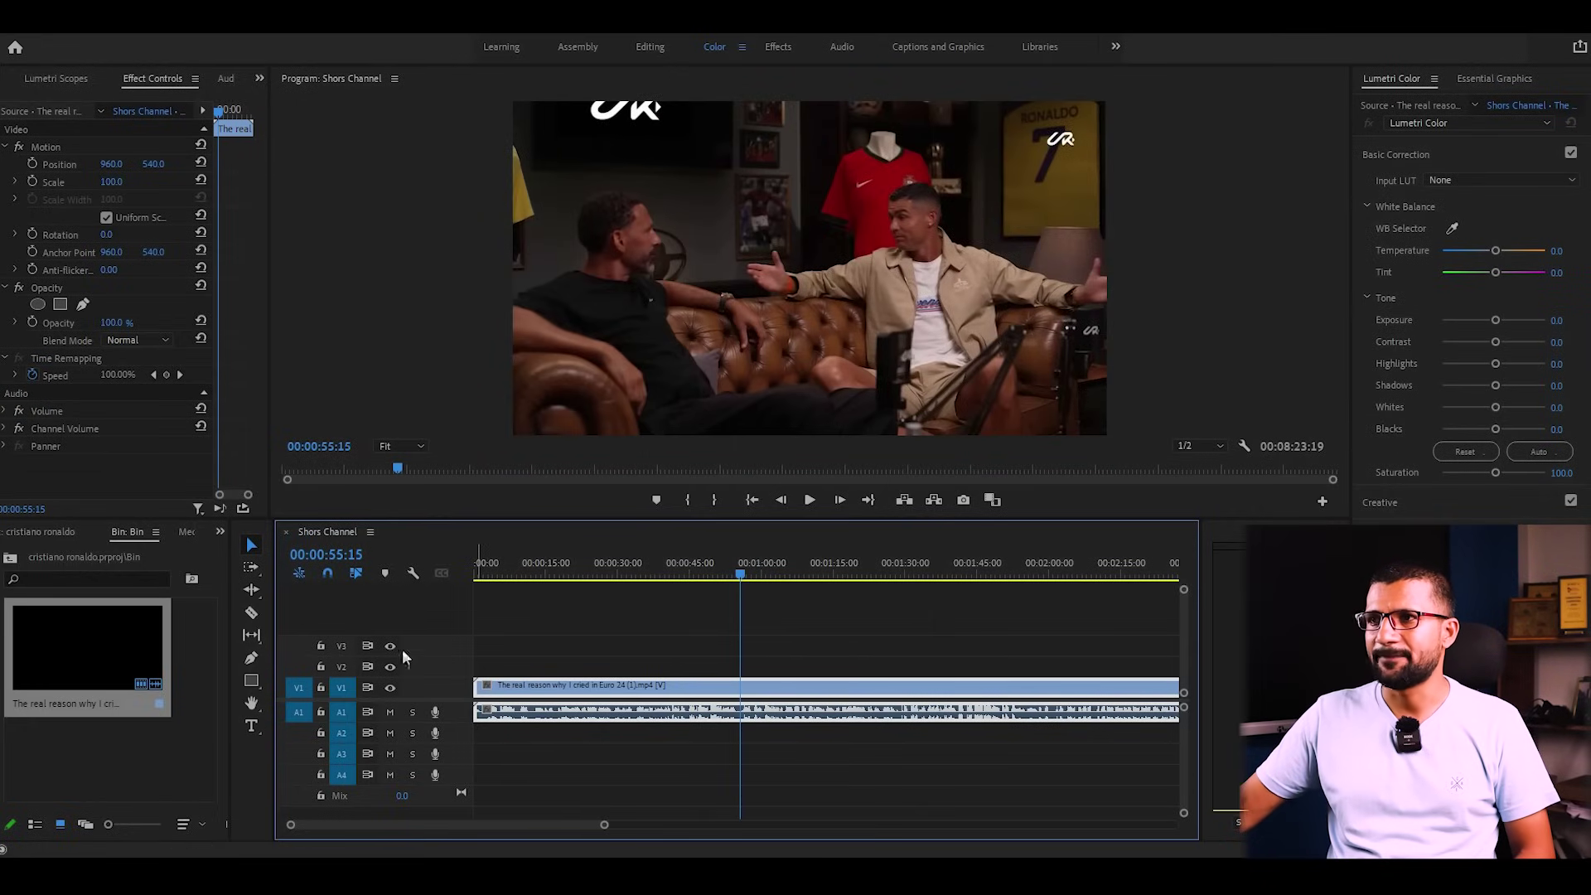
{"action": "left_click", "coordinate": [686, 499]}
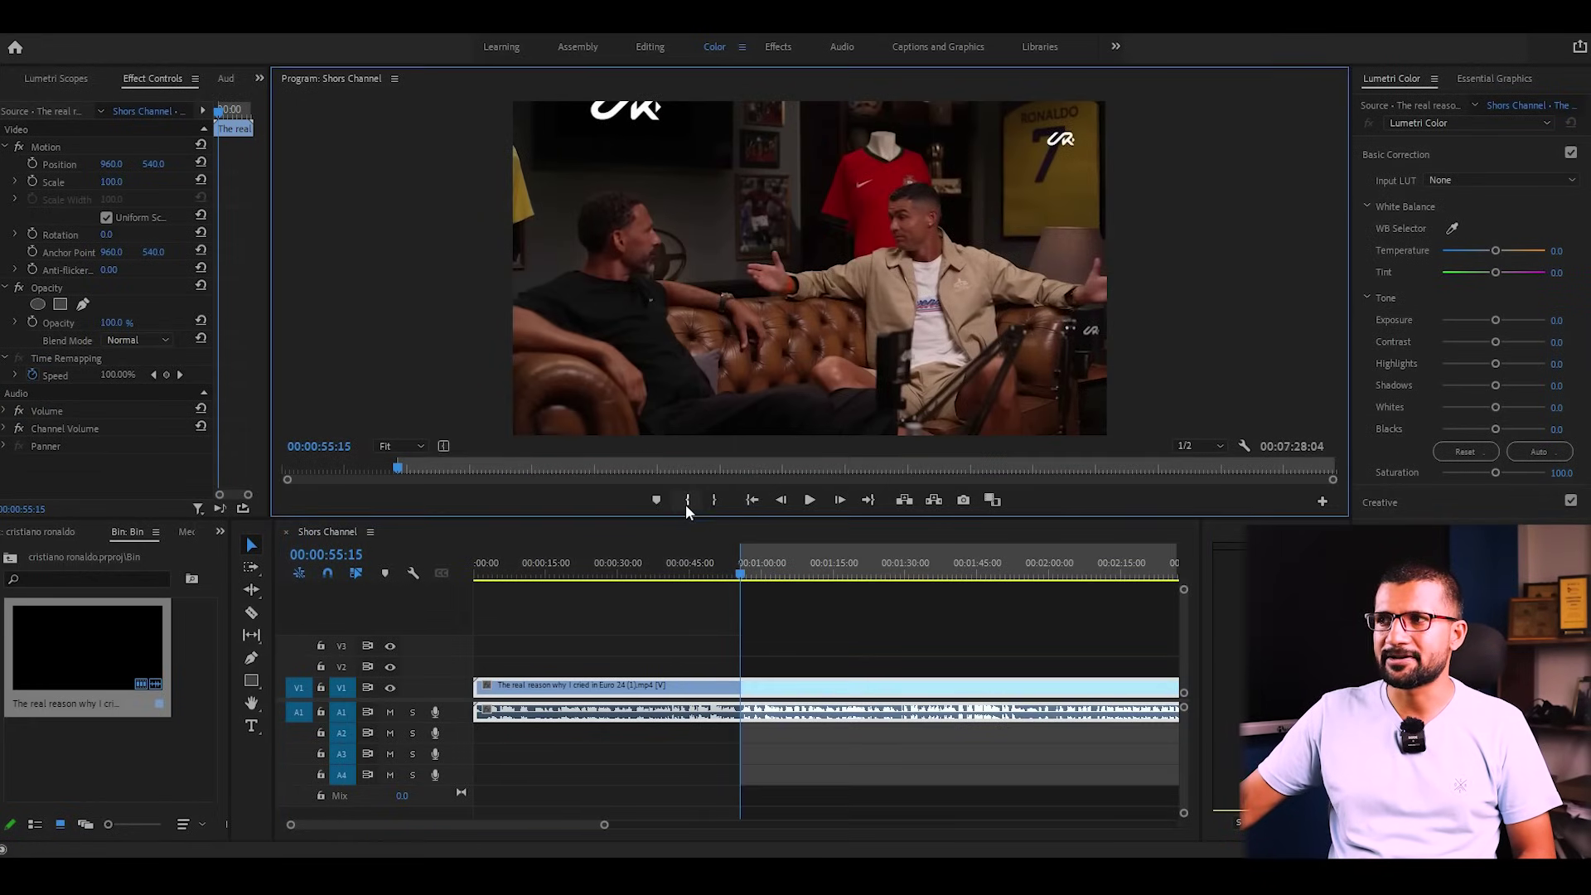
{"action": "left_click", "coordinate": [708, 616]}
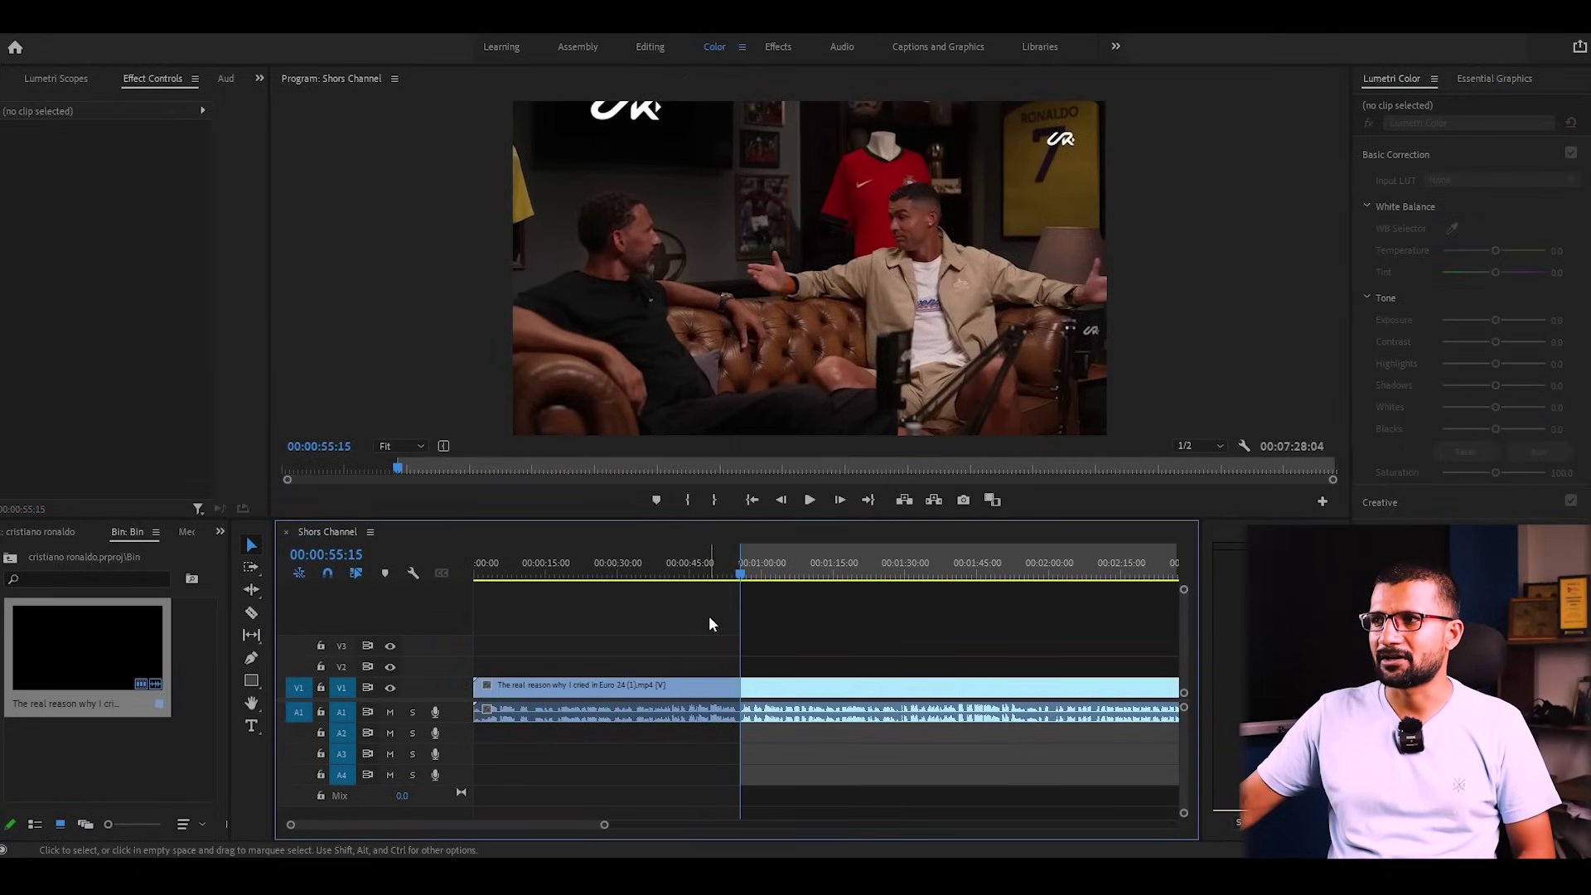
{"action": "key", "text": "ctrl+shift+i"}
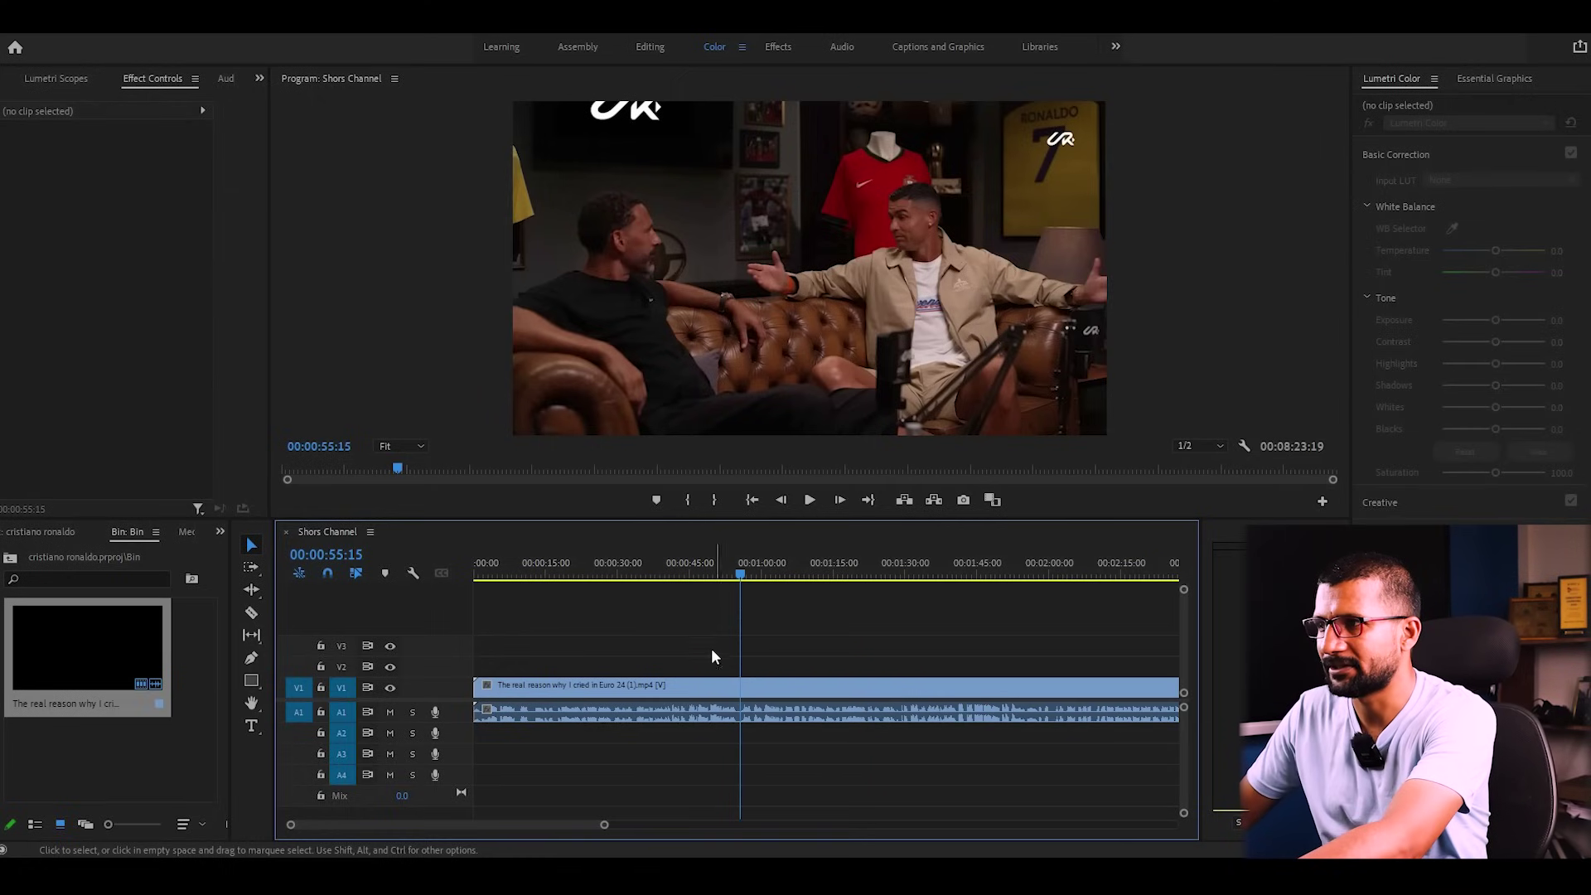
- Cut the interview clip at 00:00:55:15, remove the part before the cut, and close the gap at the timeline start
{"action": "key", "text": "ctrl+k"}
{"action": "key", "text": "shift+Delete"}
{"action": "left_click_drag", "start_coordinate": [704, 644], "coordinate": [475, 797]}
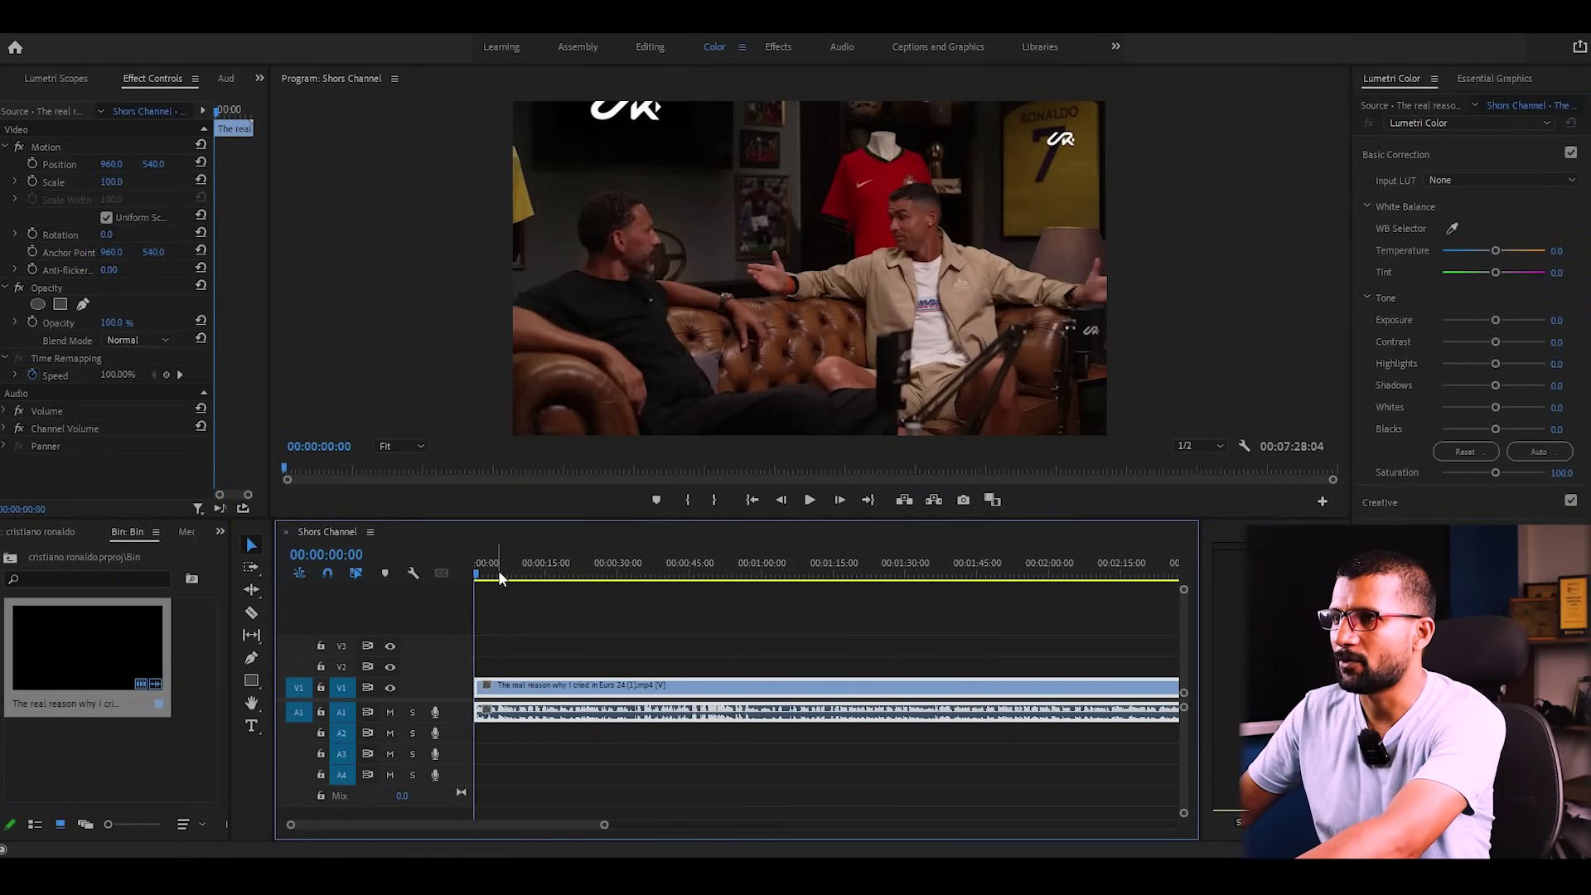
- Cut the clip at 00:01:31:06, delete everything after the cut, and return the playhead to the start
{"action": "left_click_drag", "start_coordinate": [499, 571], "coordinate": [914, 614]}
{"action": "key", "text": "ctrl+k"}
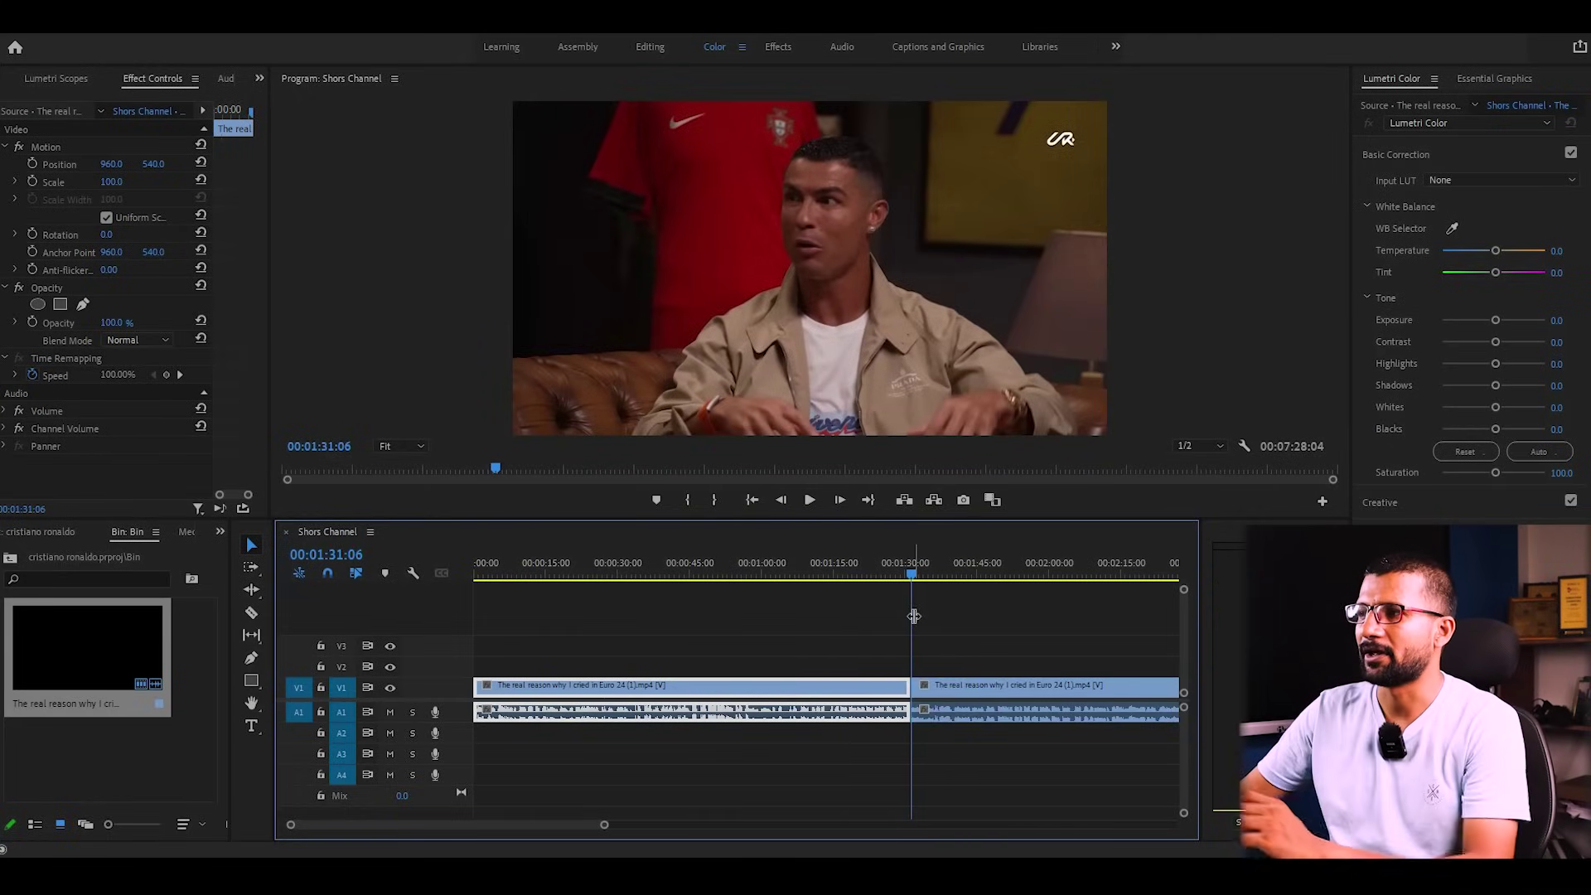
{"action": "left_click", "coordinate": [981, 686]}
{"action": "key", "text": "Delete"}
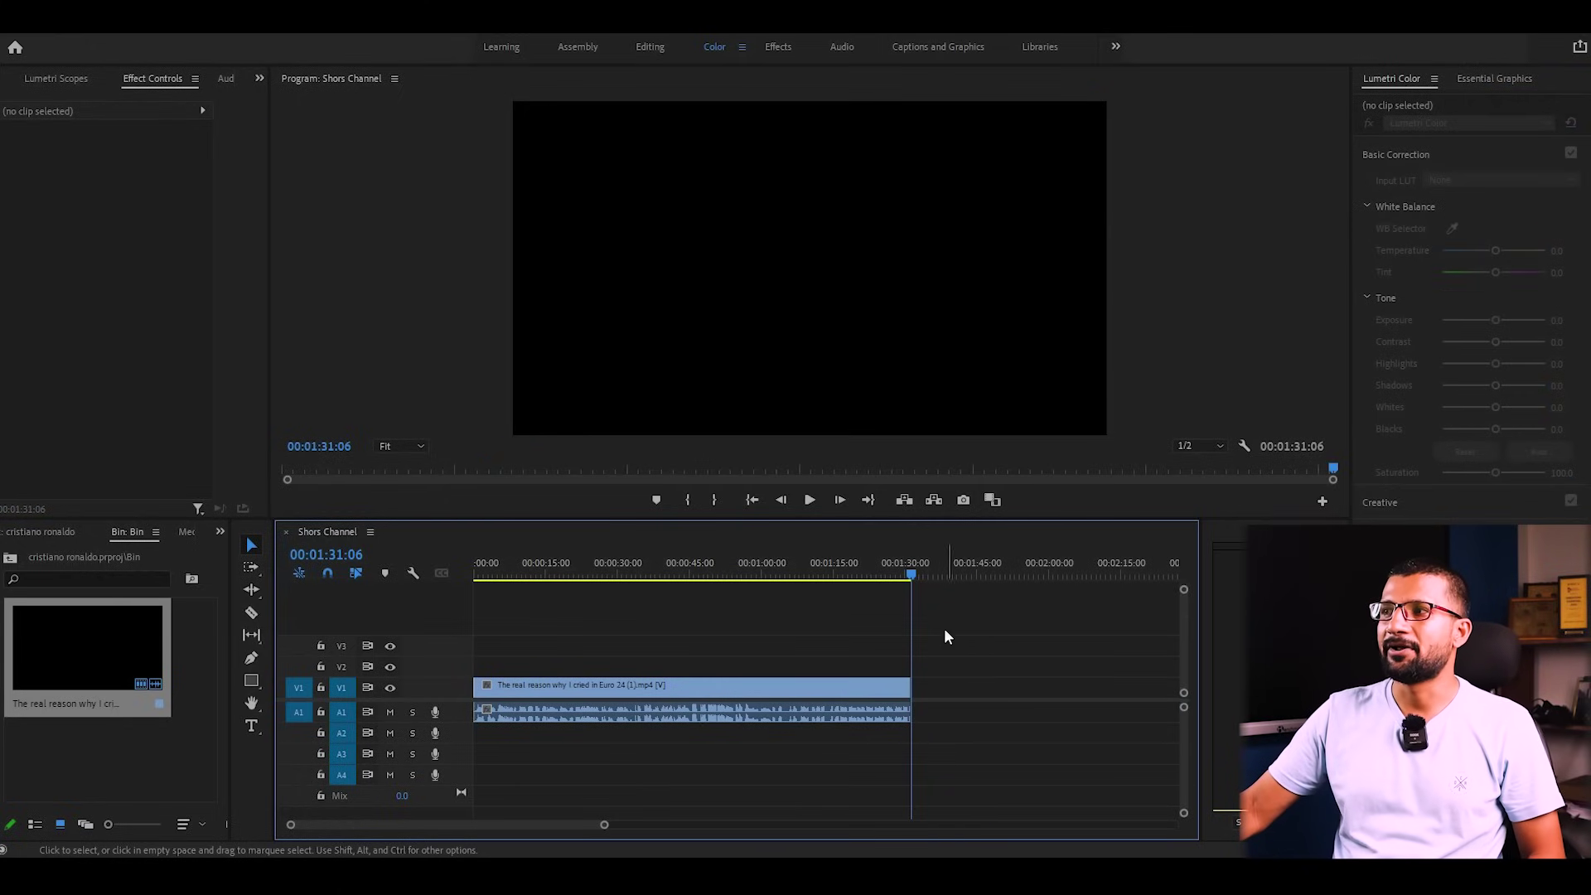
{"action": "left_click", "coordinate": [829, 686]}
{"action": "left_click_drag", "start_coordinate": [600, 570], "coordinate": [445, 584]}
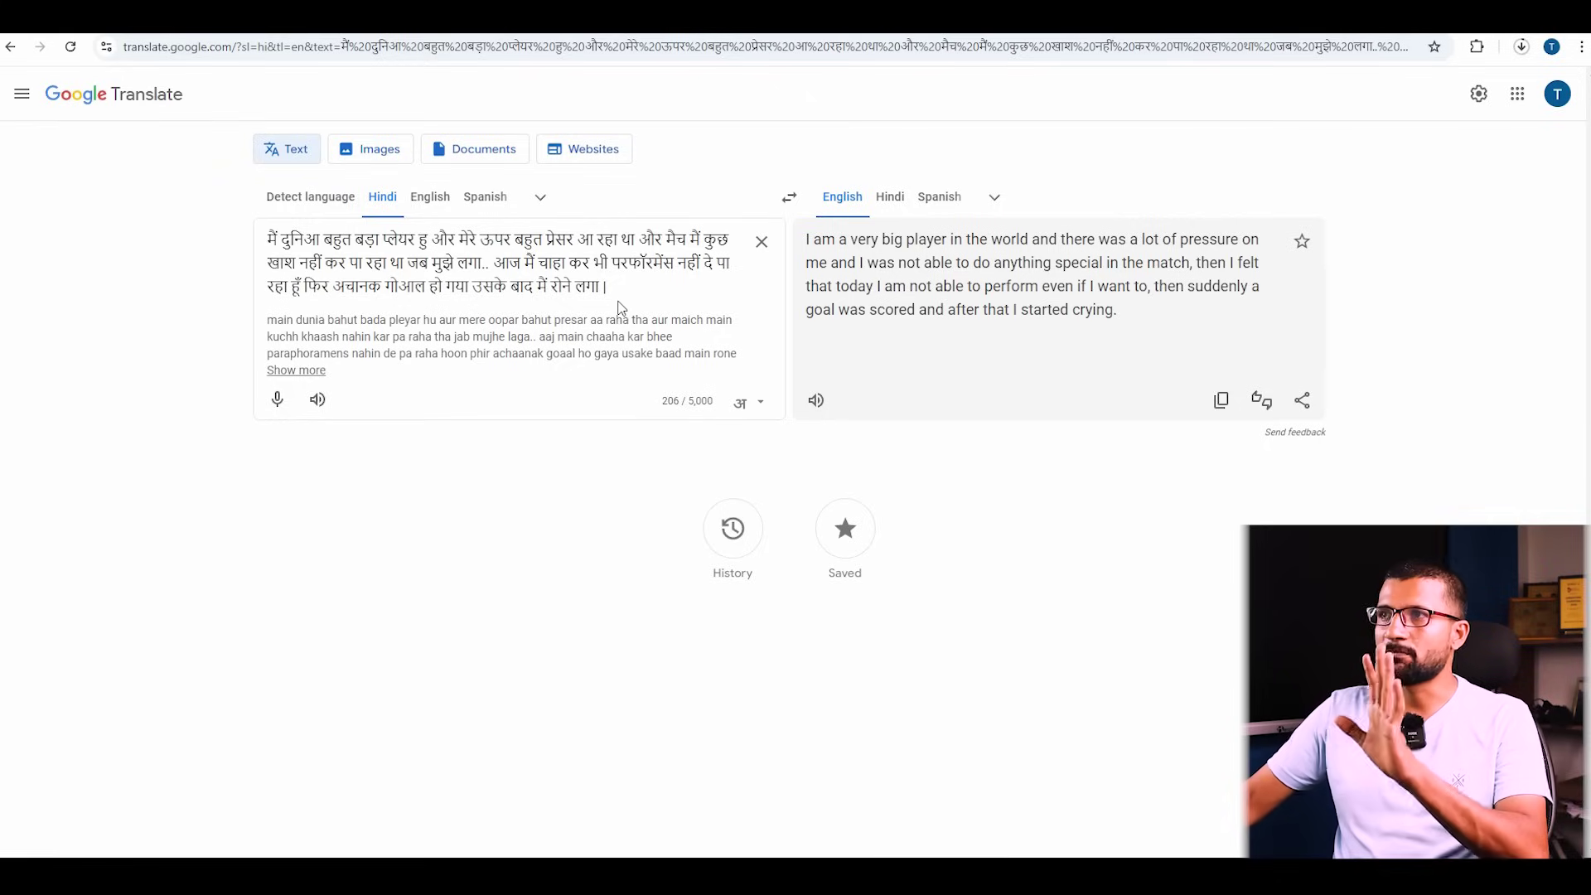
- Switch to Google Translate and copy the Hindi text about the match, followed by its English translation
{"action": "left_click_drag", "start_coordinate": [609, 291], "coordinate": [241, 226]}
{"action": "right_click", "coordinate": [338, 250]}
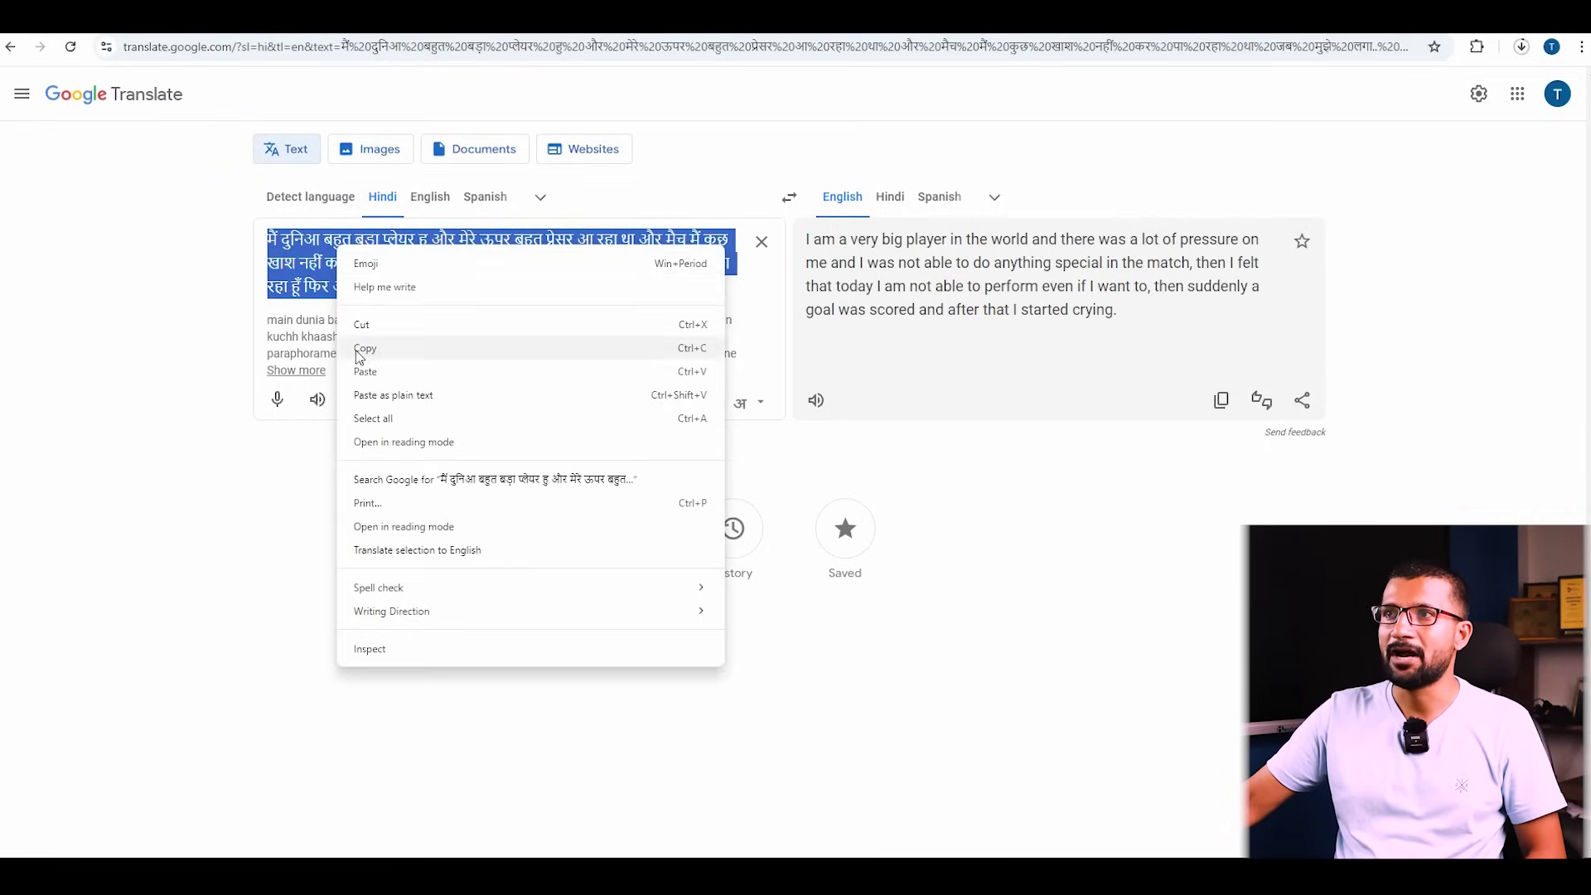
{"action": "left_click", "coordinate": [430, 347]}
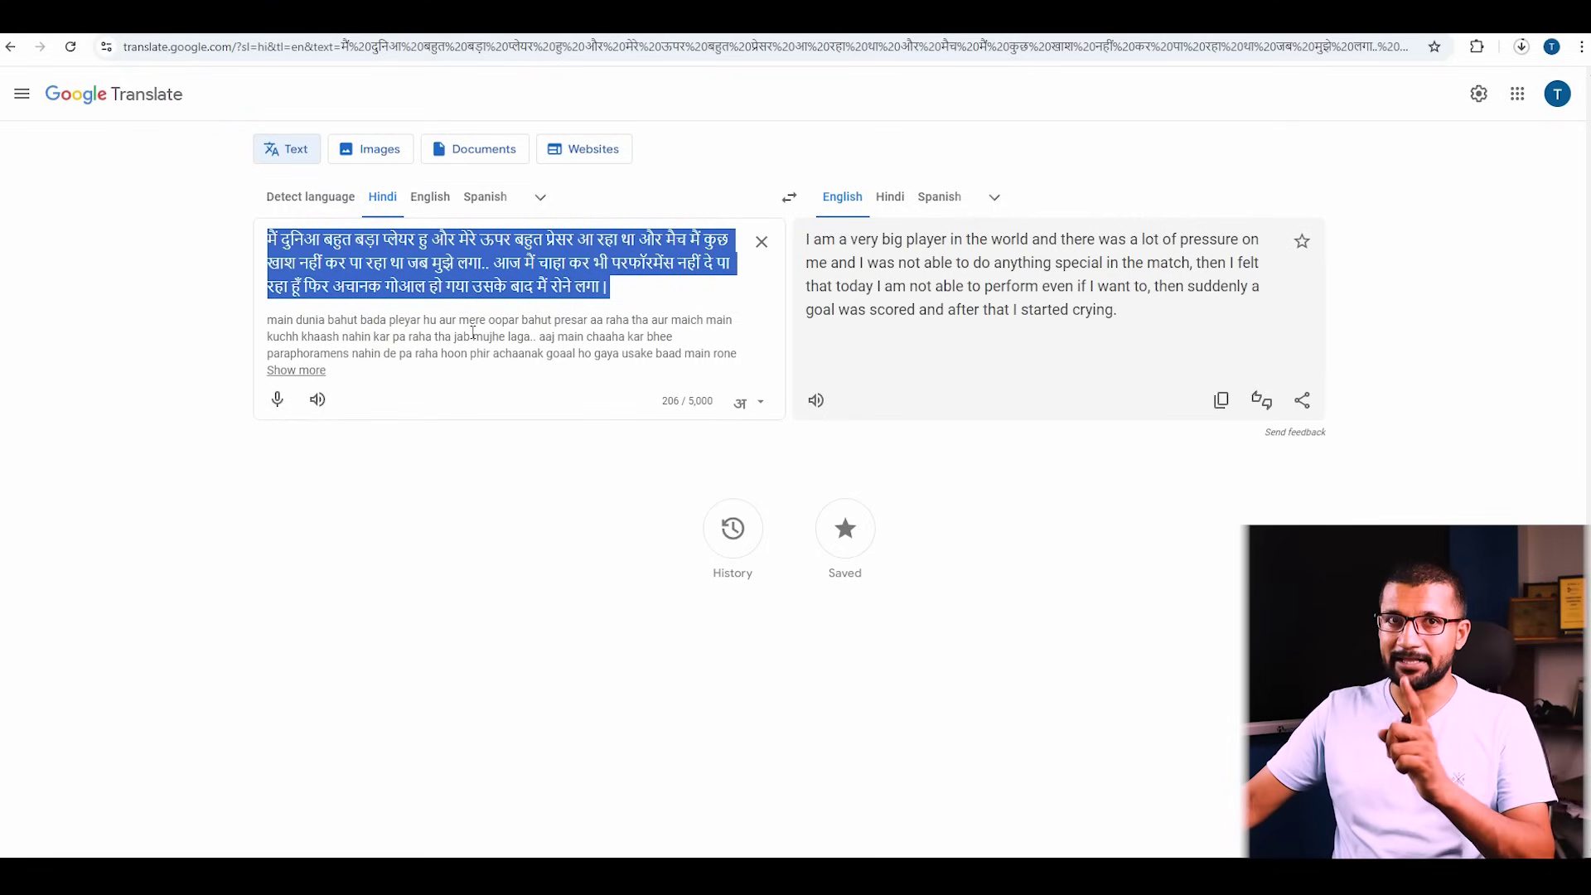
{"action": "left_click", "coordinate": [809, 330]}
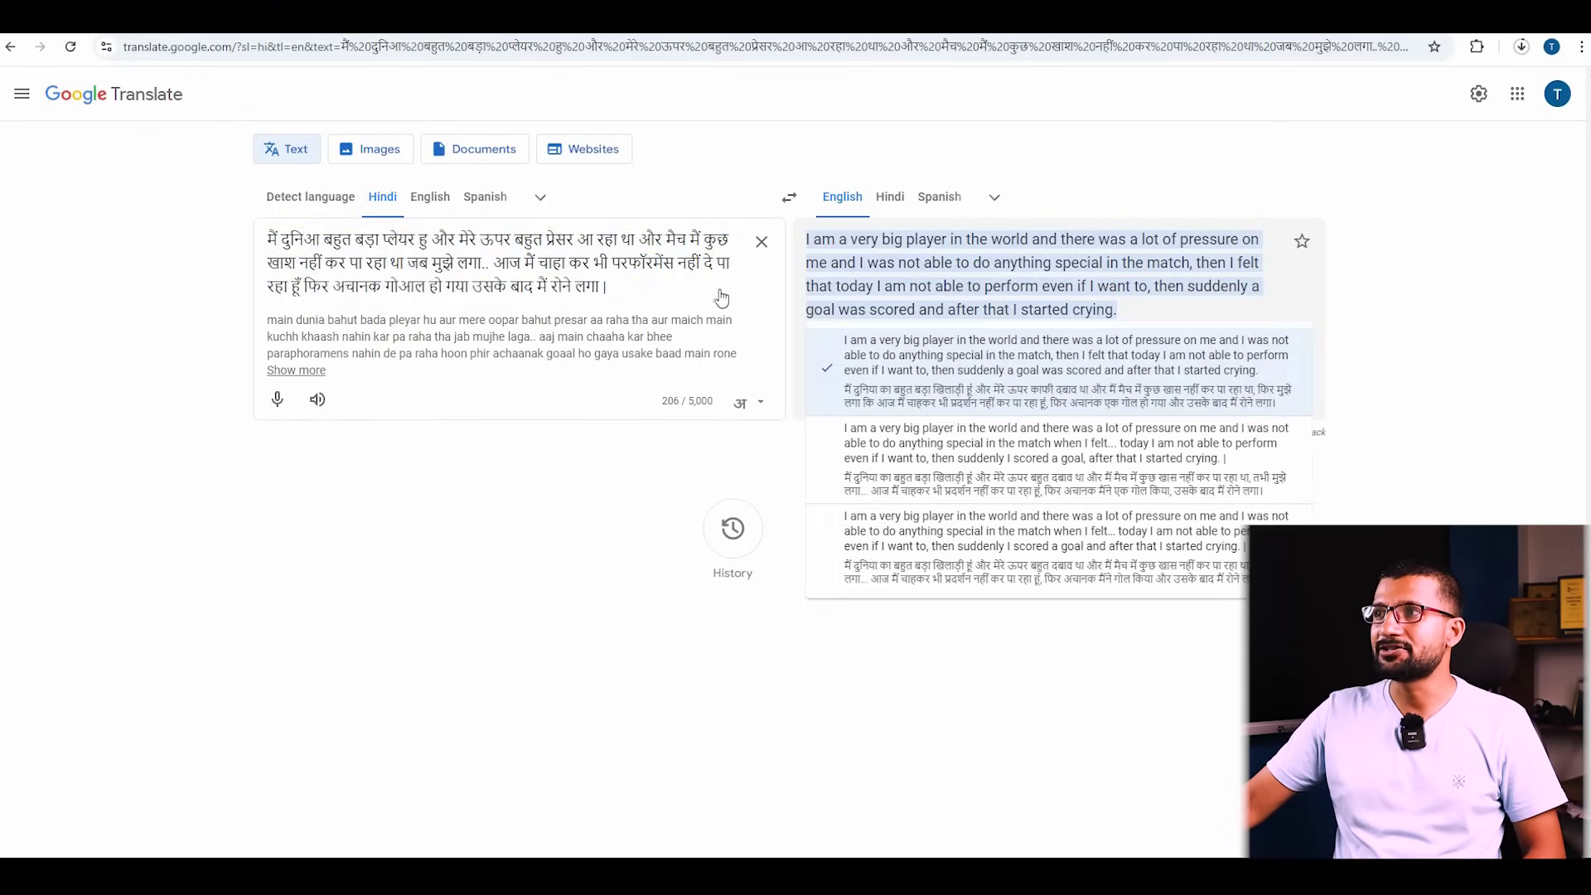
{"action": "left_click", "coordinate": [1224, 406]}
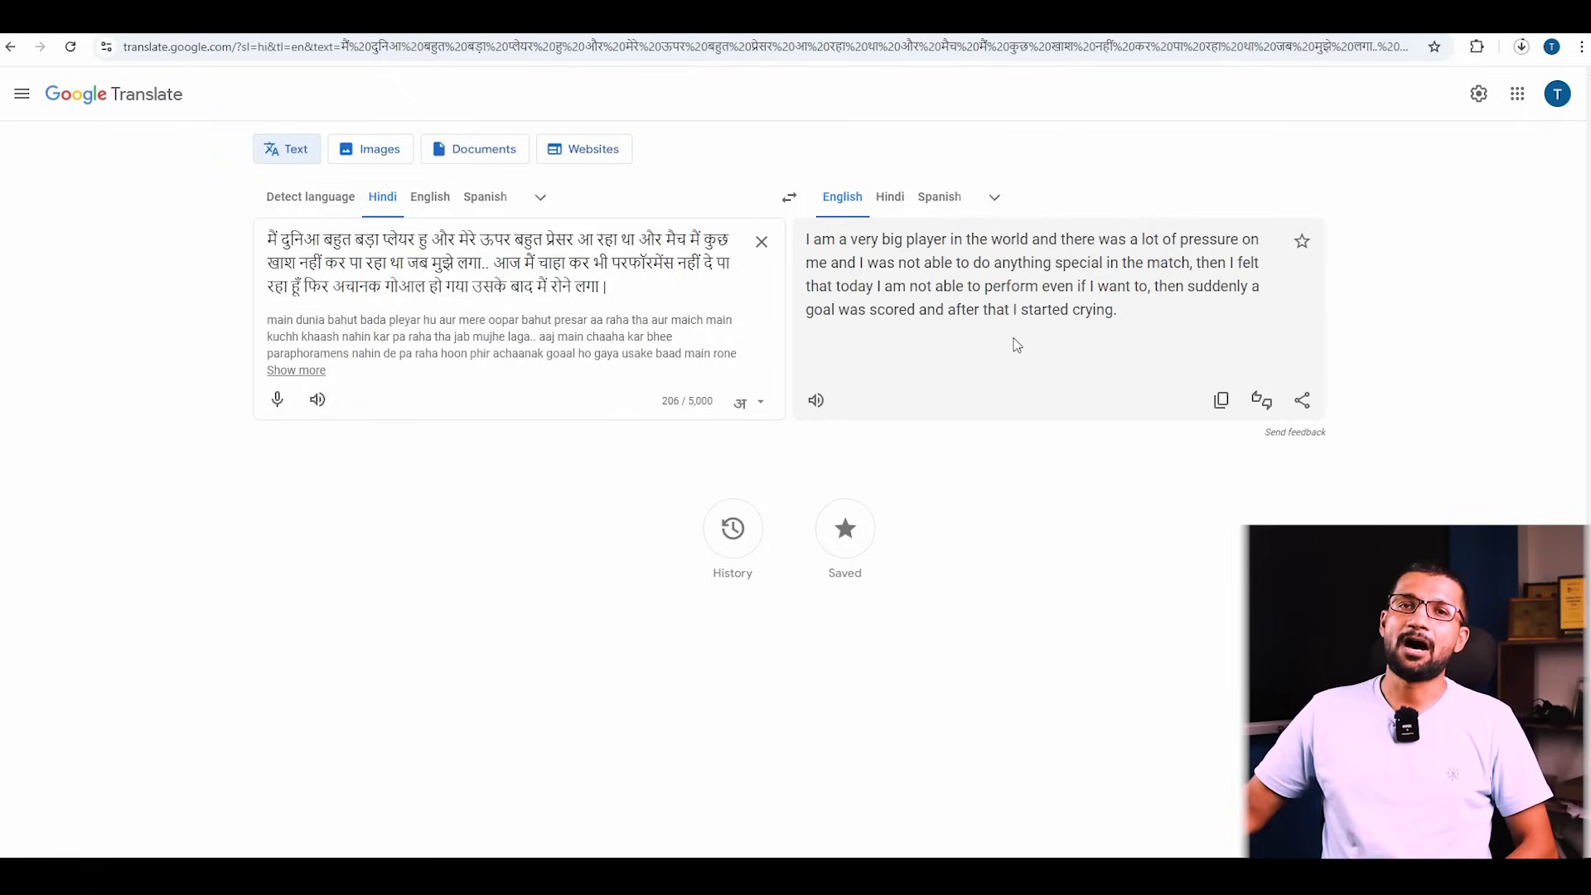
{"action": "left_click", "coordinate": [1220, 400]}
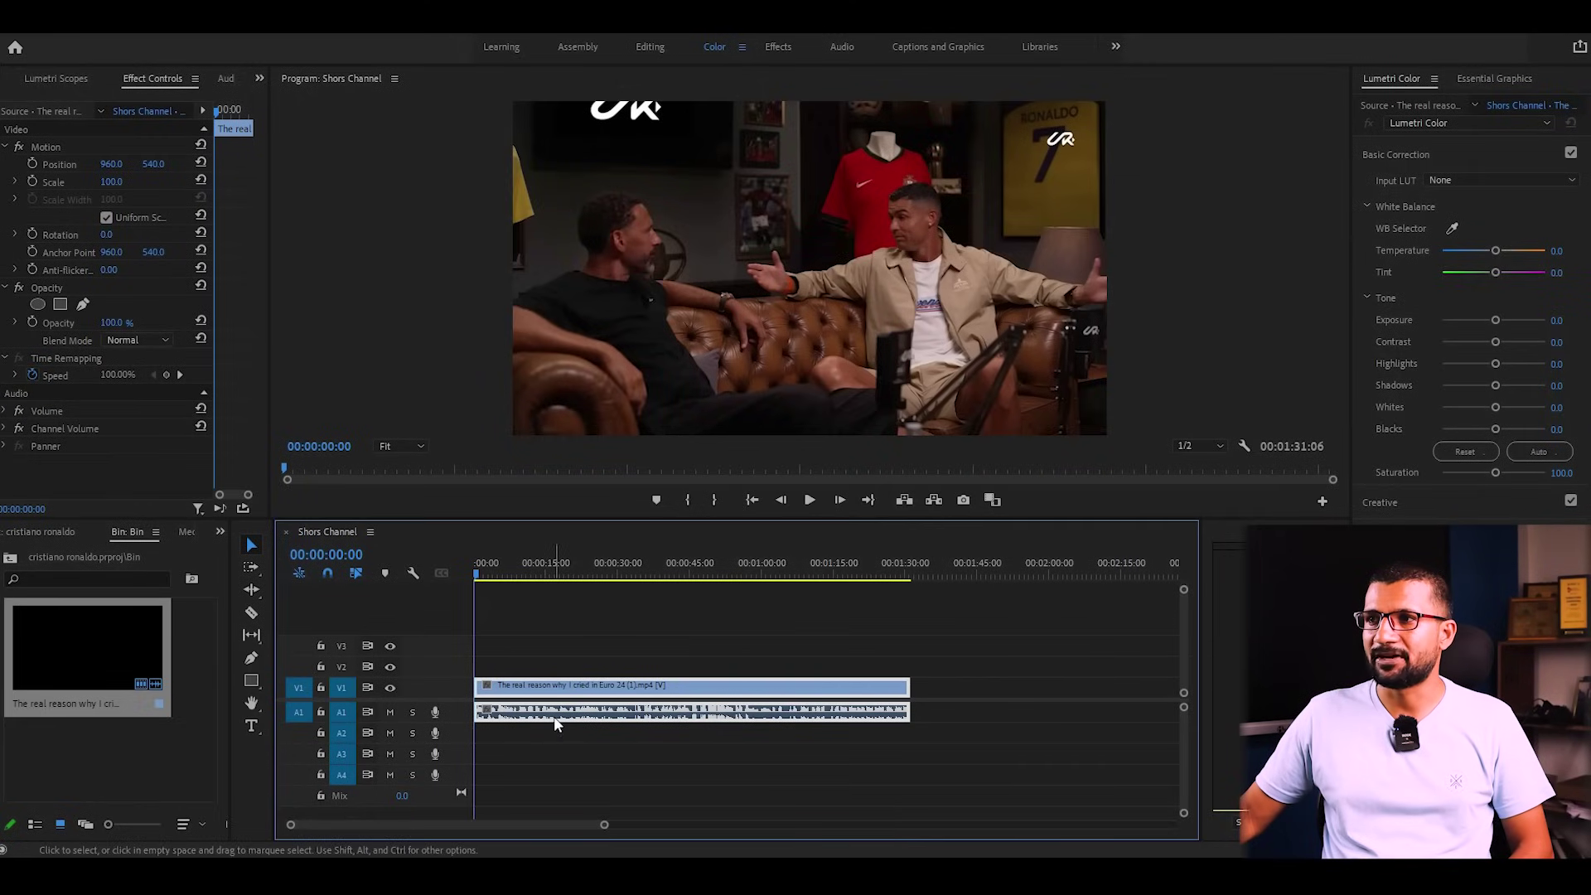
- In Premiere Pro, mute audio track A1 and enlarge the interview clip to about 129.6 scale at position 1022.3, 521.1
{"action": "left_click", "coordinate": [393, 712]}
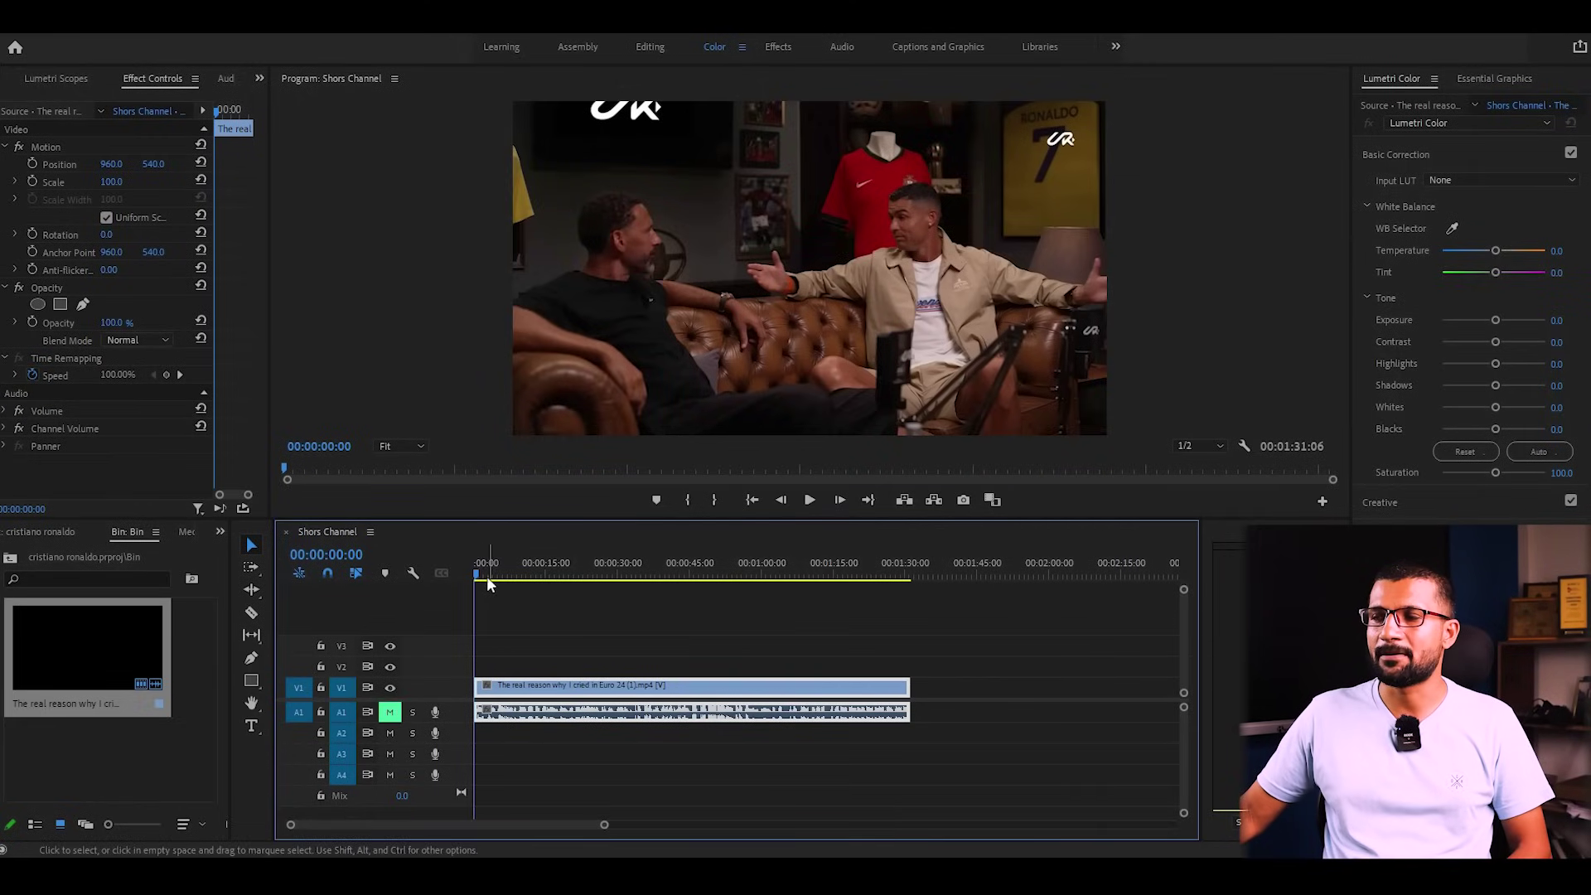
{"action": "left_click_drag", "start_coordinate": [488, 575], "coordinate": [566, 580]}
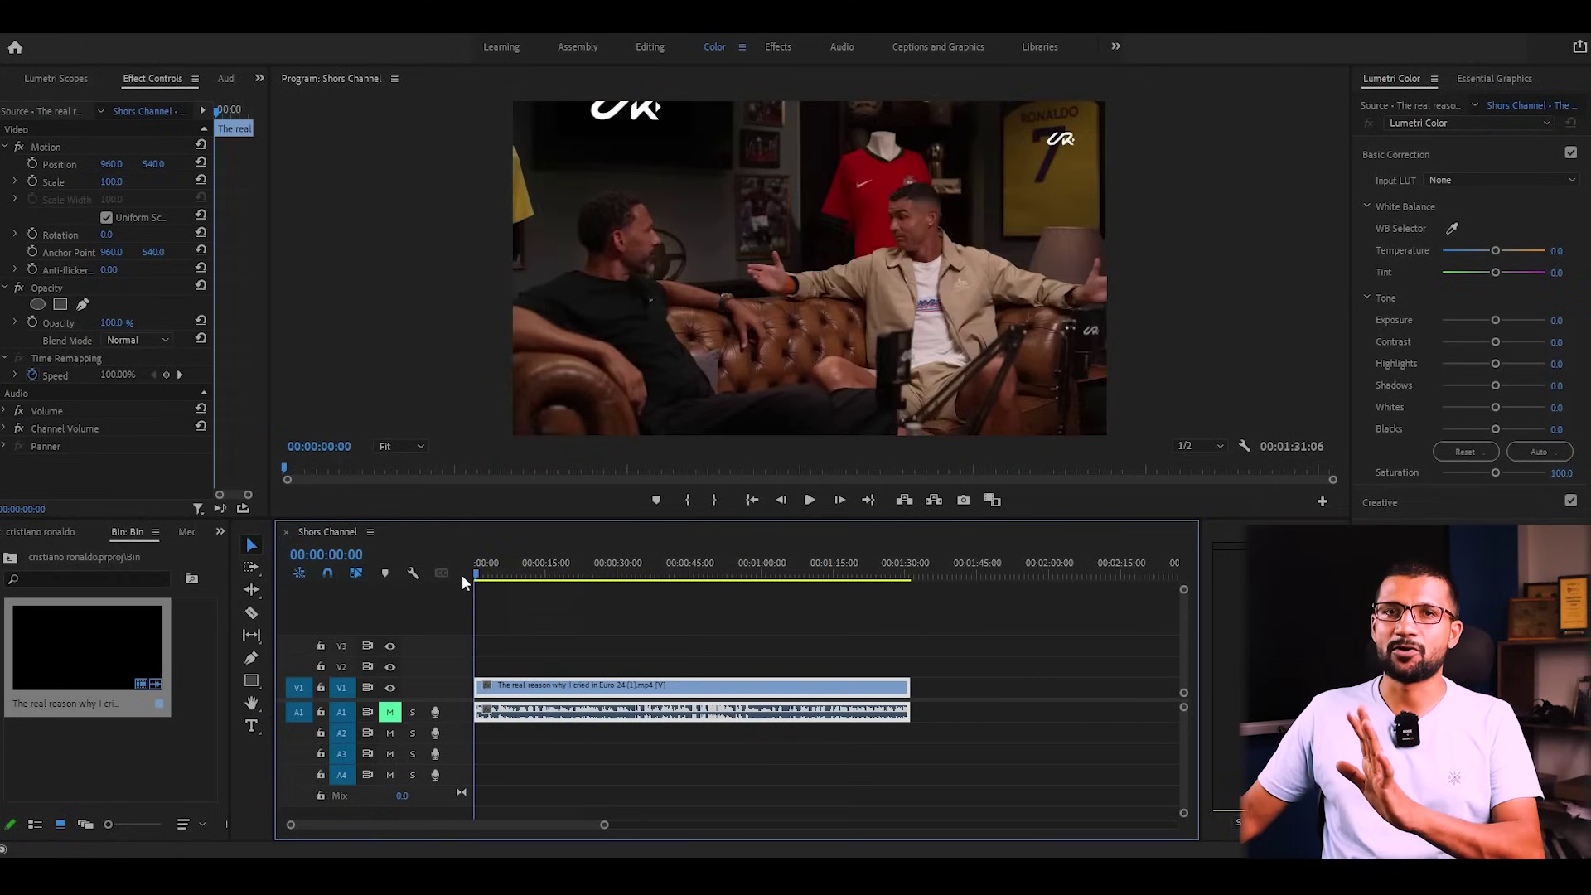
{"action": "left_click", "coordinate": [949, 359]}
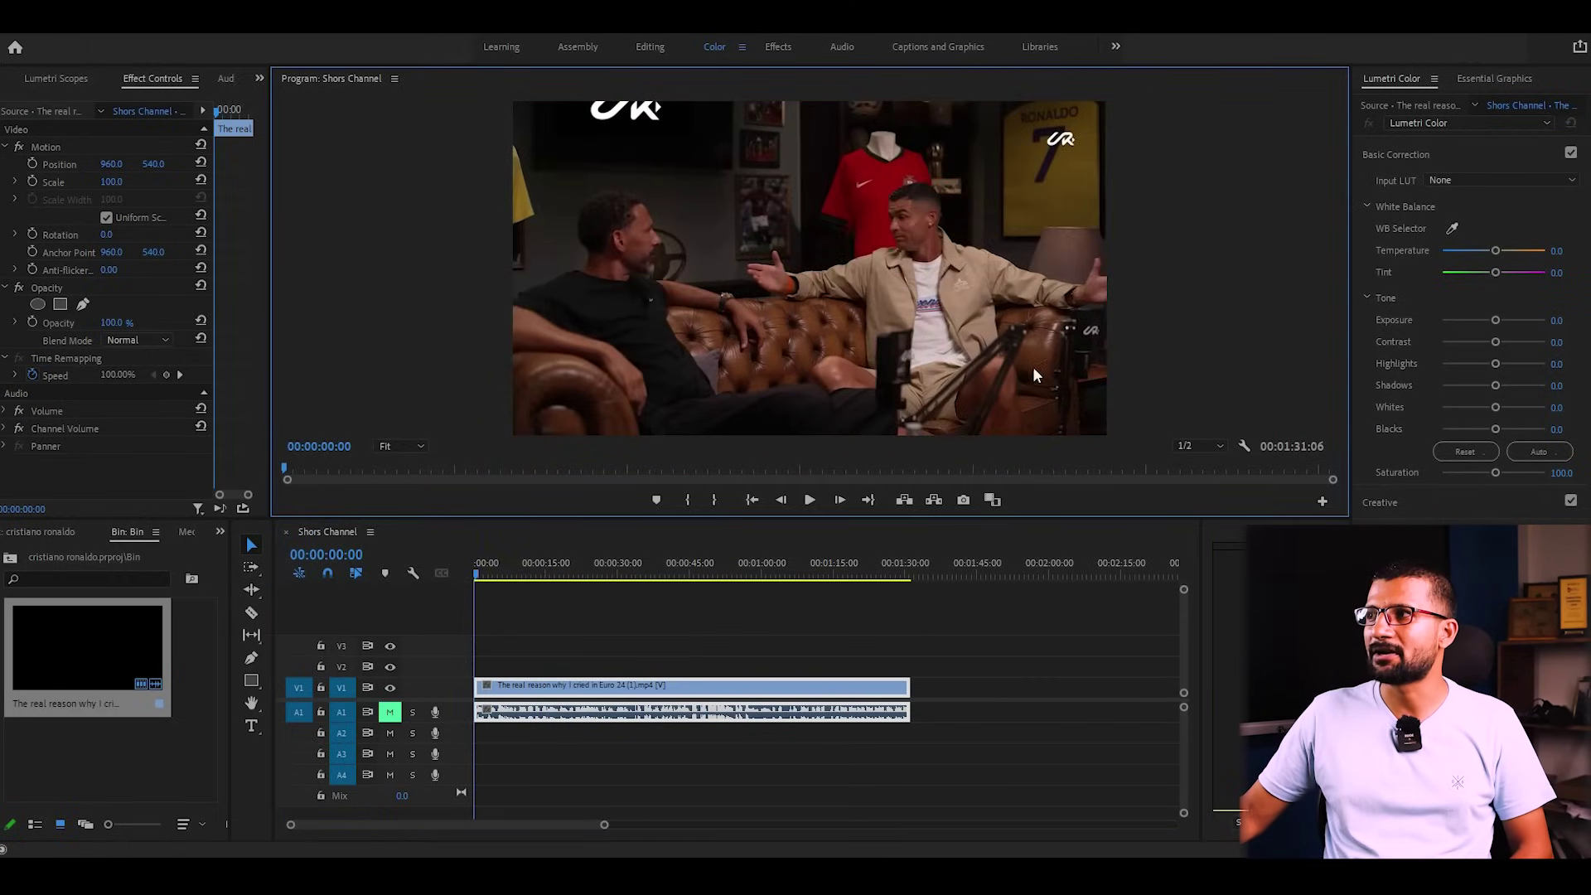
{"action": "left_click", "coordinate": [689, 241]}
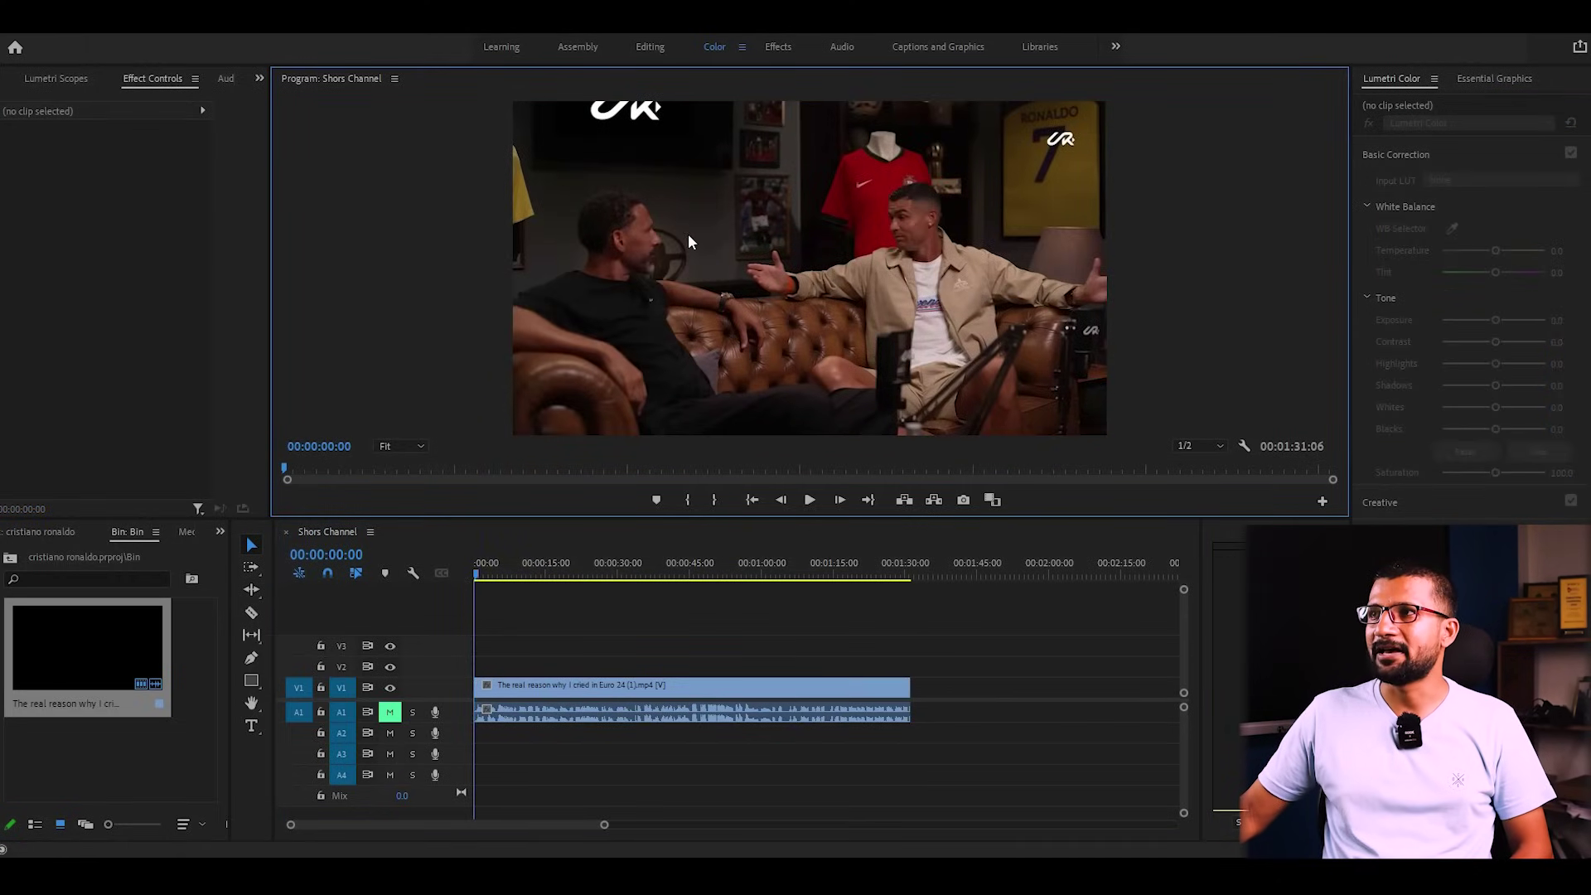
{"action": "left_click", "coordinate": [883, 331]}
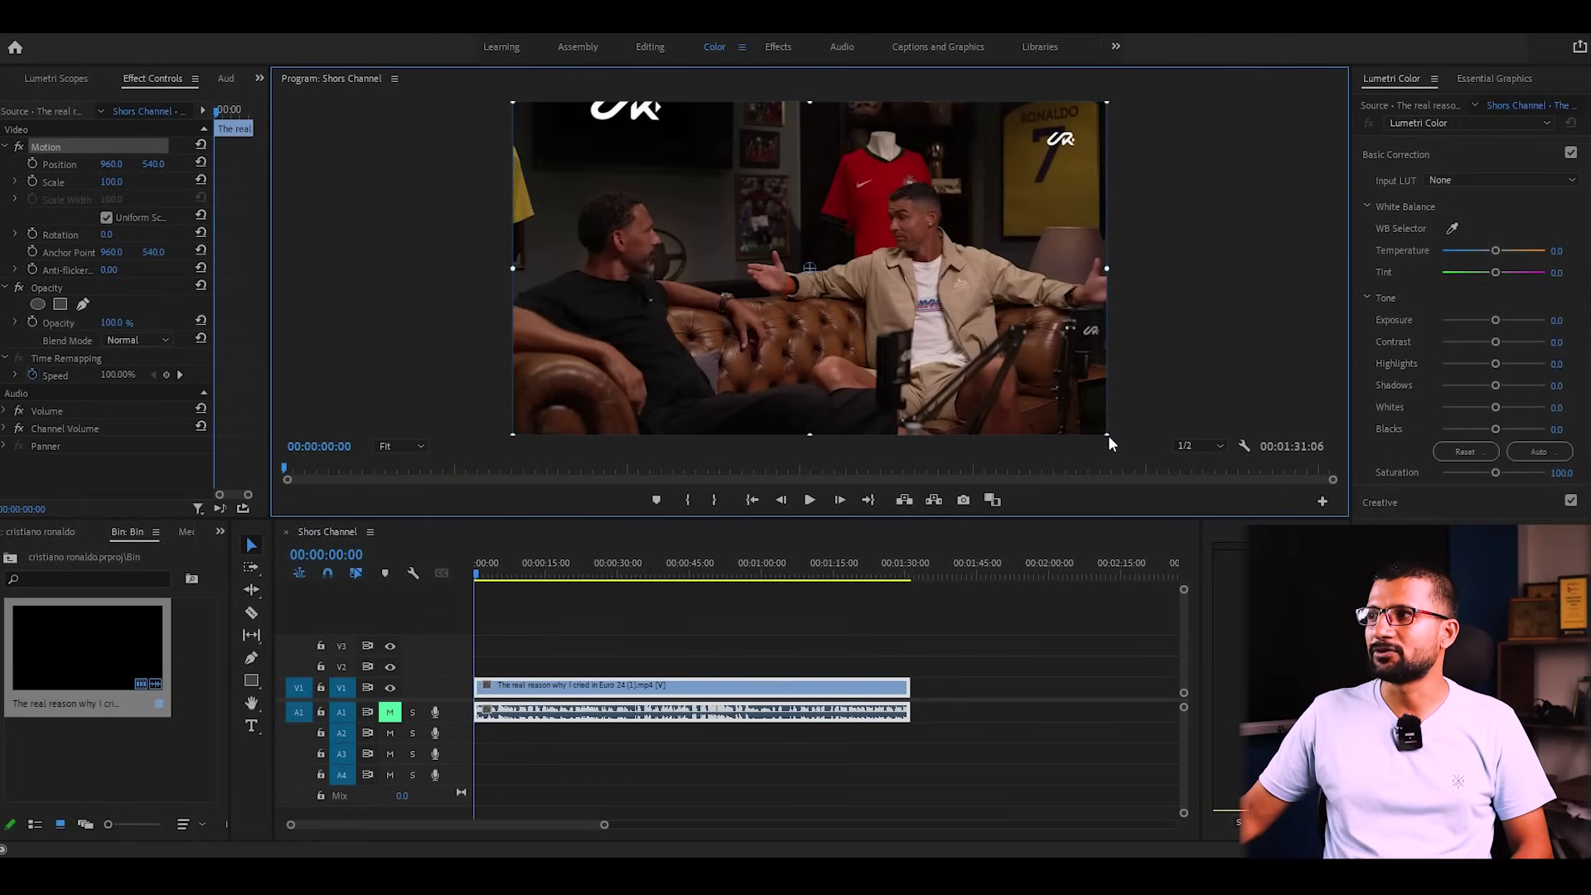
{"action": "left_click_drag", "start_coordinate": [1108, 435], "coordinate": [1210, 477]}
{"action": "left_click_drag", "start_coordinate": [912, 365], "coordinate": [1000, 385]}
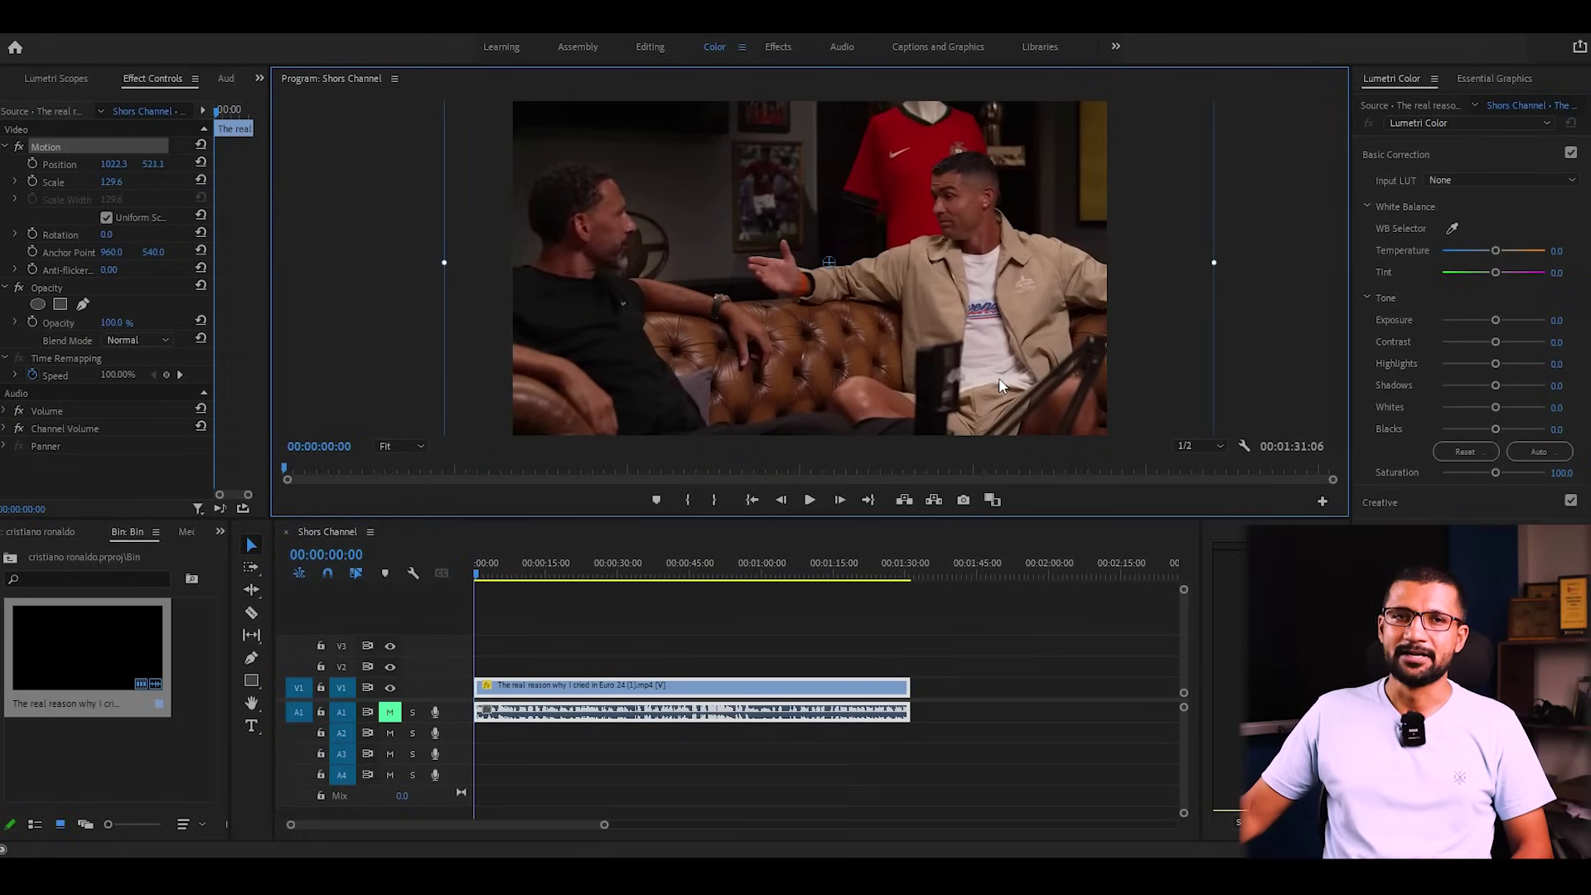
{"action": "left_click", "coordinate": [684, 731]}
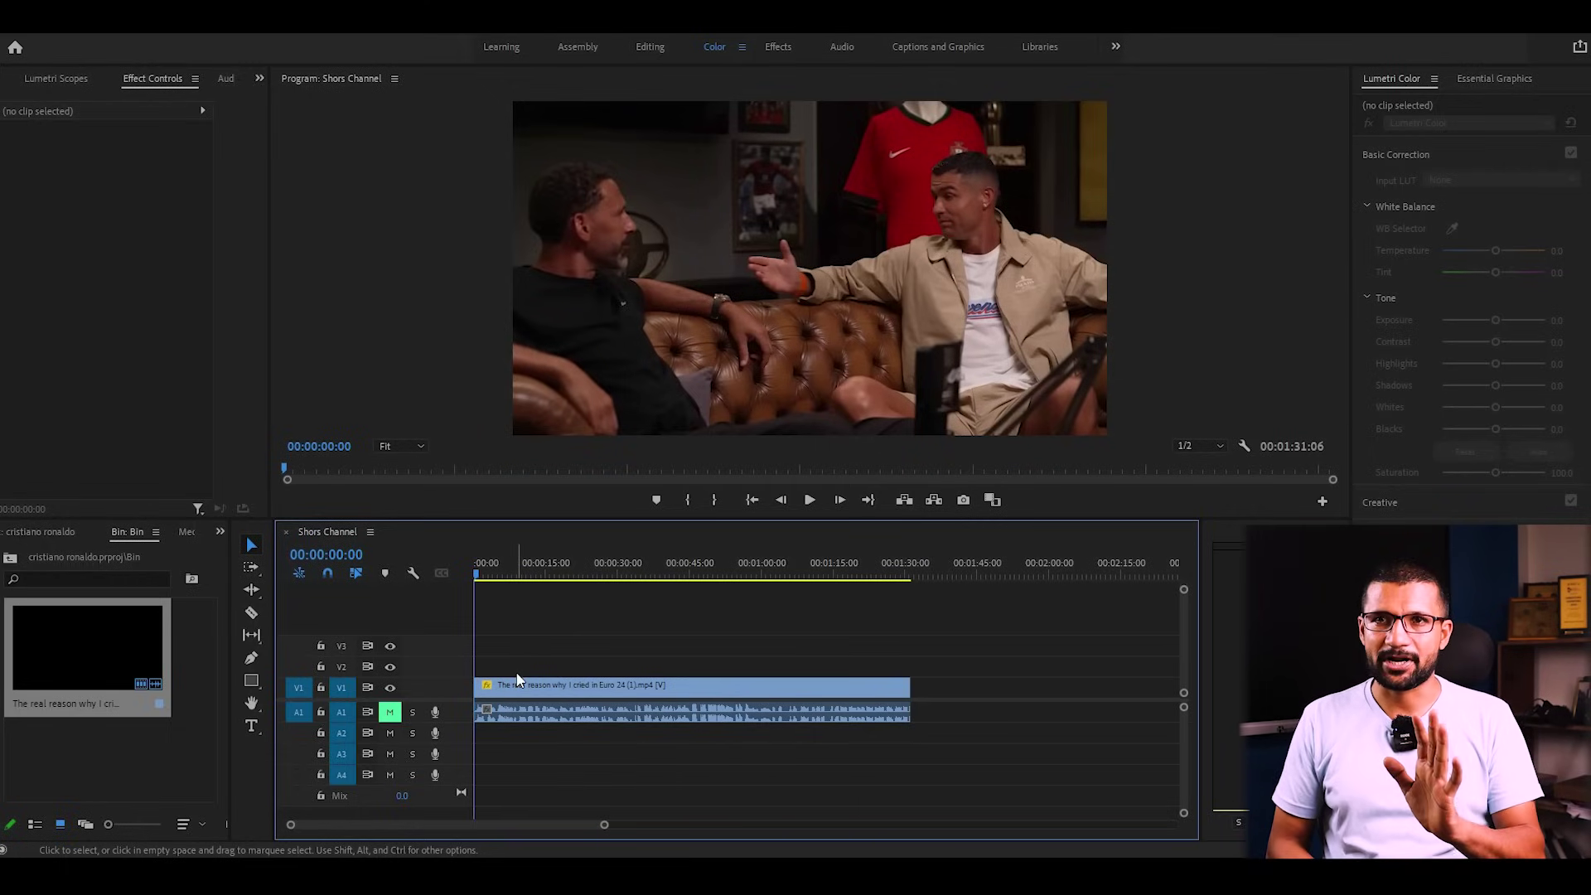
- Preview the wide shot, split the clip at 00:00:33:01, and delete the section after the cut
{"action": "left_click_drag", "start_coordinate": [547, 567], "coordinate": [625, 584]}
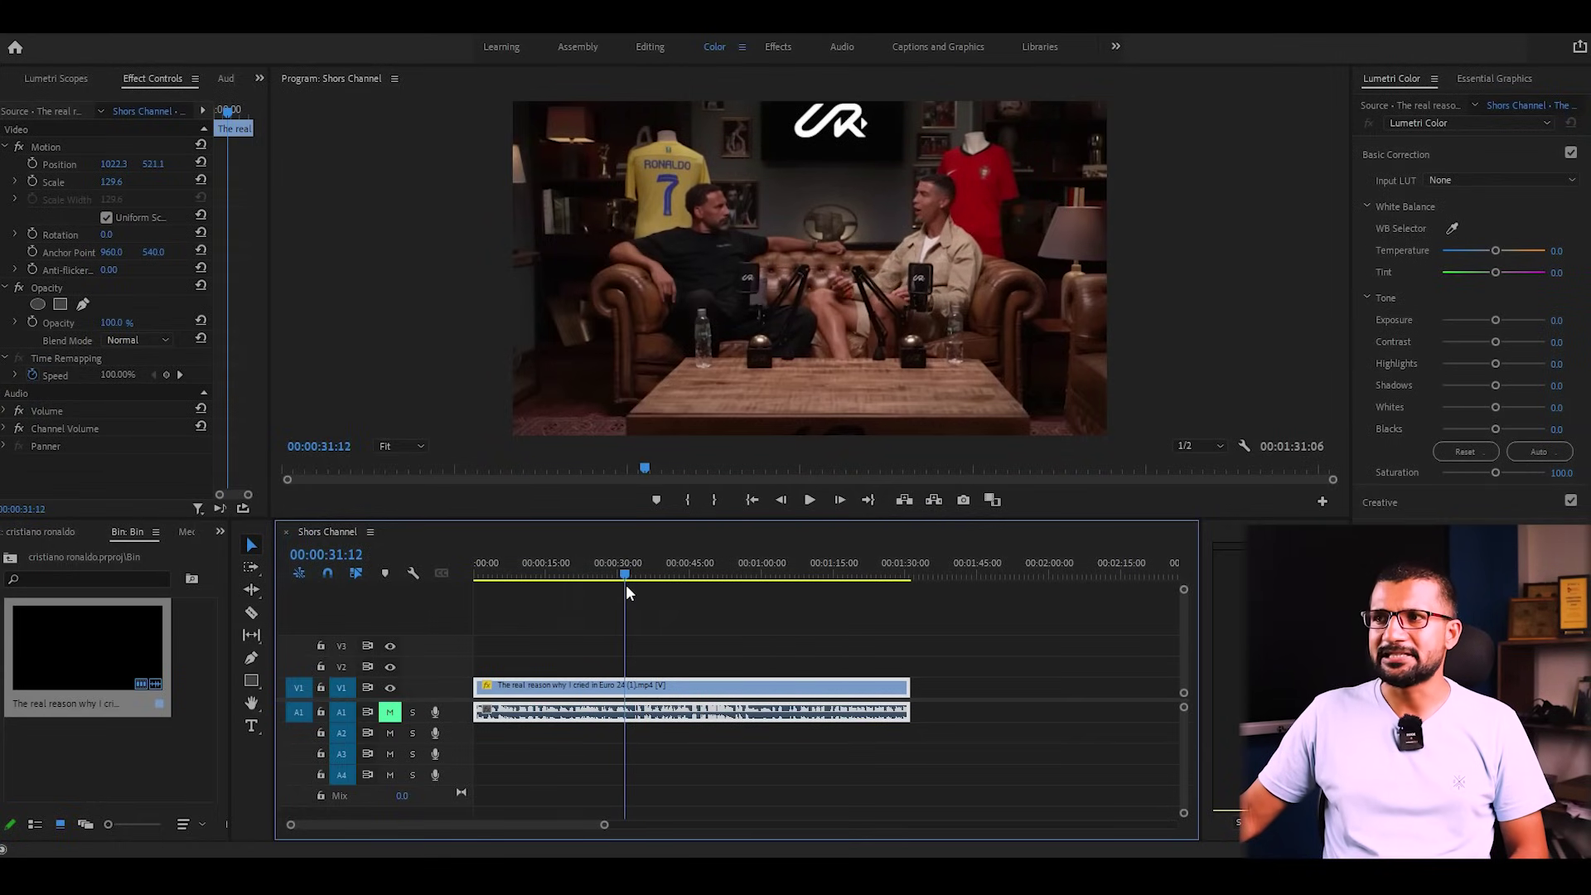
{"action": "key", "text": "space"}
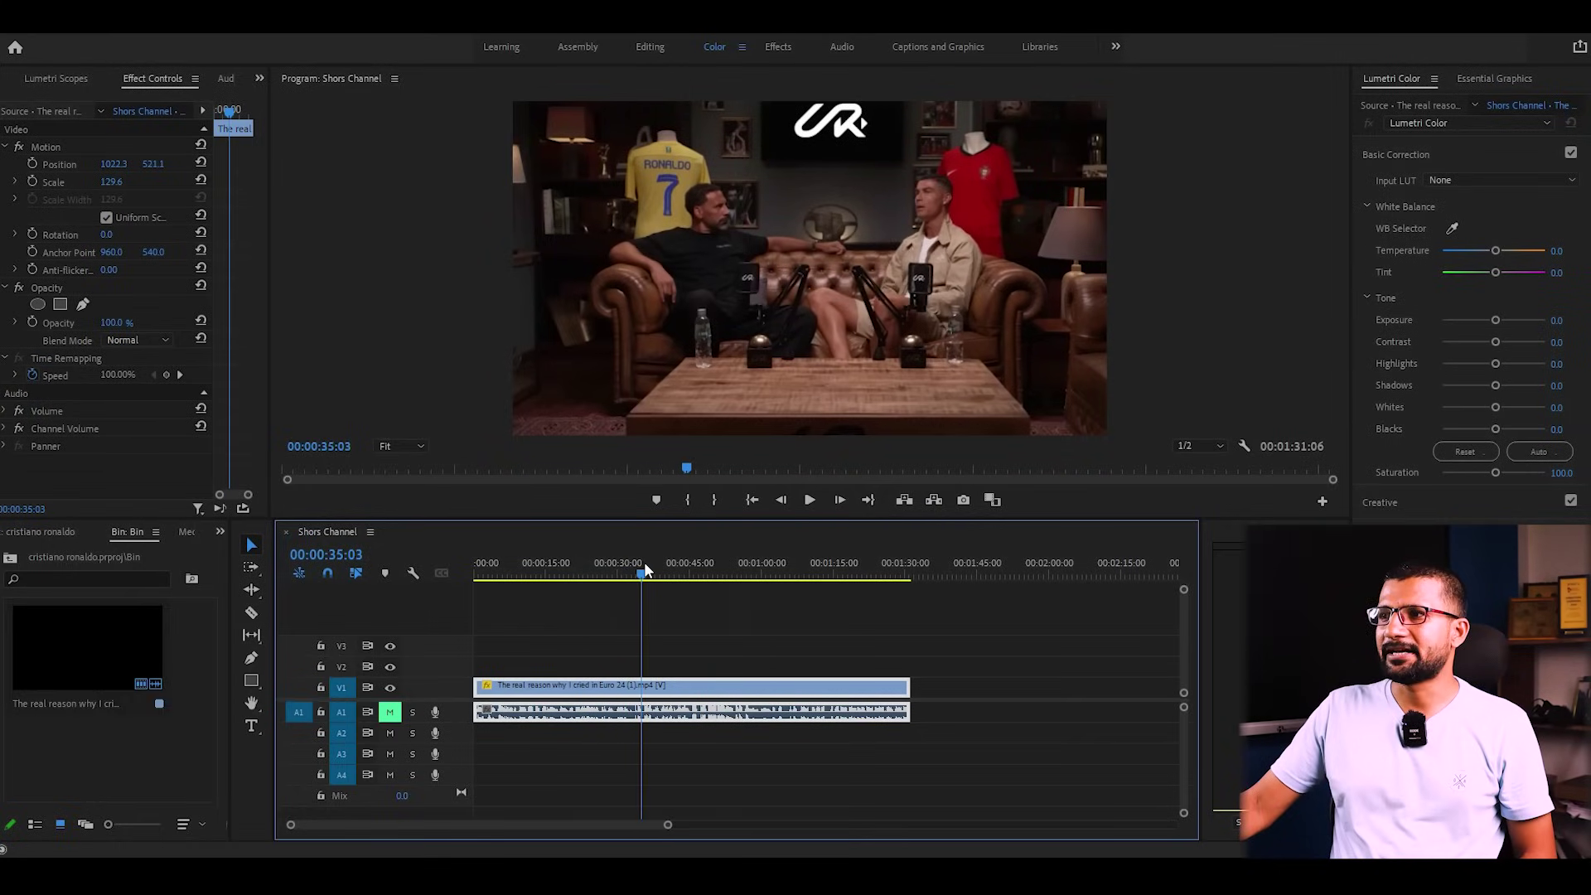
{"action": "left_click", "coordinate": [635, 567]}
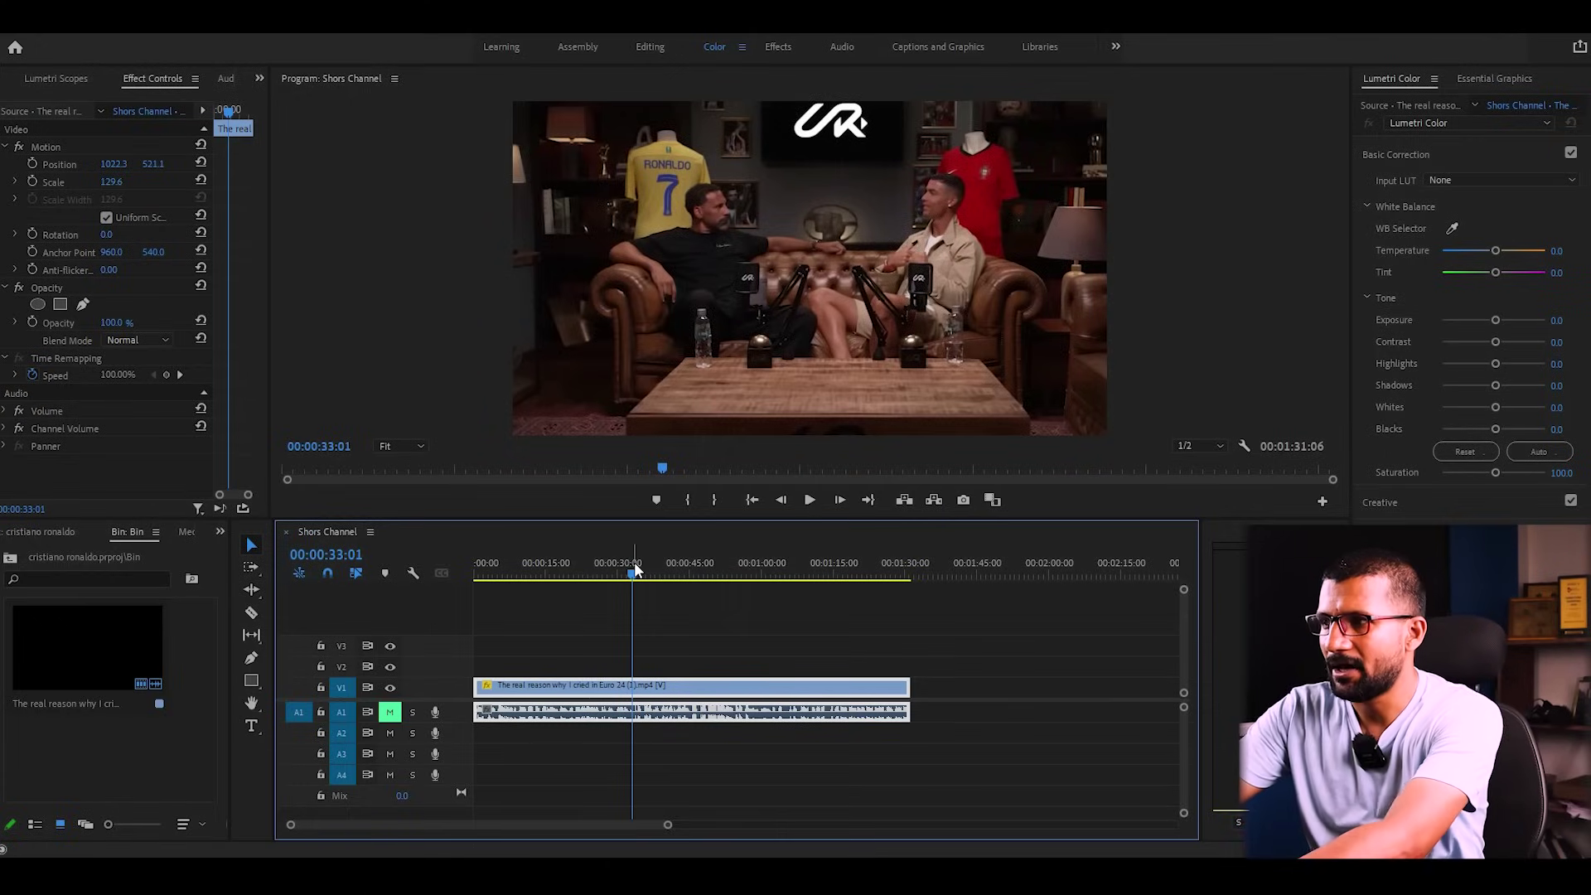
{"action": "key", "text": "ctrl+k"}
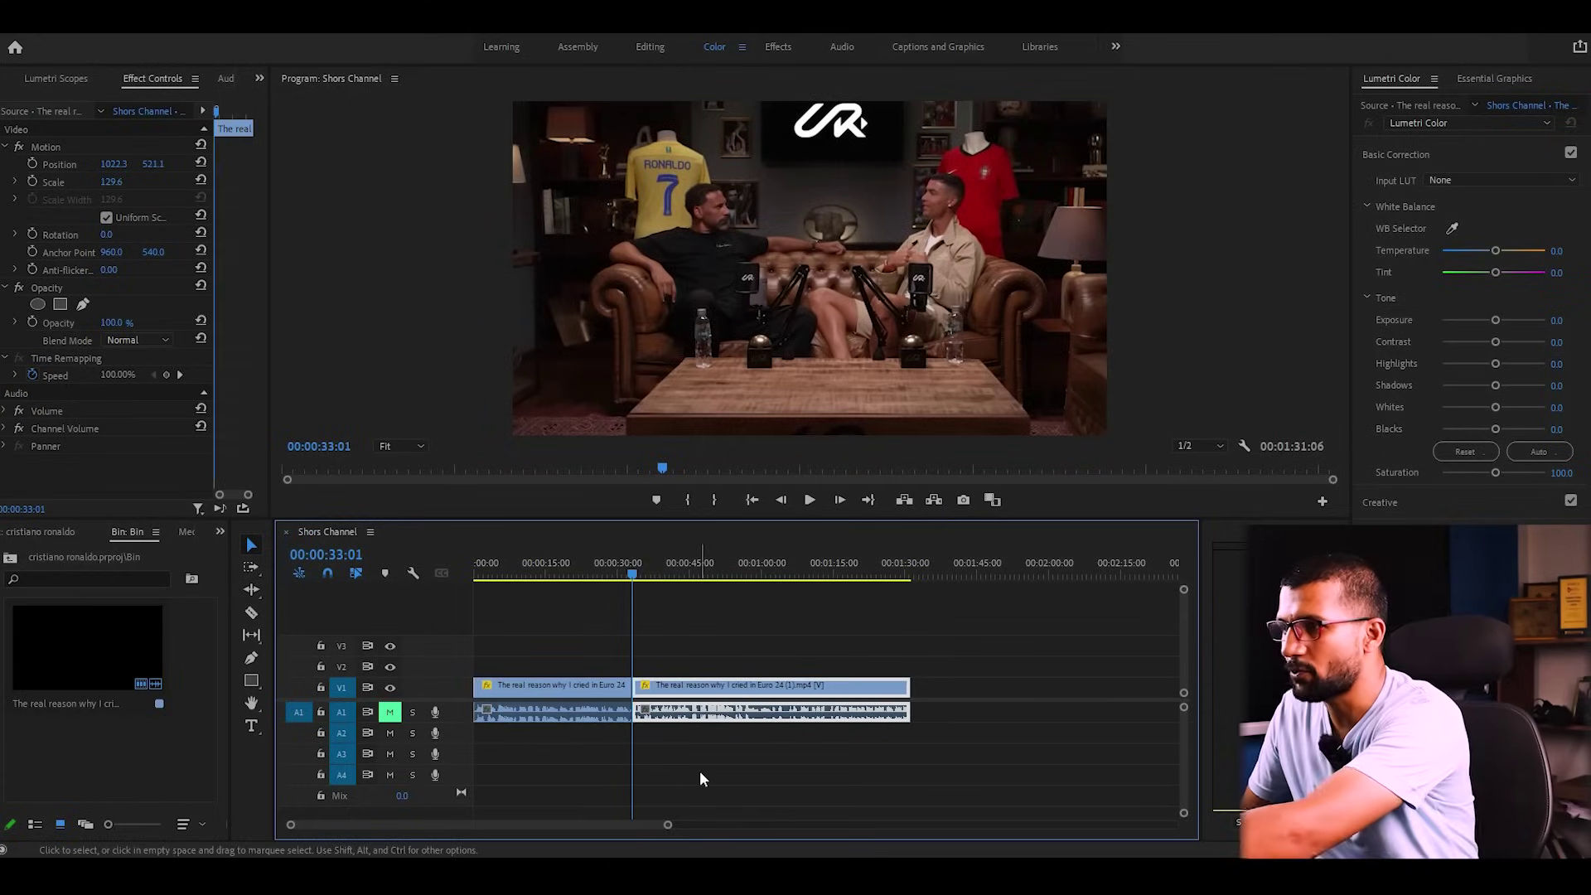
{"action": "key", "text": "Delete"}
{"action": "mouse_move", "coordinate": [480, 570]}
{"action": "left_mouse_down"}
{"action": "mouse_move", "coordinate": [556, 579]}
{"action": "mouse_move", "coordinate": [510, 583]}
{"action": "left_mouse_up"}
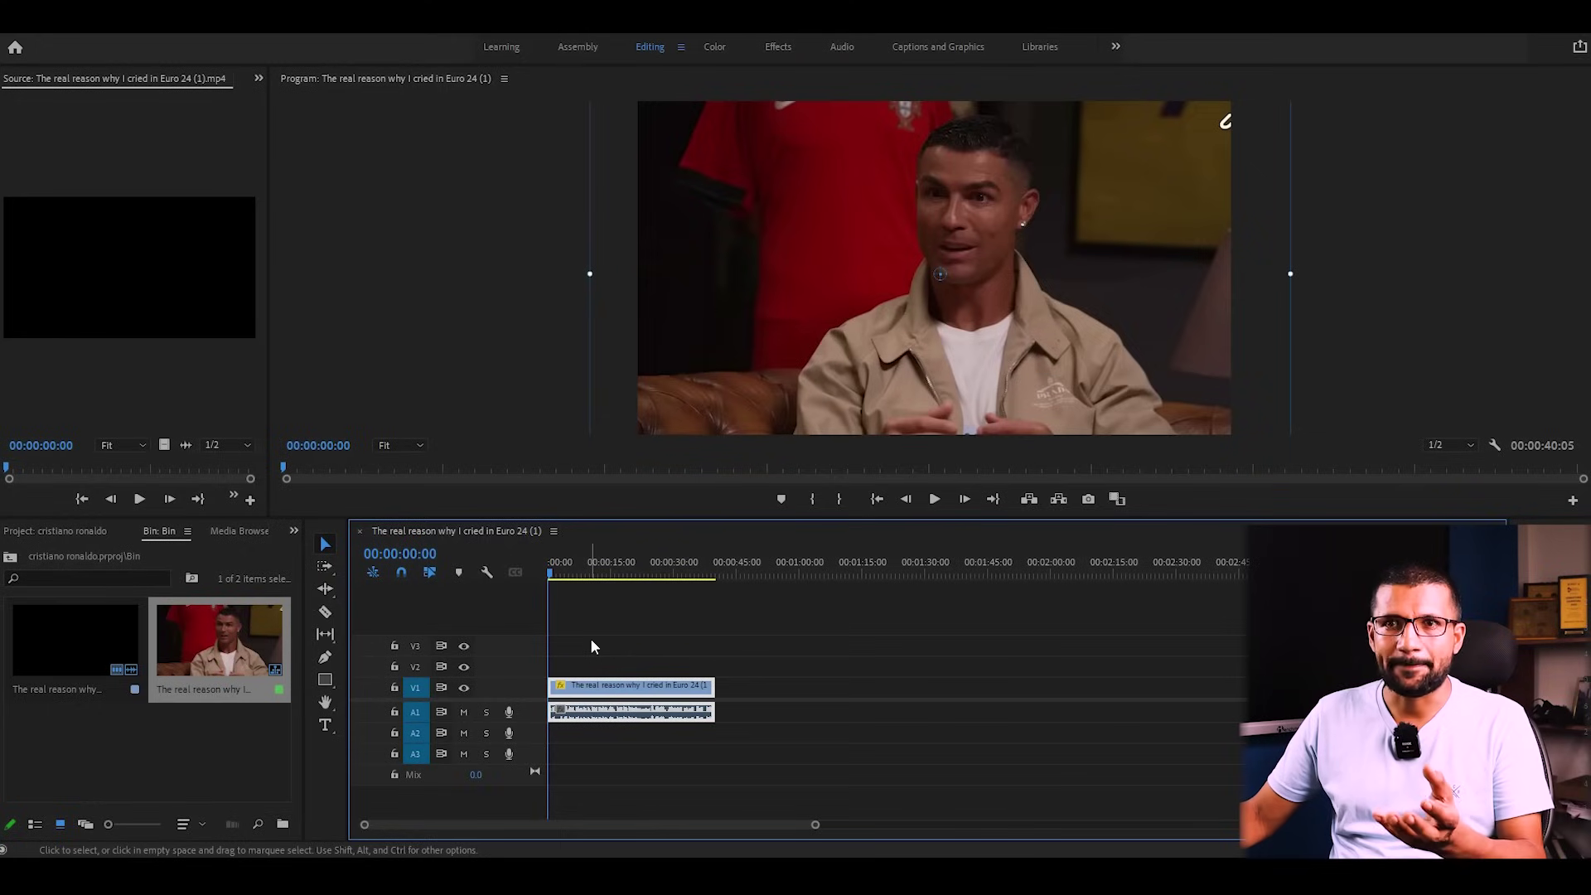
- Mute audio track A1 in the 40-second sequence and unlink the clip's audio from its video
{"action": "left_click", "coordinate": [463, 712]}
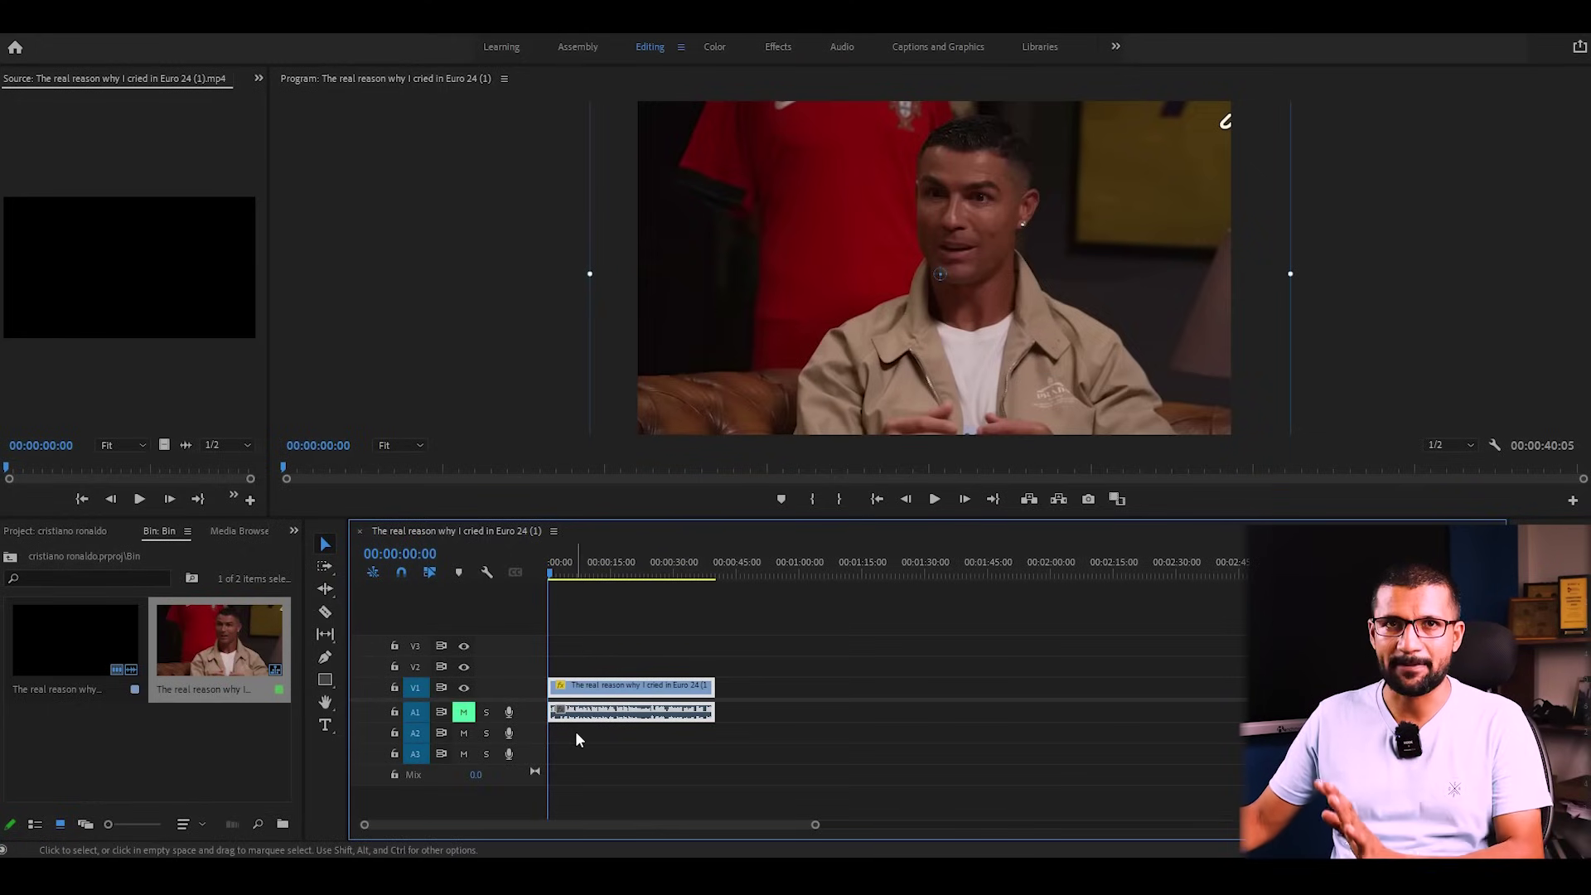
{"action": "right_click", "coordinate": [581, 723]}
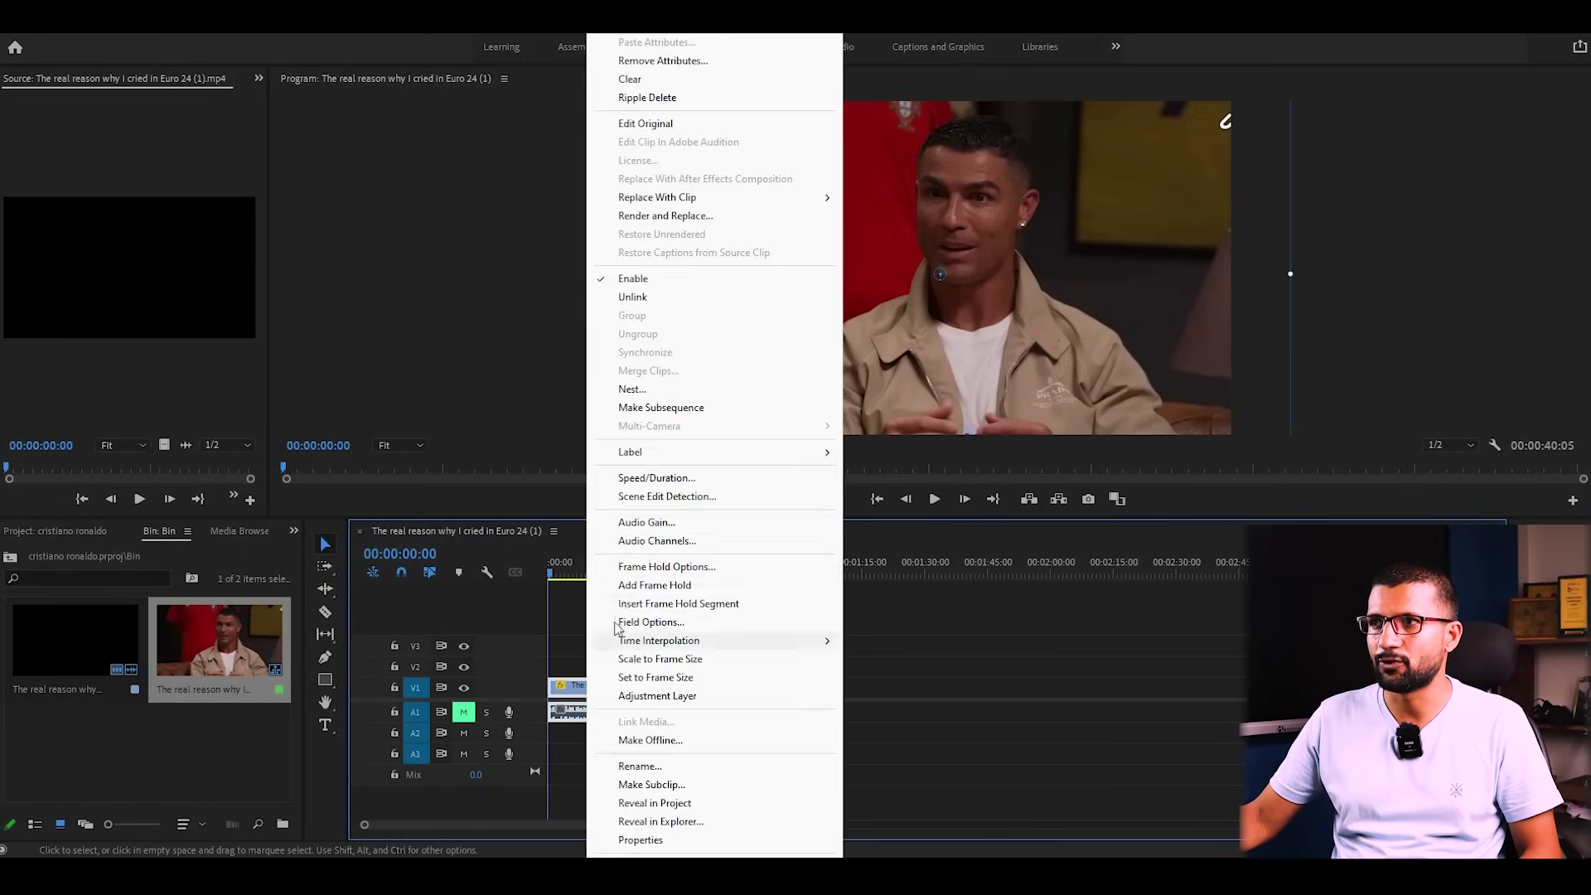
{"action": "left_click", "coordinate": [638, 296]}
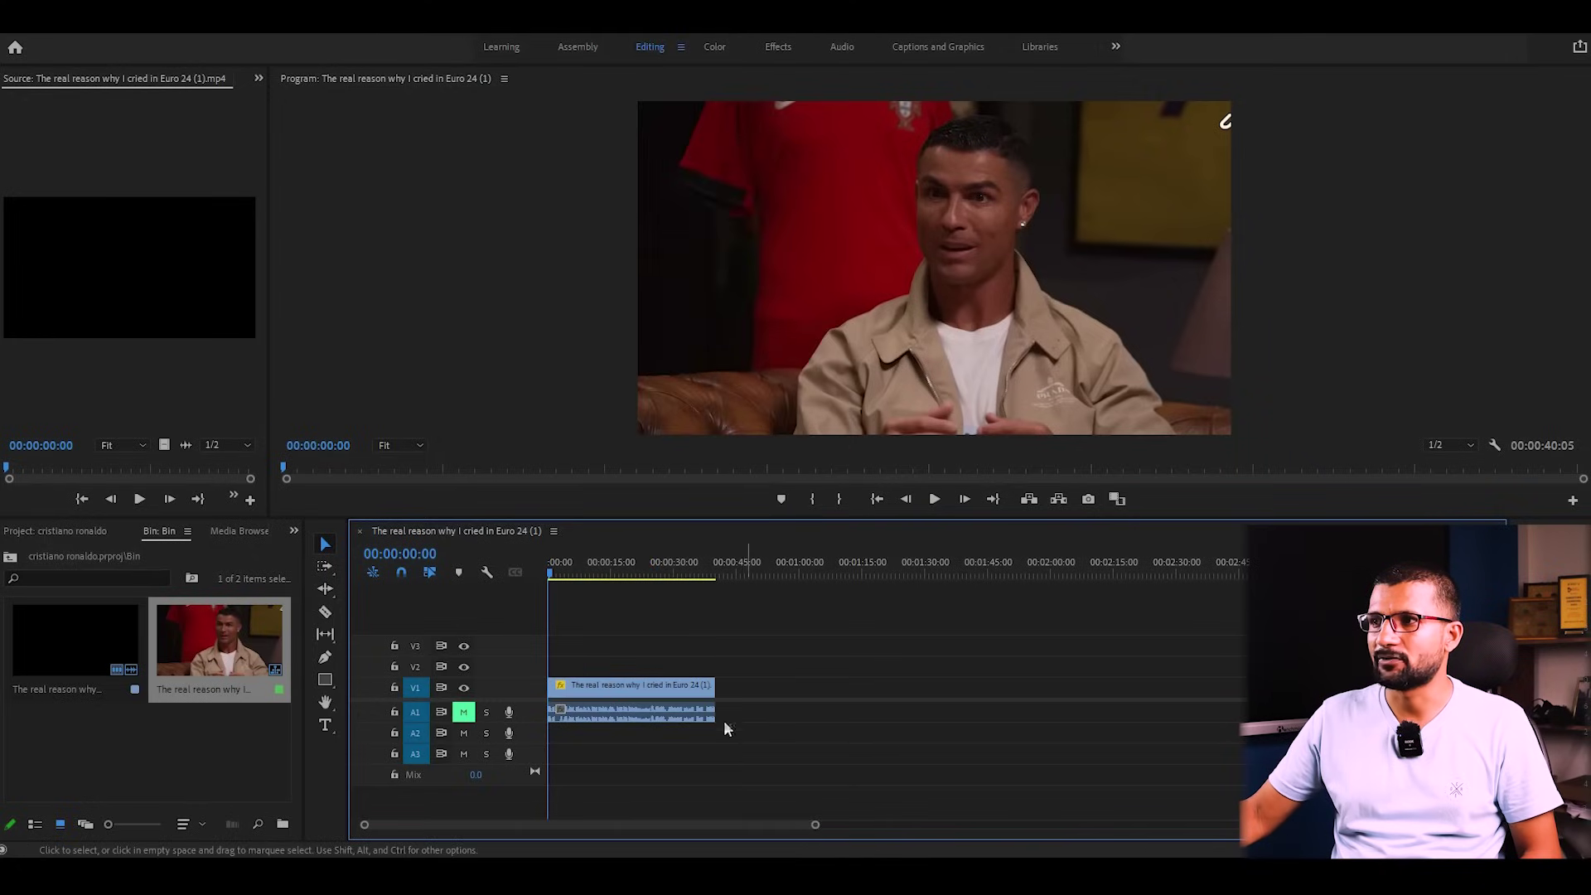
- Place a copy of the interview audio on track A2, directly below the original on A1
{"action": "left_click", "coordinate": [649, 718]}
{"action": "left_click_drag", "start_coordinate": [649, 718], "coordinate": [651, 748]}
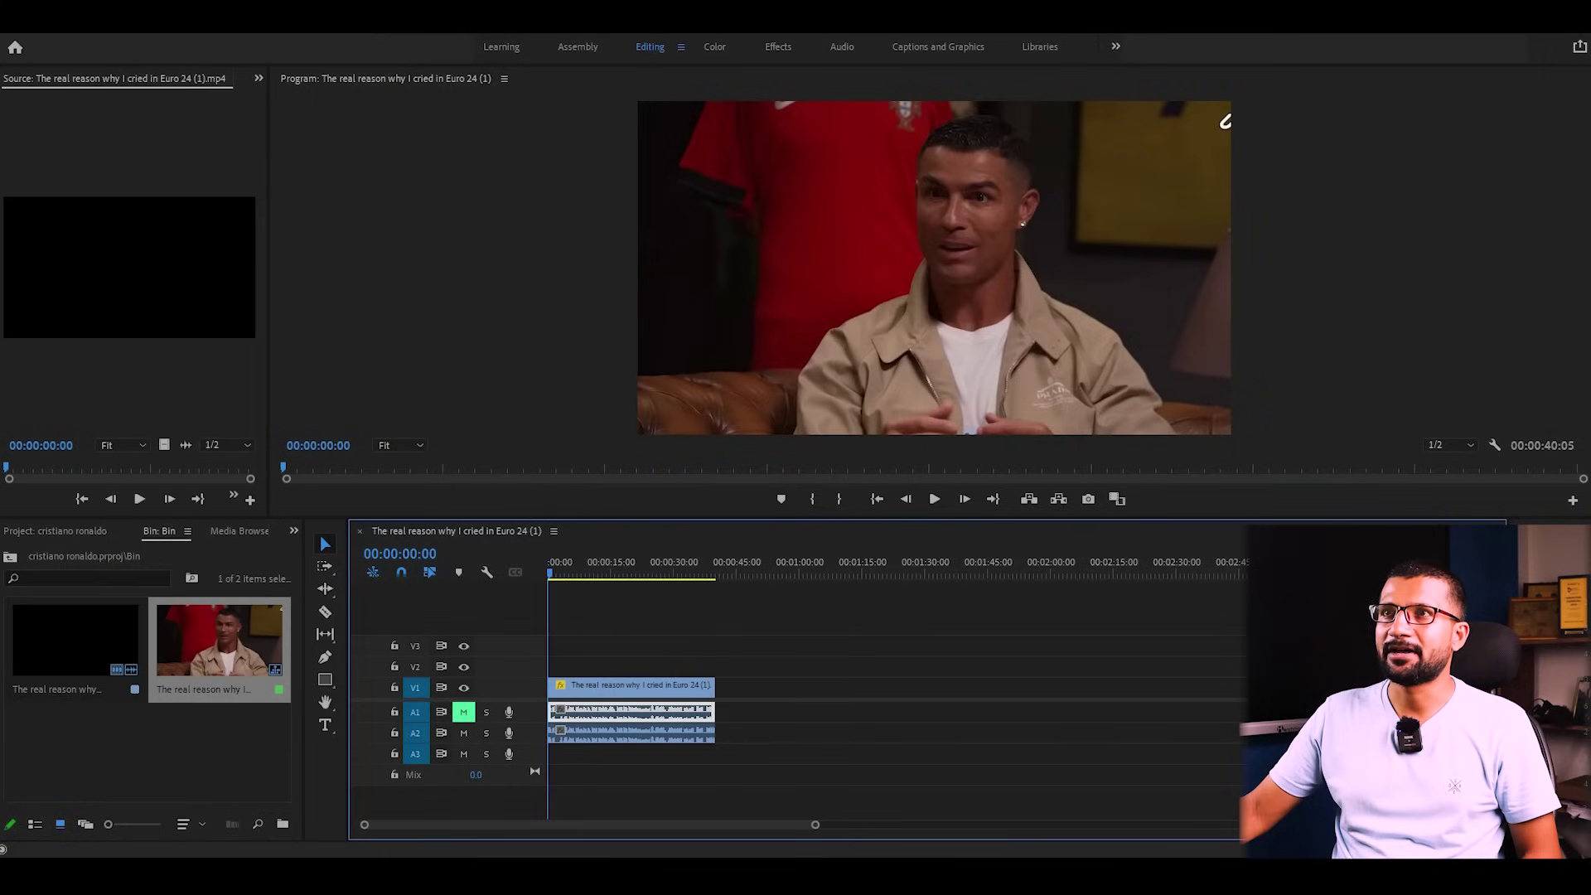
- Export the sequence as media in H.264 format with the Match Source - High bitrate preset
{"action": "left_click", "coordinate": [17, 18]}
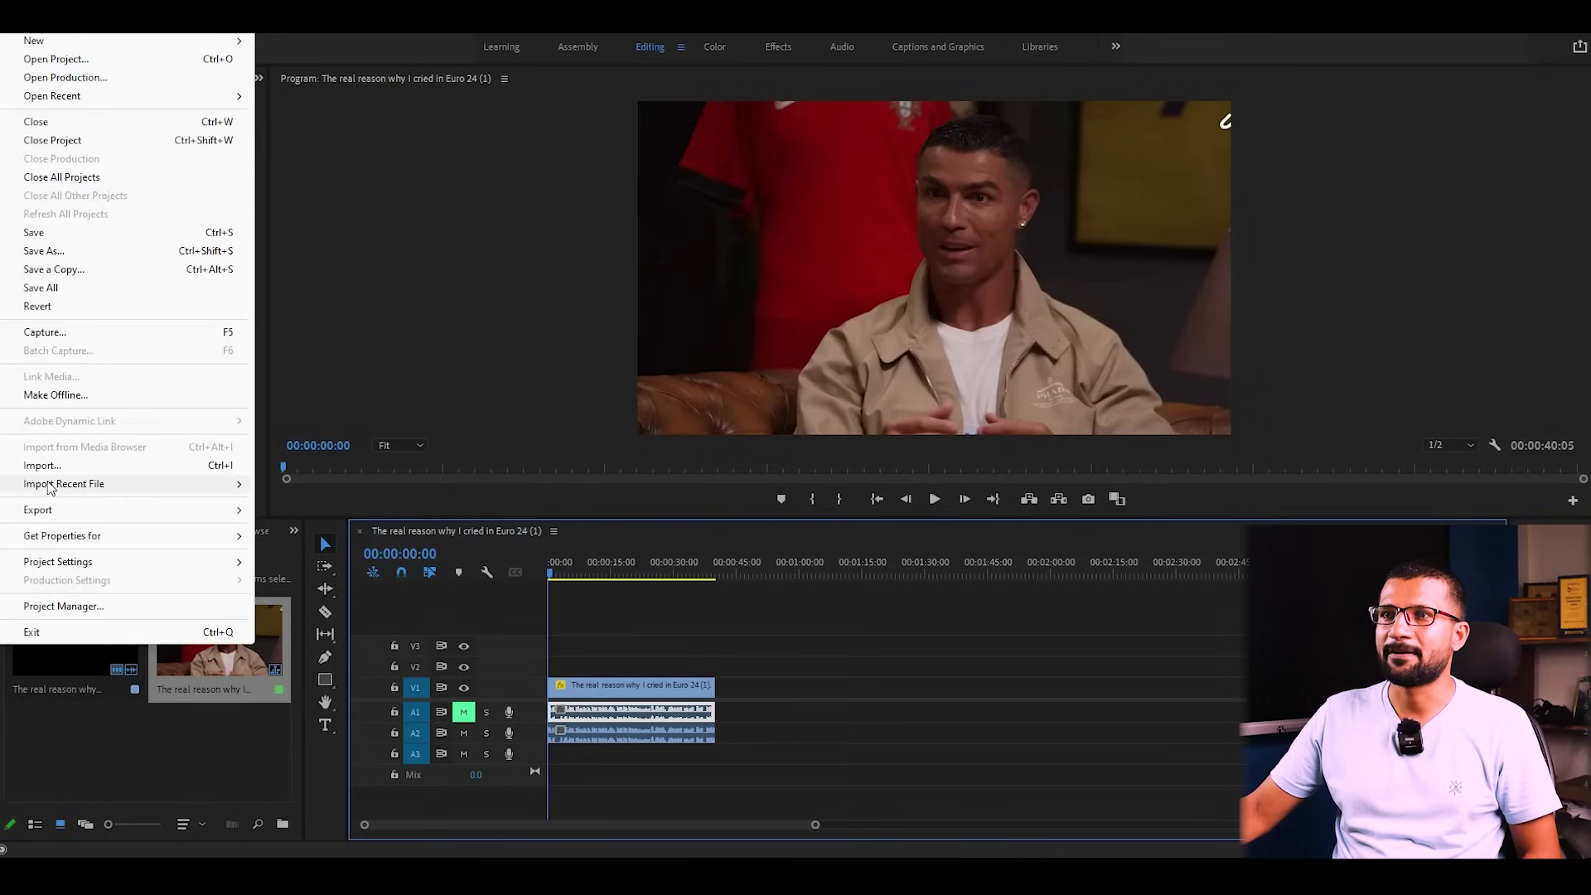
{"action": "key", "text": "Escape"}
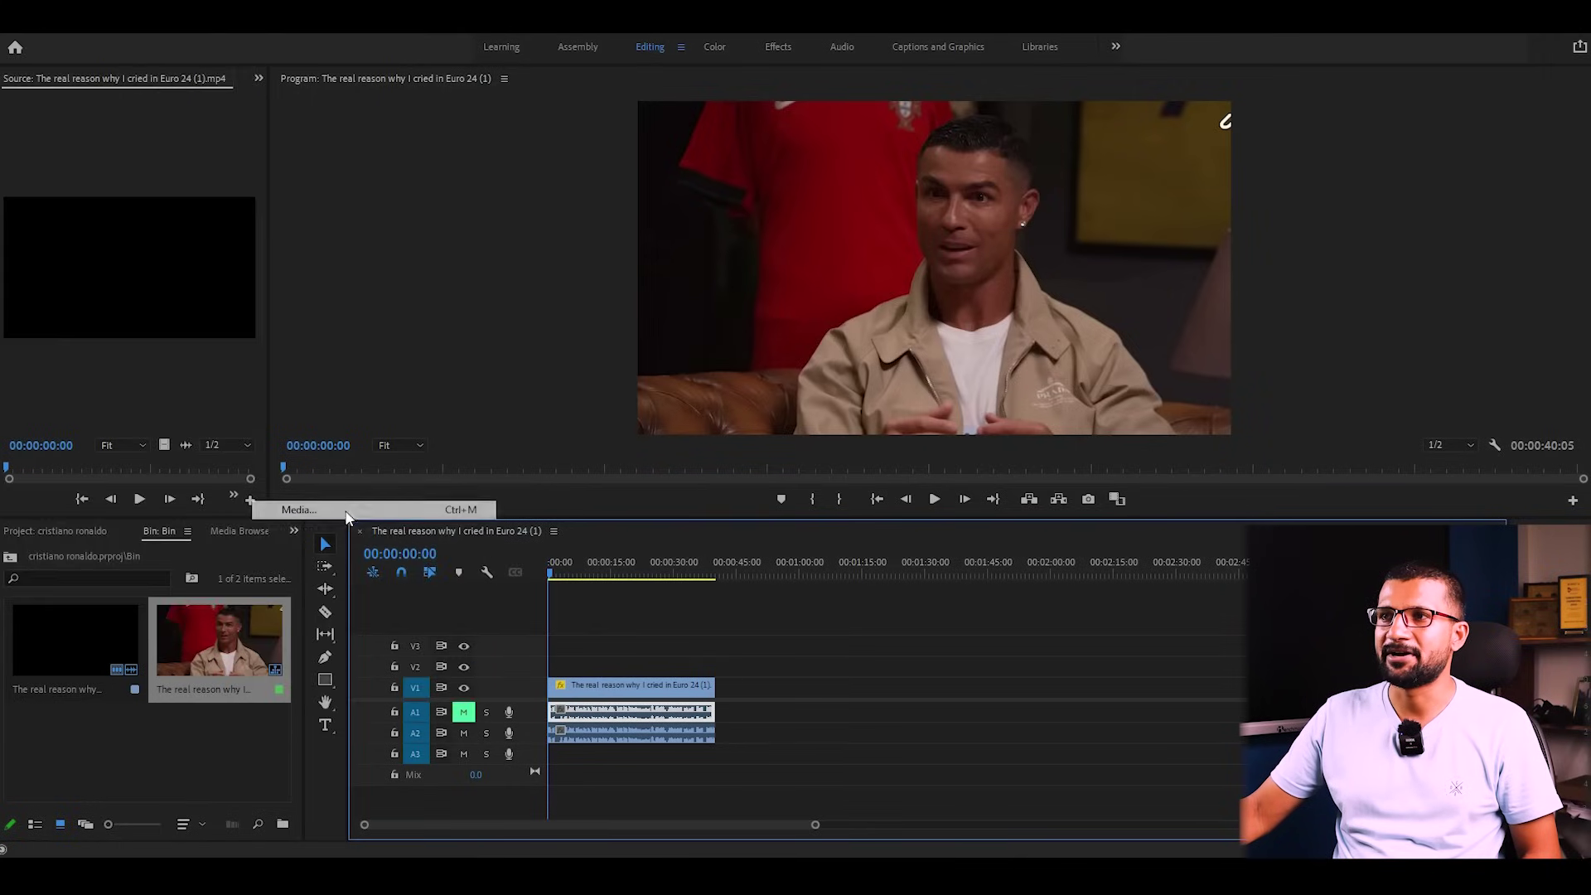
{"action": "left_click", "coordinate": [1040, 167]}
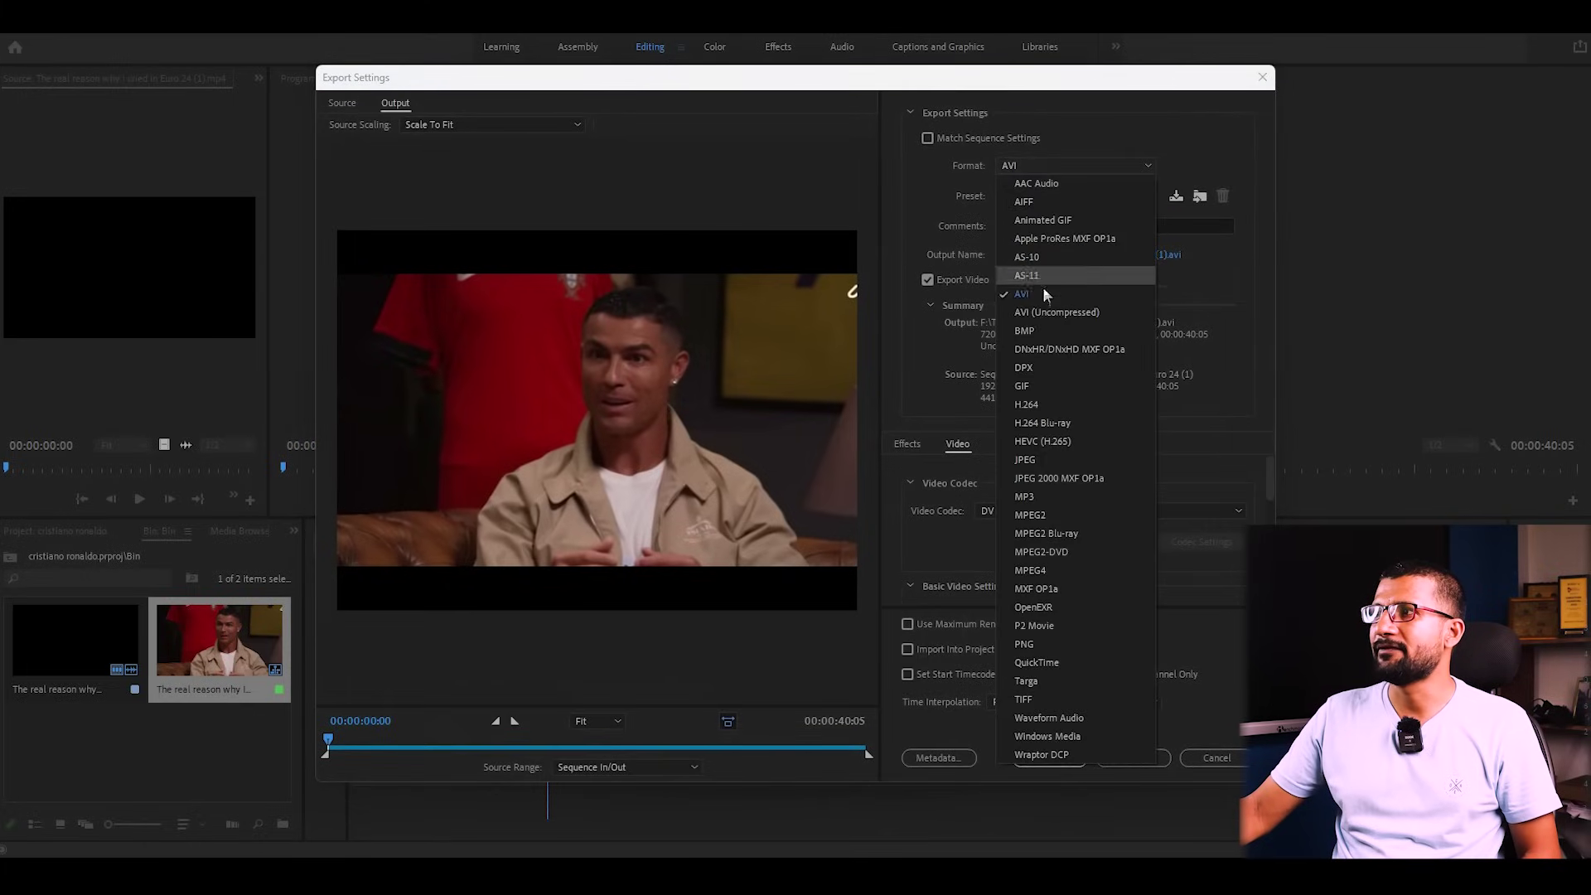
{"action": "left_click", "coordinate": [1027, 404]}
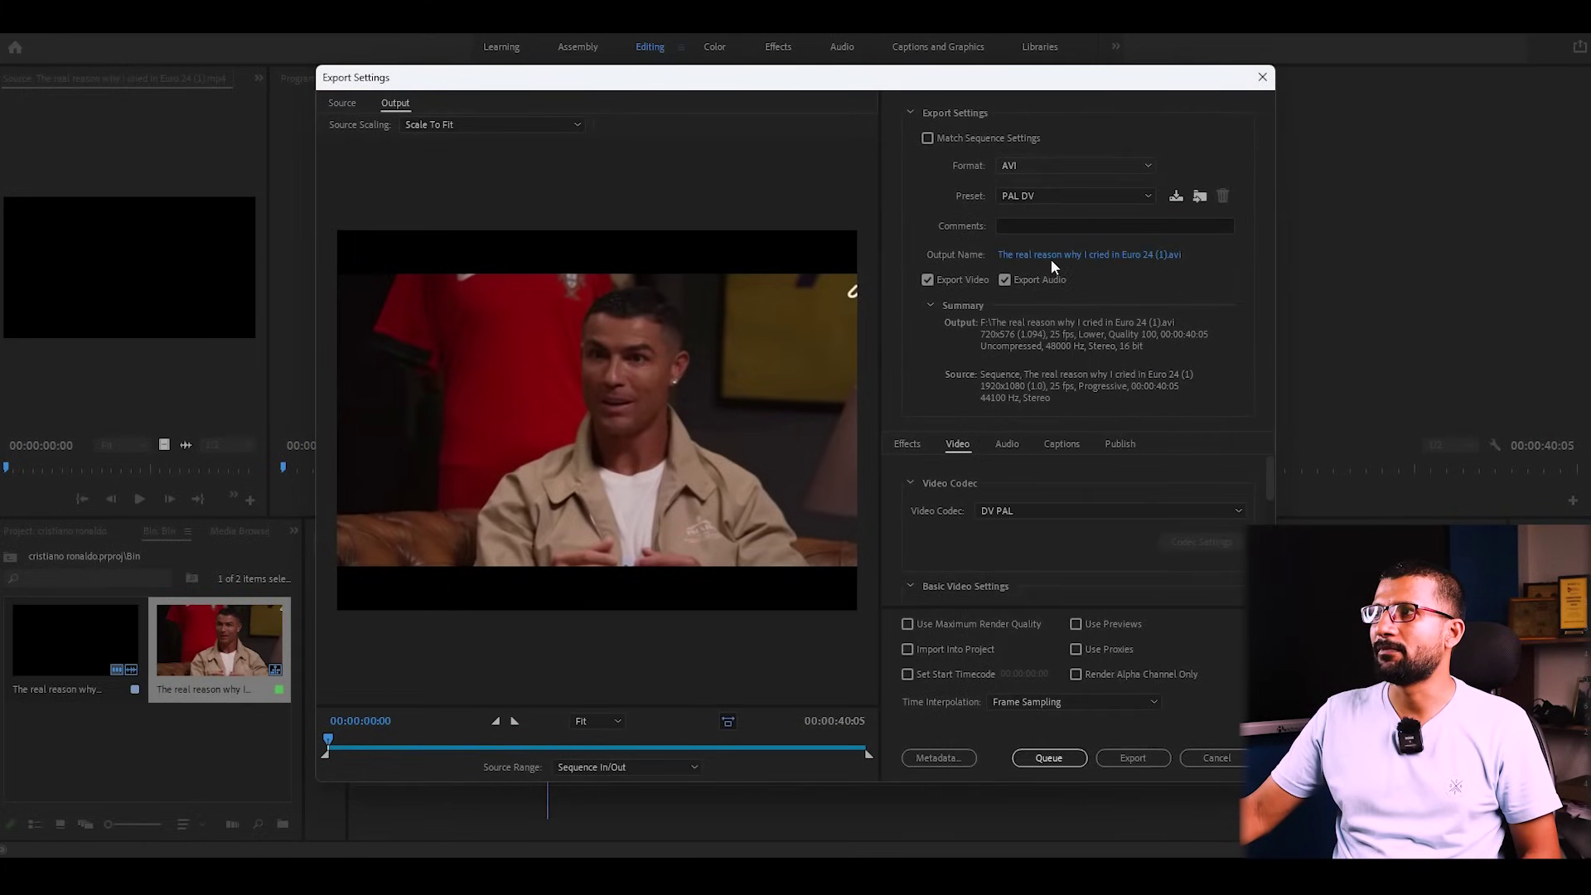
{"action": "left_click", "coordinate": [1069, 195]}
{"action": "left_click", "coordinate": [1191, 437]}
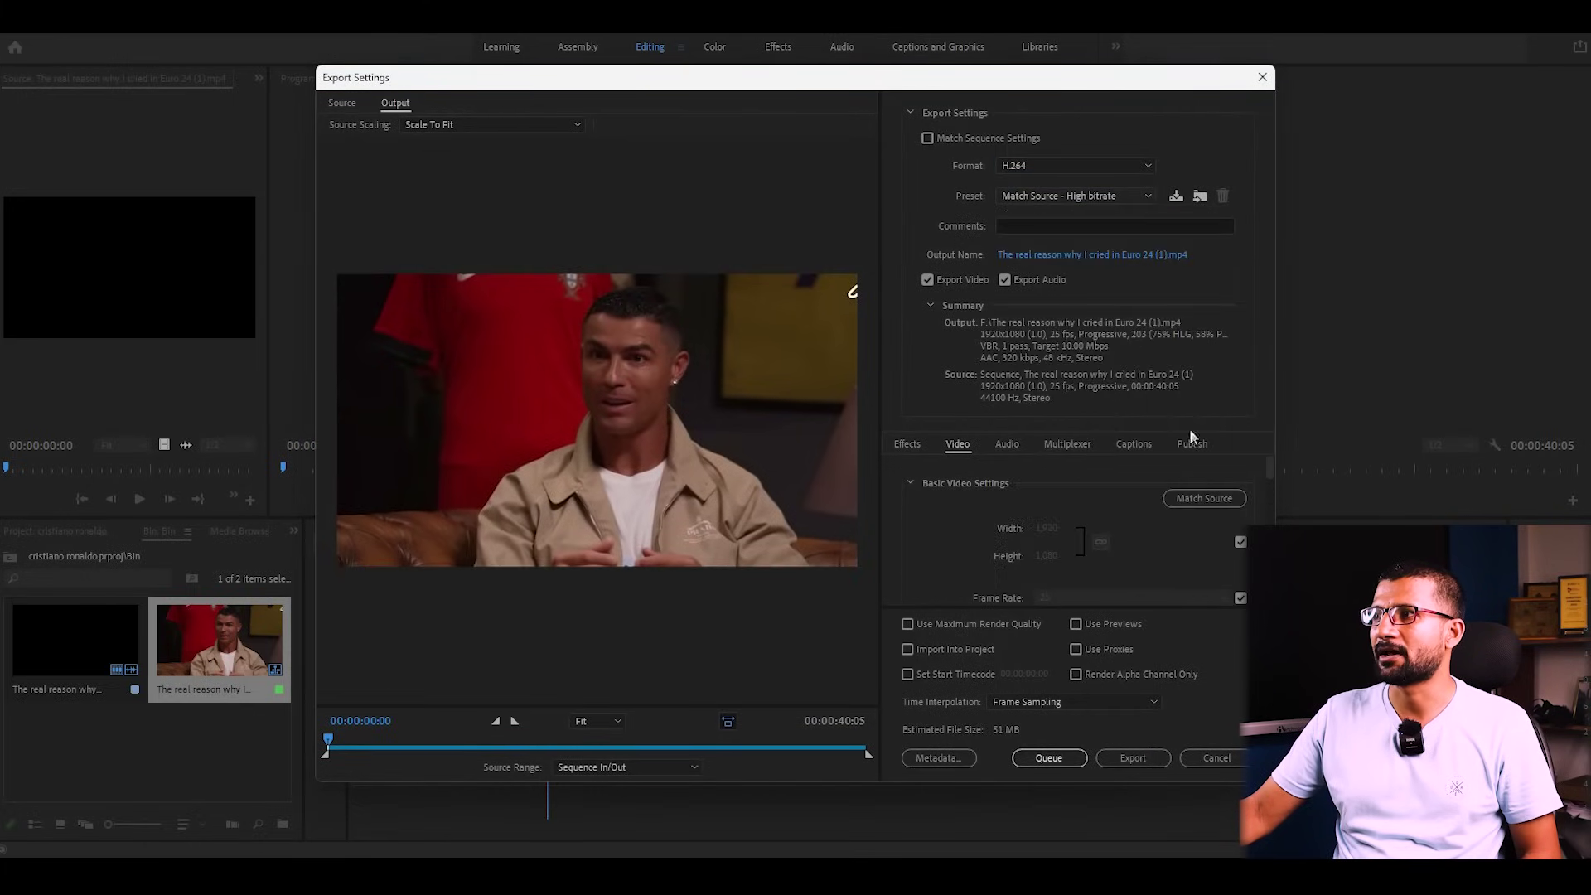
{"action": "left_click", "coordinate": [1139, 757]}
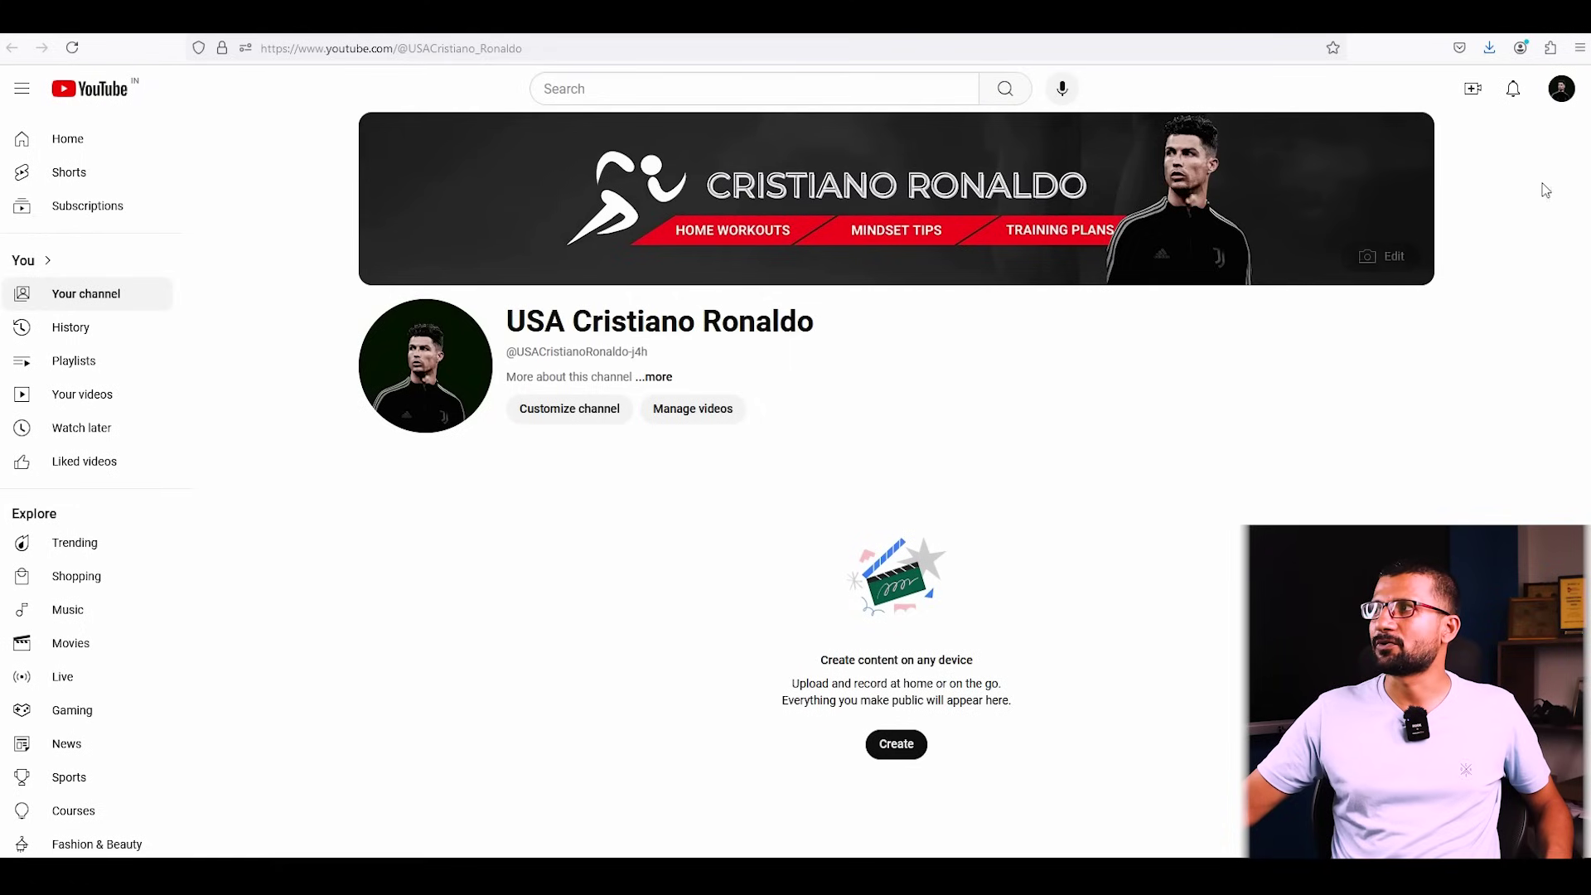
- Switch to the USA Cristiano Ronaldo YouTube channel and upload the exported interview clip from the Skill (F:) drive
{"action": "left_click", "coordinate": [1473, 89]}
{"action": "left_click", "coordinate": [1429, 129]}
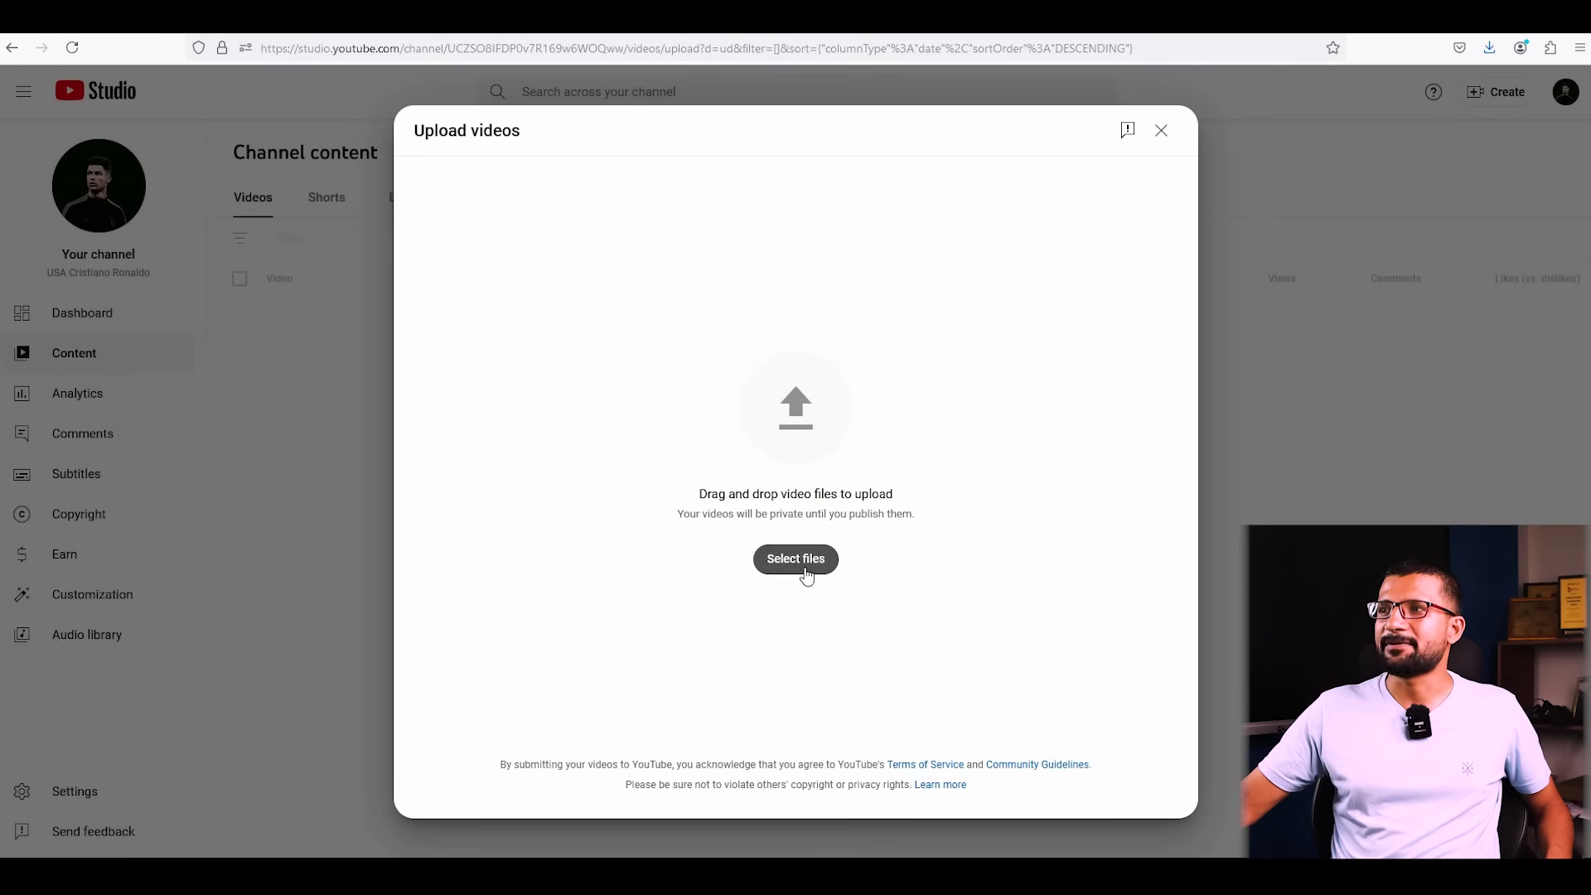
{"action": "left_click", "coordinate": [808, 565]}
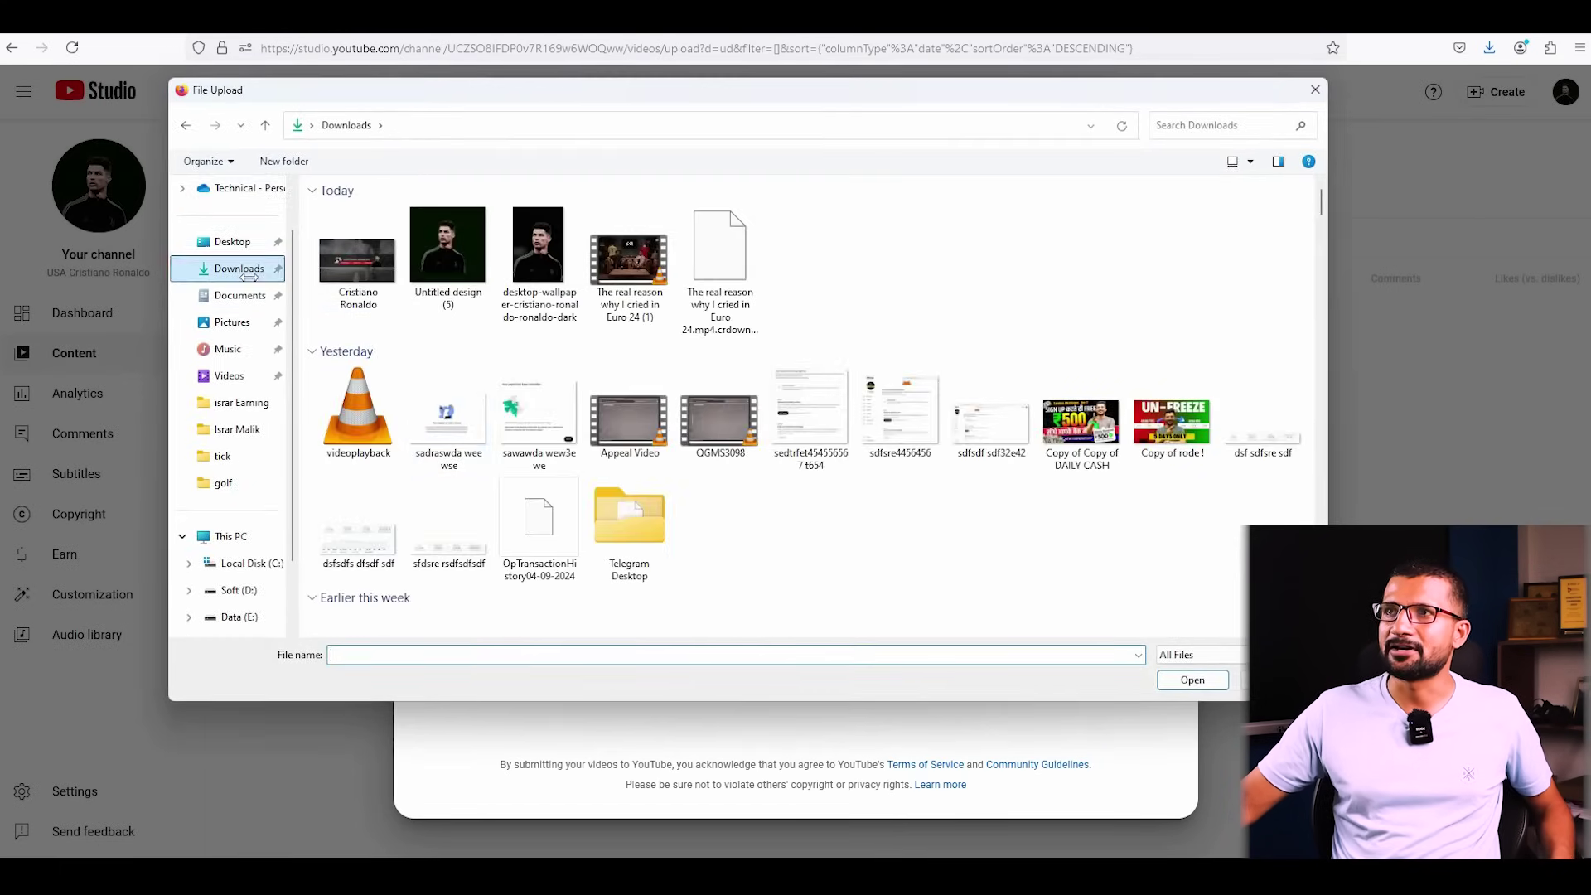
{"action": "scroll", "coordinate": [265, 470], "scroll_direction": "down", "scroll_amount": 1}
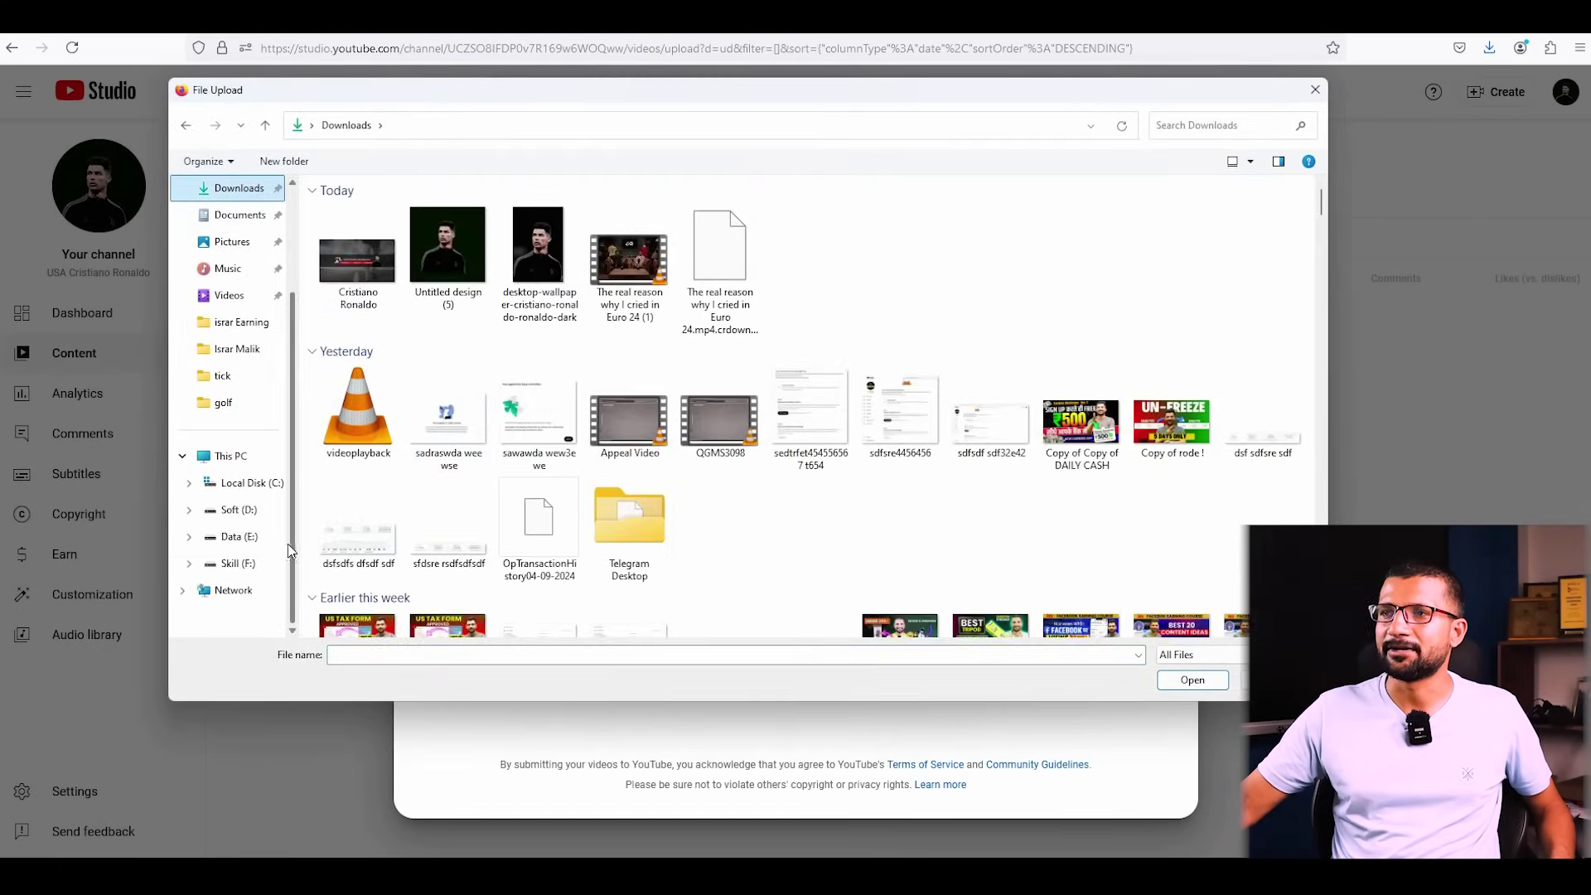
{"action": "left_click", "coordinate": [238, 563]}
{"action": "double_click", "coordinate": [560, 389]}
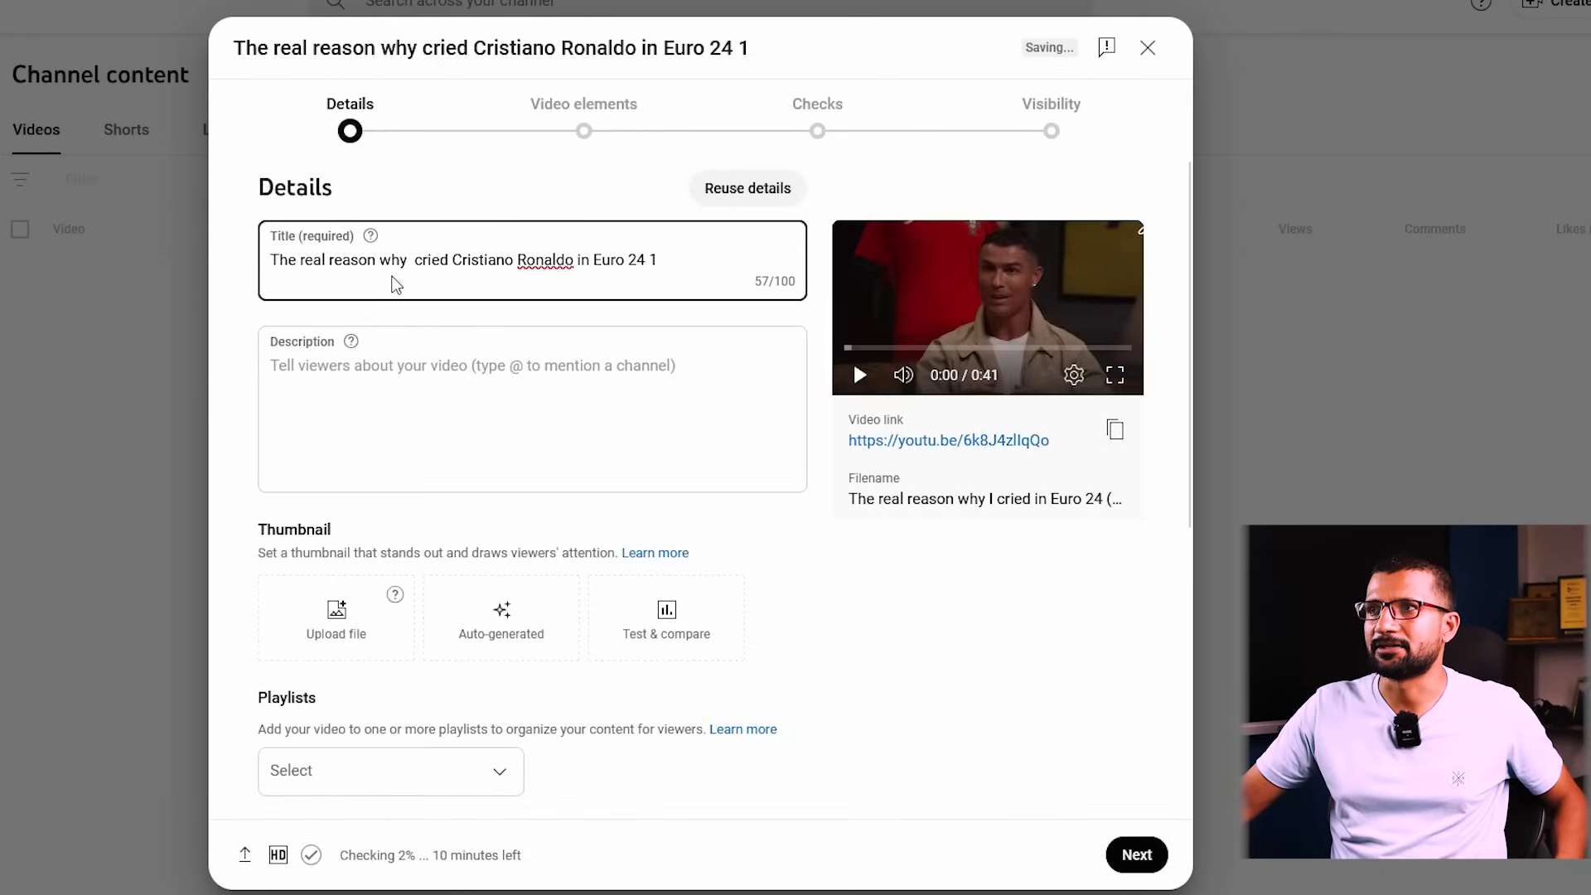
- Correct the video title to "The real reason why cried Cristiano Ronaldo in Euro CUP 2024", removing the trailing 1
{"action": "left_click_drag", "start_coordinate": [391, 259], "coordinate": [411, 260]}
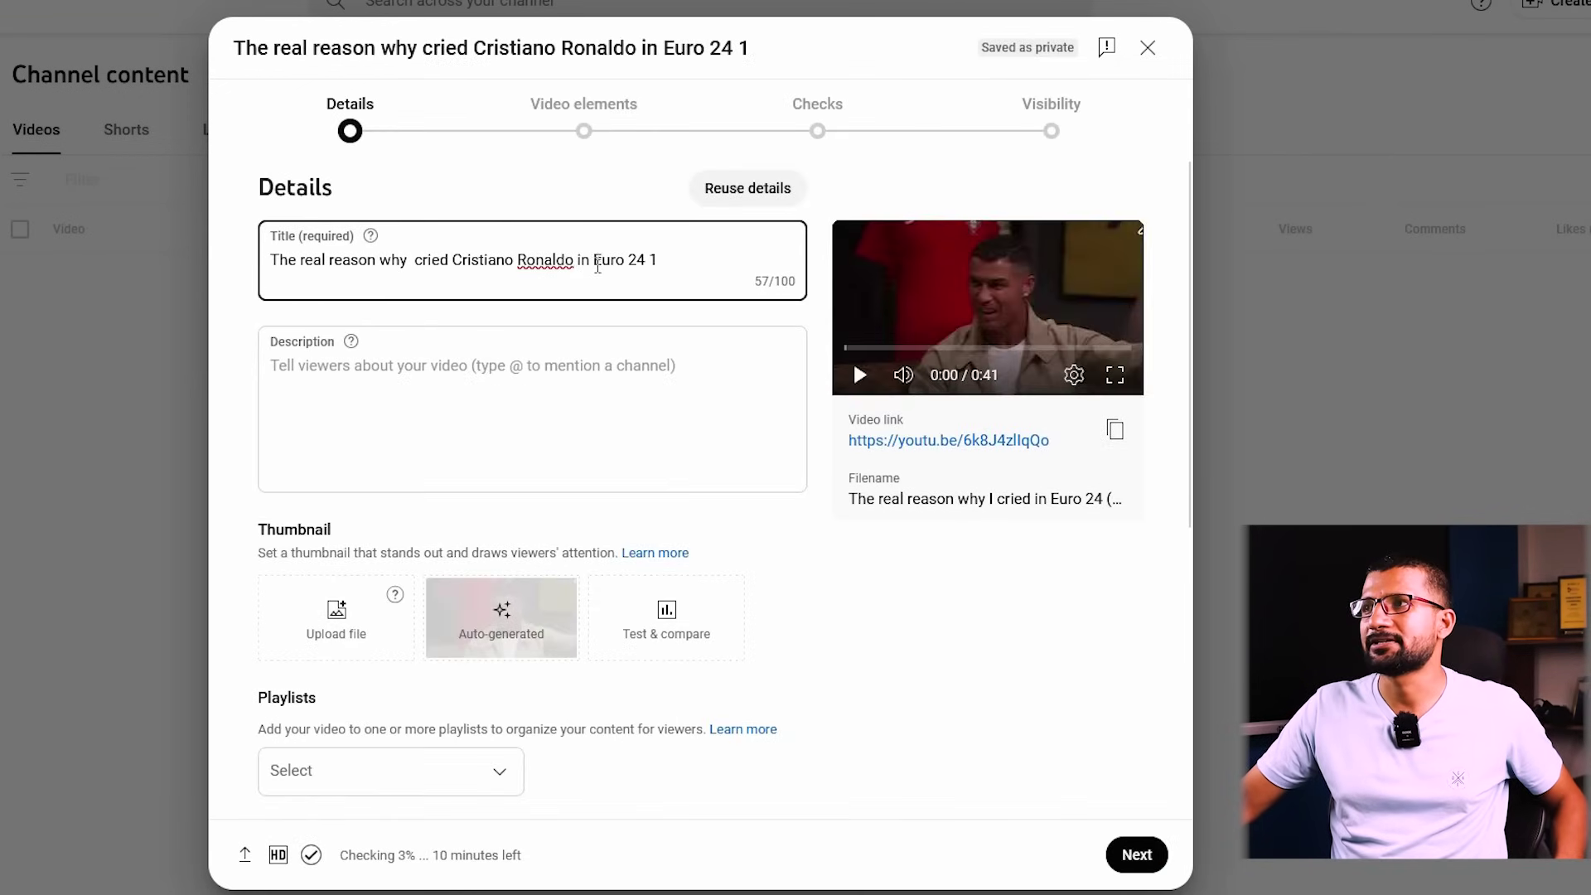
{"action": "key", "text": "Left"}
{"action": "key", "text": "Left"}
{"action": "key", "text": "Left"}
{"action": "key", "text": "Left"}
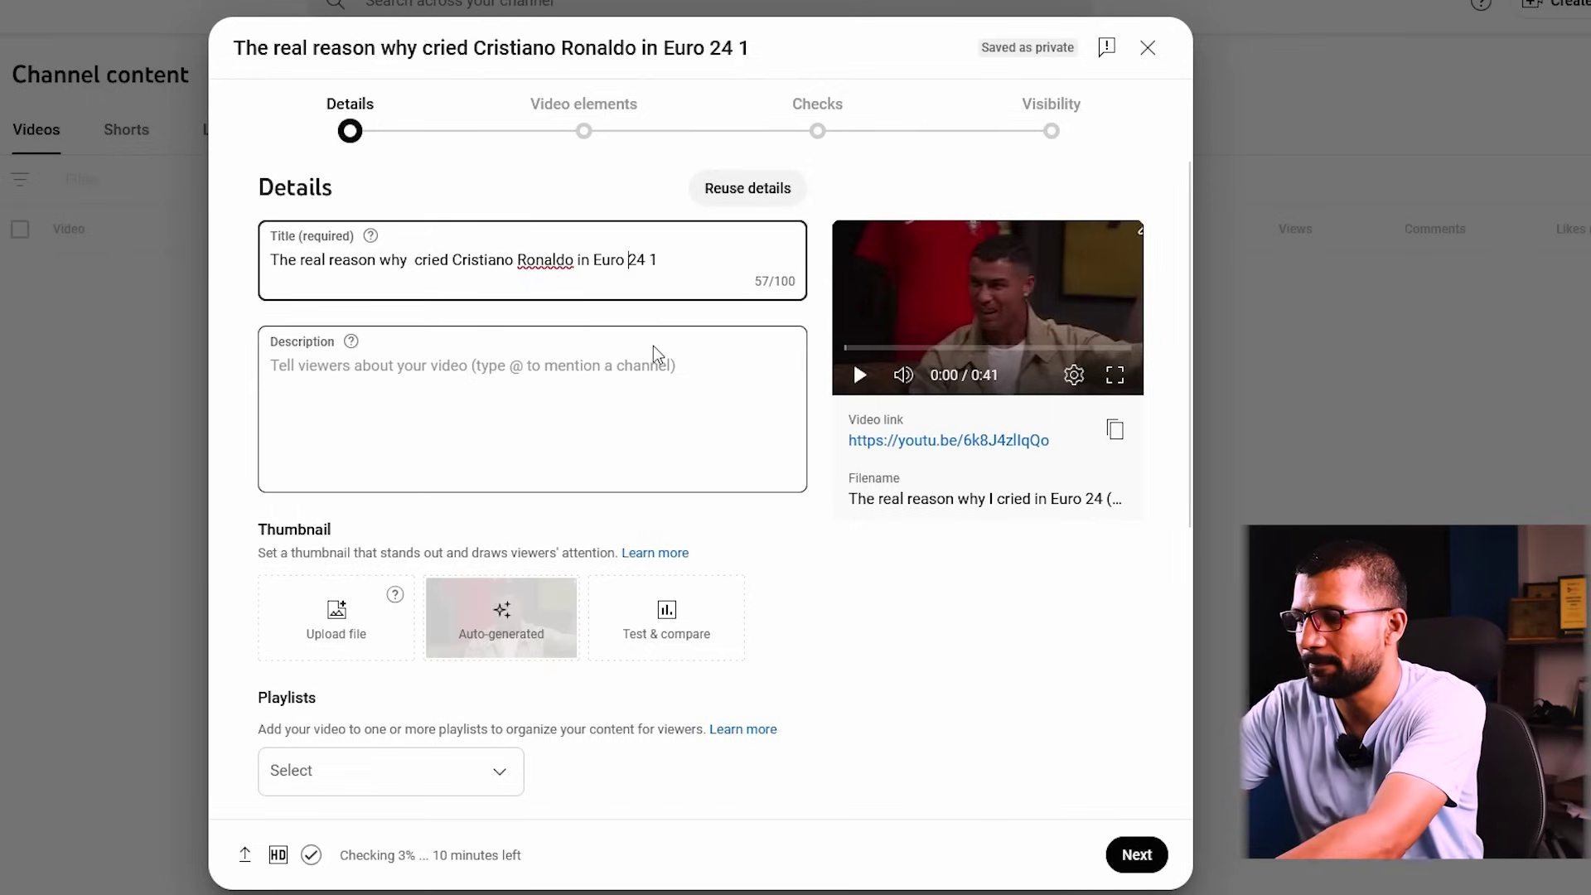
{"action": "type", "text": "CUP 20"}
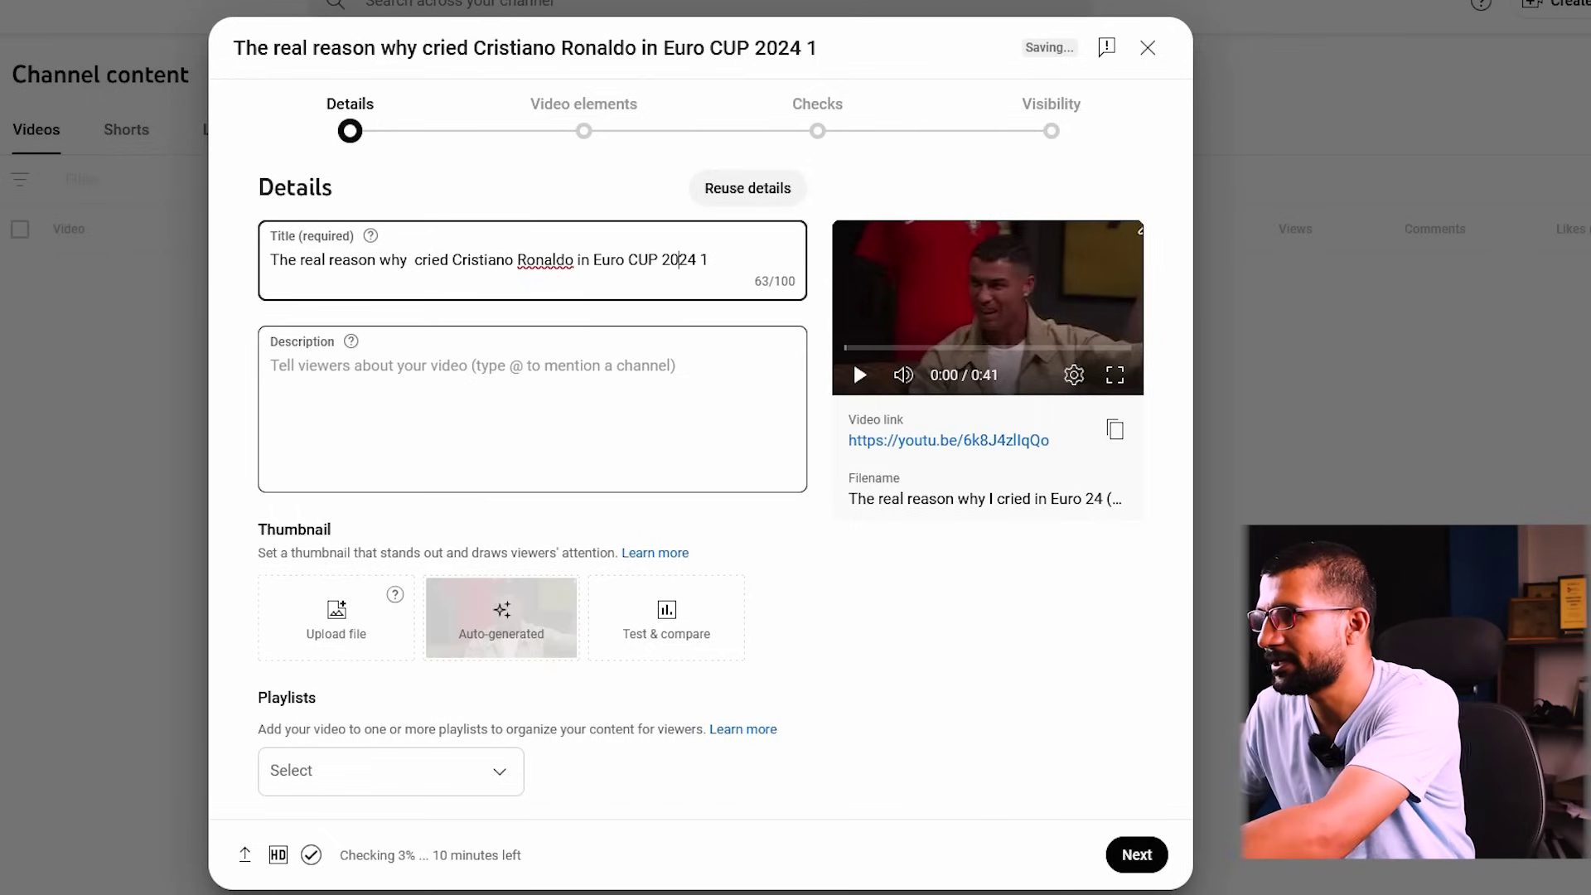
{"action": "key", "text": "End"}
{"action": "key", "text": "BackSpace"}
{"action": "key", "text": "BackSpace"}
- Copy the three description paragraphs without hashtags from the "Cristiano Ronaldo: WHY He Cried" answer in ChatGPT into the YouTube video's description
{"action": "left_click", "coordinate": [328, 362]}
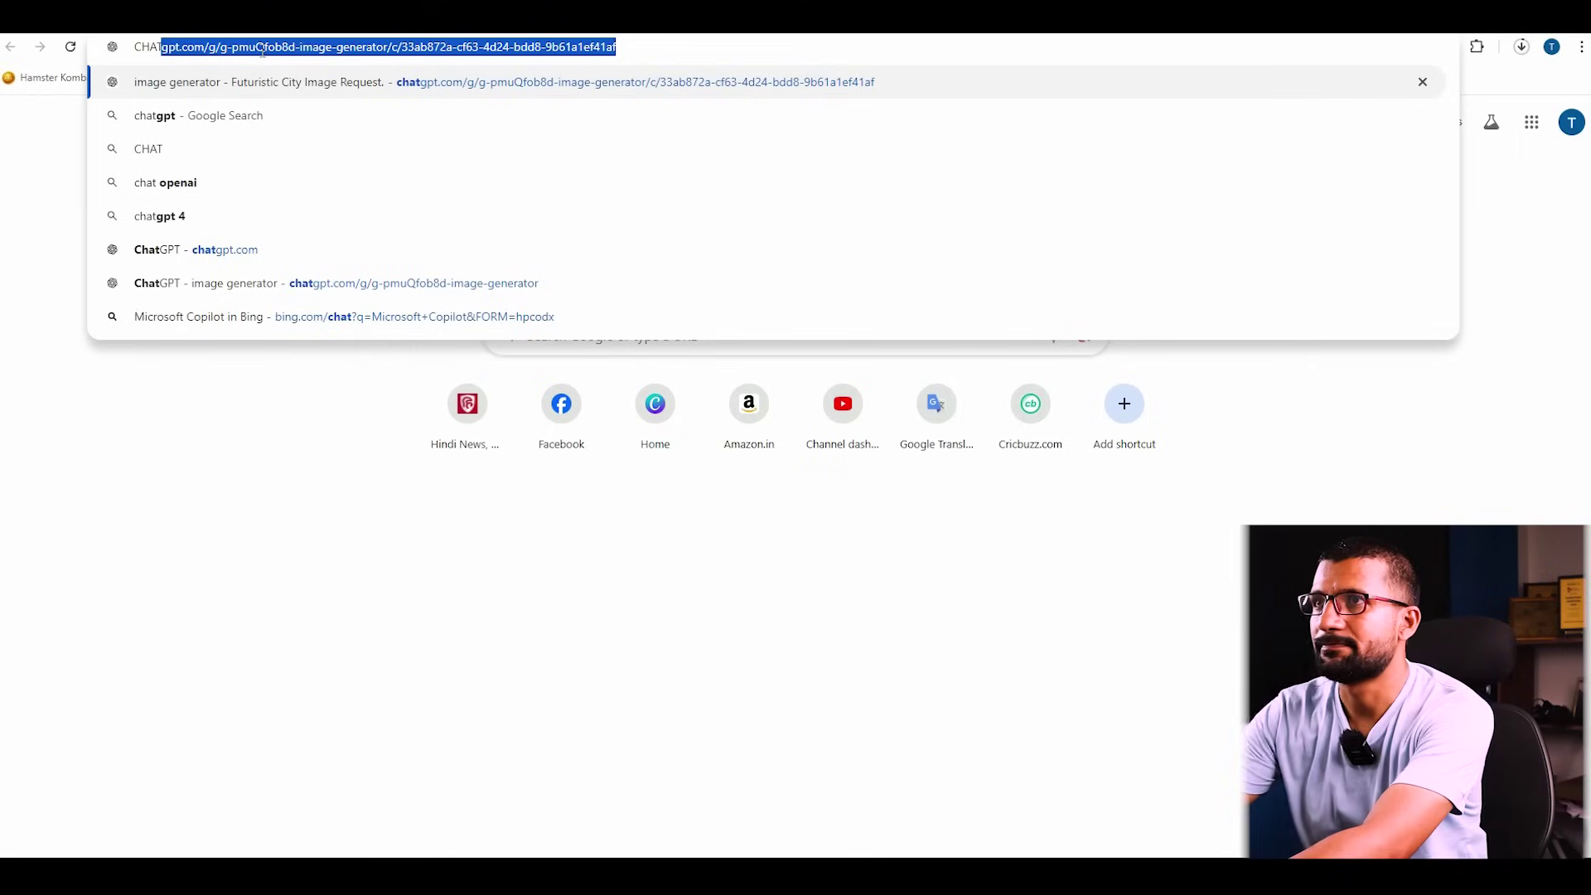
{"action": "left_click", "coordinate": [274, 83]}
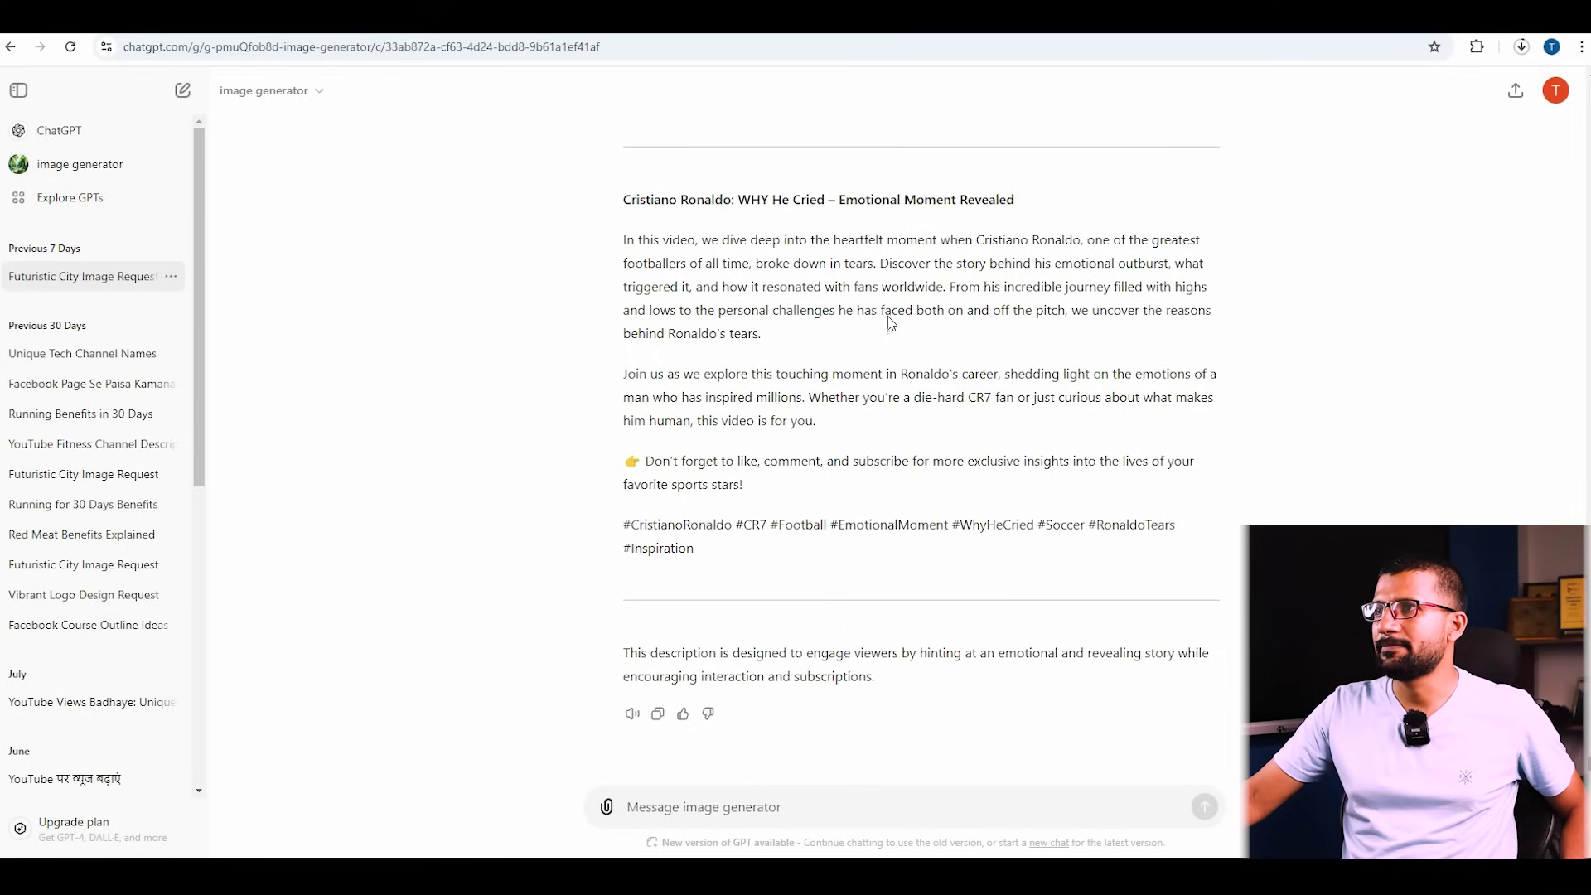
{"action": "left_click_drag", "start_coordinate": [626, 244], "coordinate": [898, 480]}
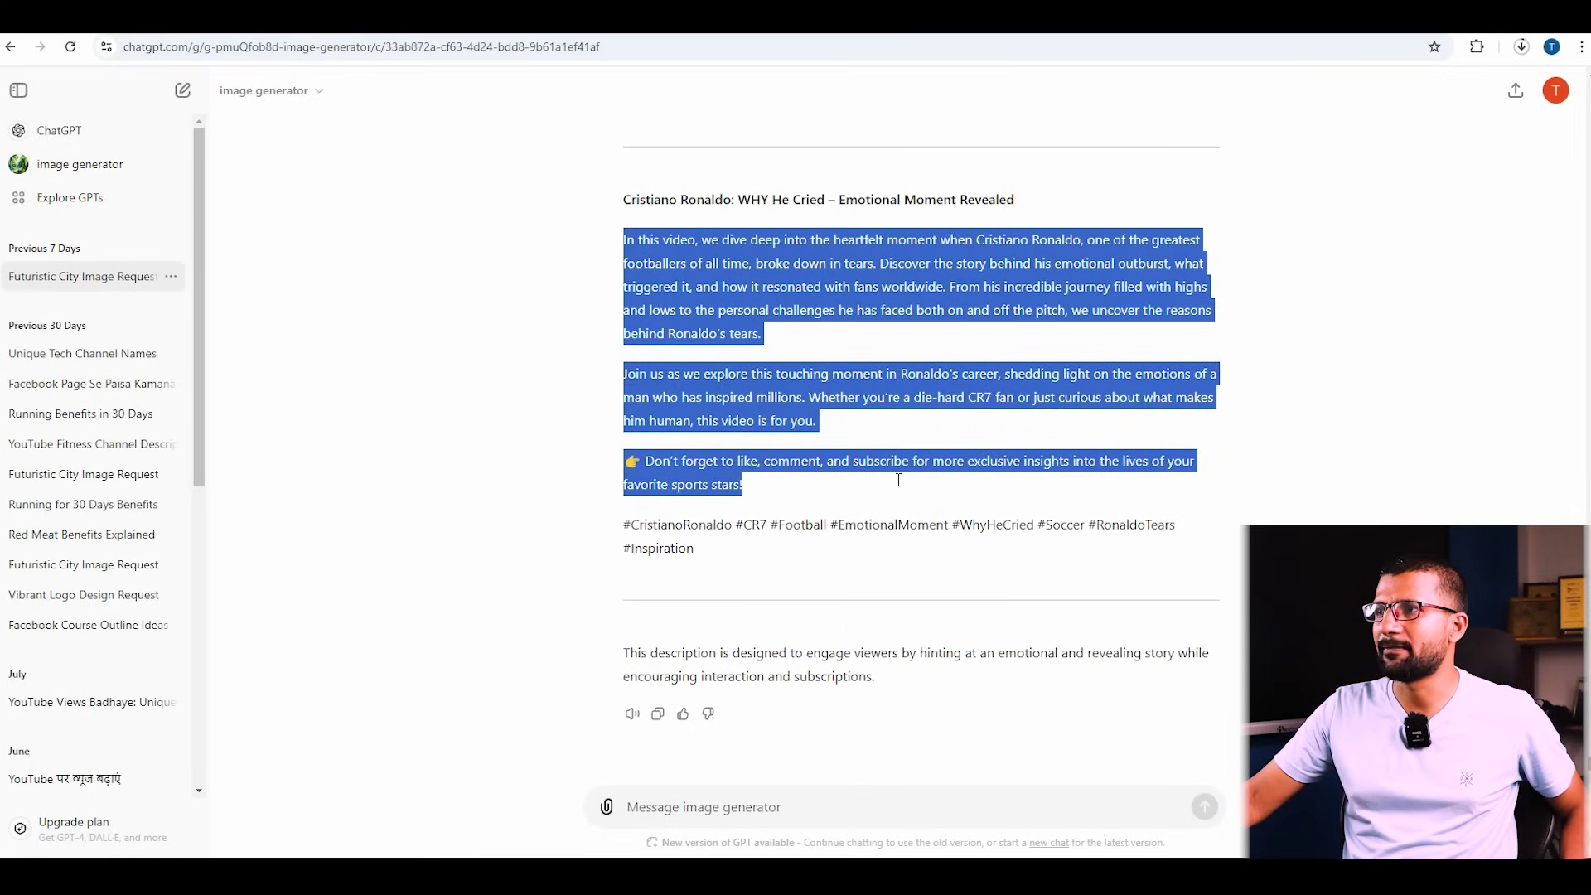
{"action": "right_click", "coordinate": [689, 282]}
{"action": "left_click", "coordinate": [721, 291]}
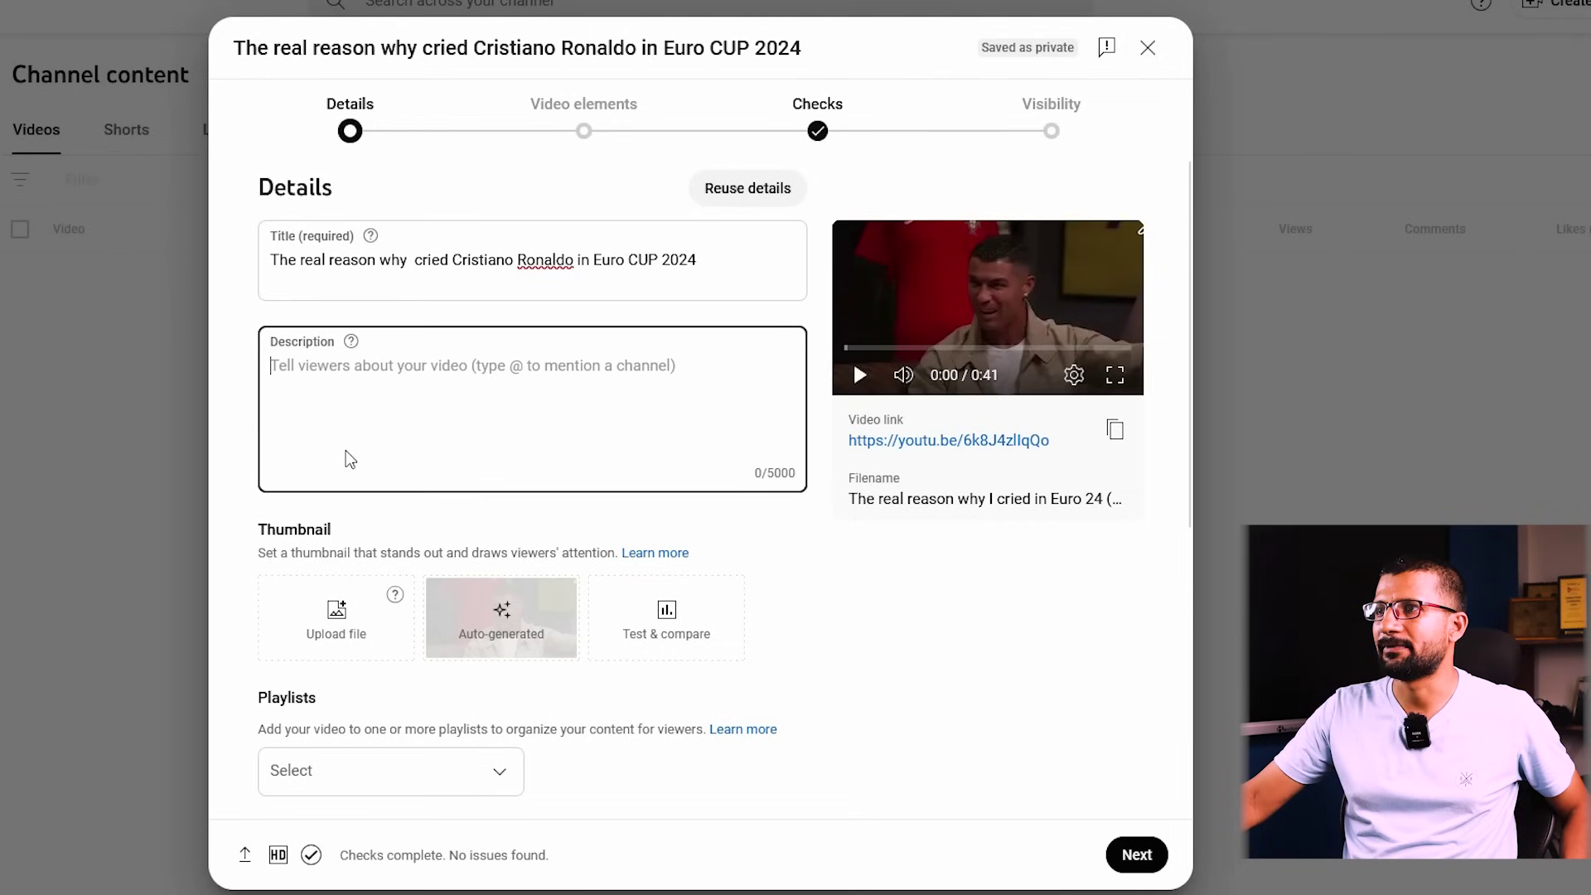
{"action": "right_click", "coordinate": [333, 388]}
{"action": "left_click", "coordinate": [384, 537]}
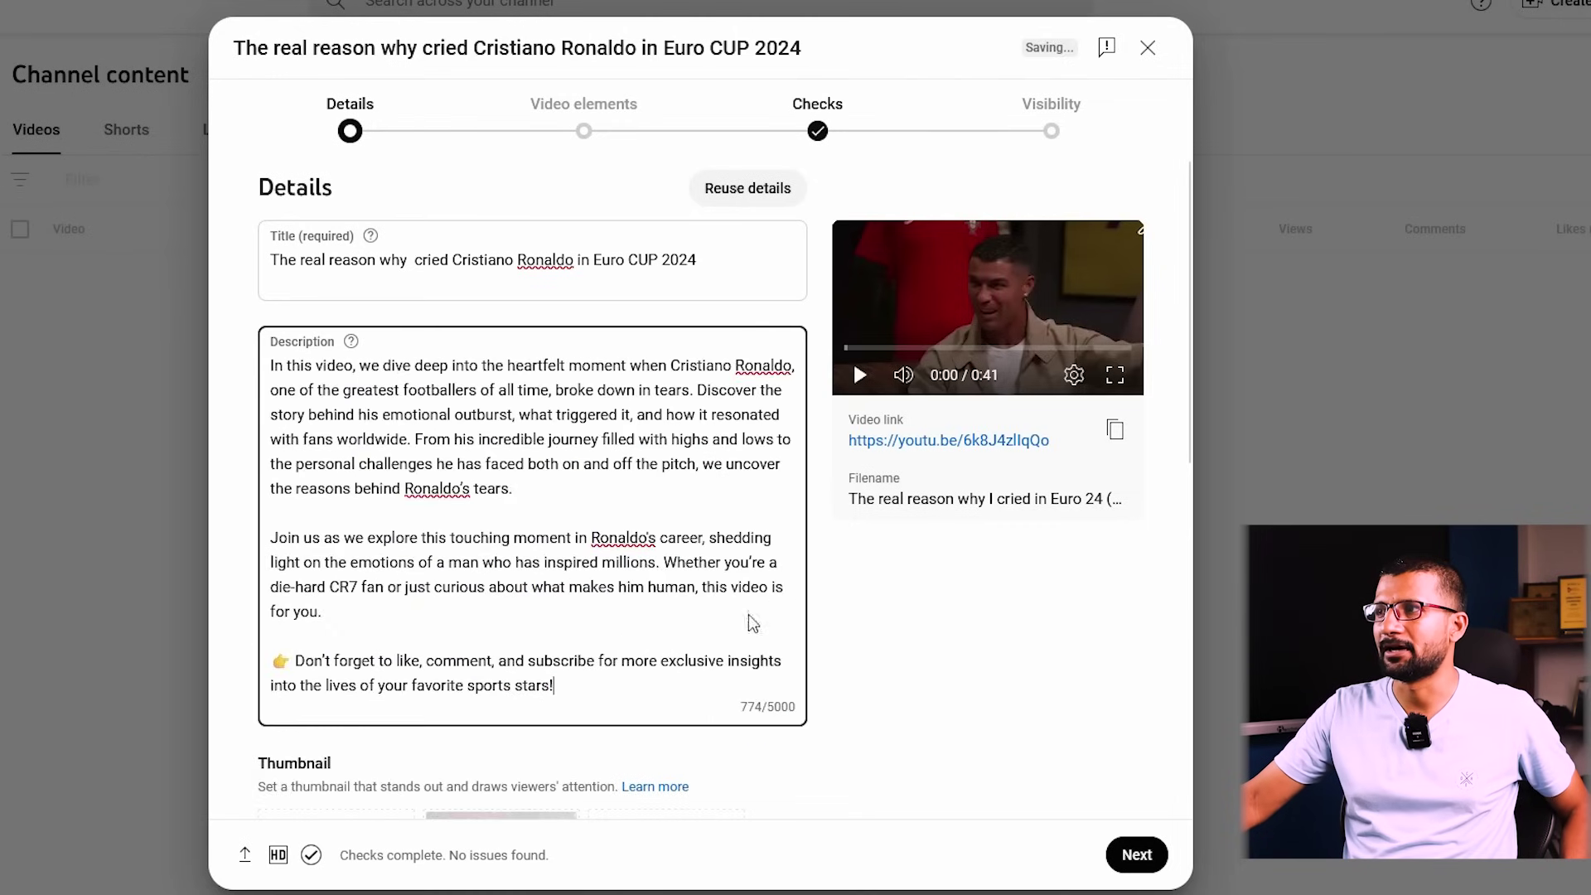
{"action": "scroll", "coordinate": [344, 392], "scroll_direction": "down", "scroll_amount": 6}
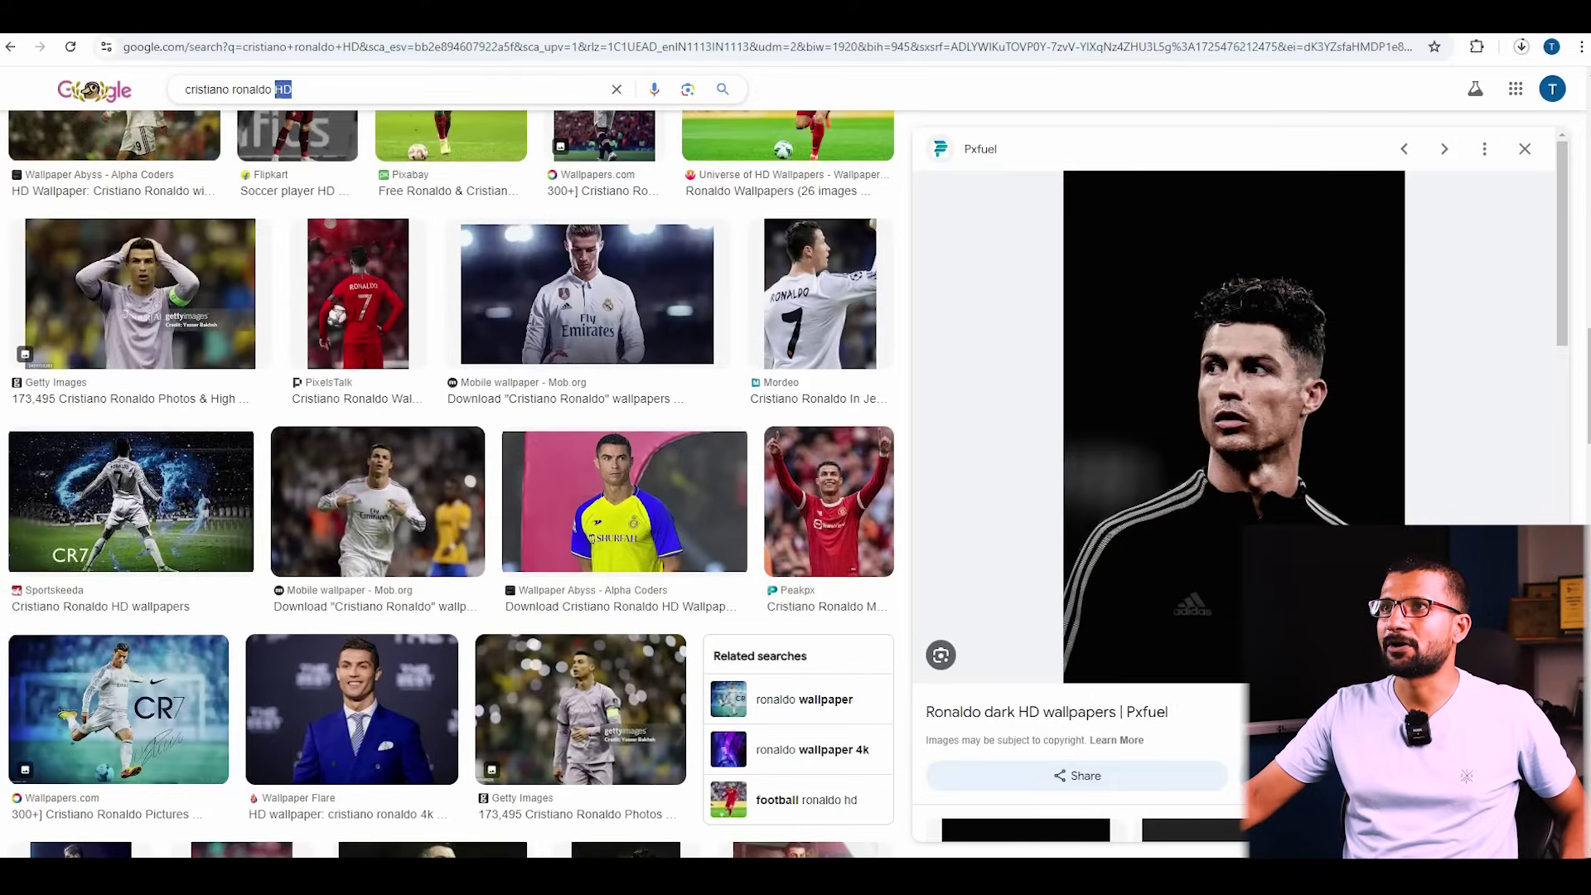
- Search Google Images for "cristiano ronaldo crying images" and preview several photos, including the Facebook, Getty Images and FOX Sports results
{"action": "type", "text": "crying images"}
{"action": "key", "text": "Return"}
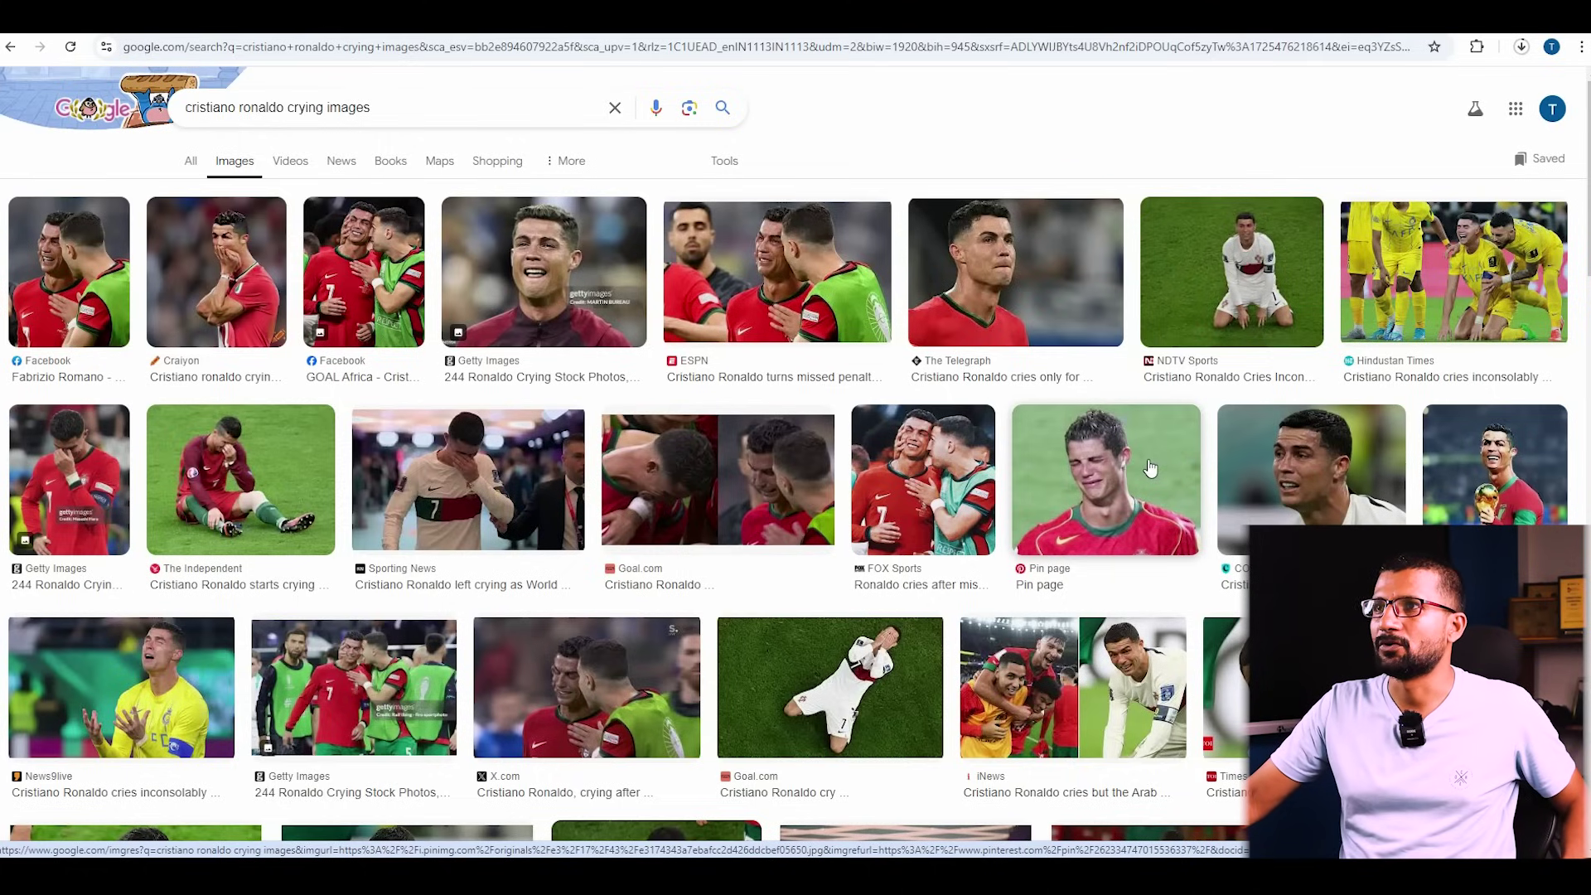
{"action": "left_click", "coordinate": [365, 281]}
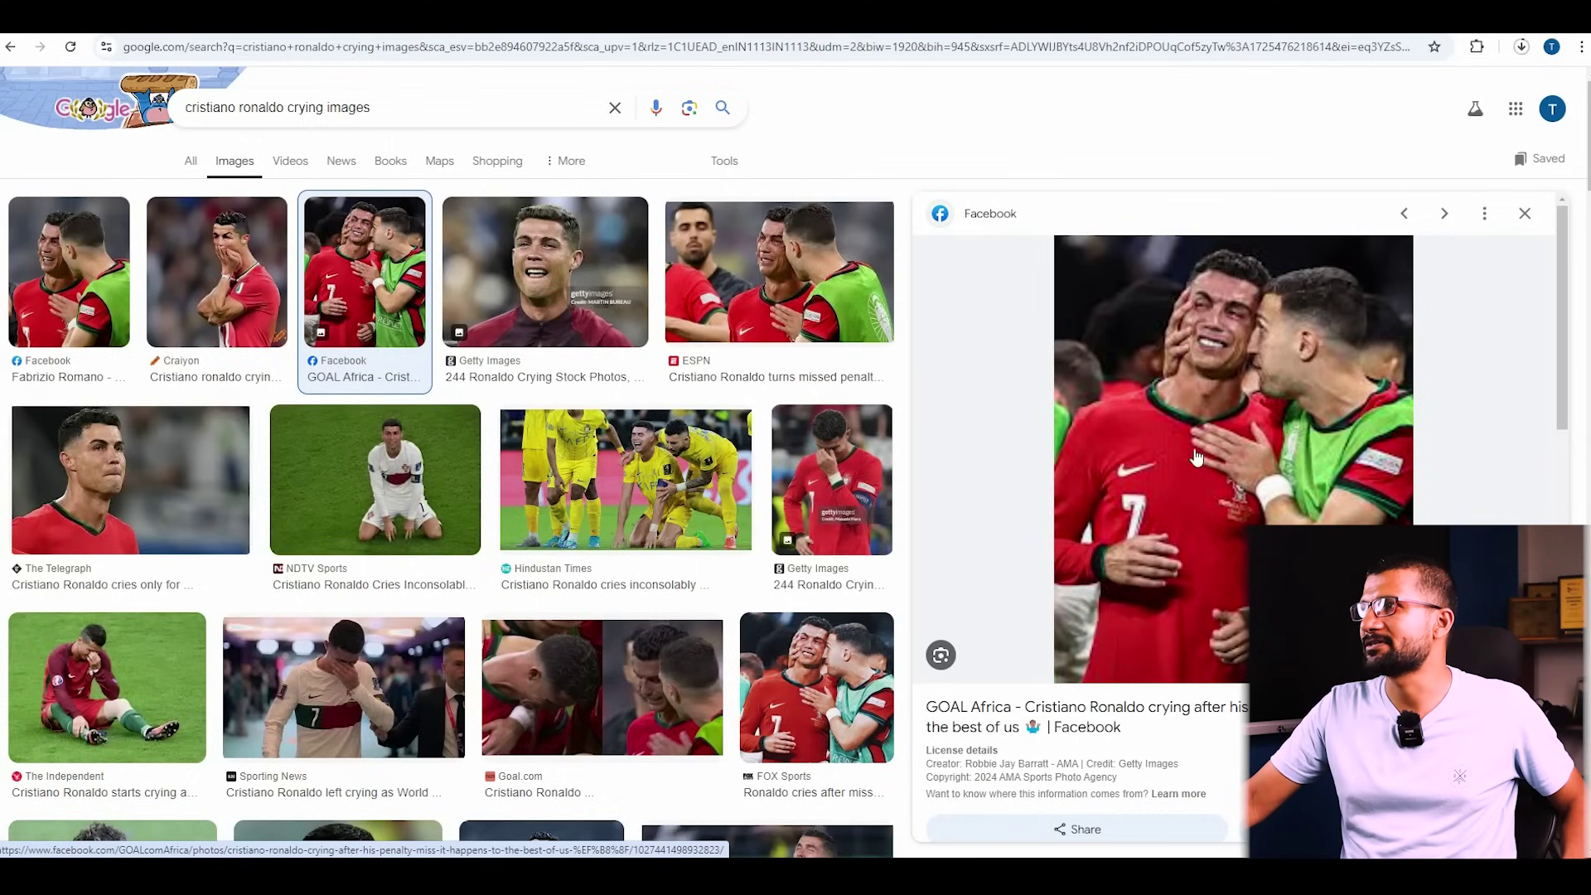
{"action": "left_click", "coordinate": [108, 688]}
{"action": "left_click", "coordinate": [800, 570]}
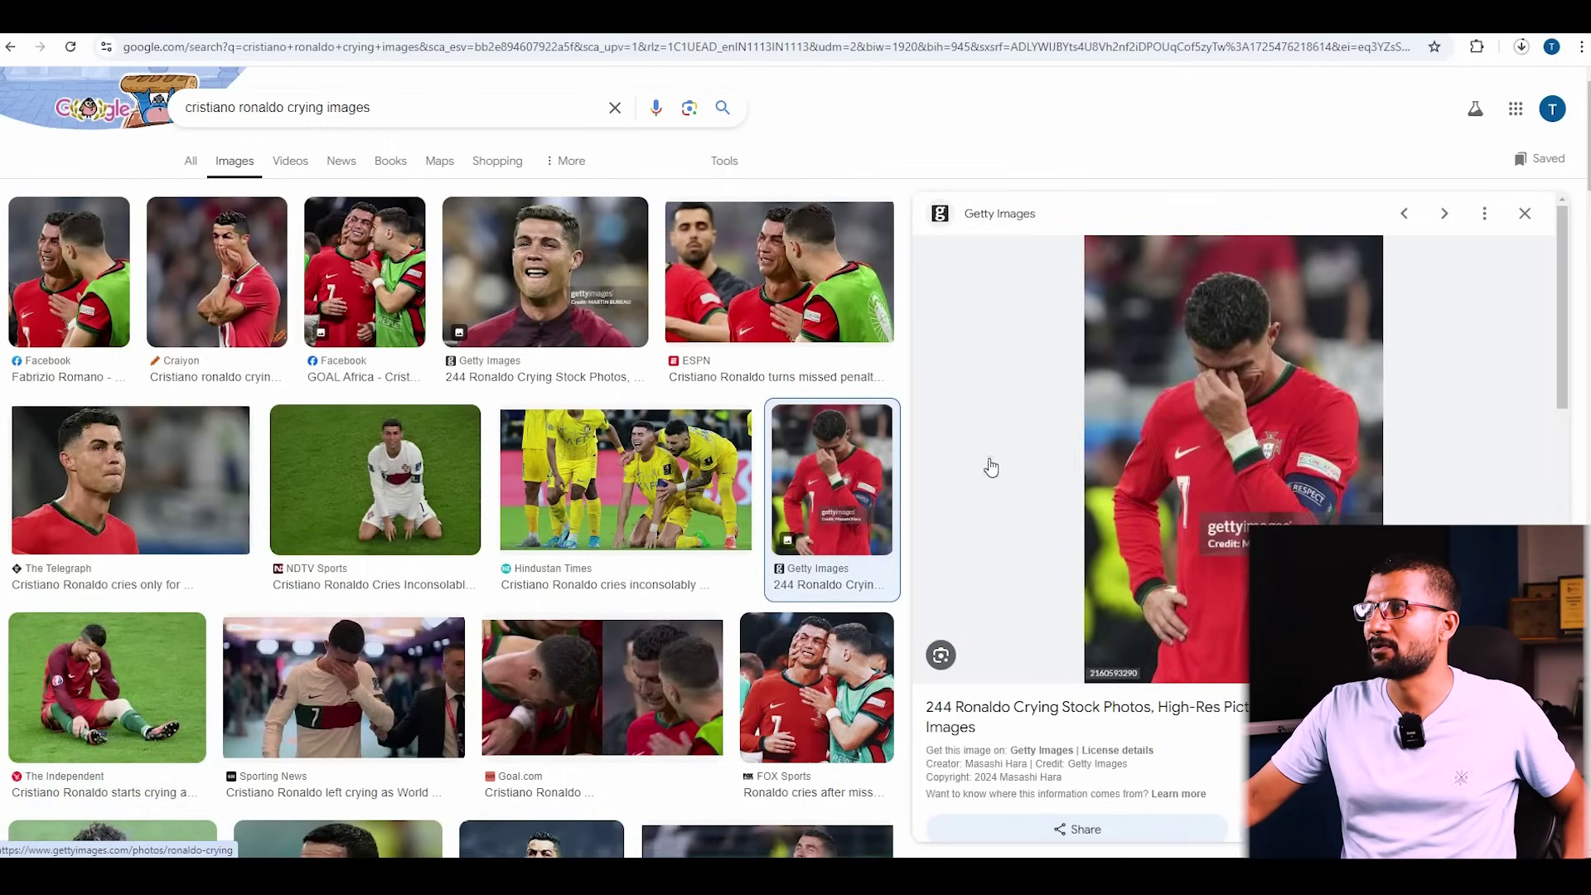
{"action": "left_click", "coordinate": [821, 694]}
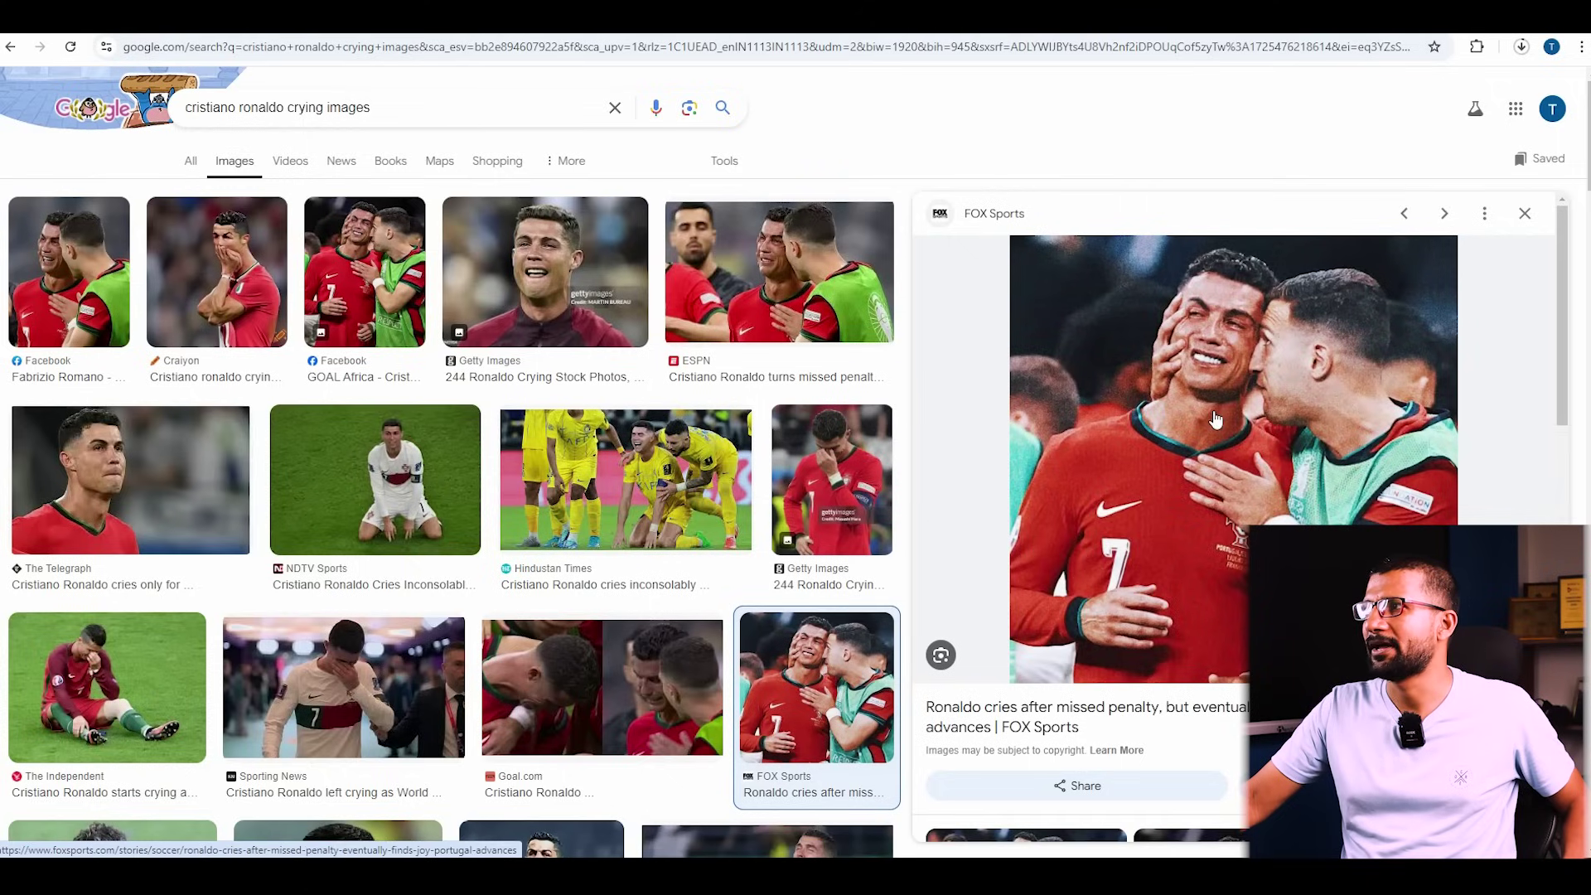
- Open The Telegraph's close-up photo of Ronaldo in the red shirt and save it to the Downloads folder
{"action": "key", "text": "alt+Left"}
{"action": "right_click", "coordinate": [1164, 379]}
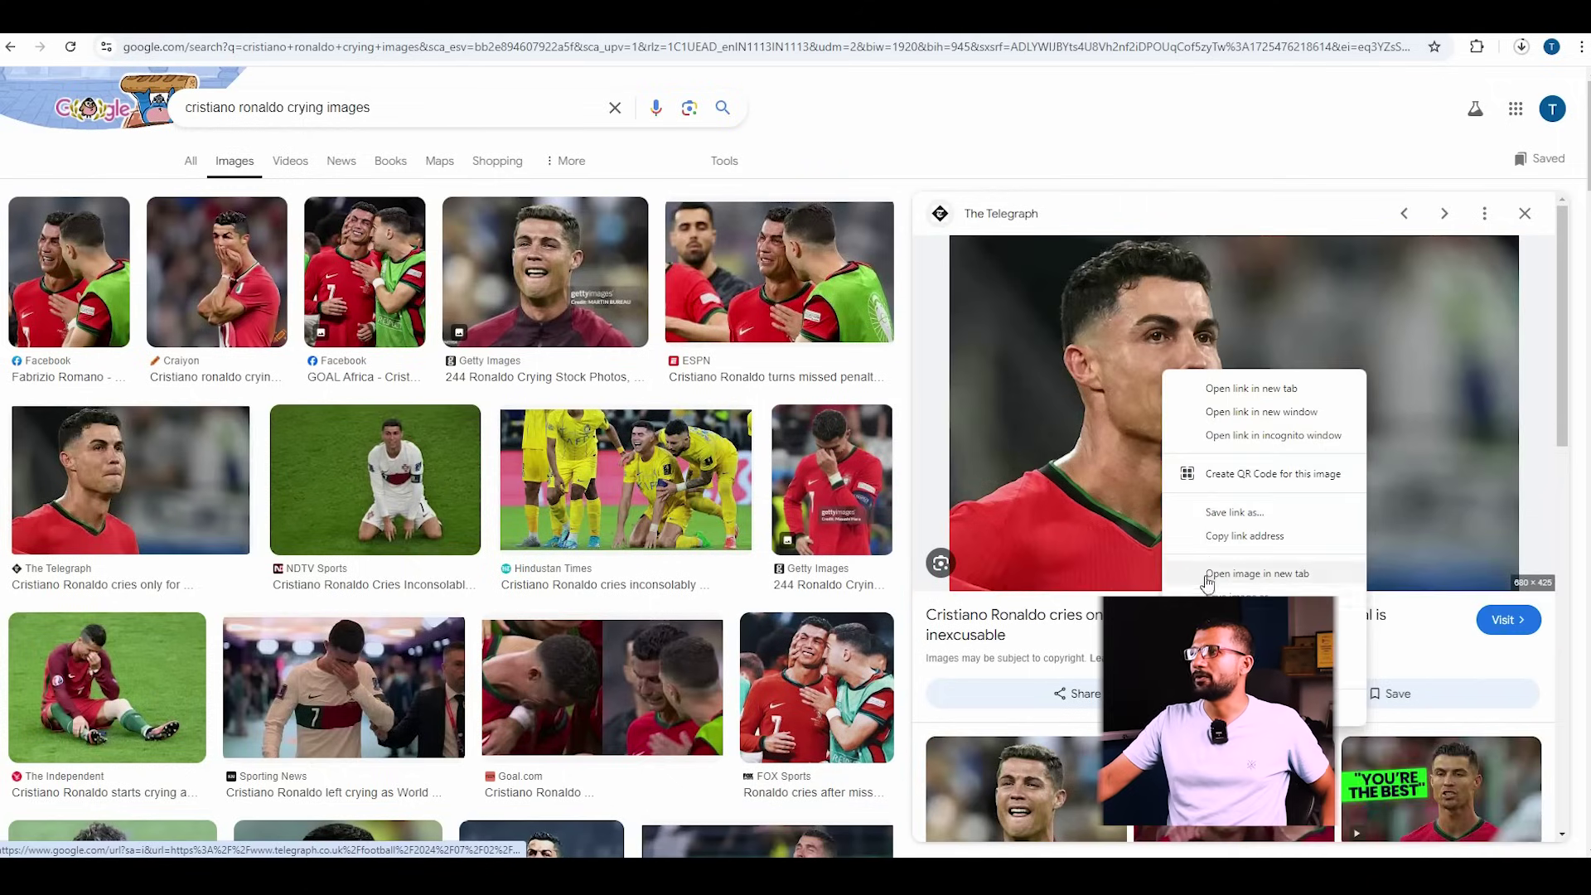
{"action": "left_click", "coordinate": [1219, 569]}
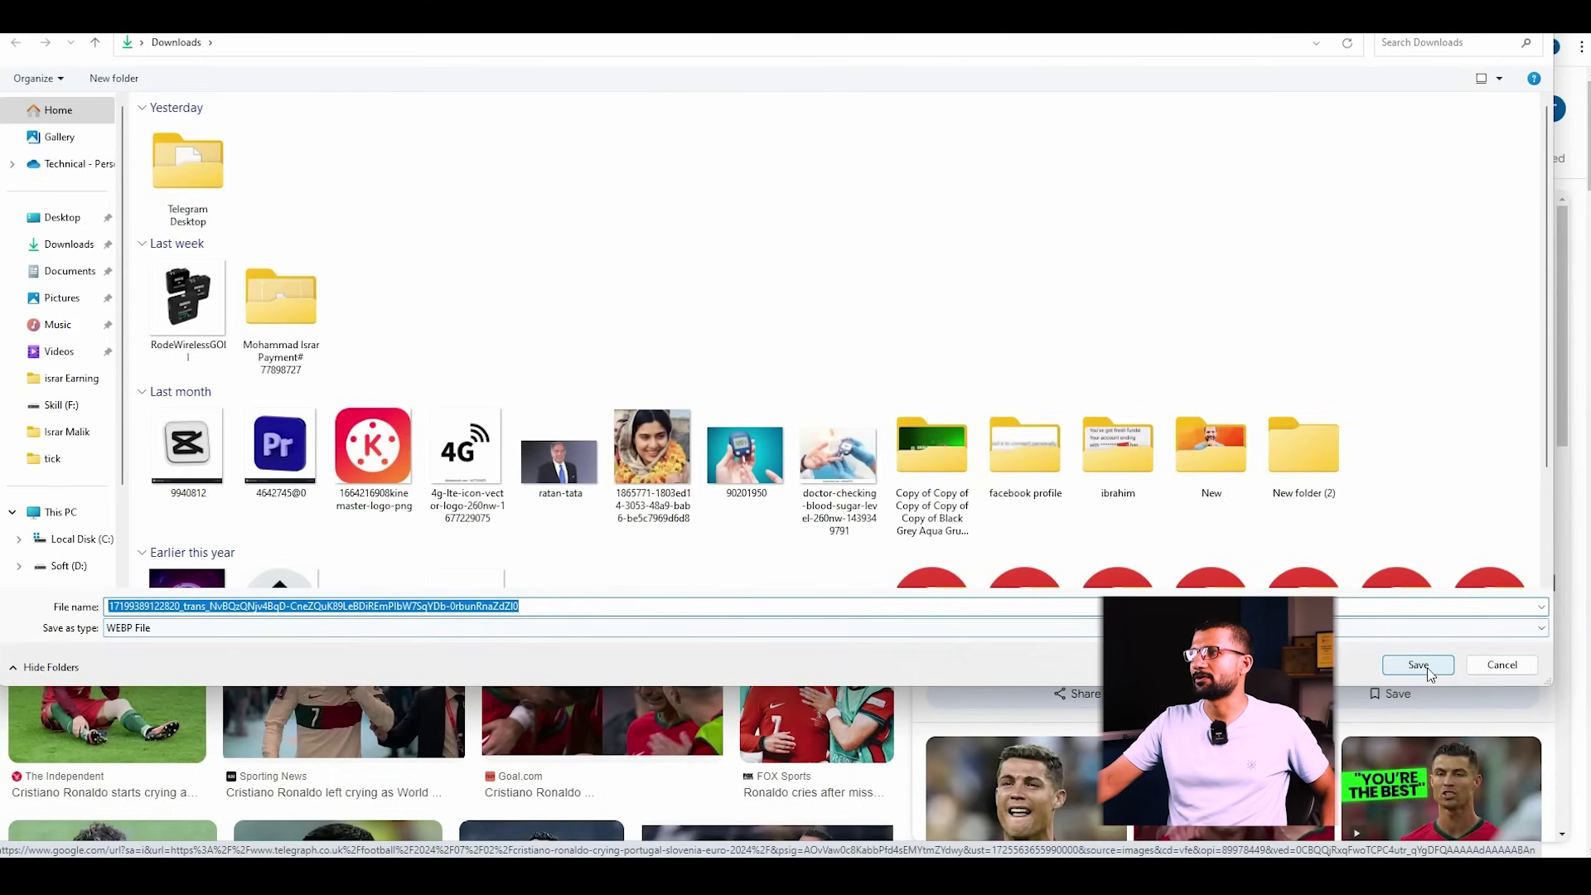
{"action": "left_click", "coordinate": [1417, 665]}
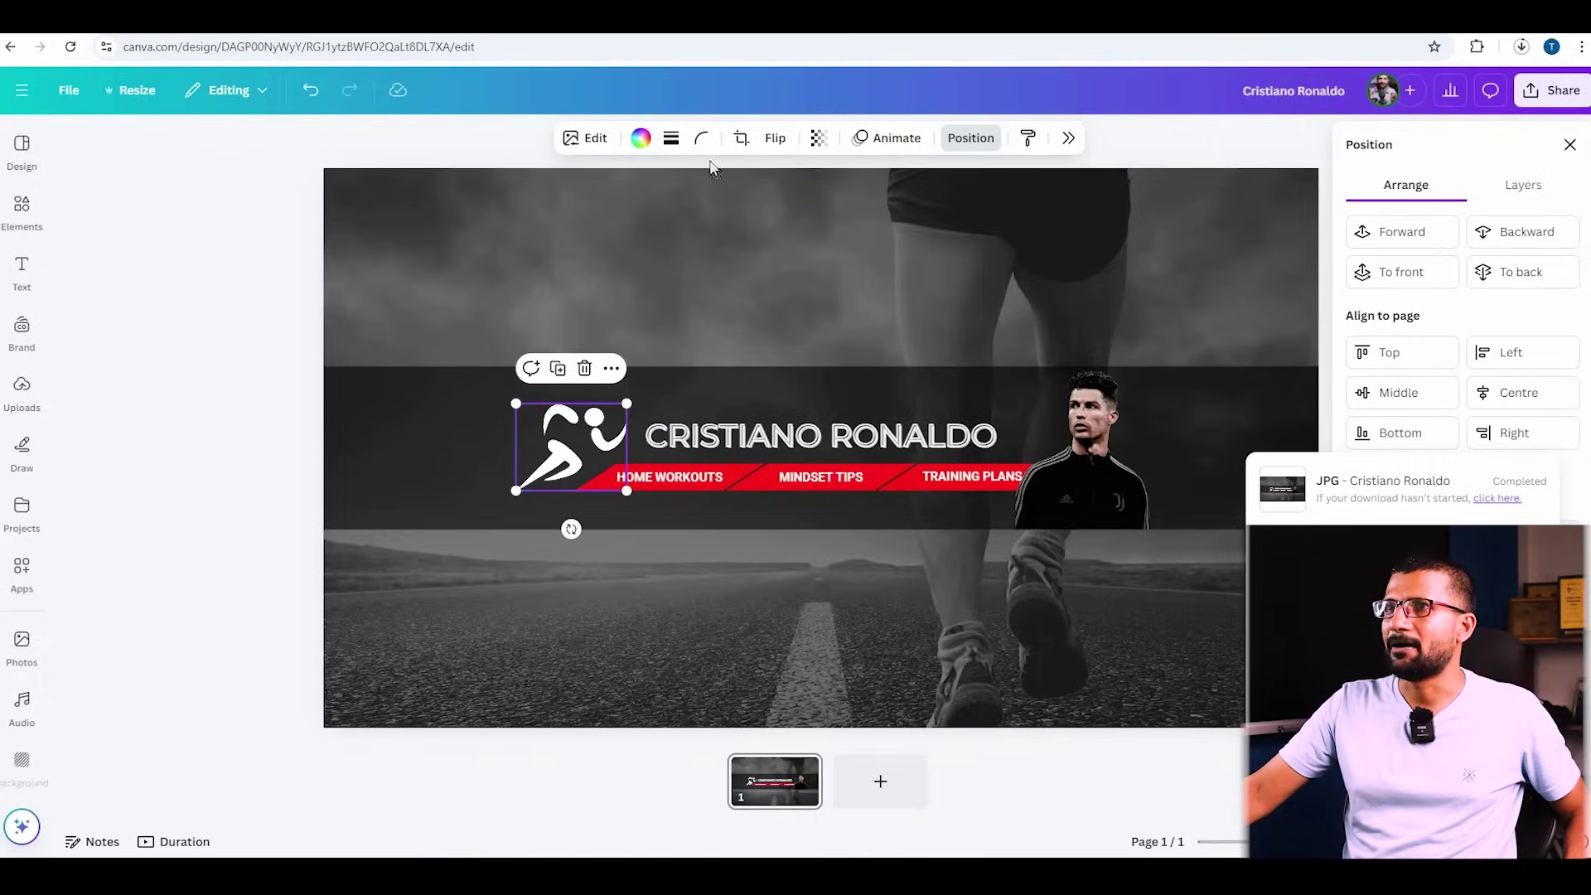
- Create a new YouTube Thumbnail design in Canva and apply the "How to create your own channel" template
{"action": "left_click", "coordinate": [155, 324]}
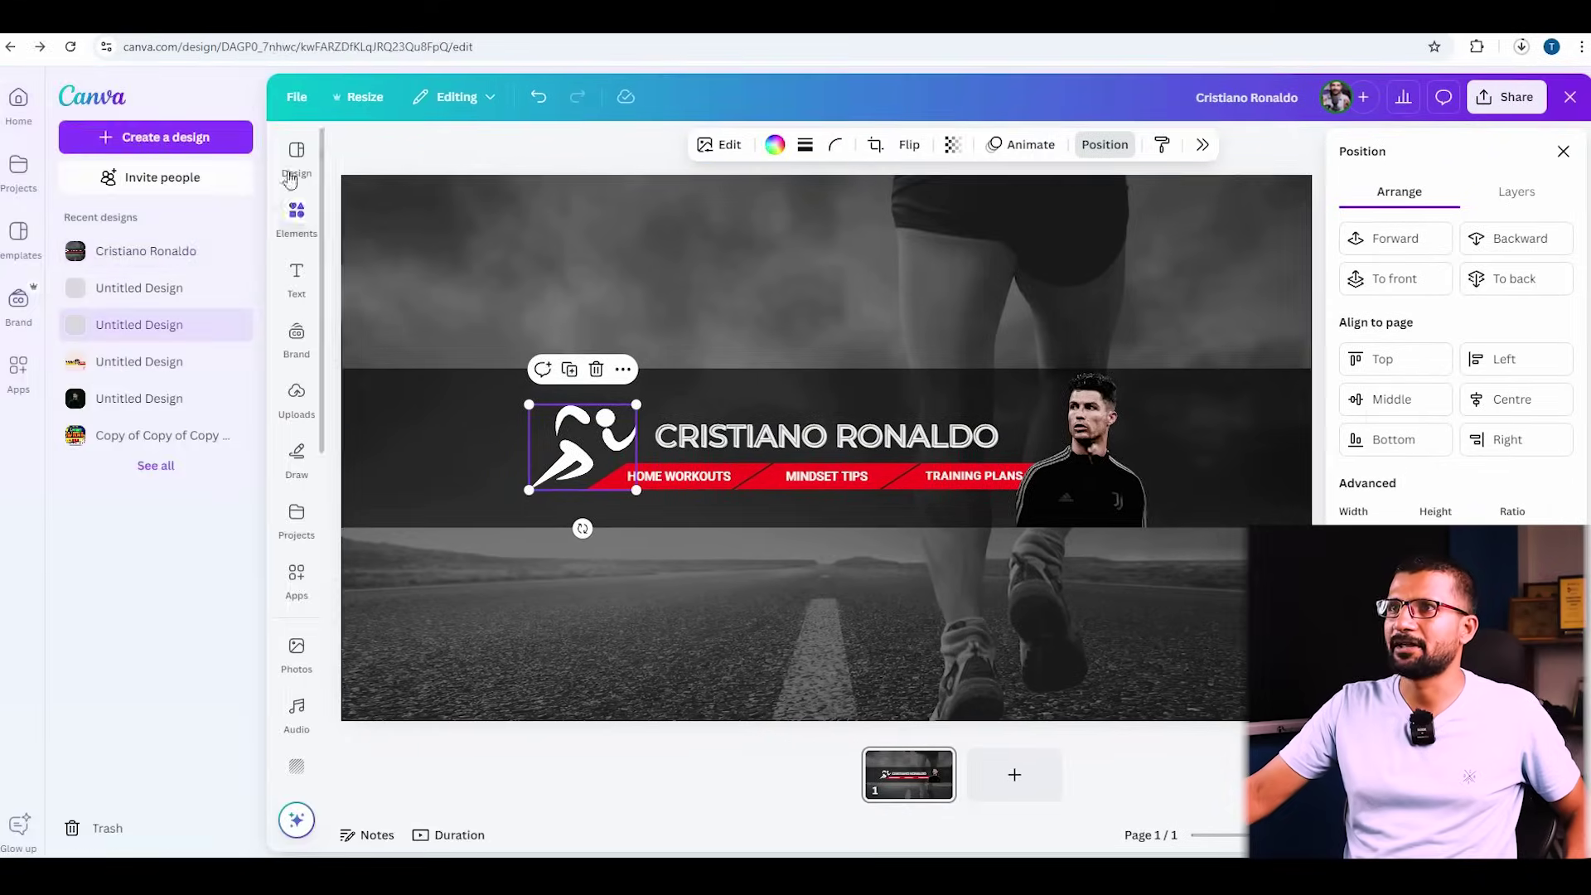
{"action": "left_click", "coordinate": [188, 141]}
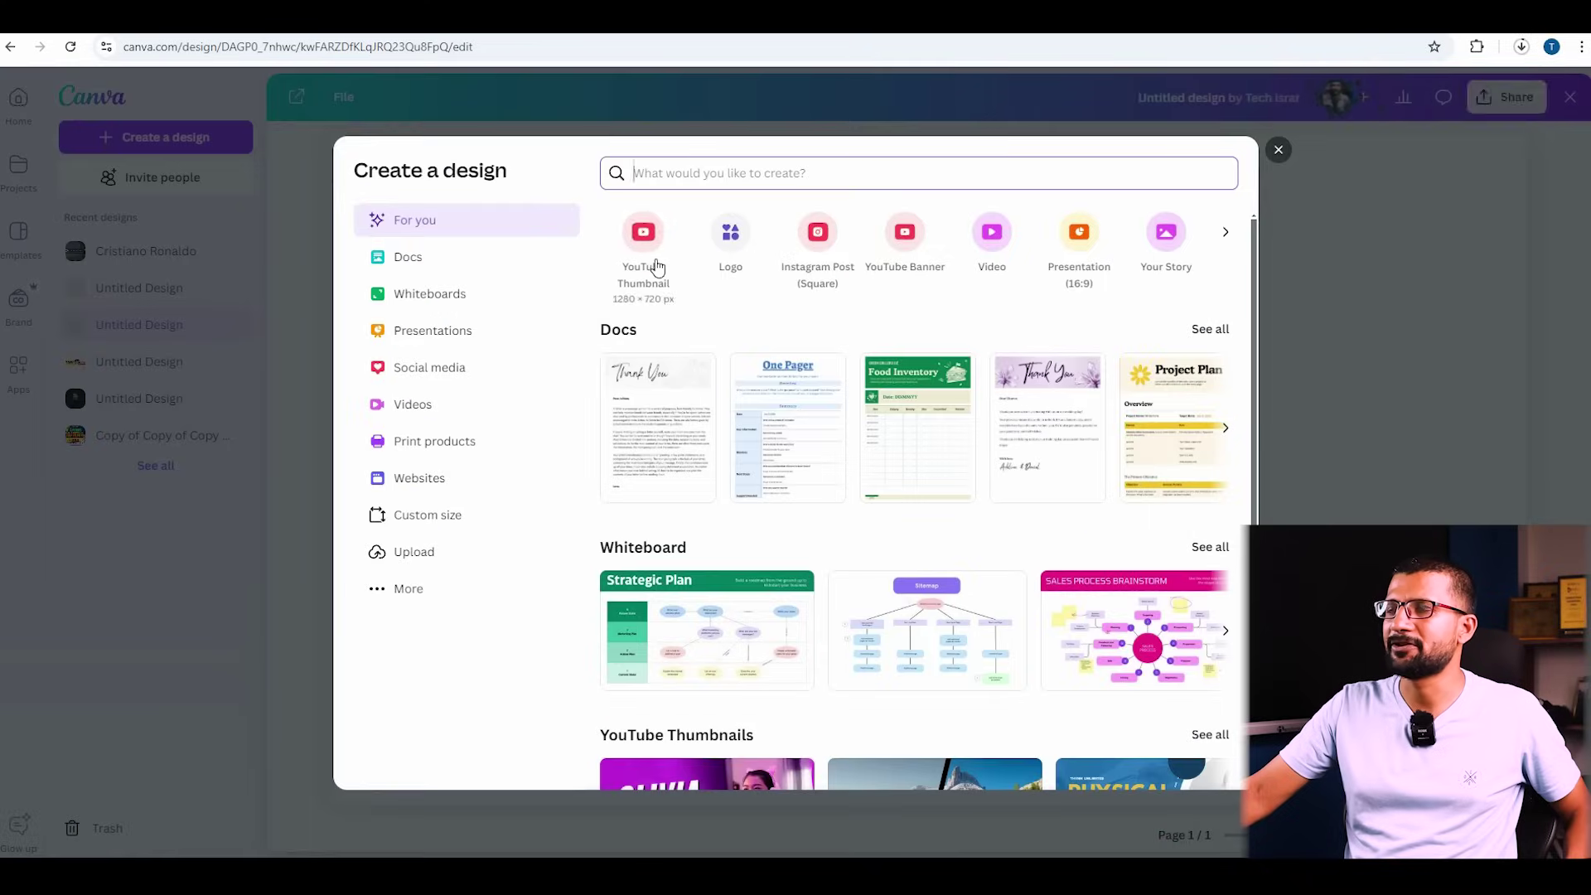
{"action": "left_click", "coordinate": [651, 263]}
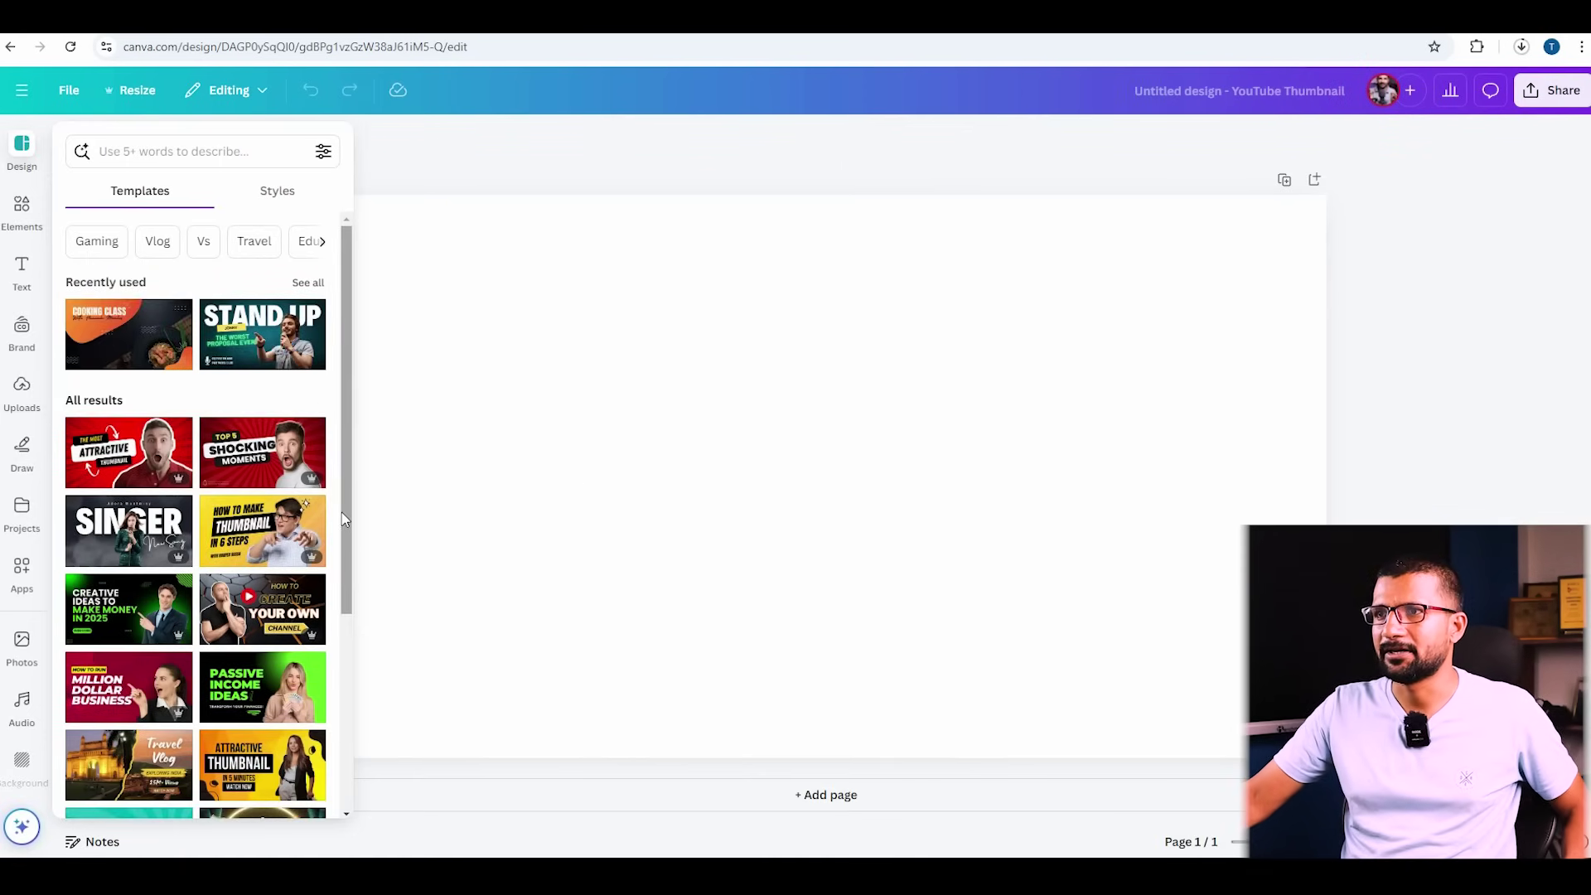
{"action": "left_click_drag", "start_coordinate": [342, 512], "coordinate": [346, 599]}
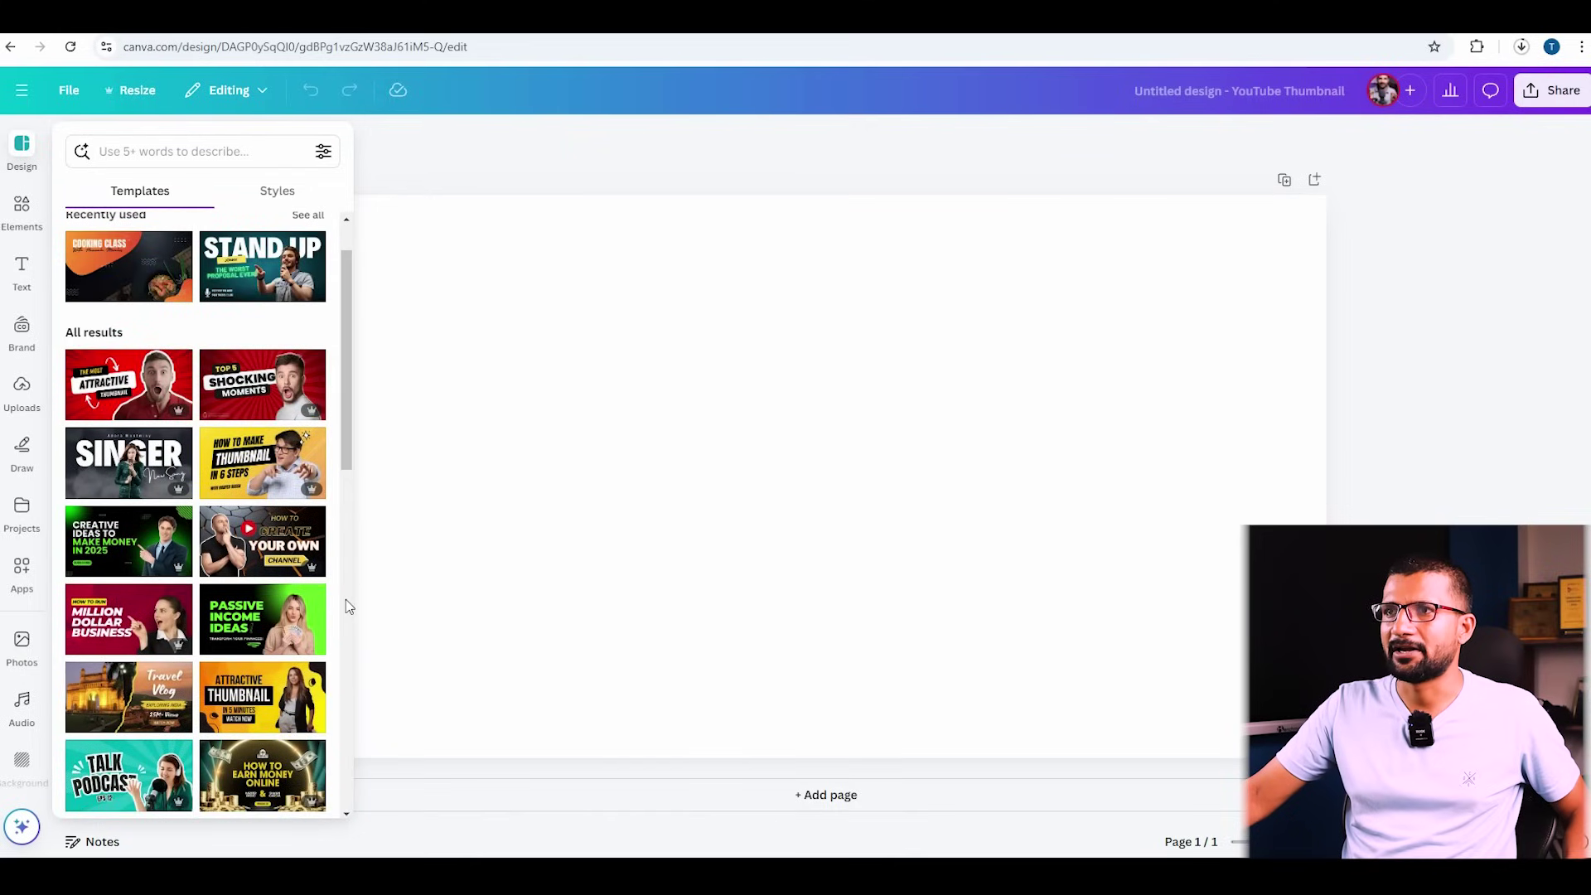
{"action": "left_click", "coordinate": [222, 553]}
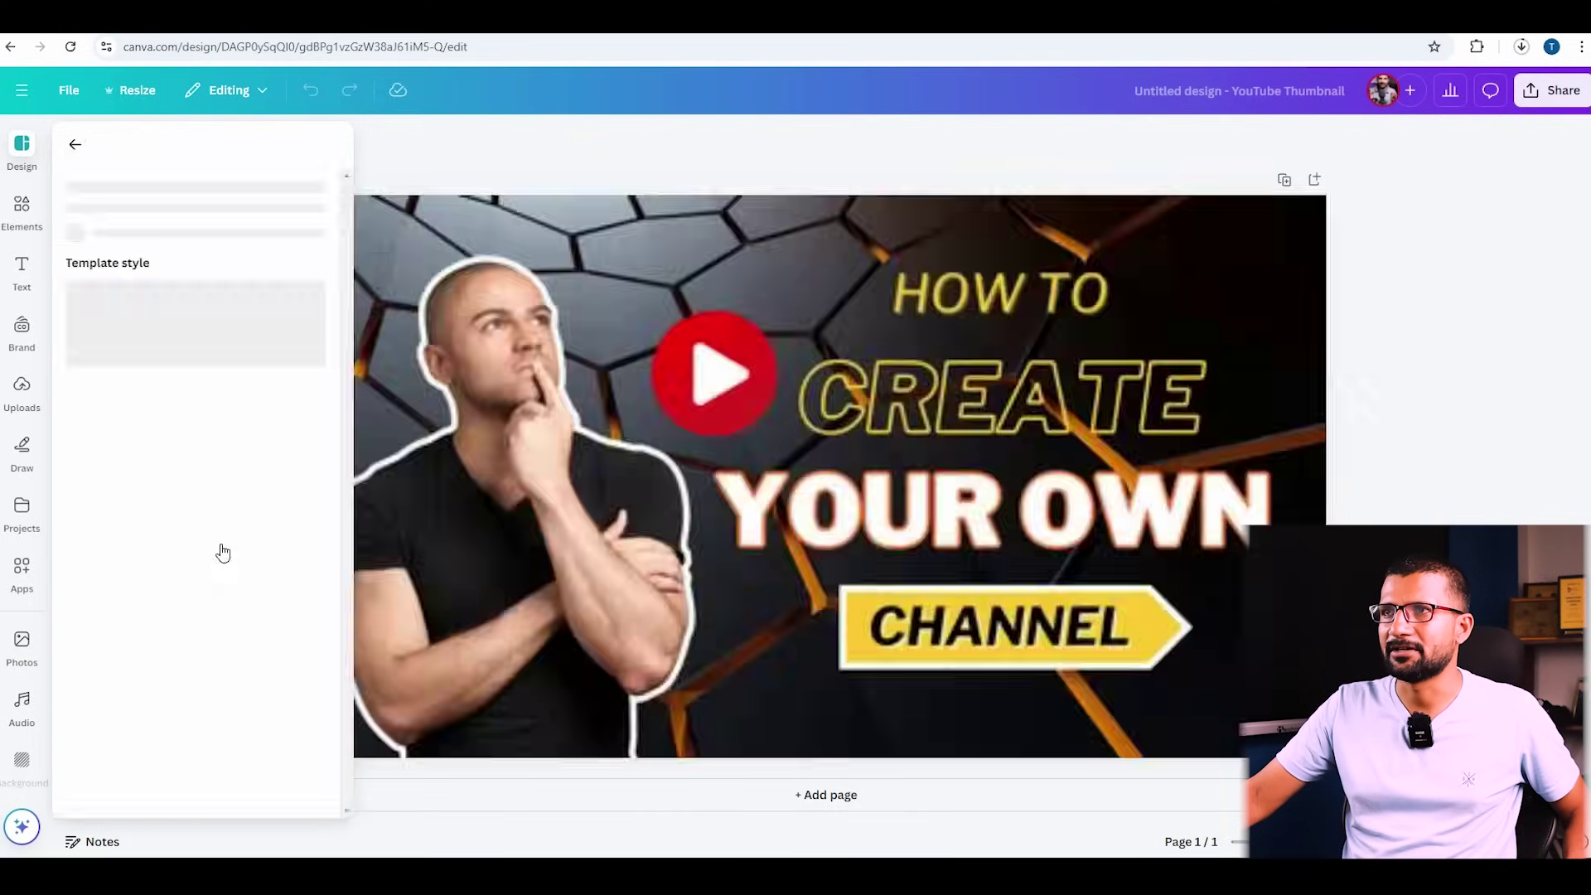
- Delete the cutout of the thinking man in the black T-shirt from the thumbnail
{"action": "left_click", "coordinate": [502, 445]}
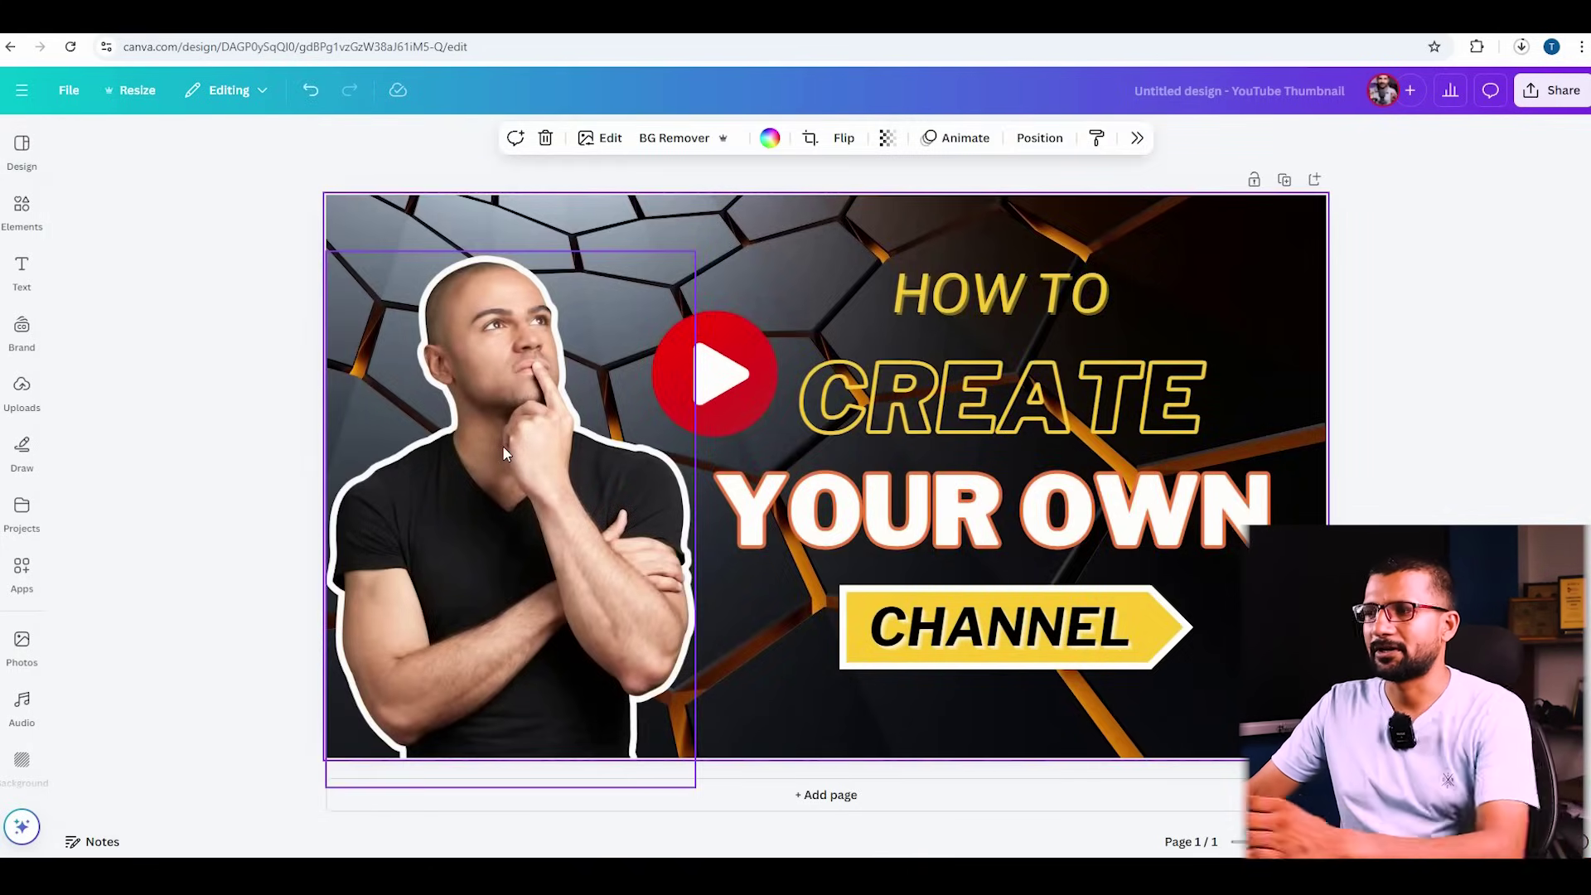
{"action": "key", "text": "Delete"}
{"action": "key", "text": "ctrl+z"}
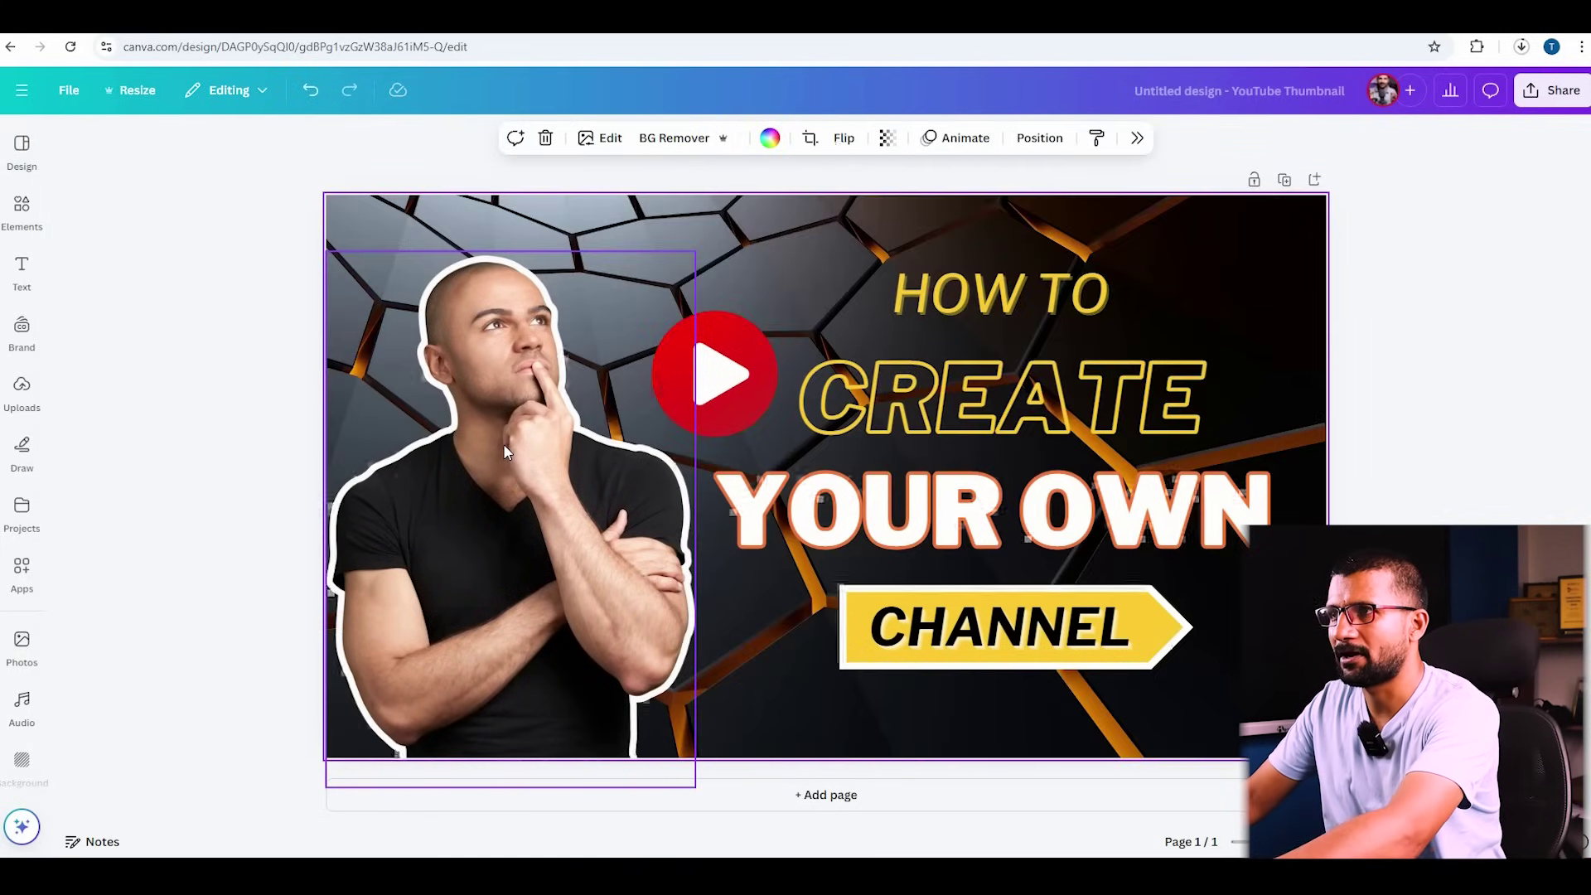
{"action": "key", "text": "Delete"}
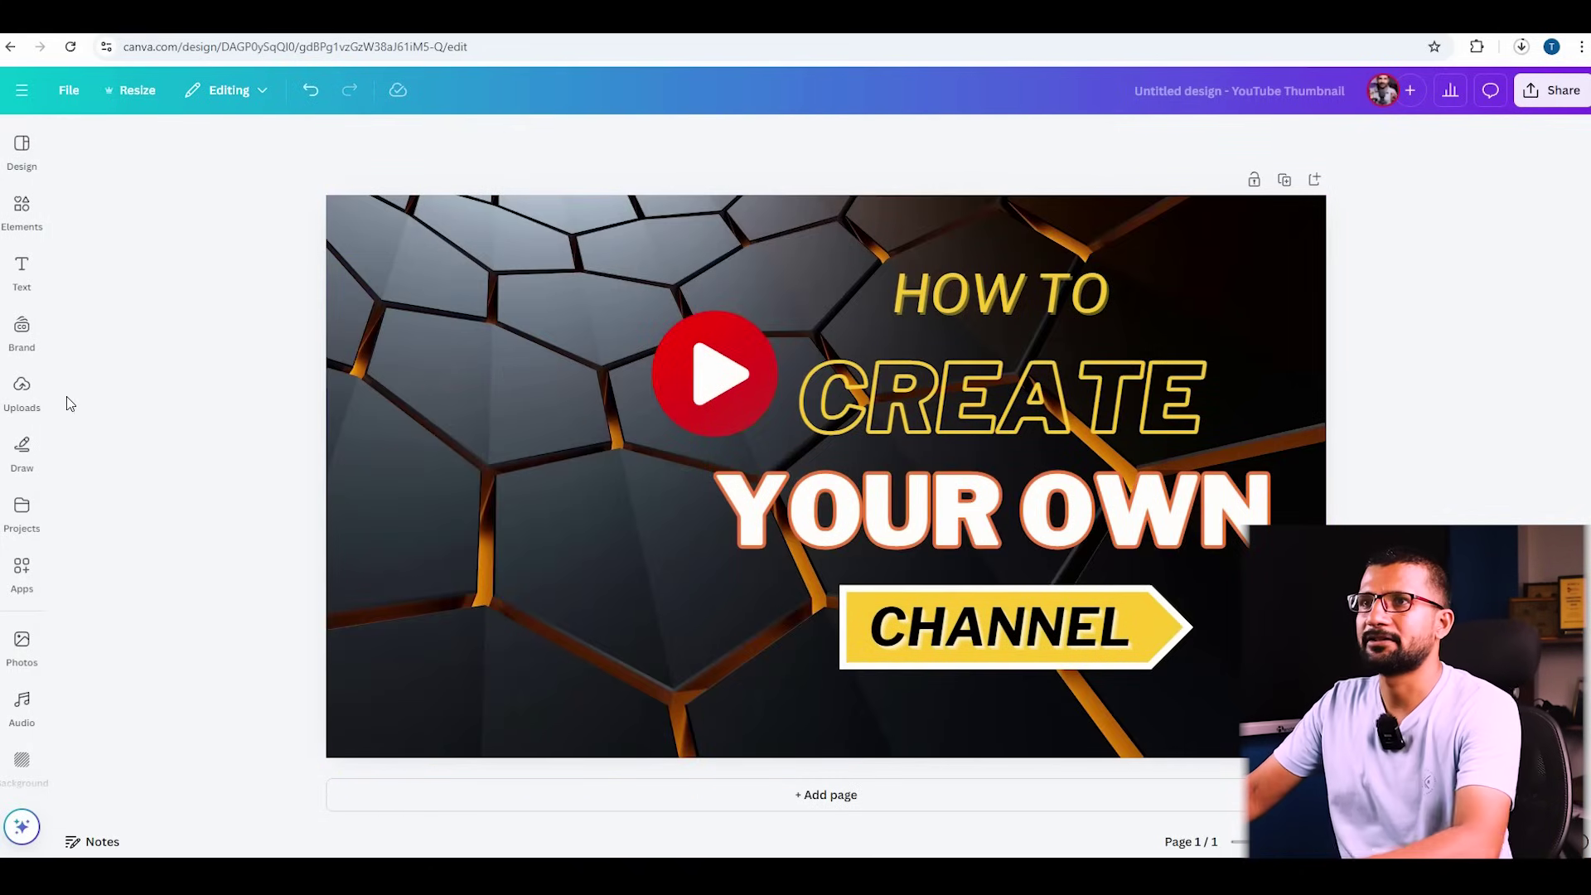
- Upload the saved Ronaldo photo from the Downloads folder and add it to the thumbnail page
{"action": "left_click", "coordinate": [22, 390]}
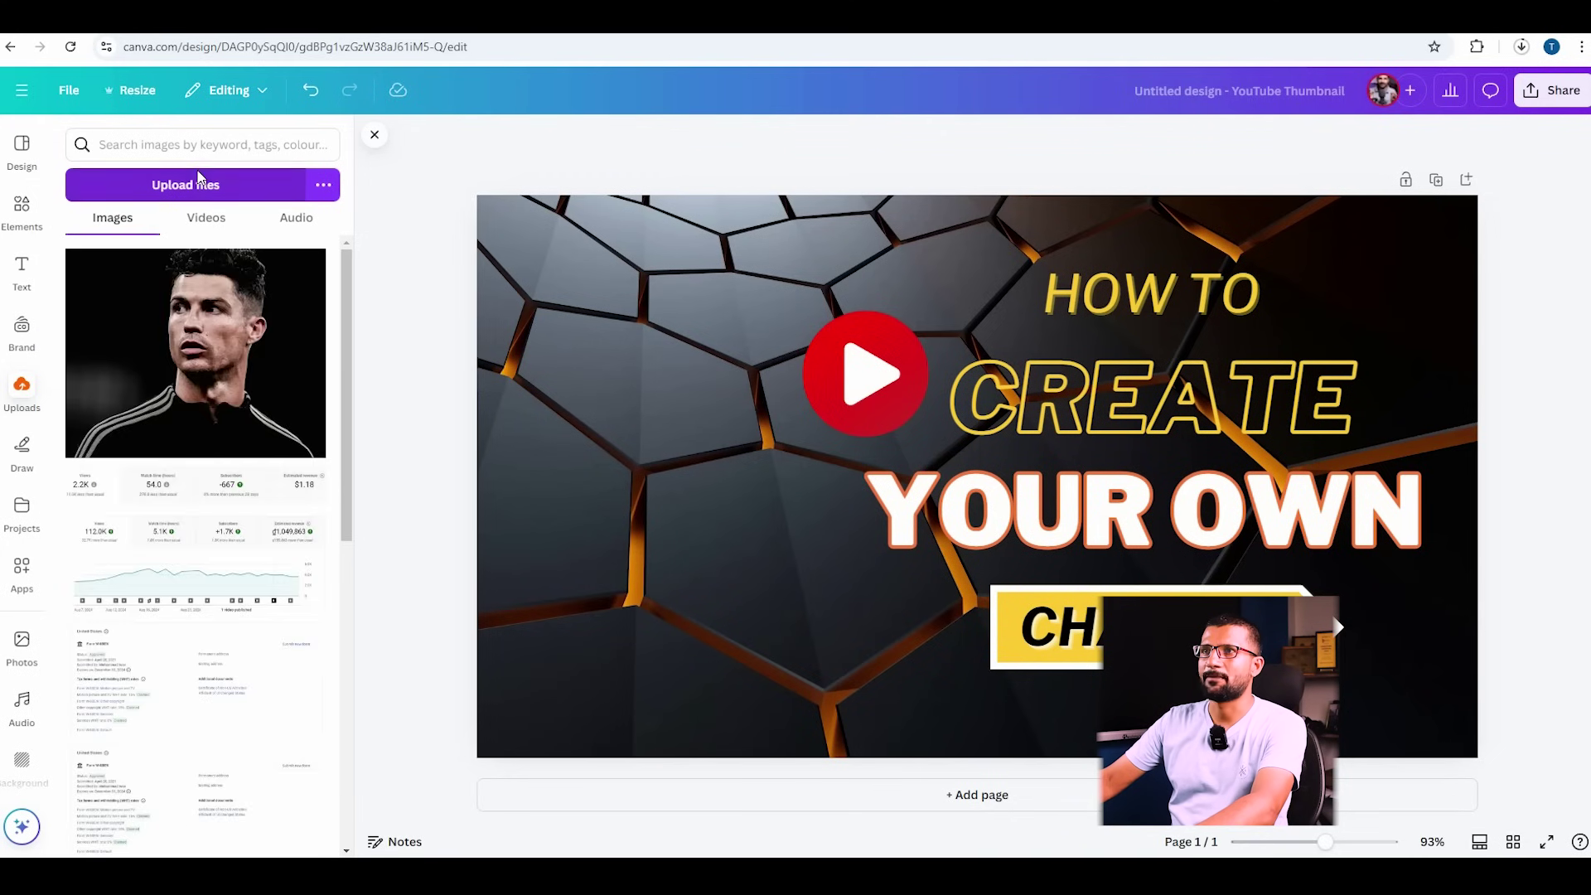
{"action": "left_click", "coordinate": [185, 184]}
{"action": "left_click", "coordinate": [195, 175]}
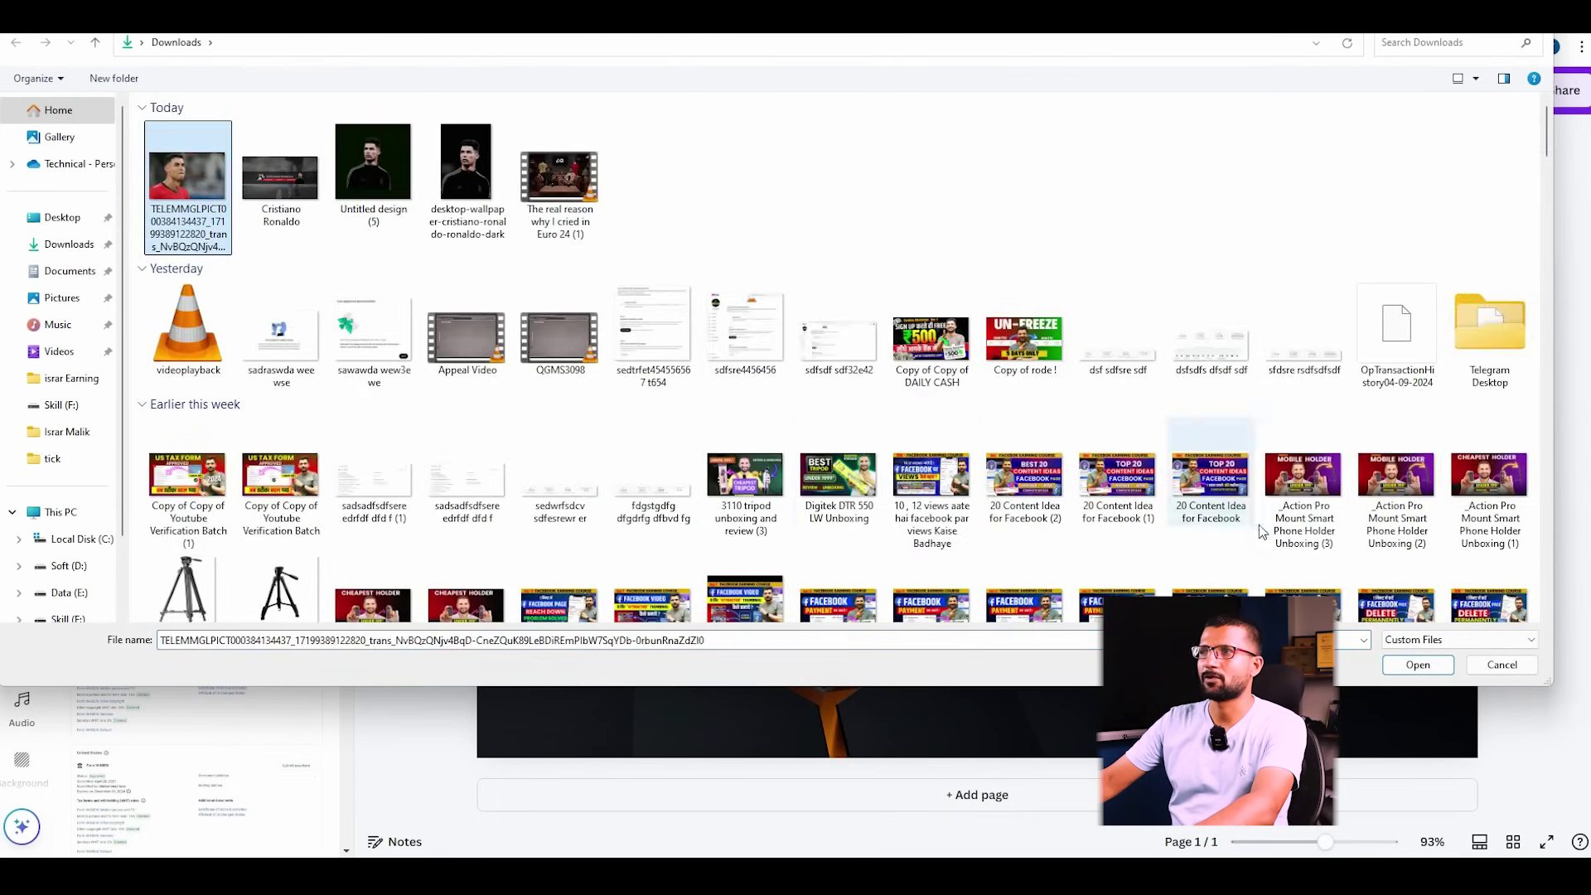
{"action": "double_click", "coordinate": [196, 175]}
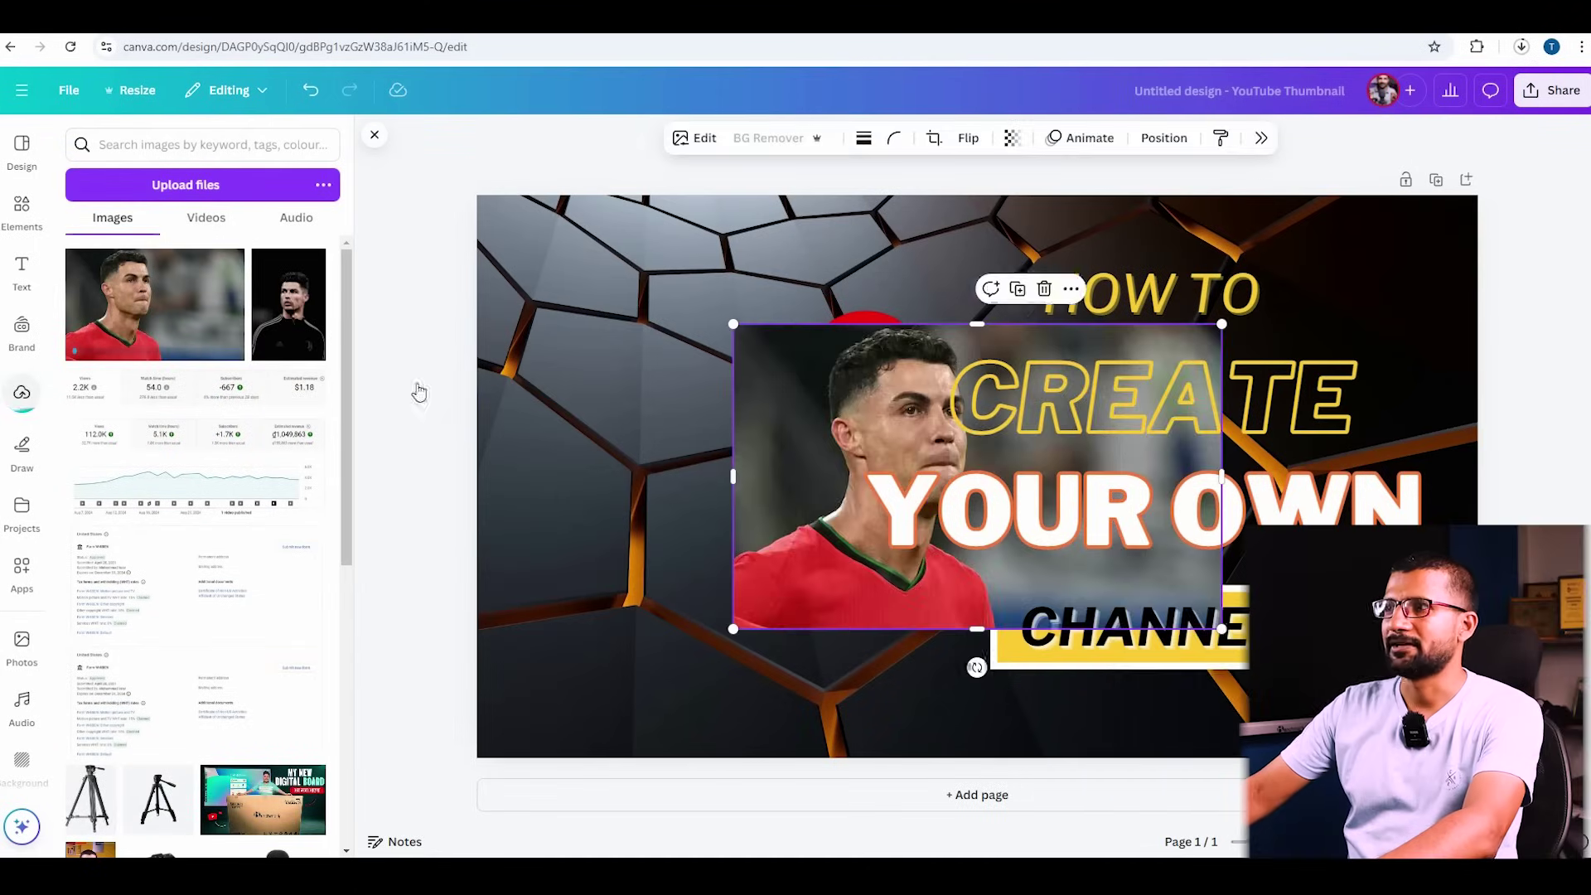
- Move the Ronaldo photo to the page's upper-left corner and enlarge it to cover almost the whole thumbnail
{"action": "left_click_drag", "start_coordinate": [848, 503], "coordinate": [593, 374]}
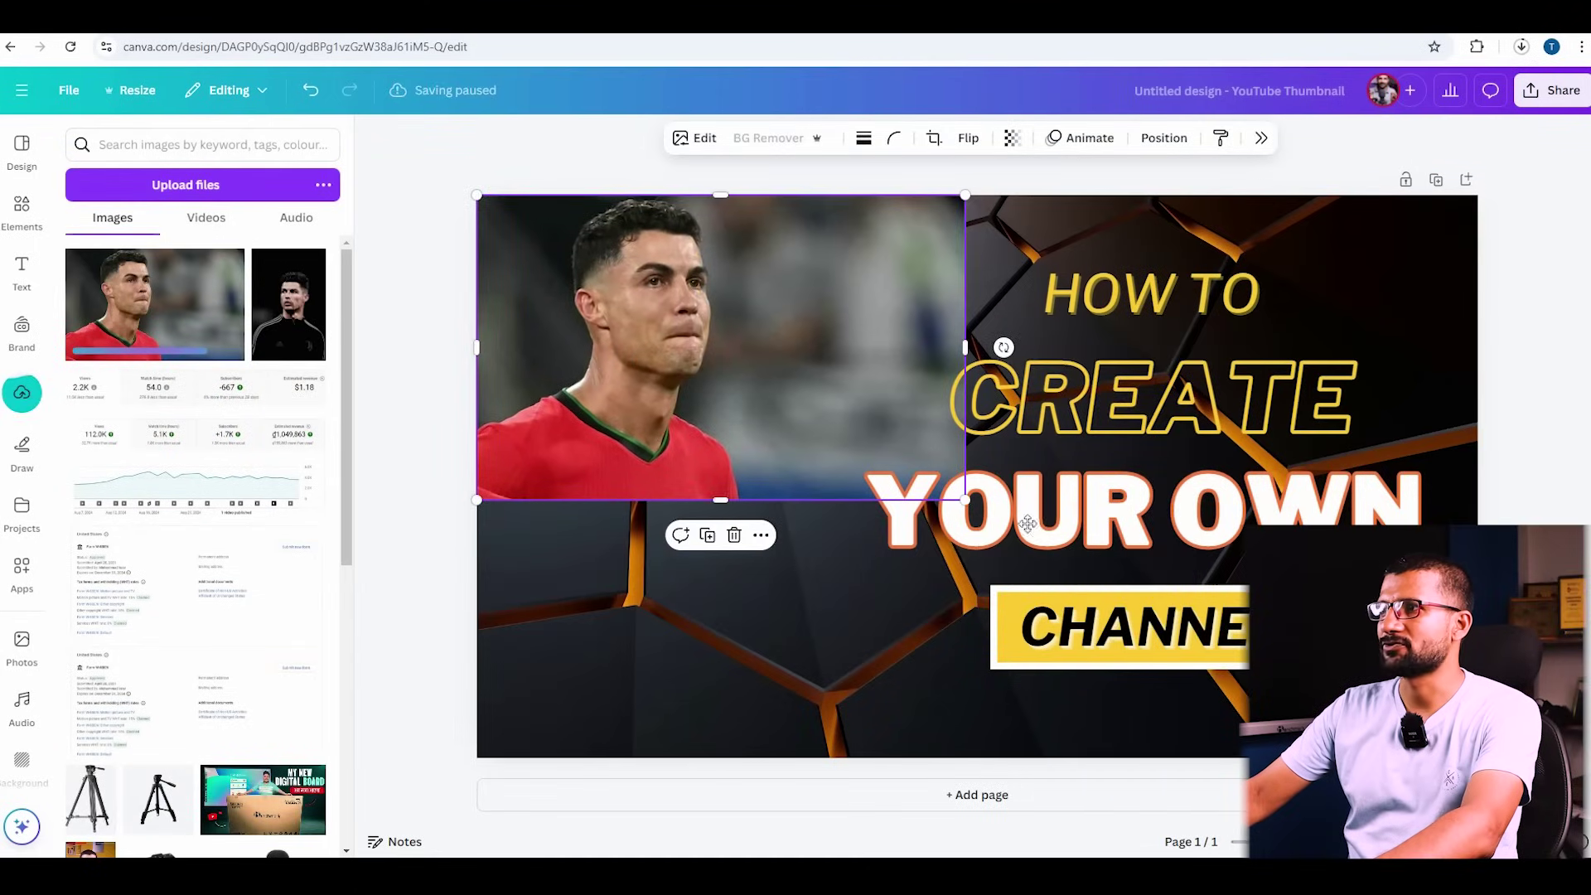
{"action": "left_click_drag", "start_coordinate": [964, 499], "coordinate": [1480, 821]}
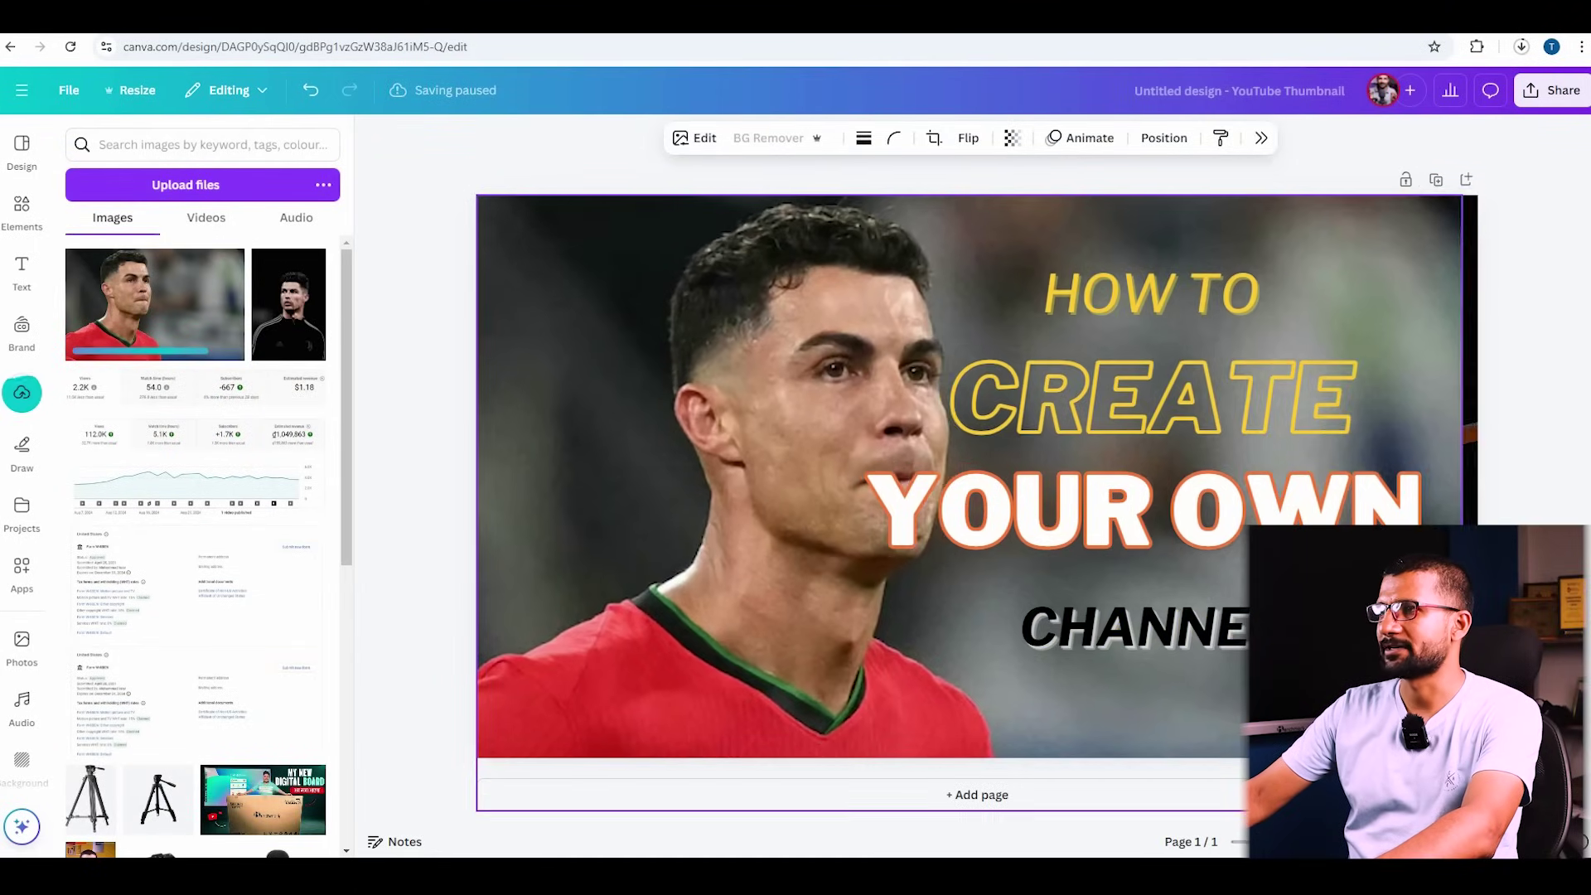
{"action": "key", "text": "ctrl+Return"}
{"action": "key", "text": "Delete"}
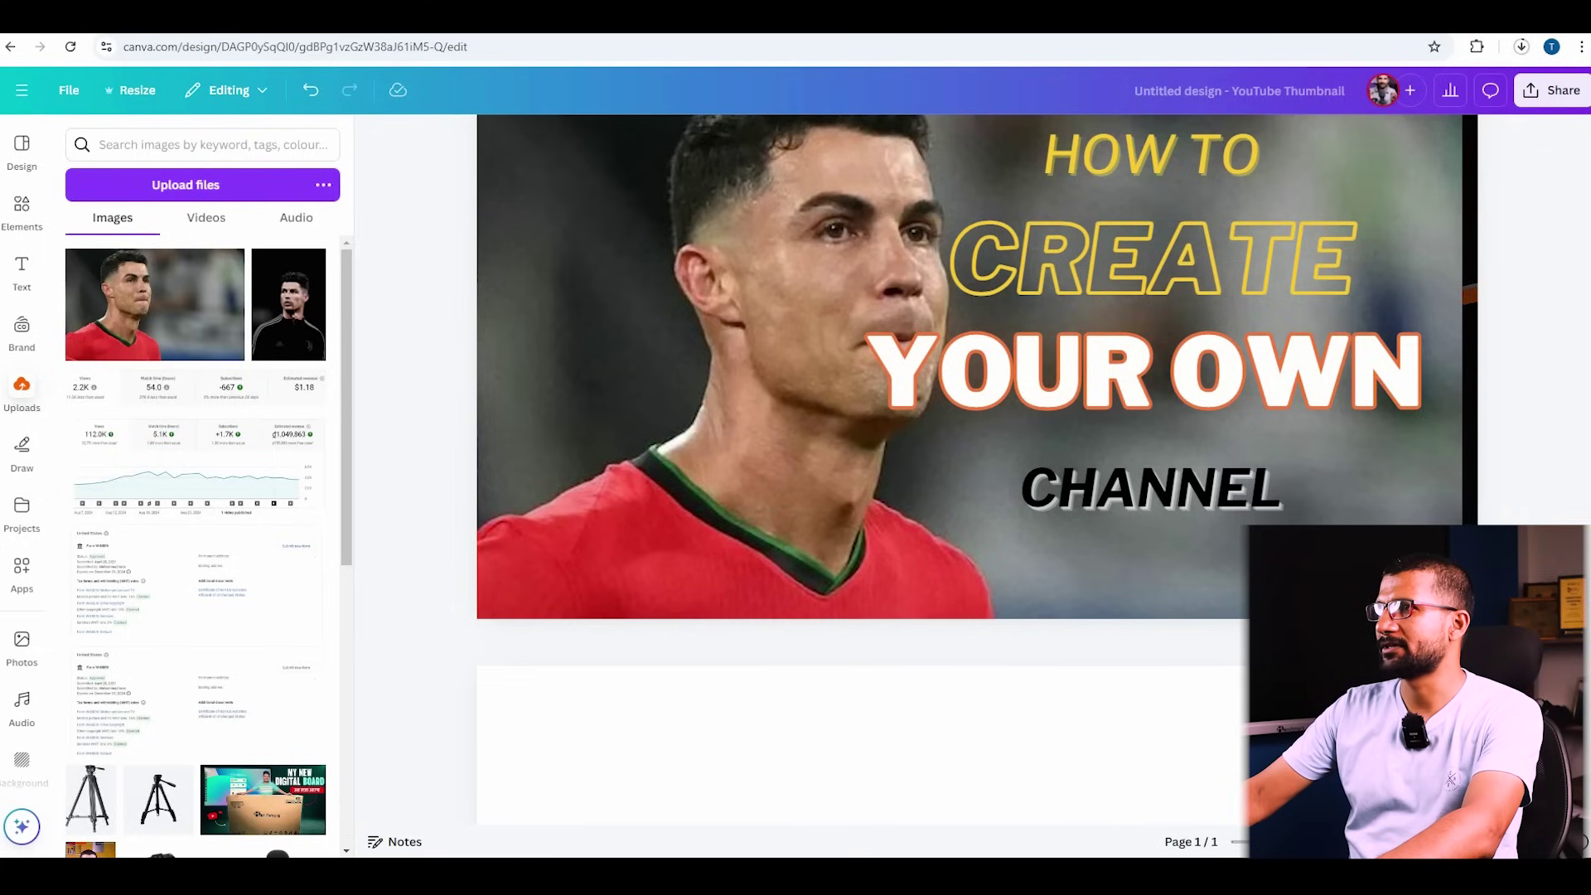
- Remove the background of the Ronaldo photo and shift the cutout toward the page's left edge
{"action": "left_click", "coordinate": [969, 502]}
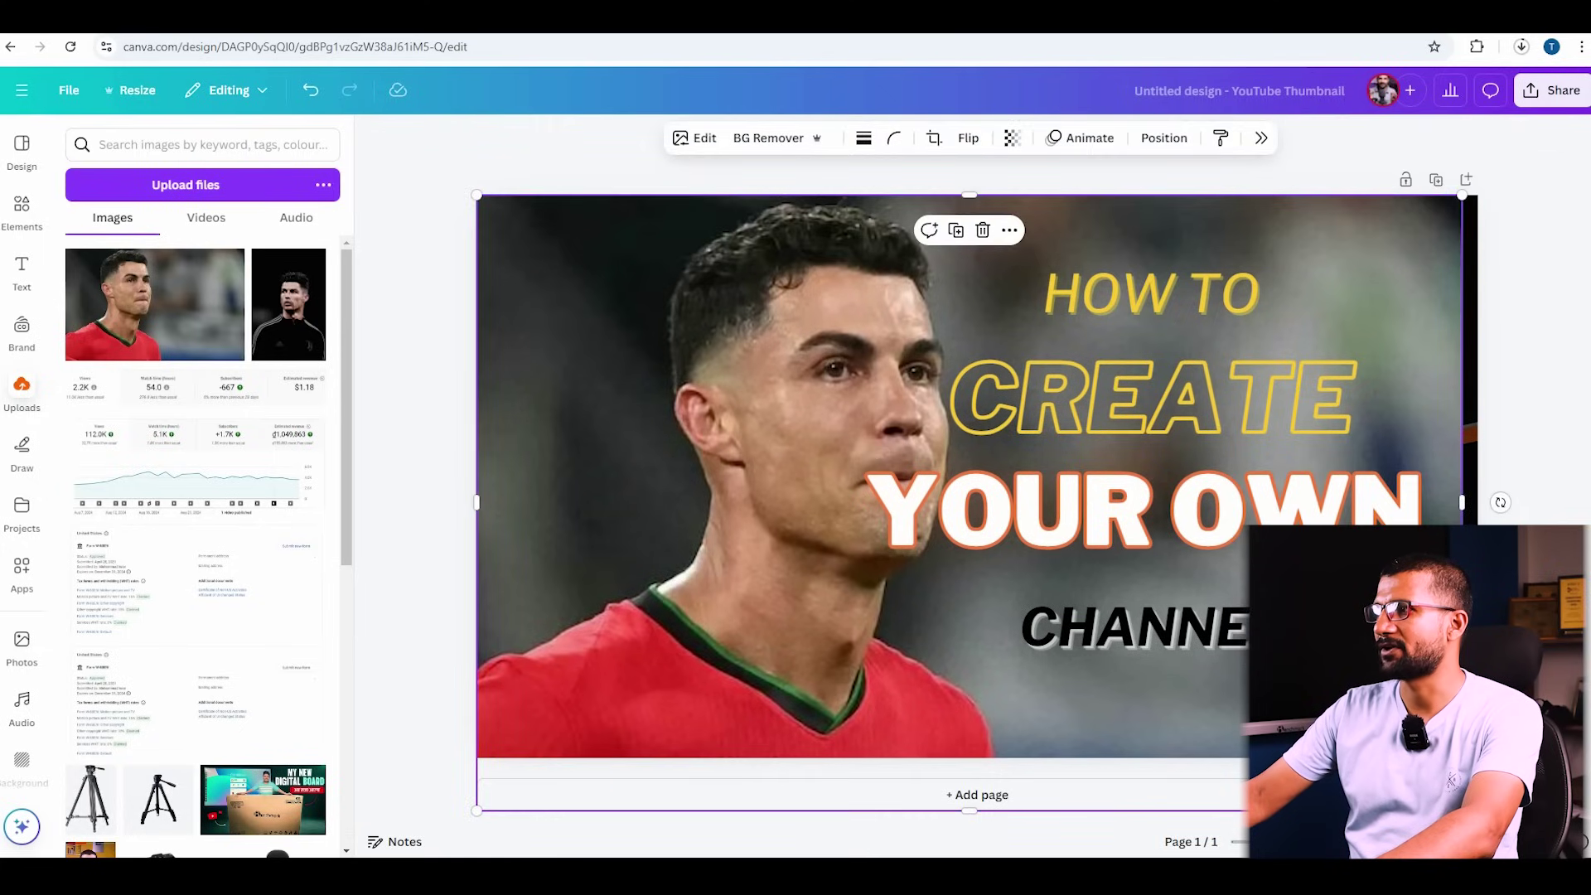
{"action": "left_click_drag", "start_coordinate": [692, 249], "coordinate": [676, 241]}
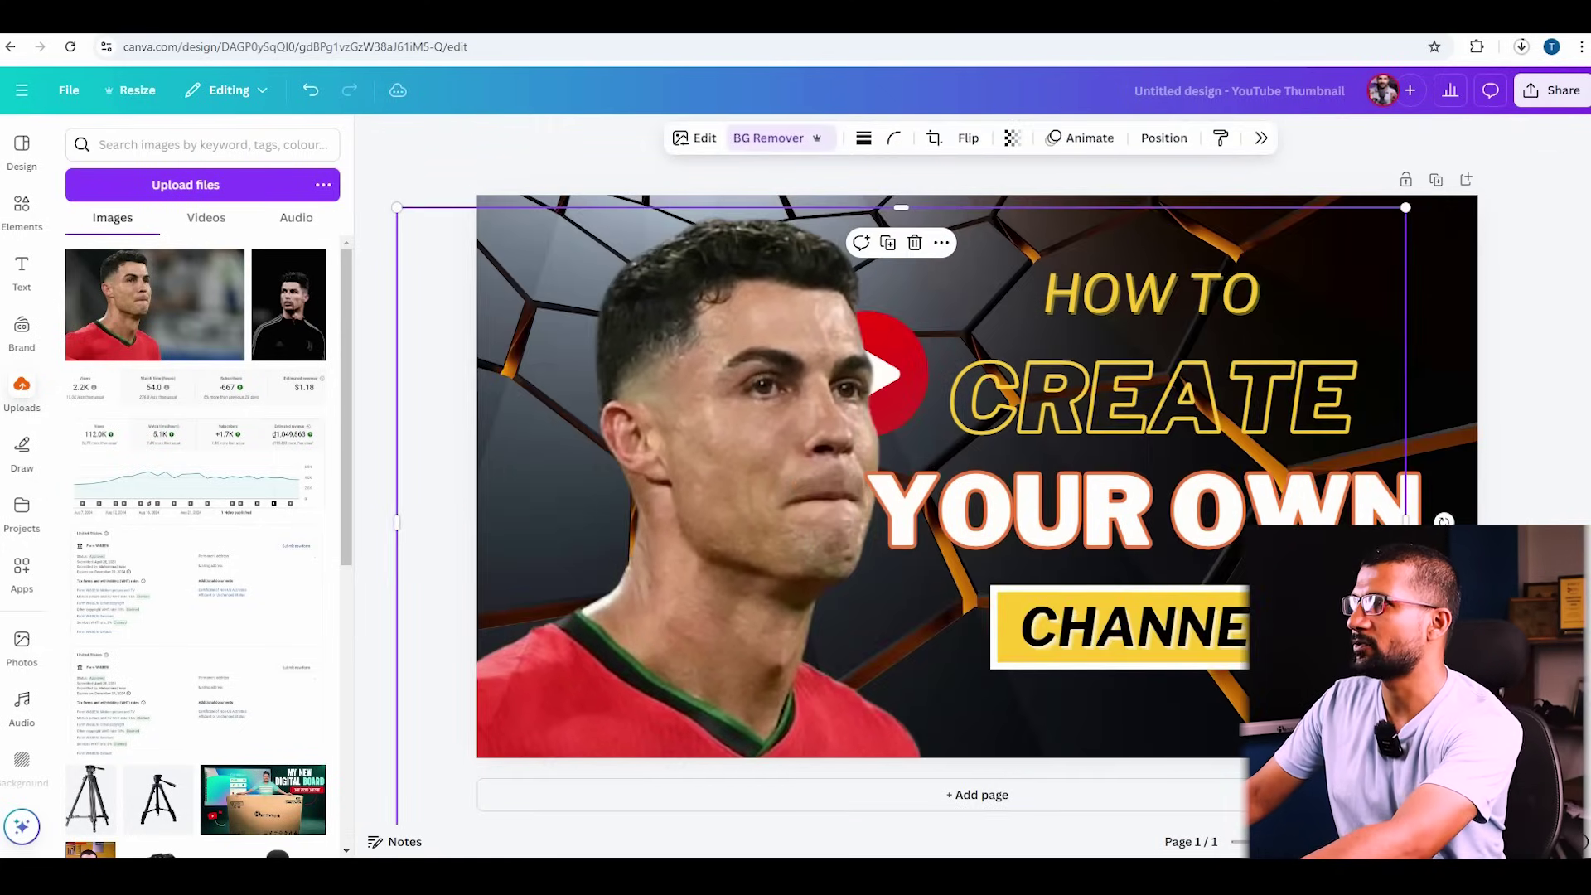
- Search Google in a new tab for "low to high resolution image converter"
{"action": "key", "text": "ctrl+t"}
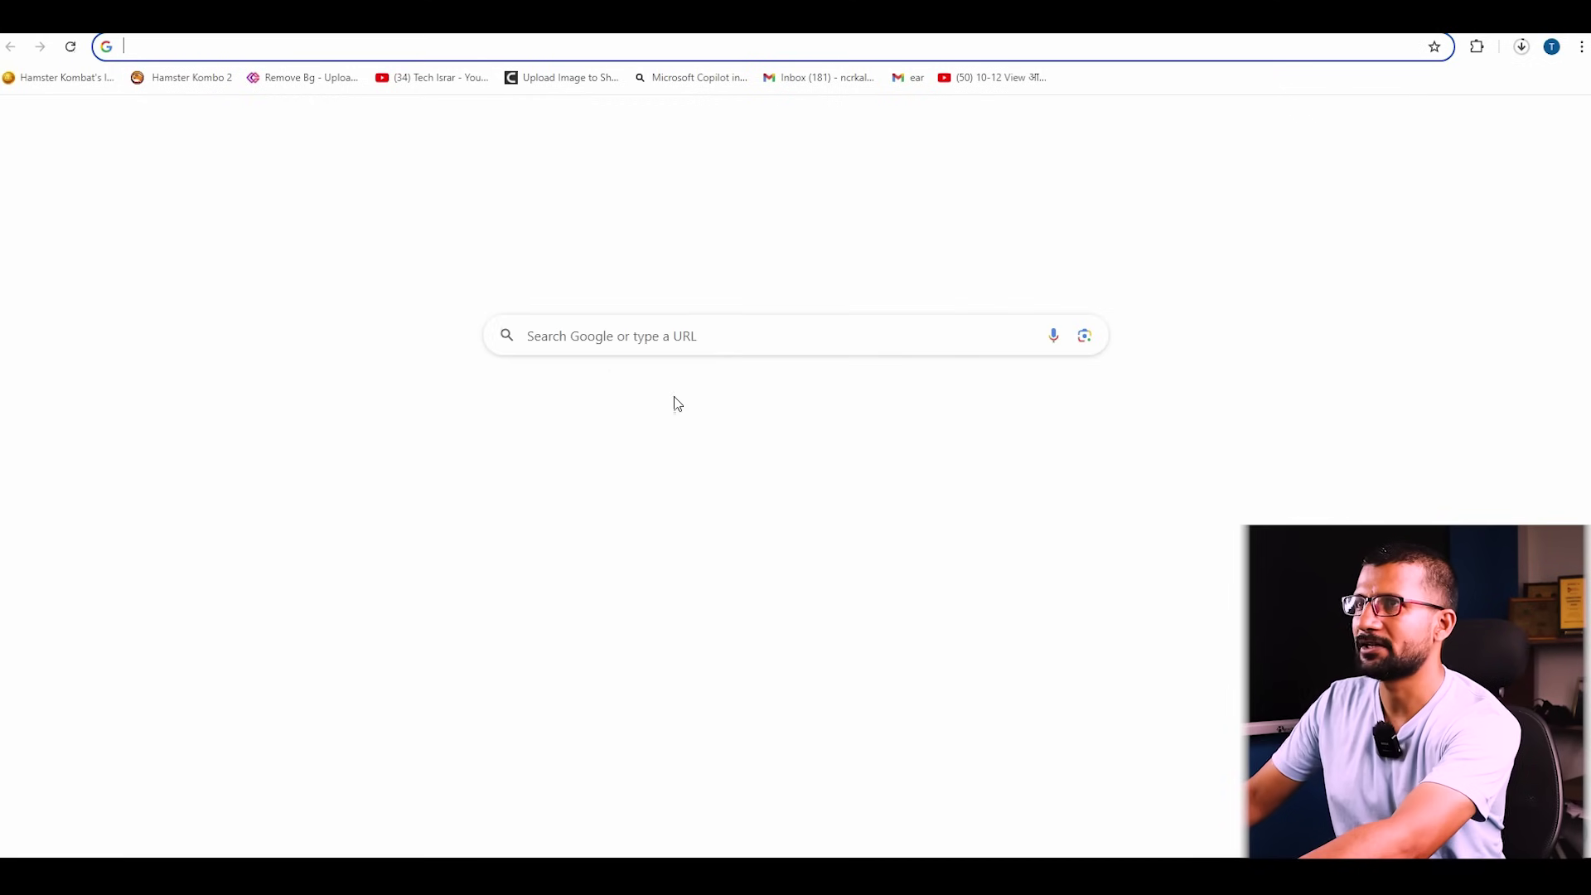
{"action": "type", "text": "LOW TO"}
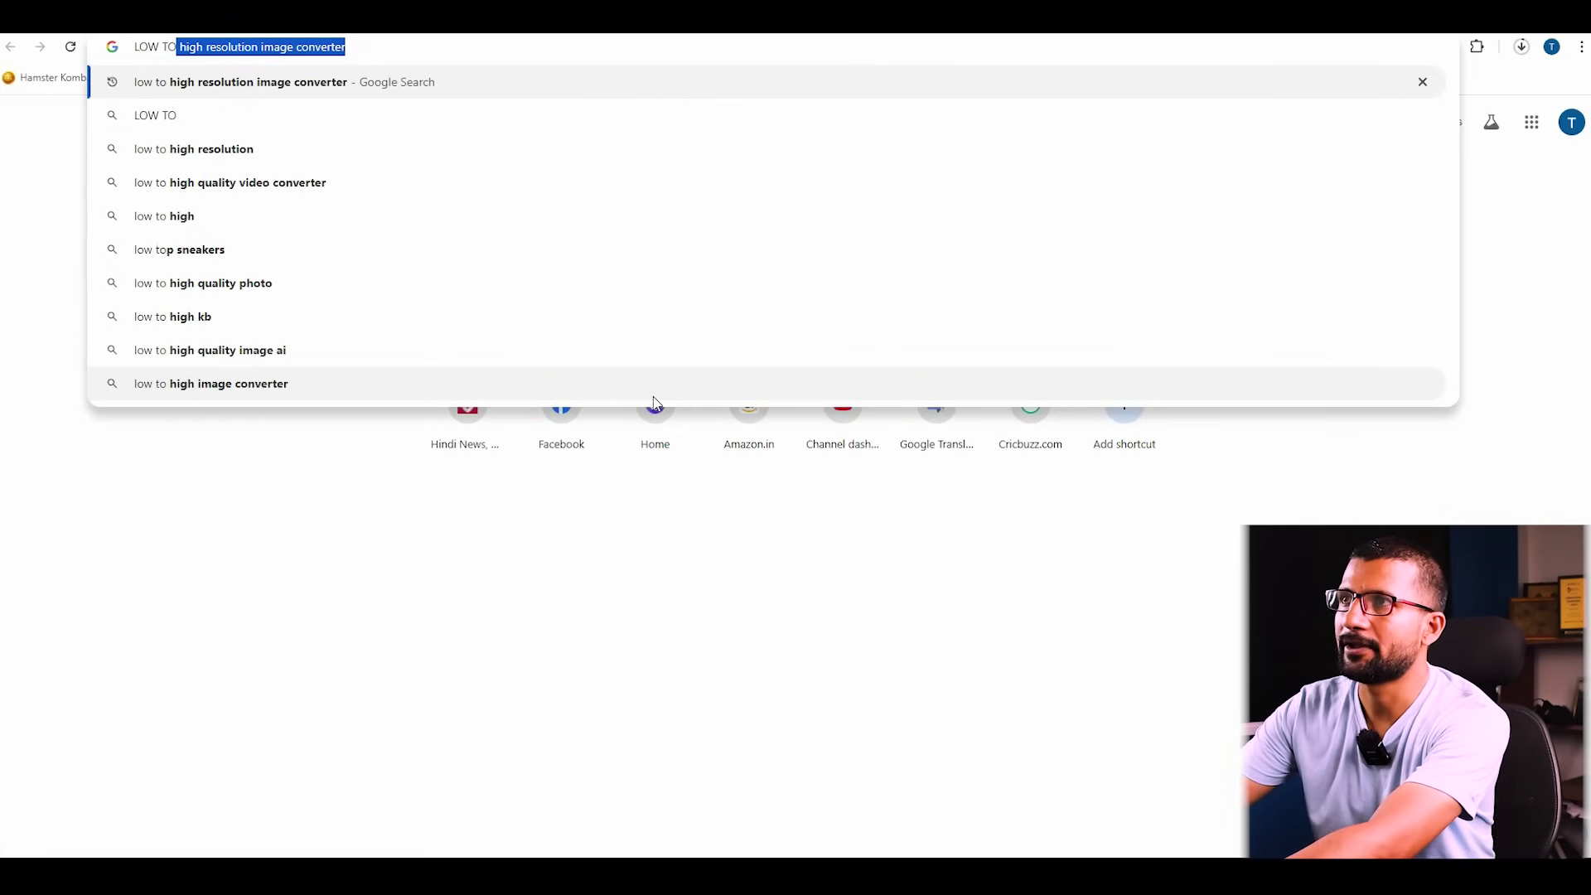
{"action": "key", "text": "Return"}
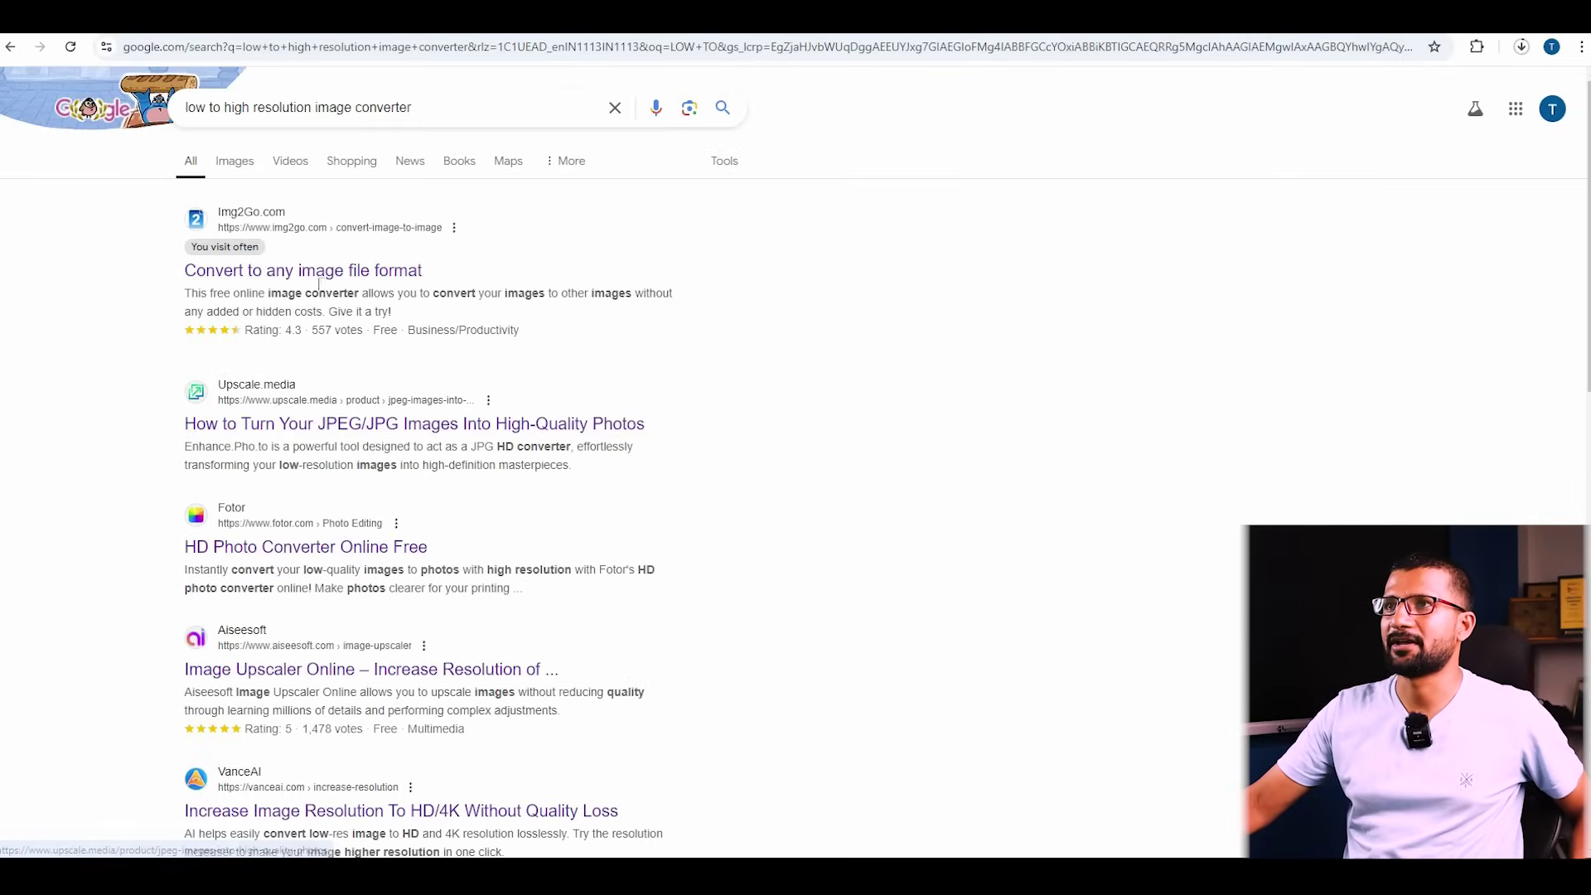
- Open the Upscale.media image upscaler from the search results and upload the saved Ronaldo photo from the Downloads folder
{"action": "left_click", "coordinate": [322, 285]}
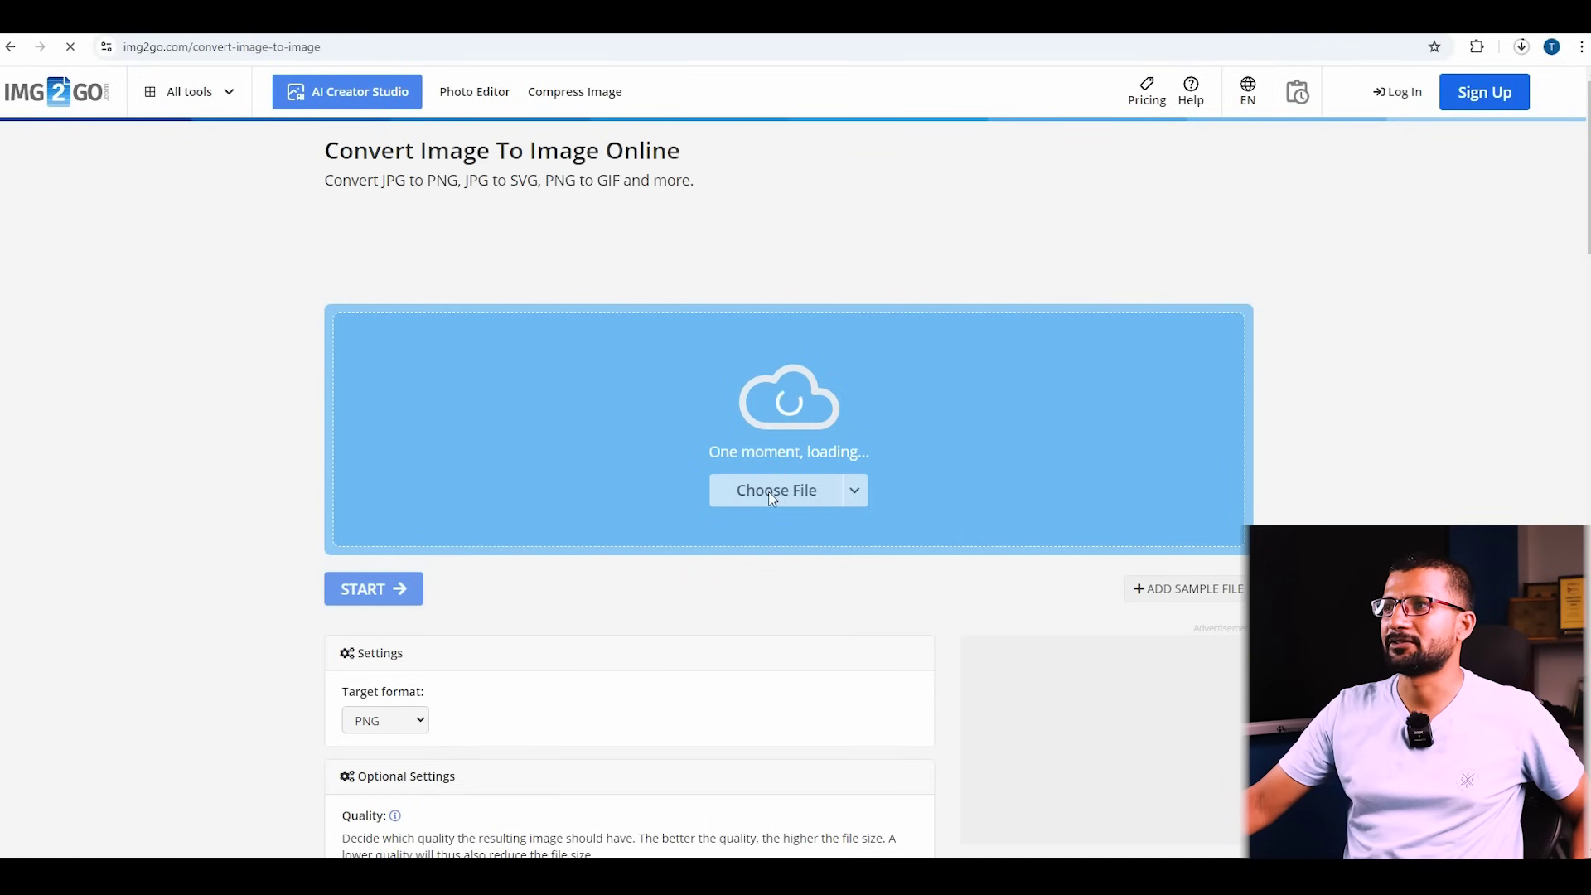
{"action": "key", "text": "alt+Left"}
{"action": "left_click", "coordinate": [356, 424]}
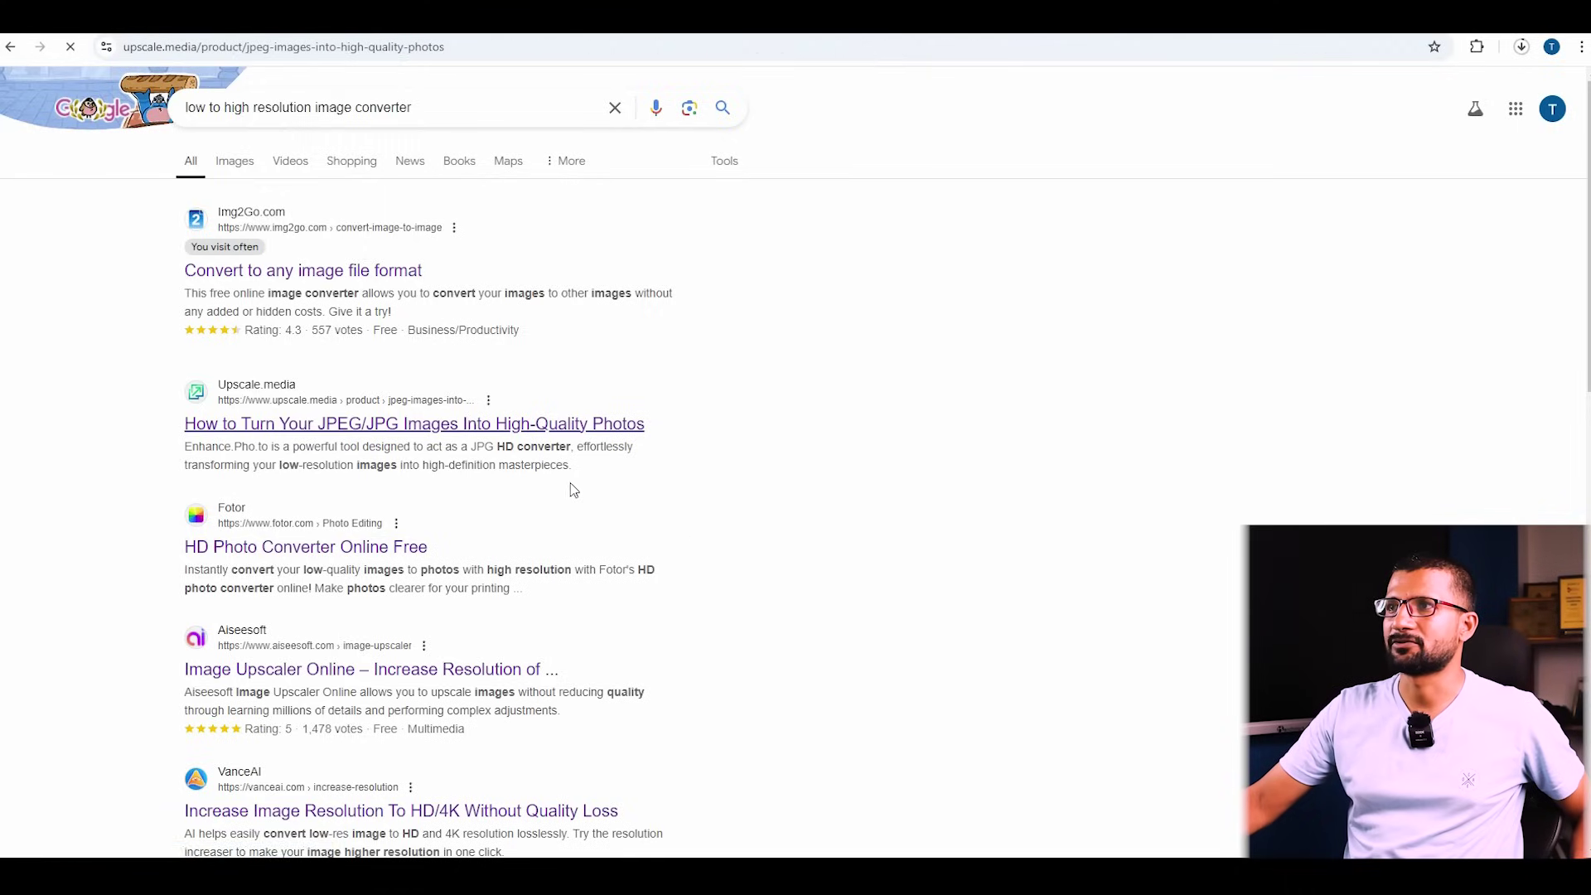
{"action": "left_click", "coordinate": [599, 527]}
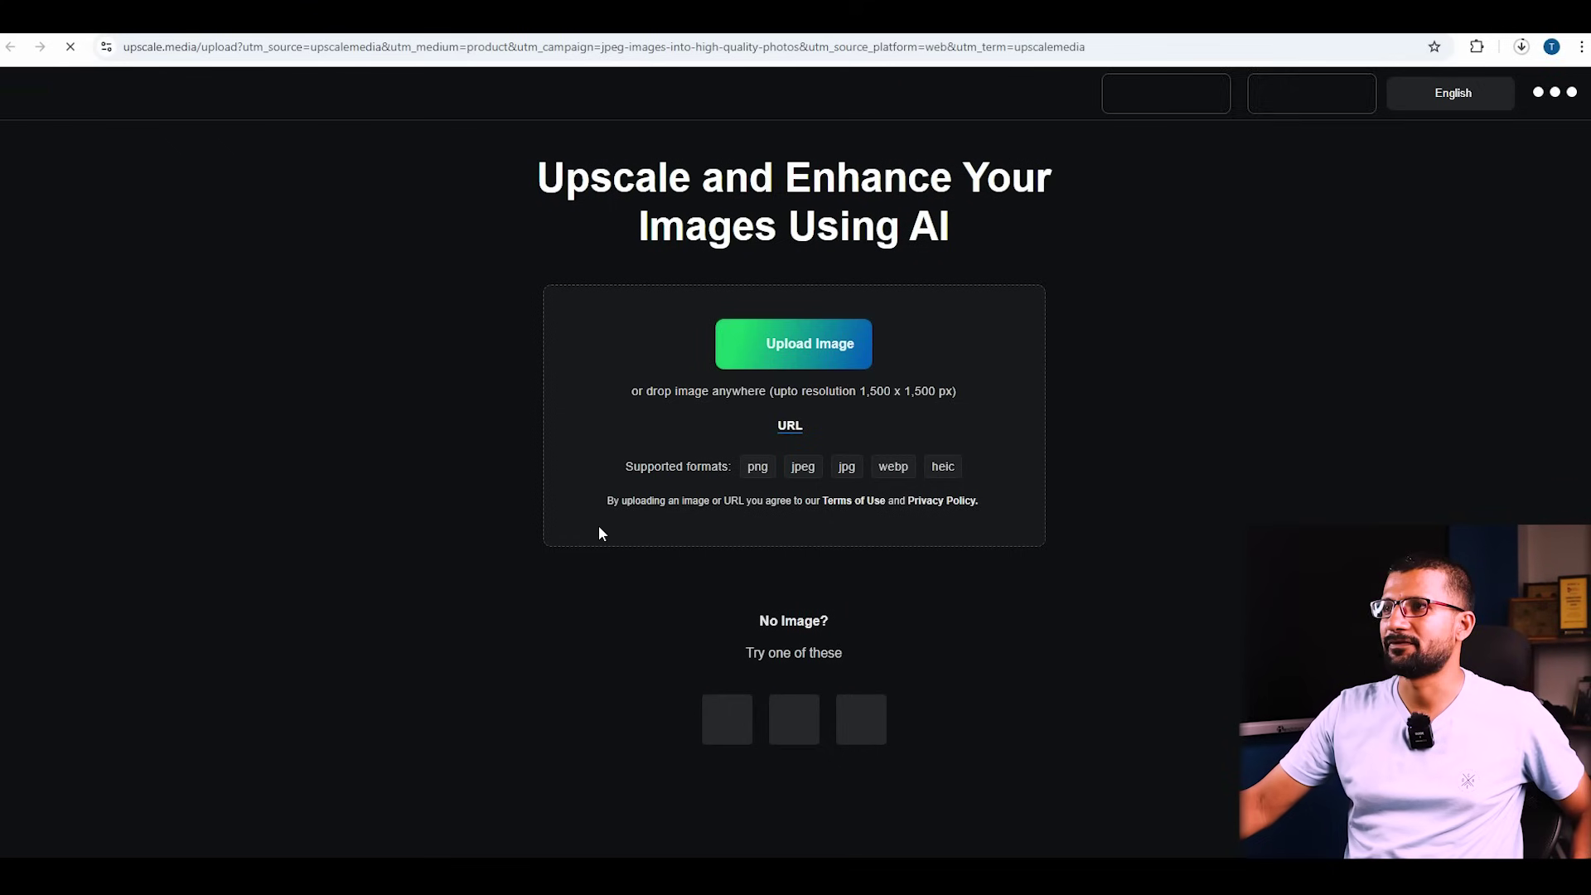
{"action": "left_click", "coordinate": [793, 377]}
{"action": "left_click", "coordinate": [187, 178]}
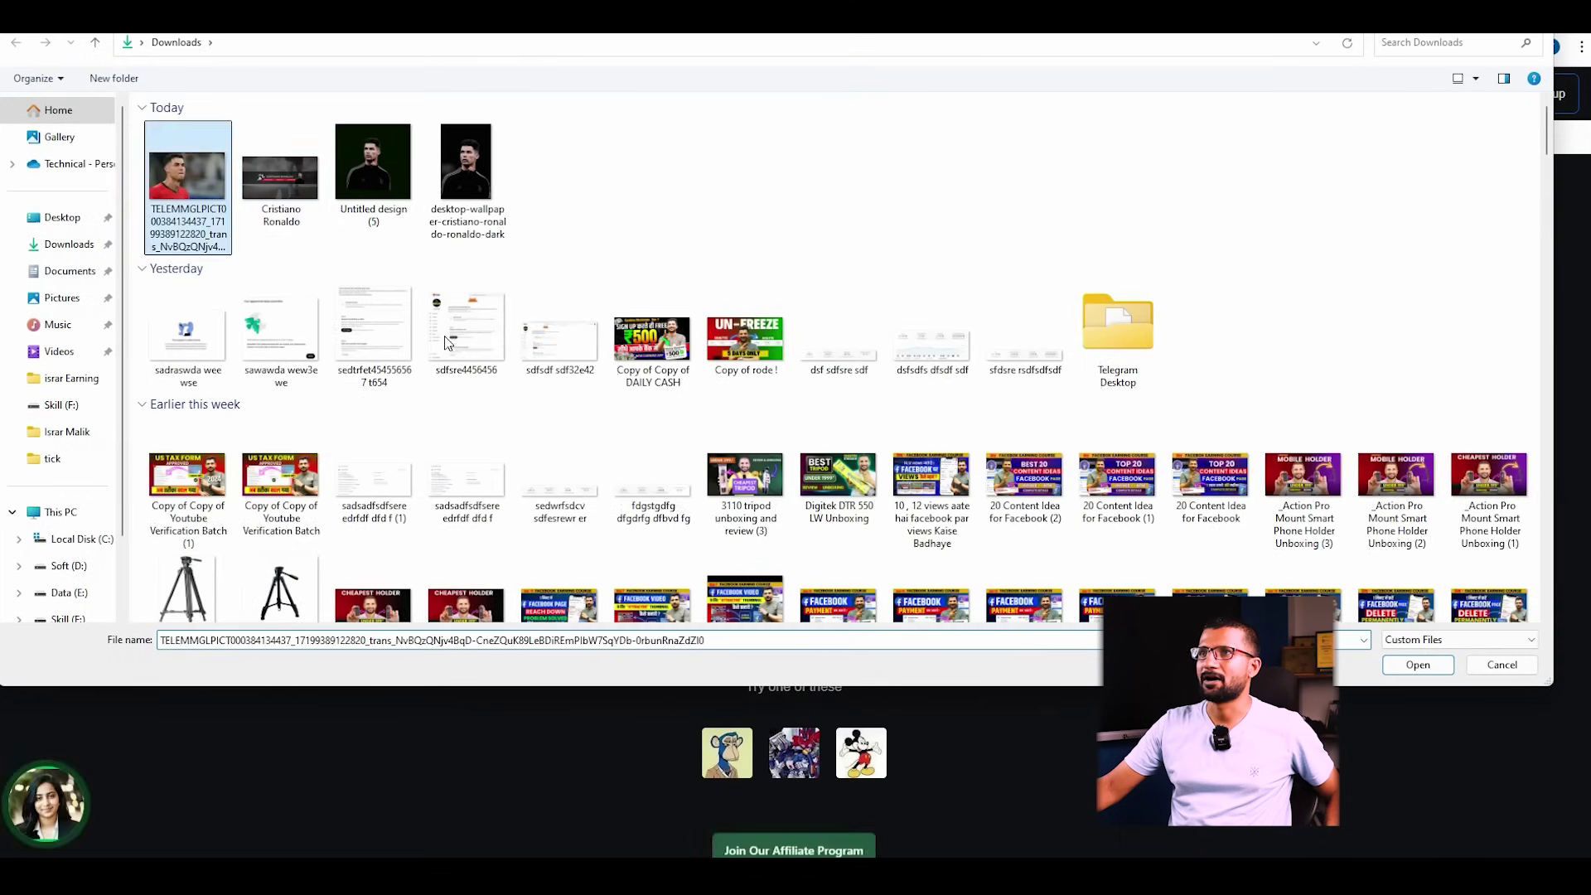
{"action": "left_click", "coordinate": [1417, 666]}
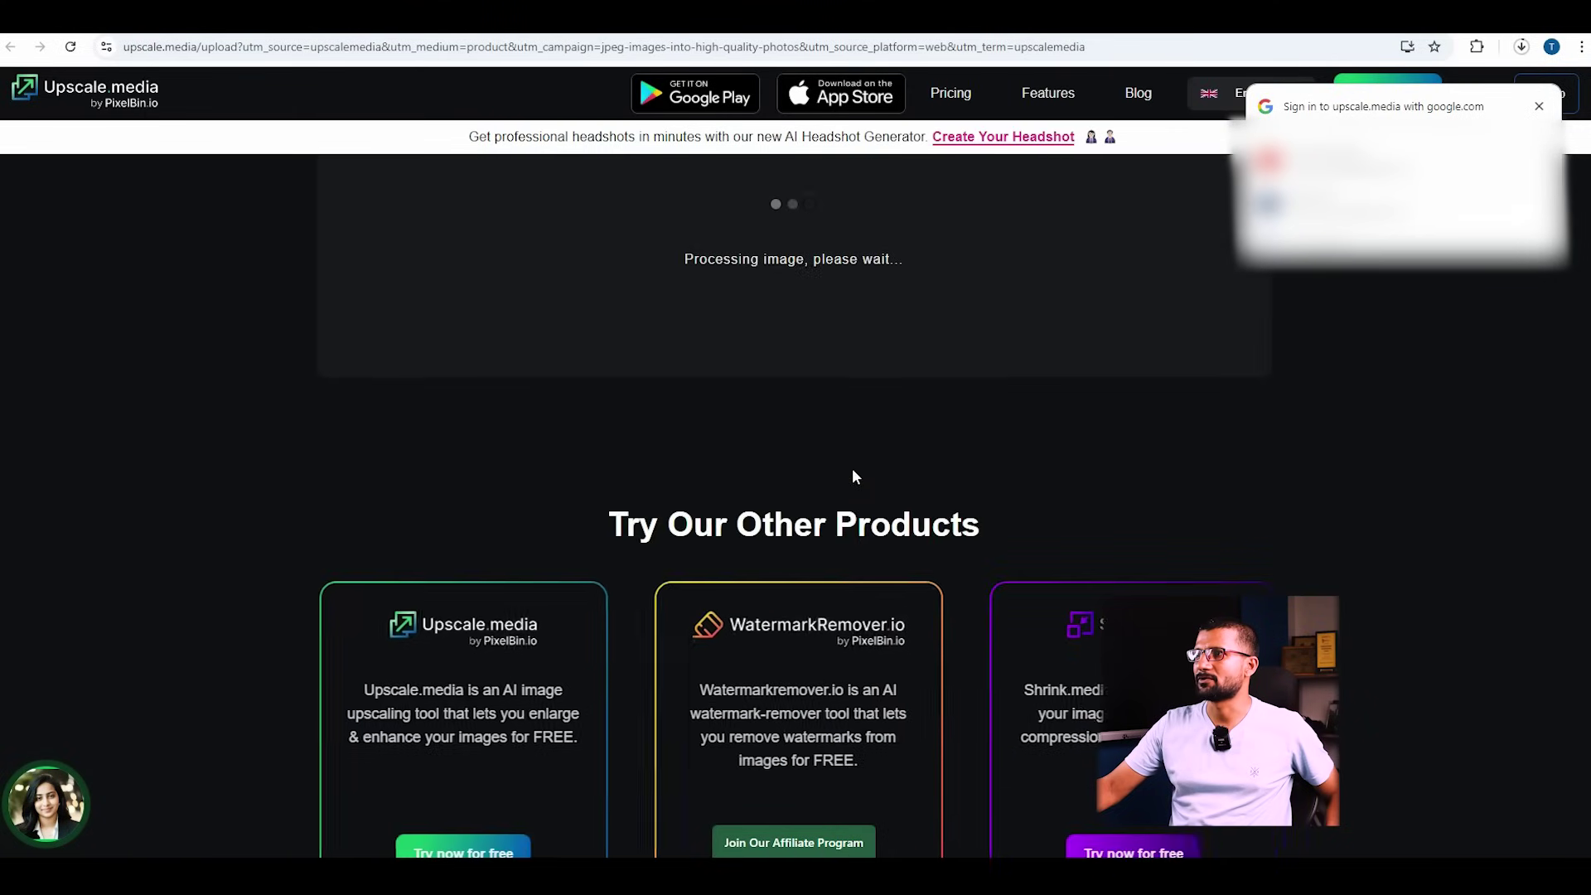
{"action": "left_click", "coordinate": [1539, 107]}
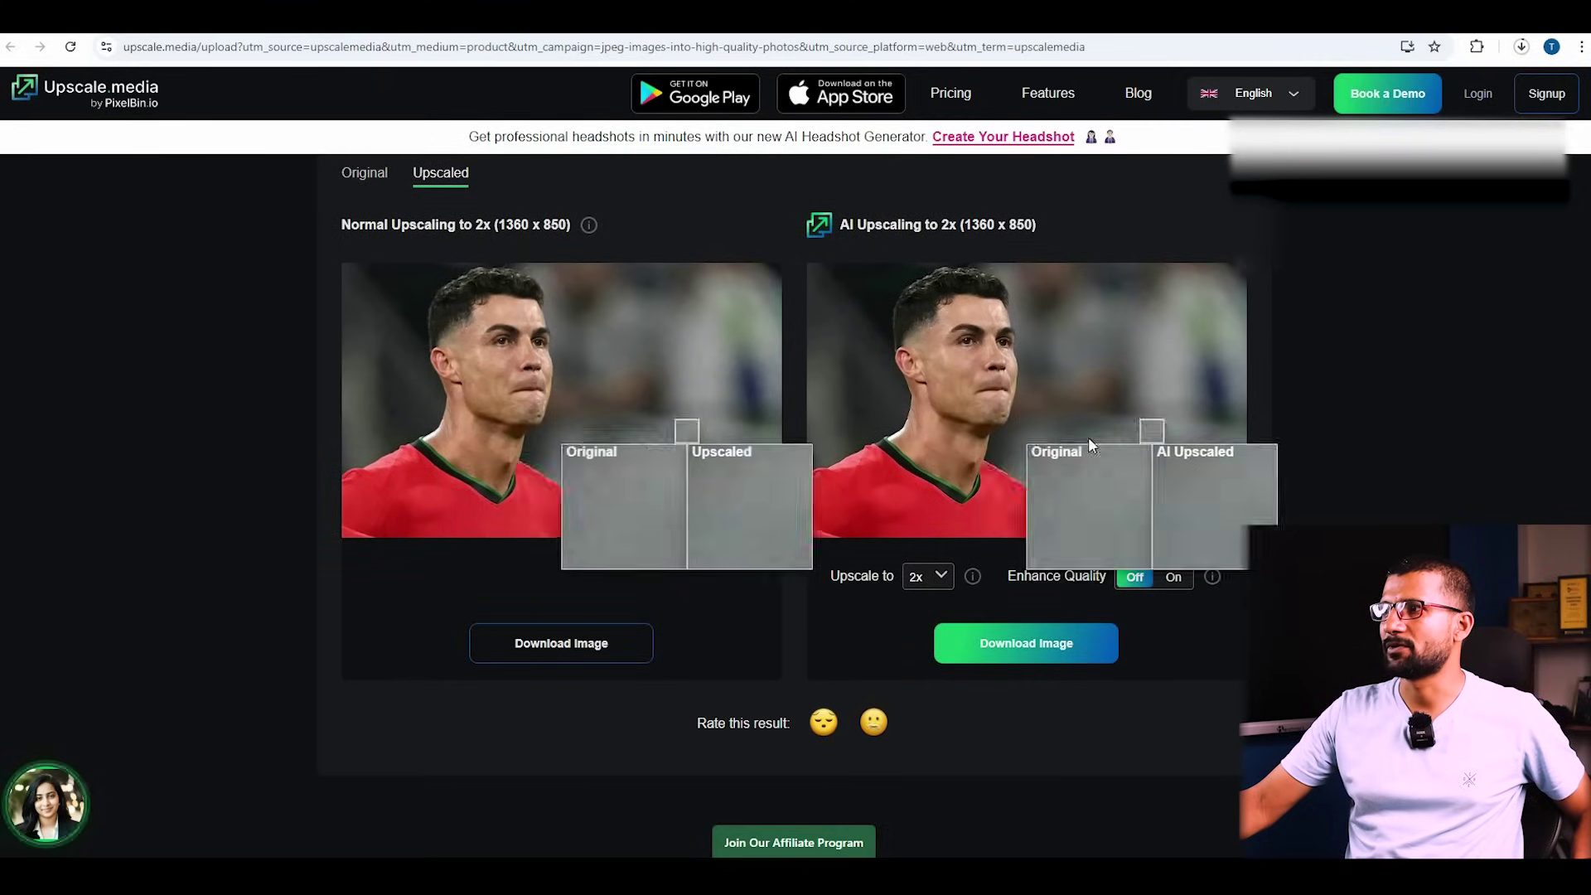
- Turn on quality enhancement for the 2x AI upscaling, download the upscaled photo and cancel the paused video download
{"action": "left_click", "coordinate": [1168, 579]}
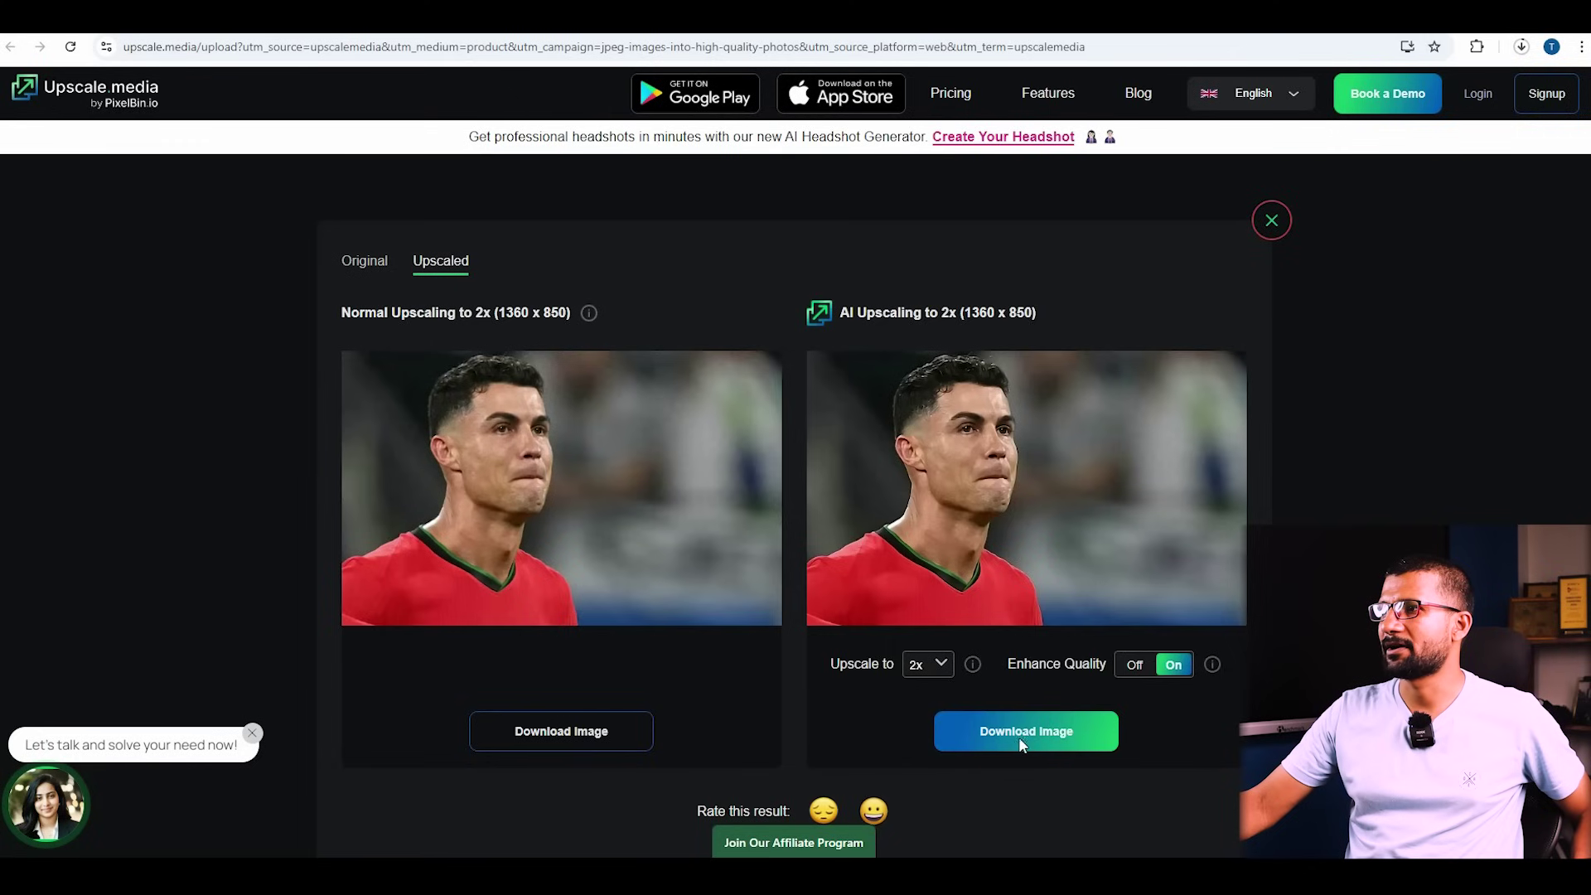
{"action": "left_click", "coordinate": [1017, 737]}
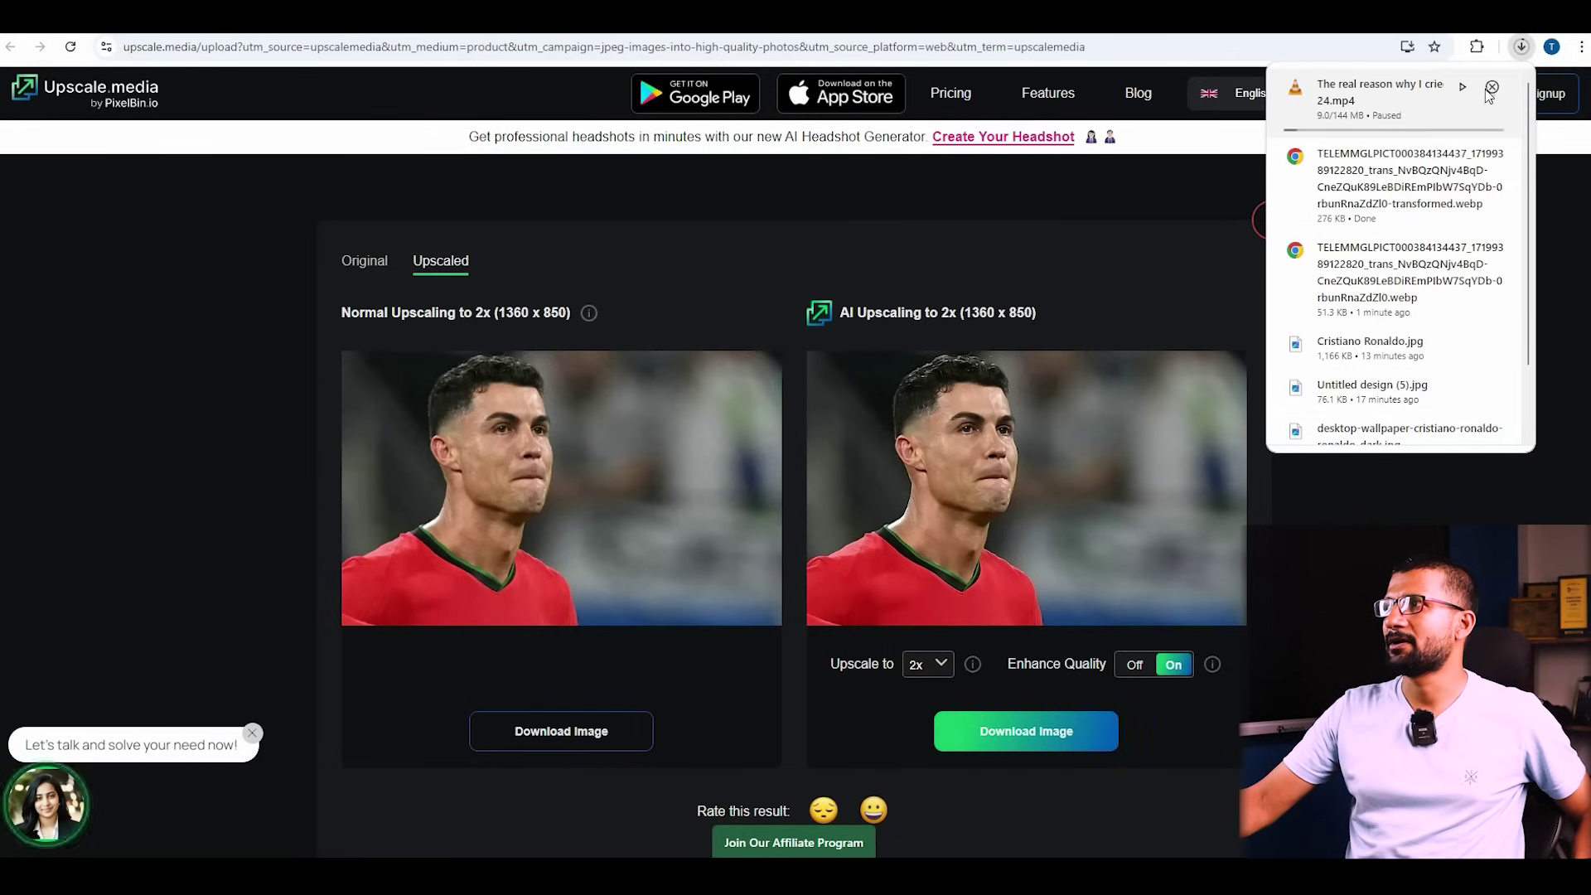
{"action": "left_click", "coordinate": [1491, 88]}
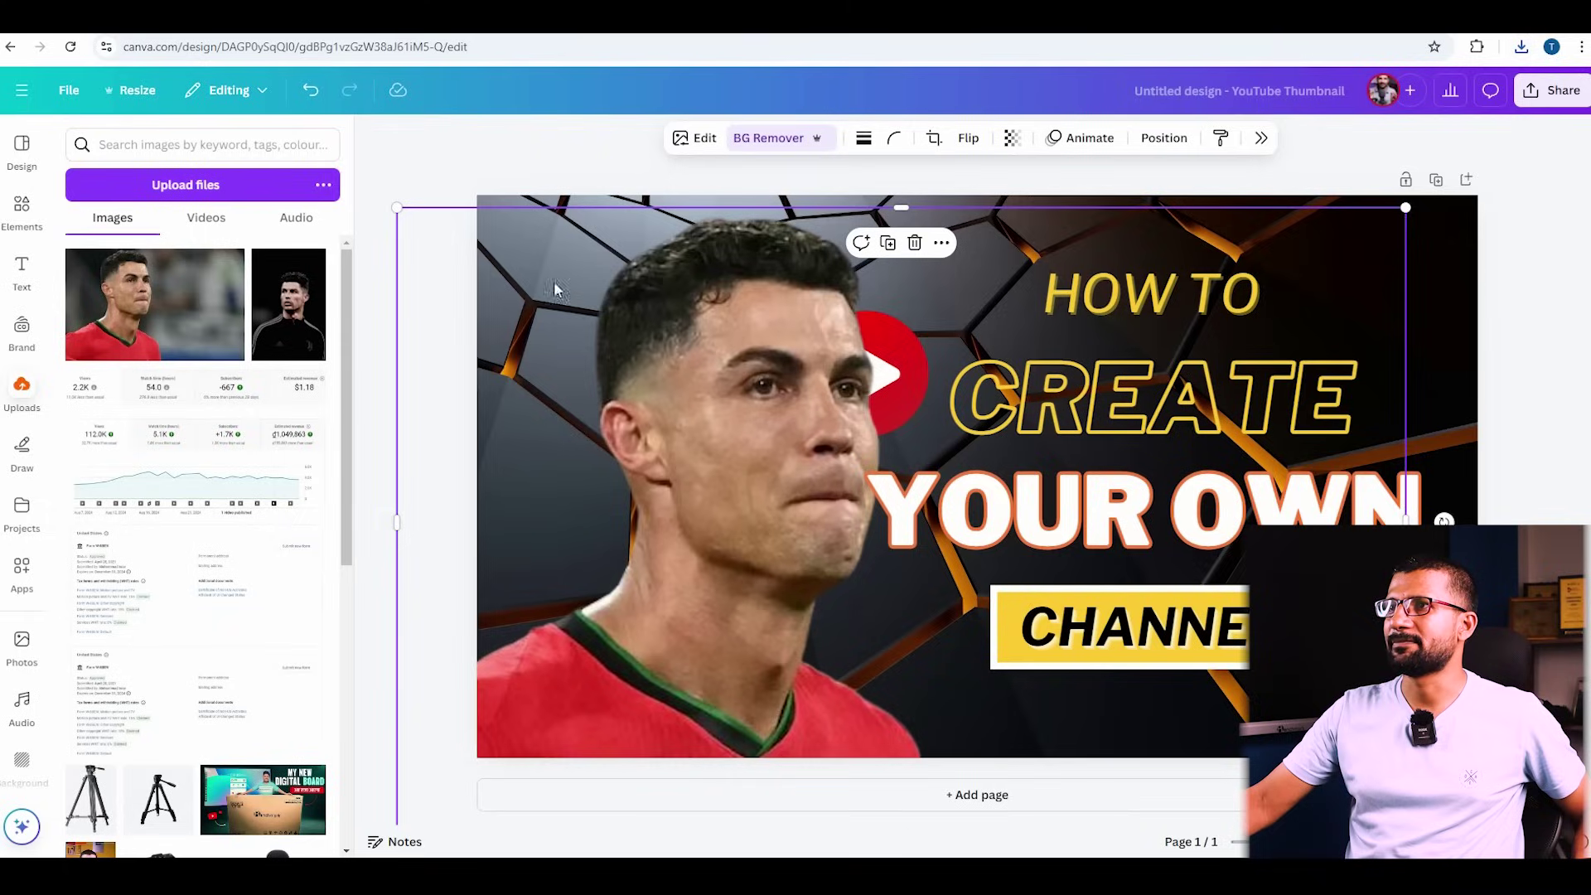
- Delete the old Ronaldo cutout from the Canva thumbnail, then upload the upscaled Ronaldo photo from Downloads and add it to the page
{"action": "key", "text": "Delete"}
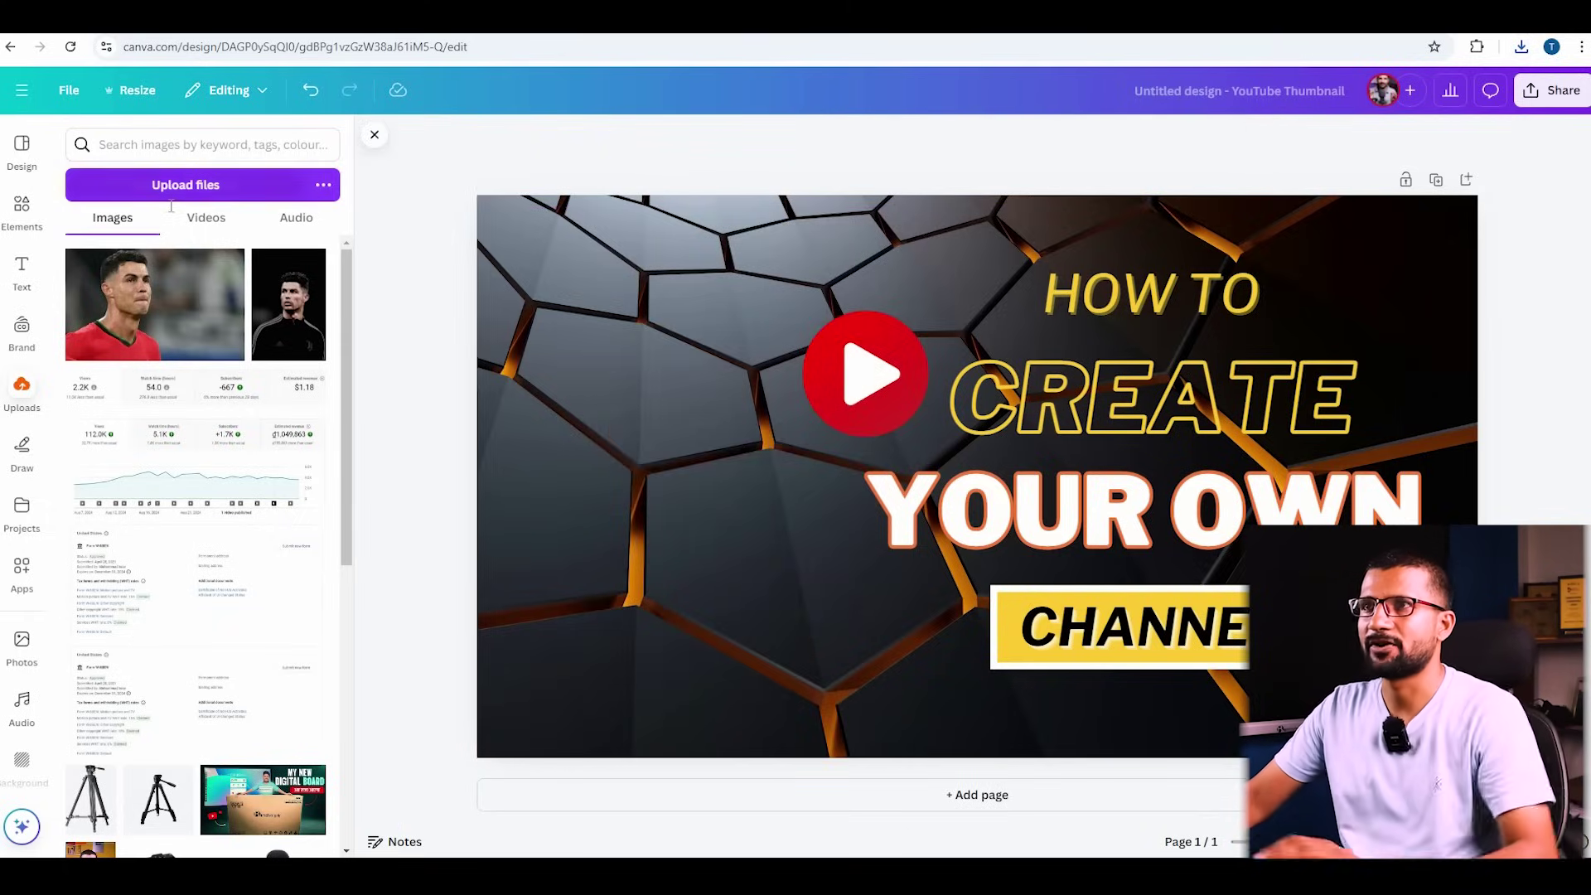
{"action": "left_click", "coordinate": [206, 218]}
{"action": "left_click", "coordinate": [186, 184]}
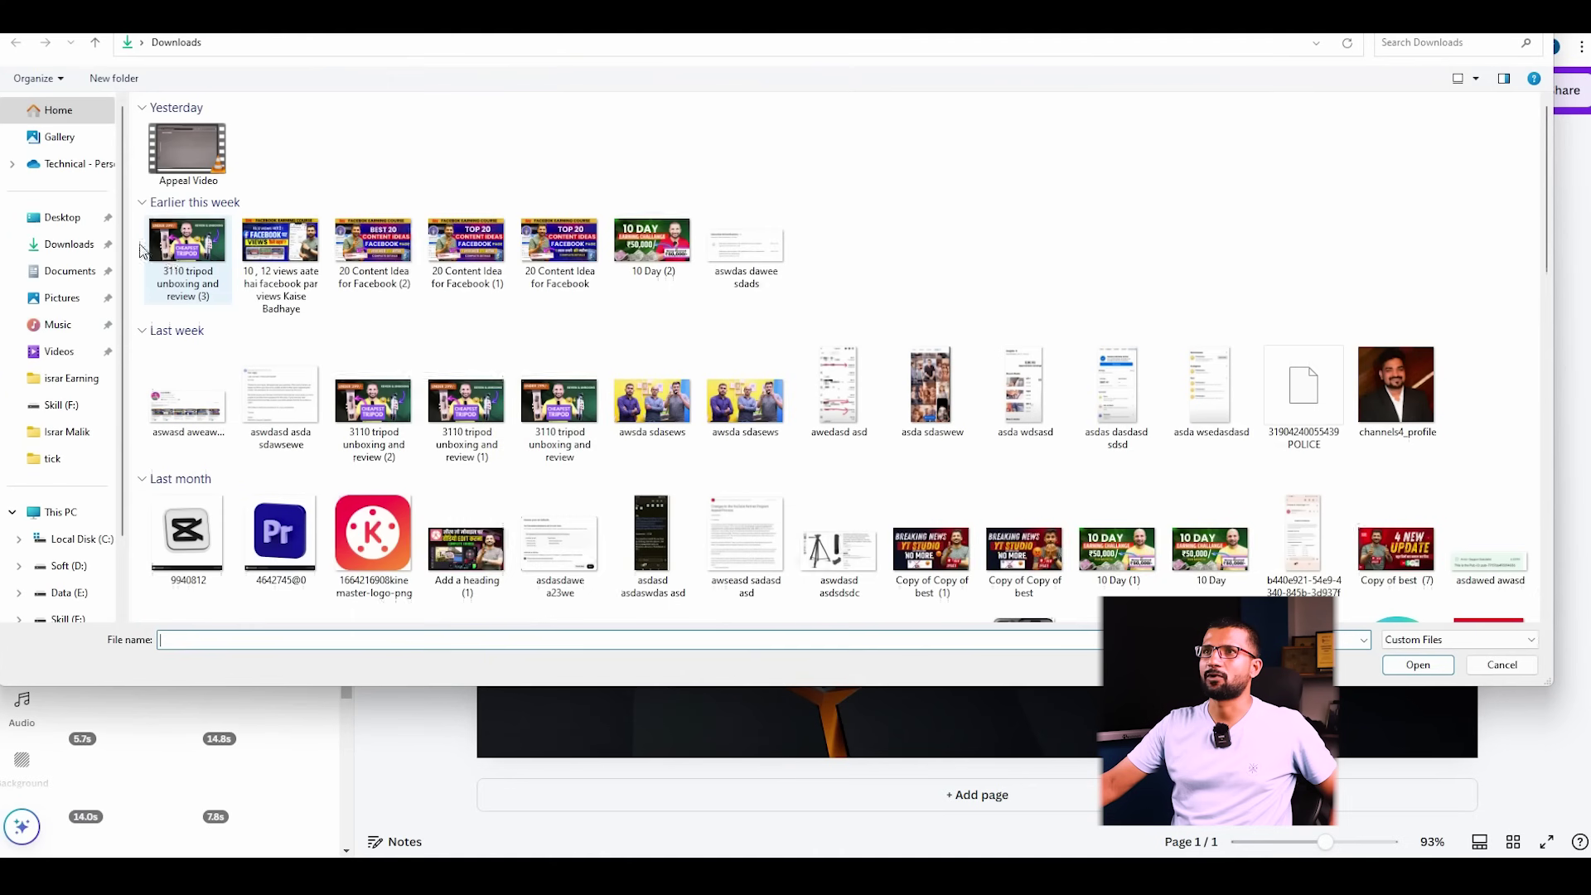
{"action": "left_click", "coordinate": [189, 186]}
{"action": "left_click", "coordinate": [1394, 668]}
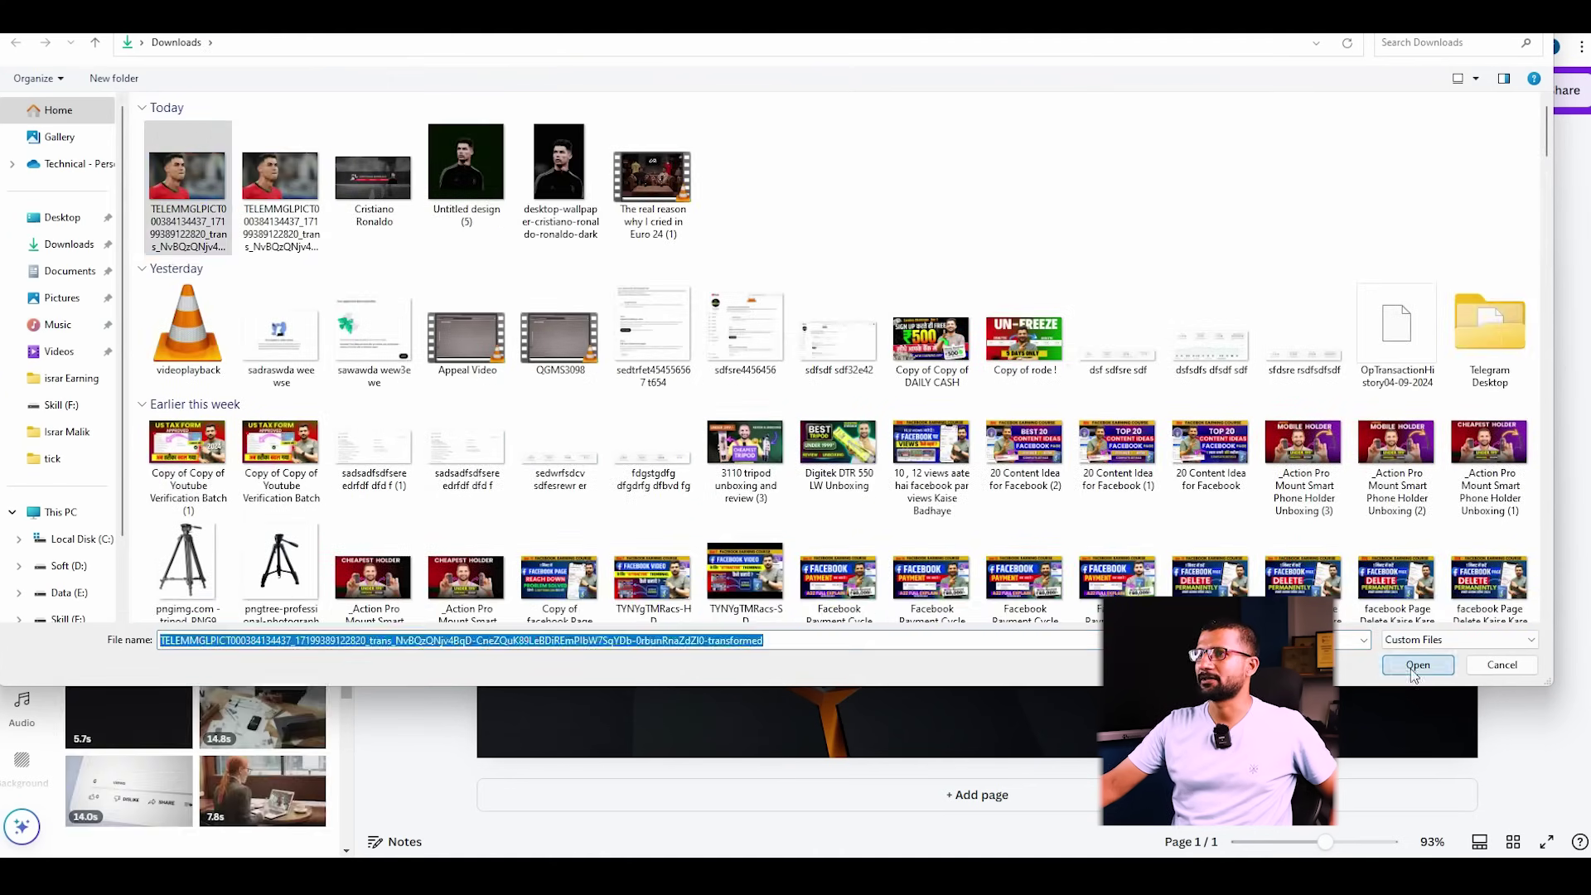
{"action": "left_click", "coordinate": [130, 305]}
- Enlarge the upscaled Ronaldo photo on the left half of the page and remove its background
{"action": "left_click_drag", "start_coordinate": [767, 472], "coordinate": [609, 443]}
{"action": "left_click_drag", "start_coordinate": [1080, 617], "coordinate": [1183, 675]}
{"action": "left_click_drag", "start_coordinate": [737, 331], "coordinate": [708, 320]}
{"action": "left_click", "coordinate": [769, 139]}
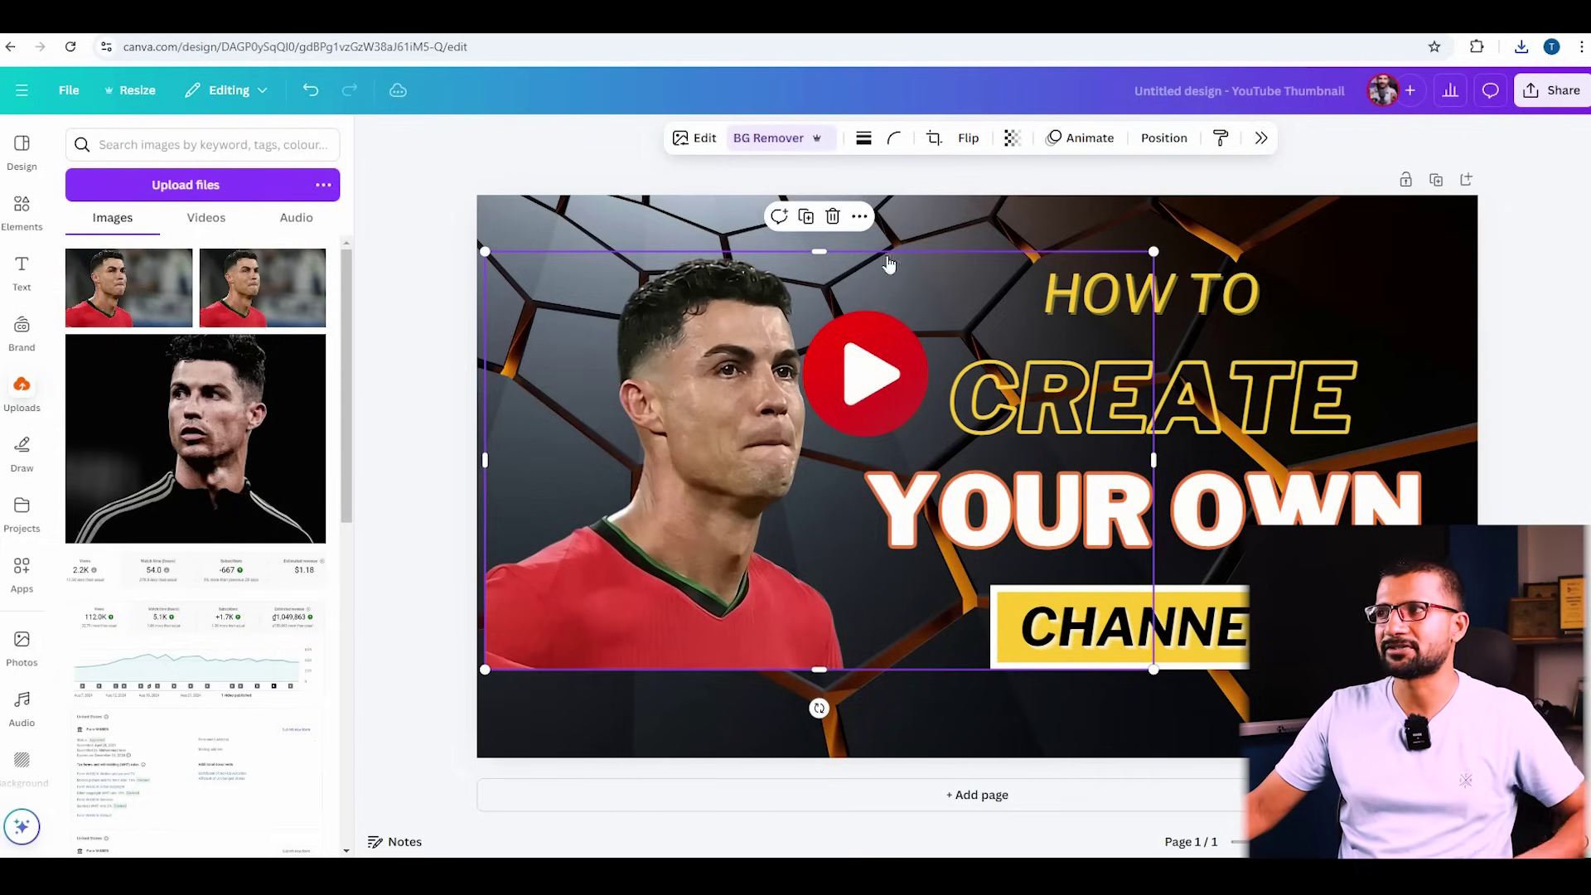
- Enlarge the Ronaldo cutout to the full page height at the left edge and crop its empty right side up to the shoulder
{"action": "left_click_drag", "start_coordinate": [766, 475], "coordinate": [712, 424]}
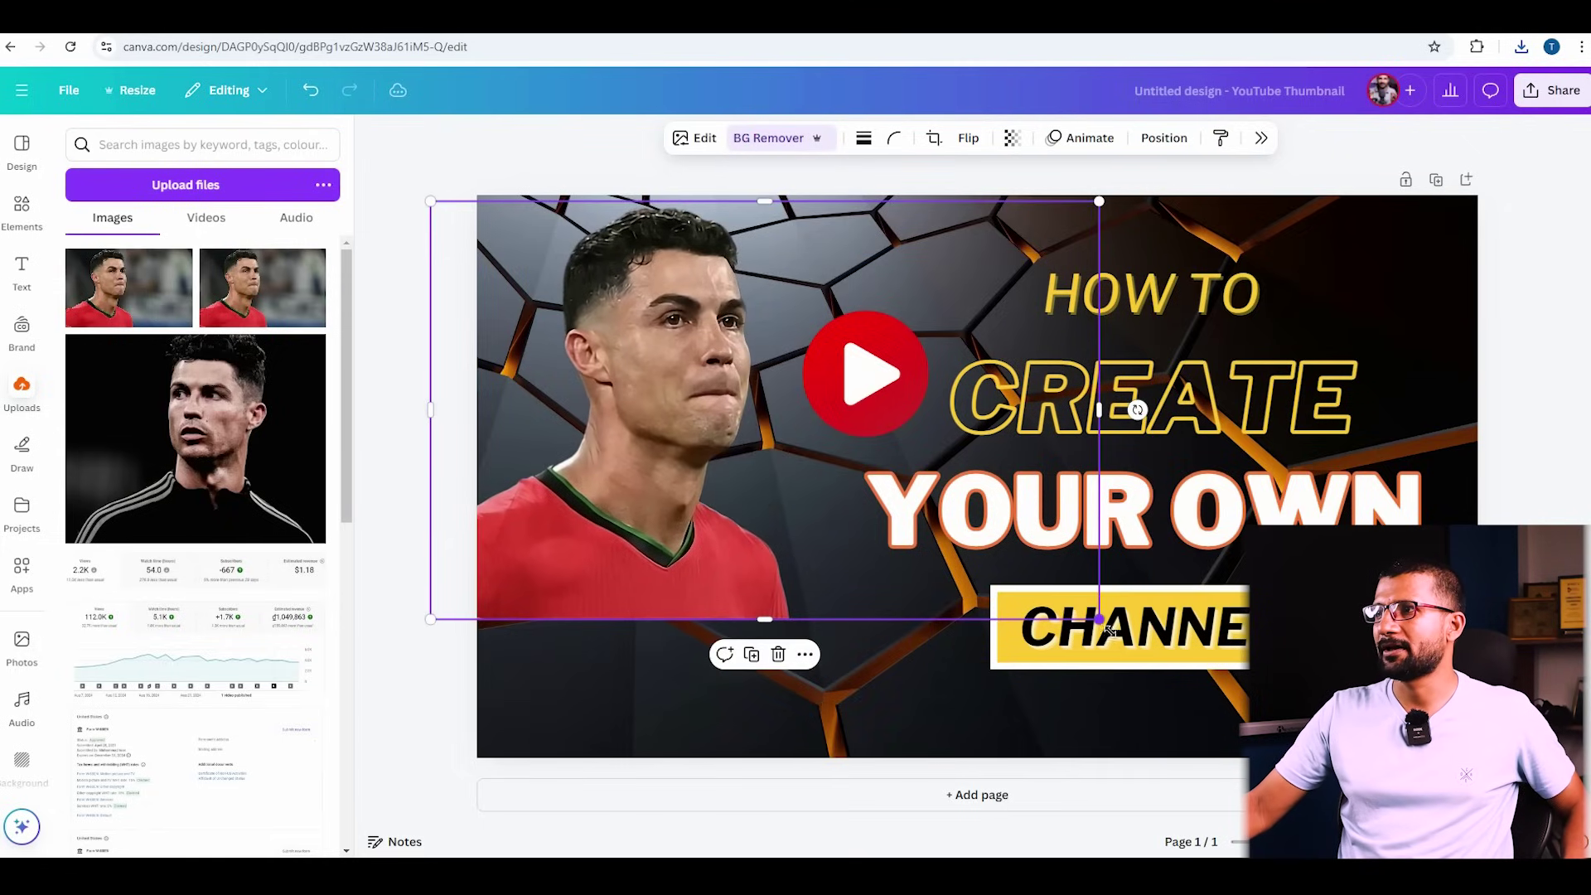
{"action": "left_click_drag", "start_coordinate": [1109, 632], "coordinate": [1350, 782]}
{"action": "left_click_drag", "start_coordinate": [1243, 544], "coordinate": [1187, 547]}
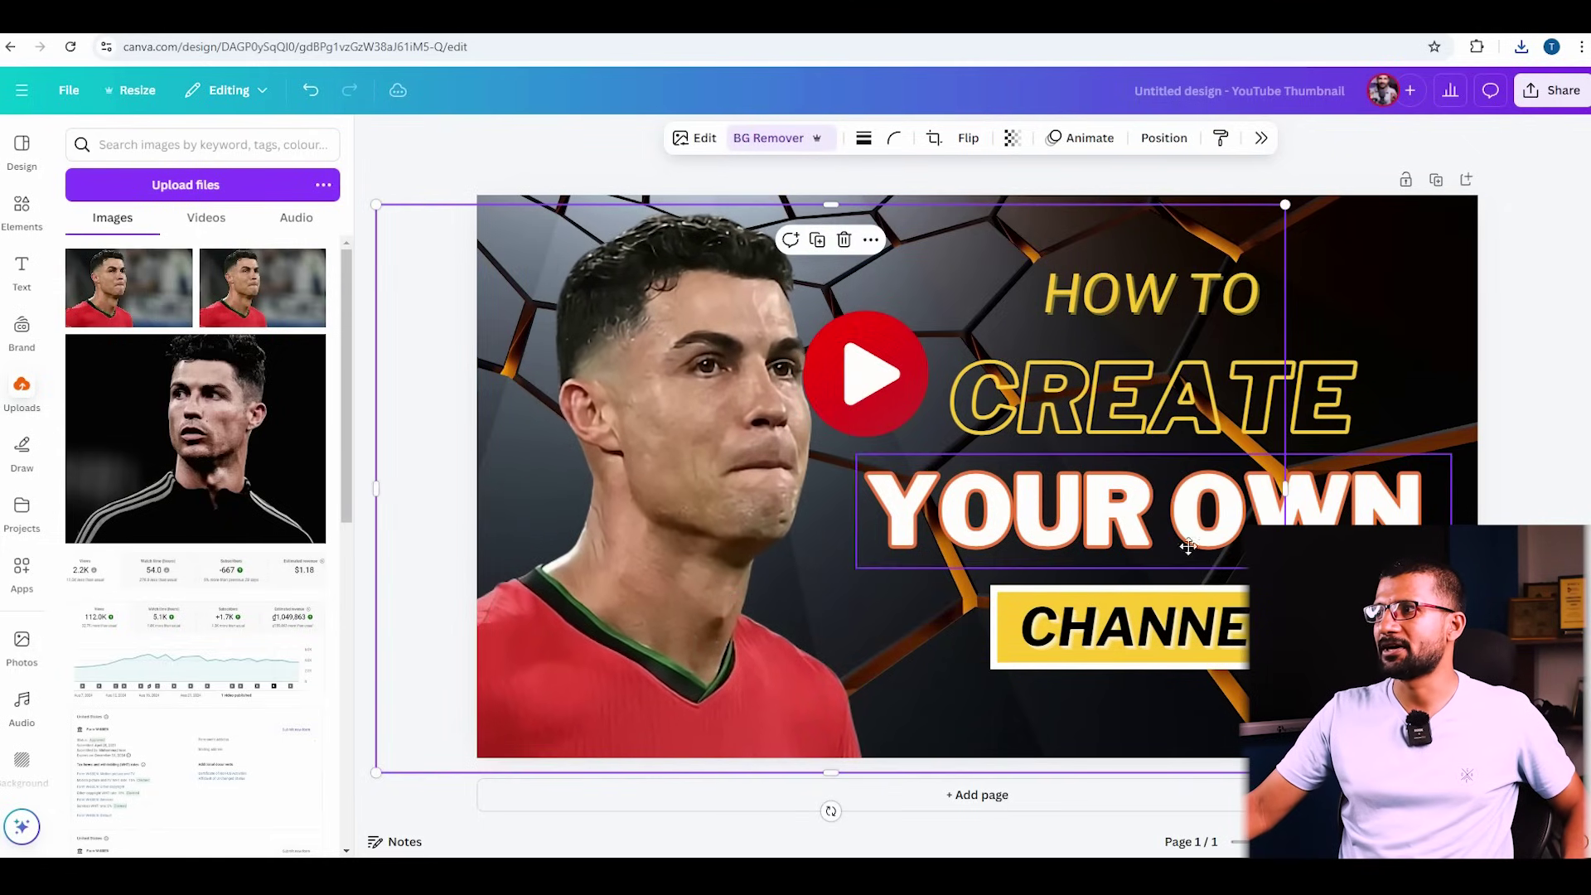
{"action": "left_click_drag", "start_coordinate": [1285, 489], "coordinate": [824, 491]}
- Delete the red play button graphic beside Ronaldo's face
{"action": "left_click", "coordinate": [869, 358]}
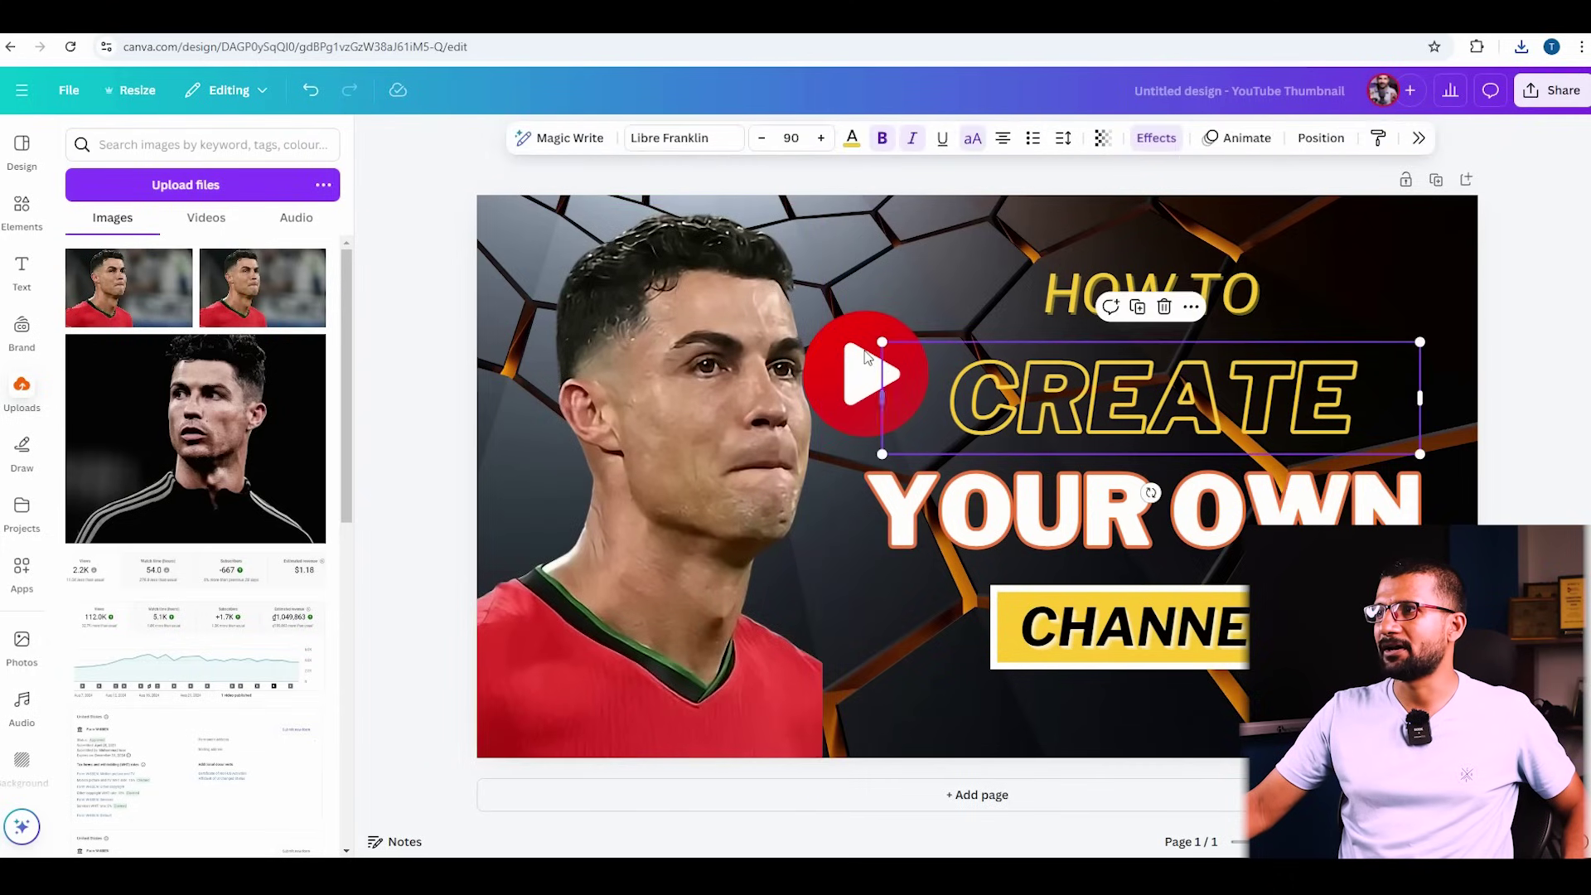
{"action": "left_click_drag", "start_coordinate": [867, 353], "coordinate": [880, 340]}
{"action": "key", "text": "Delete"}
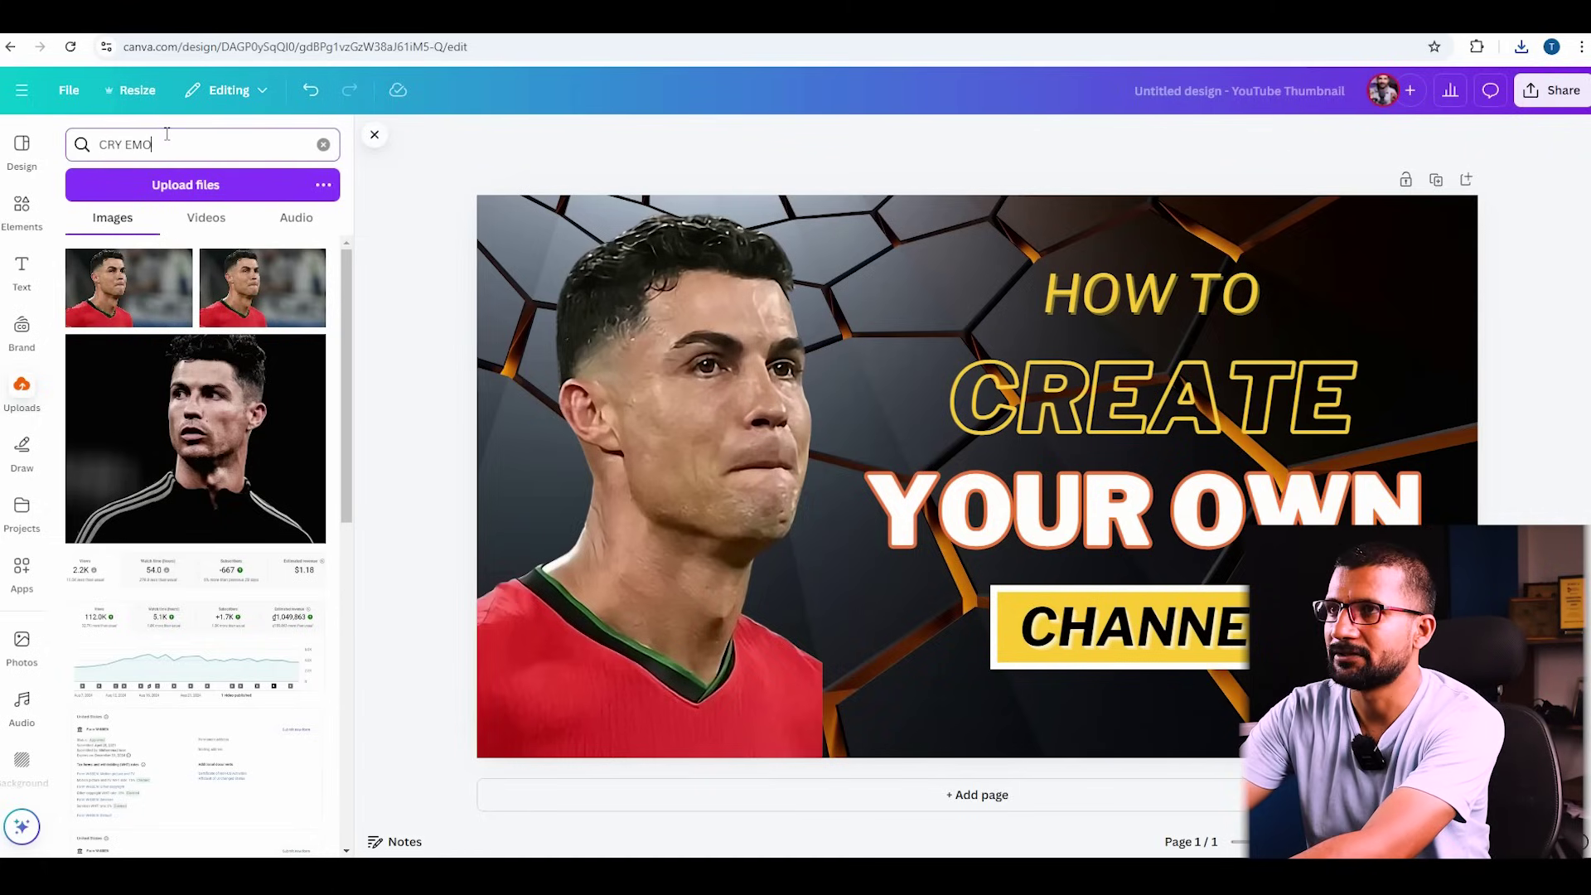
- Search the uploads for "CRY EMOJI", add the crying emoji, shrink it and place it over Ronaldo's shirt
{"action": "key", "text": "Return"}
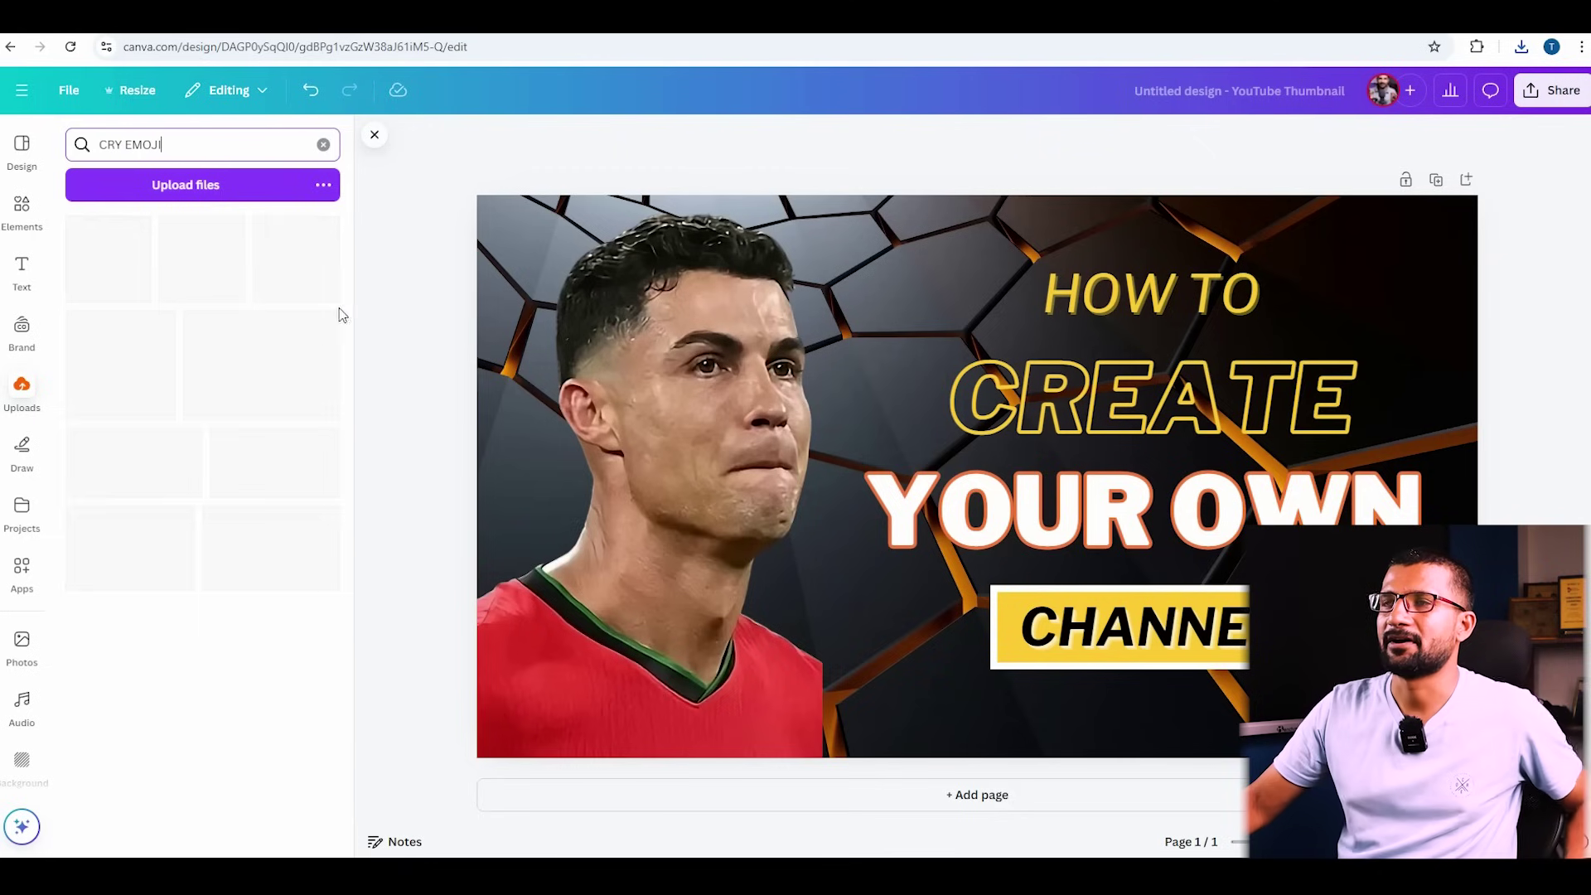
{"action": "left_click", "coordinate": [133, 286]}
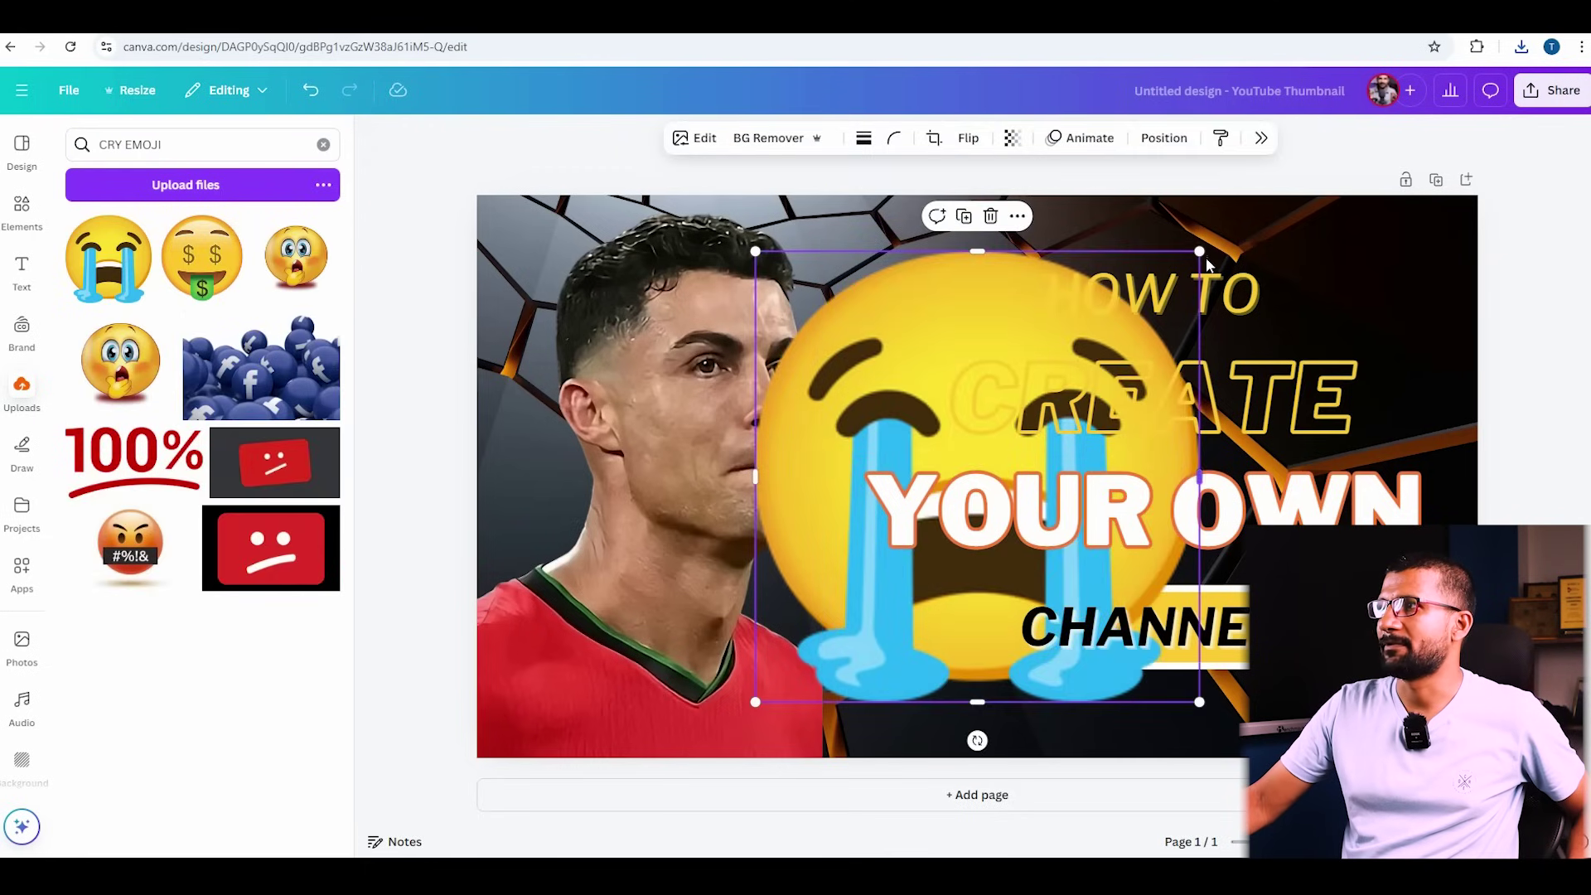
{"action": "left_click_drag", "start_coordinate": [1201, 251], "coordinate": [944, 504]}
{"action": "left_click_drag", "start_coordinate": [854, 605], "coordinate": [716, 630]}
- Delete the "HOW TO" and "CREATE" texts and nudge the "YOUR OWN" text slightly upward
{"action": "left_click", "coordinate": [1172, 310]}
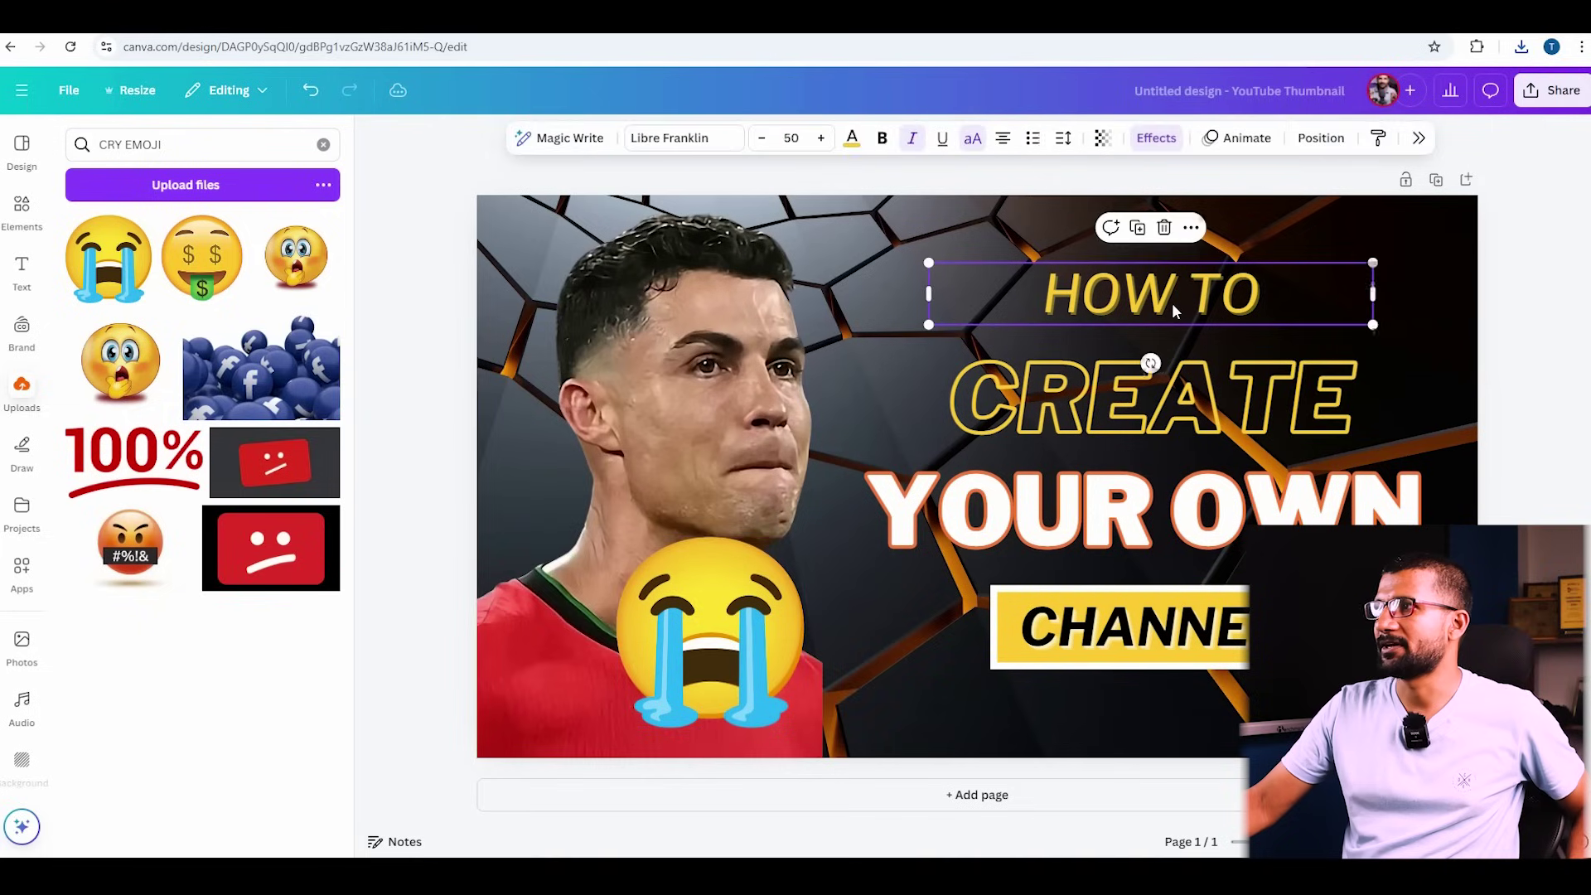
{"action": "key", "text": "Delete"}
{"action": "left_click", "coordinate": [1097, 395]}
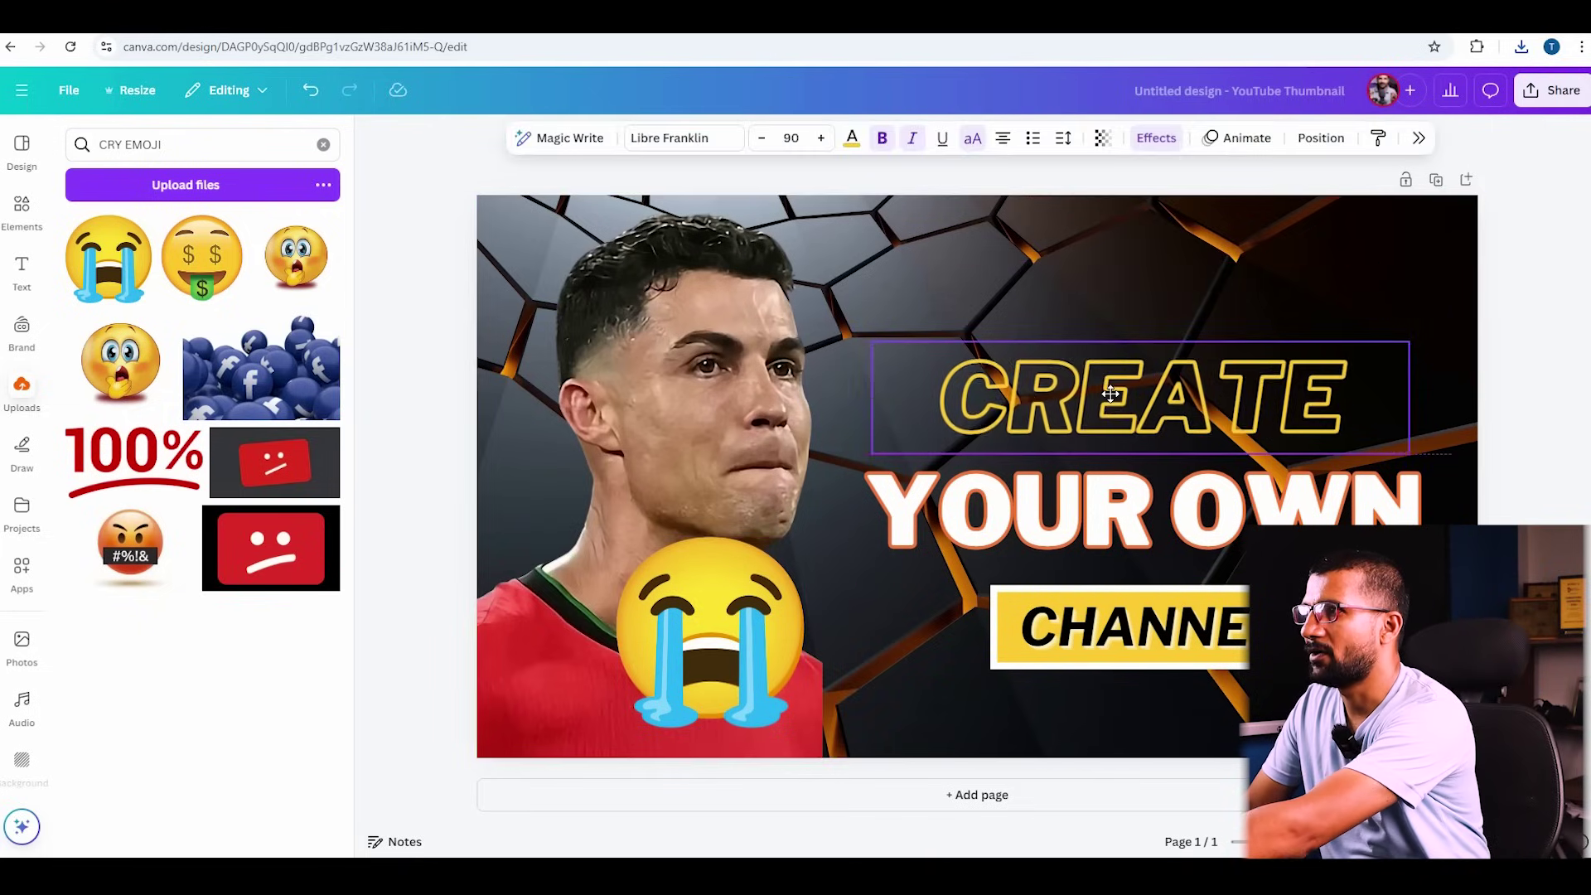
{"action": "key", "text": "Delete"}
{"action": "left_click_drag", "start_coordinate": [1069, 491], "coordinate": [1075, 484]}
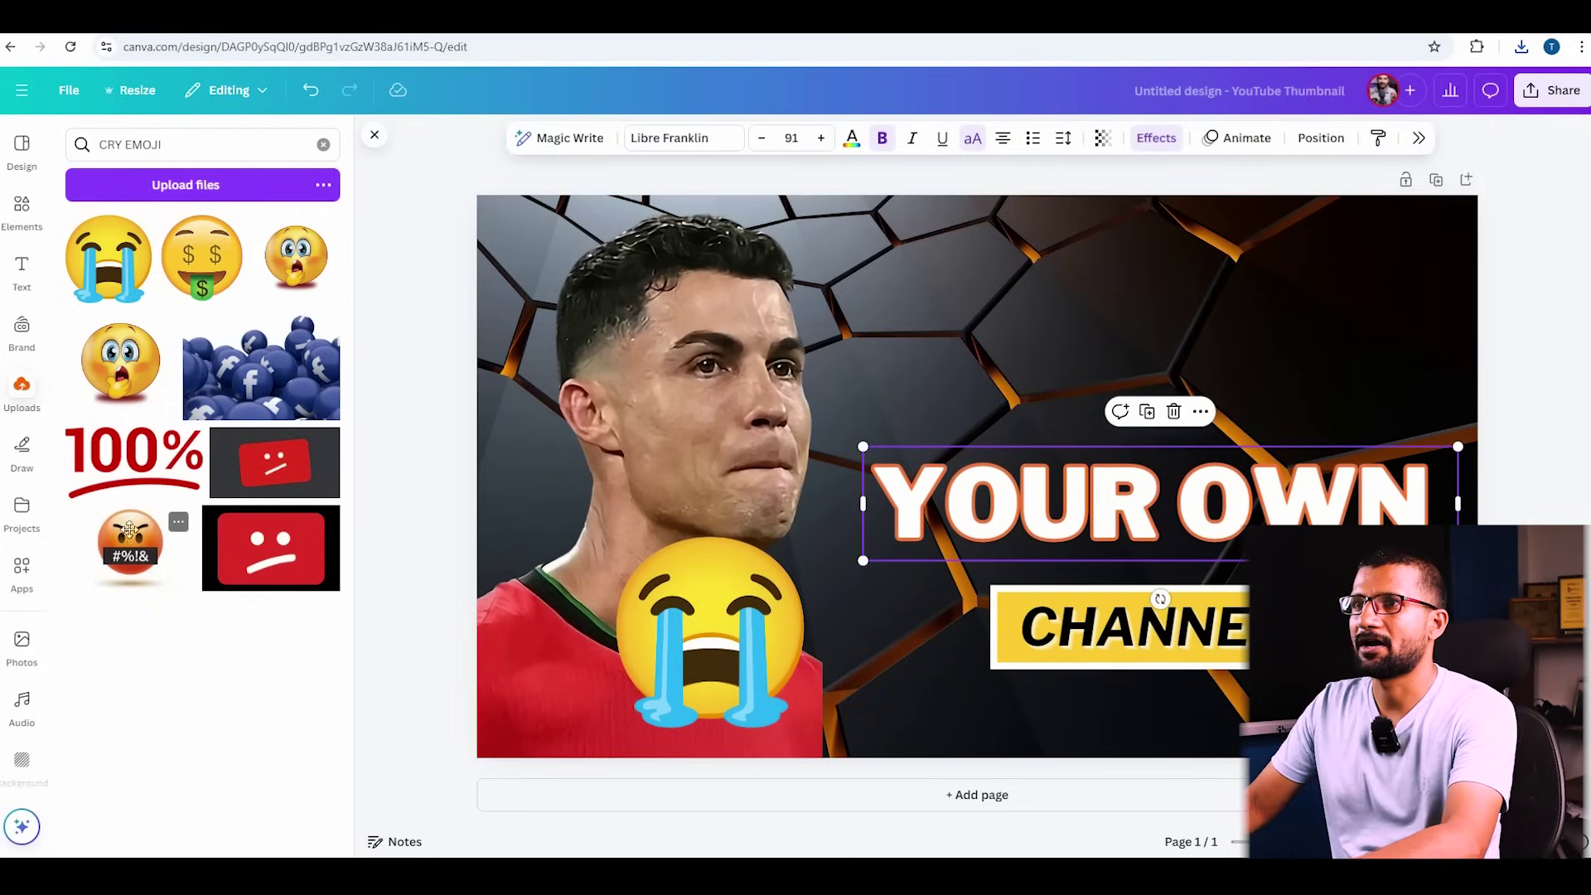
- Clear the uploads search, search the elements for "football" and list all matching photos
{"action": "left_click", "coordinate": [322, 144]}
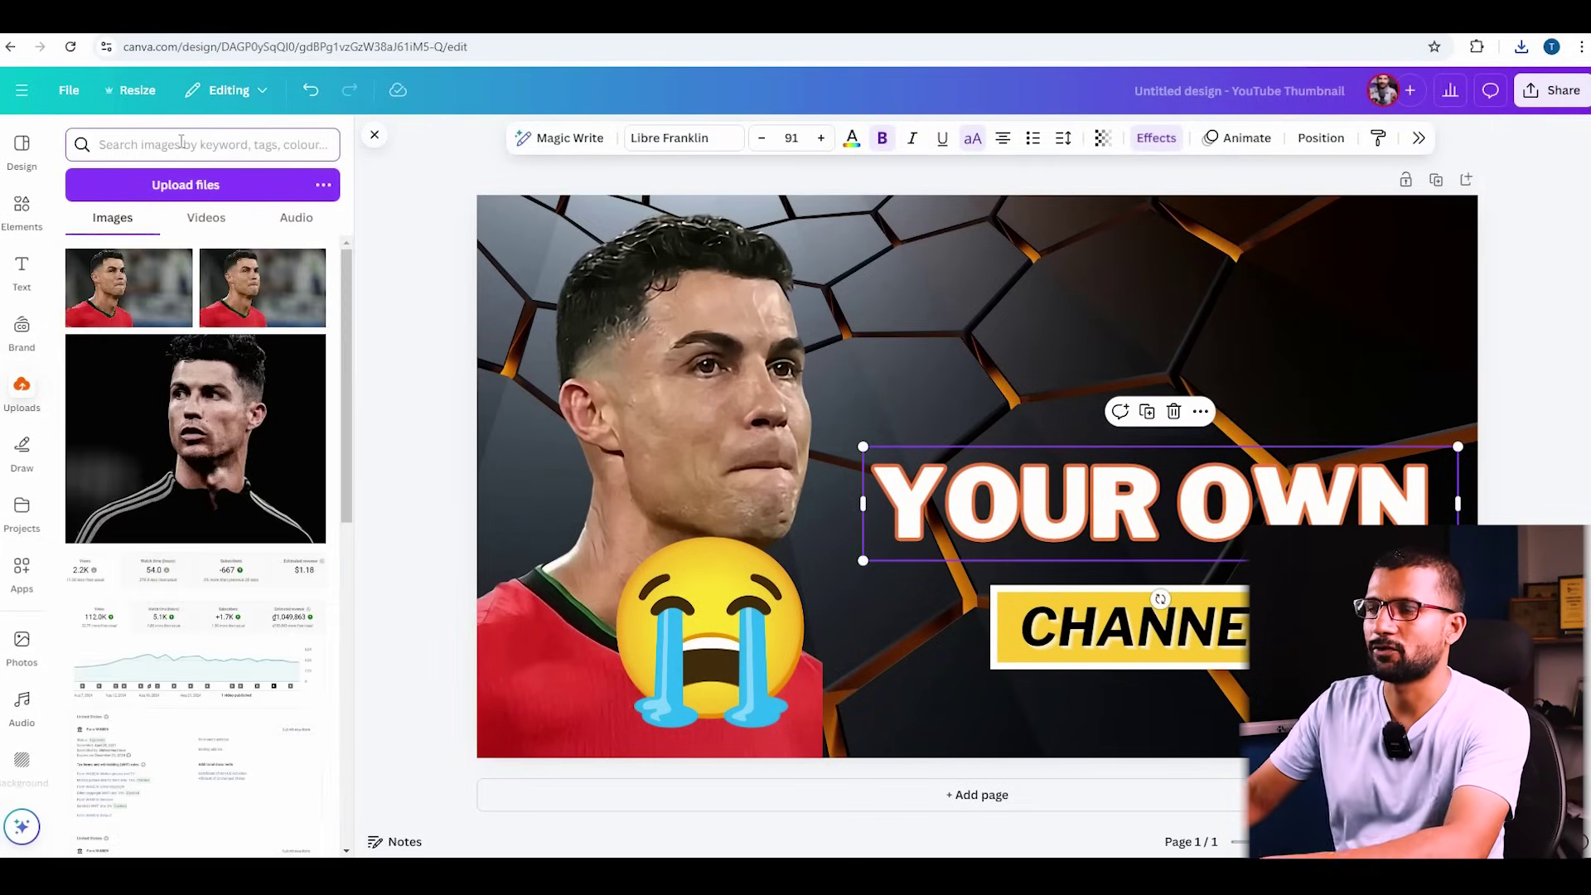
{"action": "left_click", "coordinate": [21, 207]}
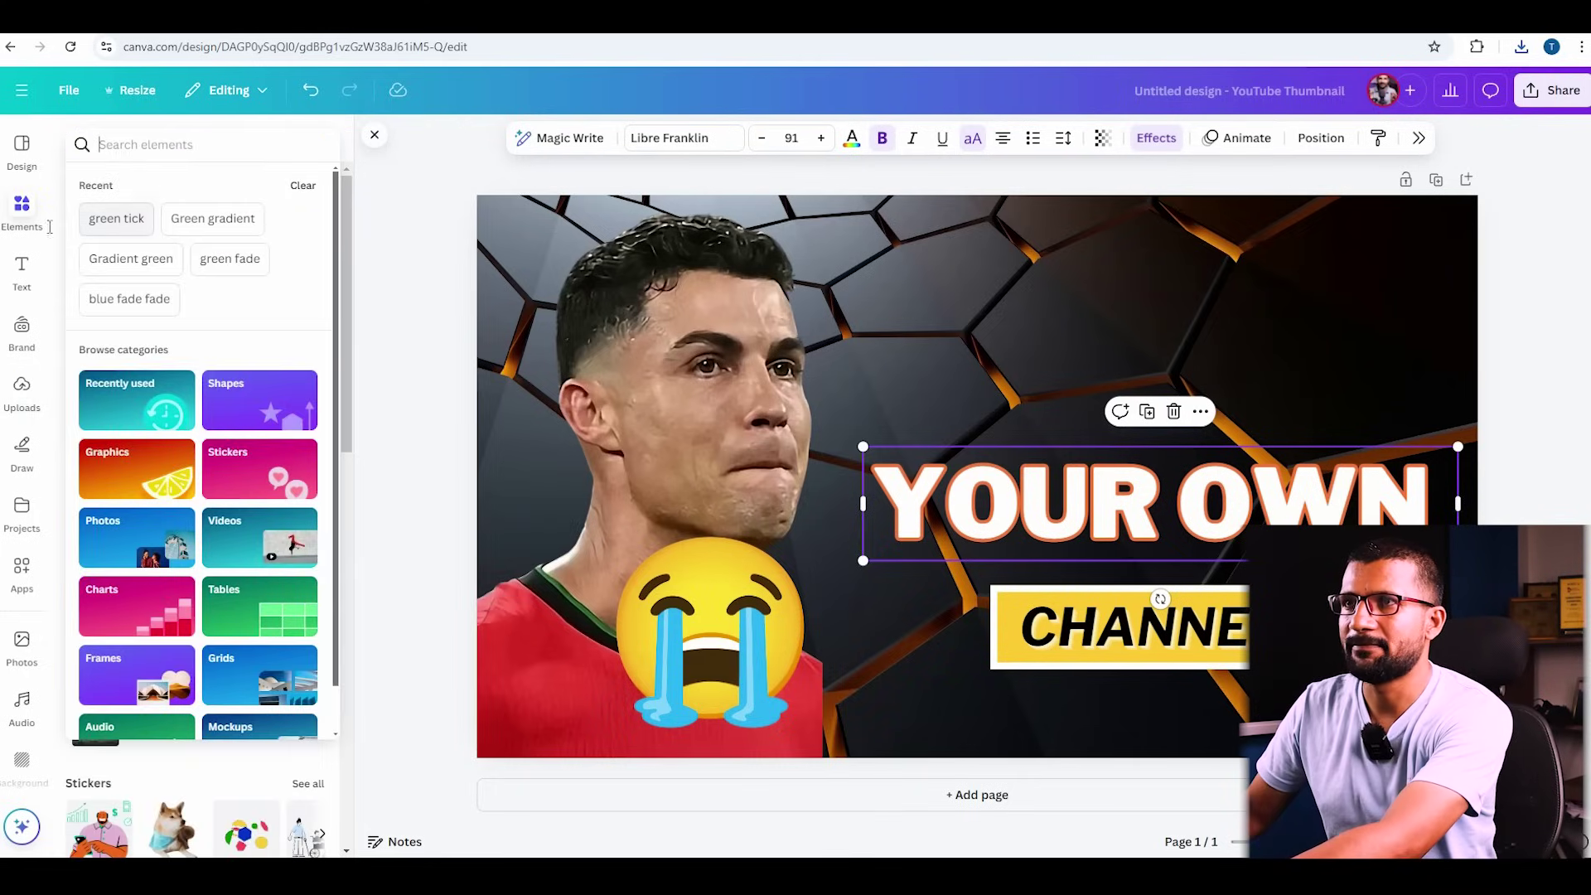
{"action": "type", "text": "FO"}
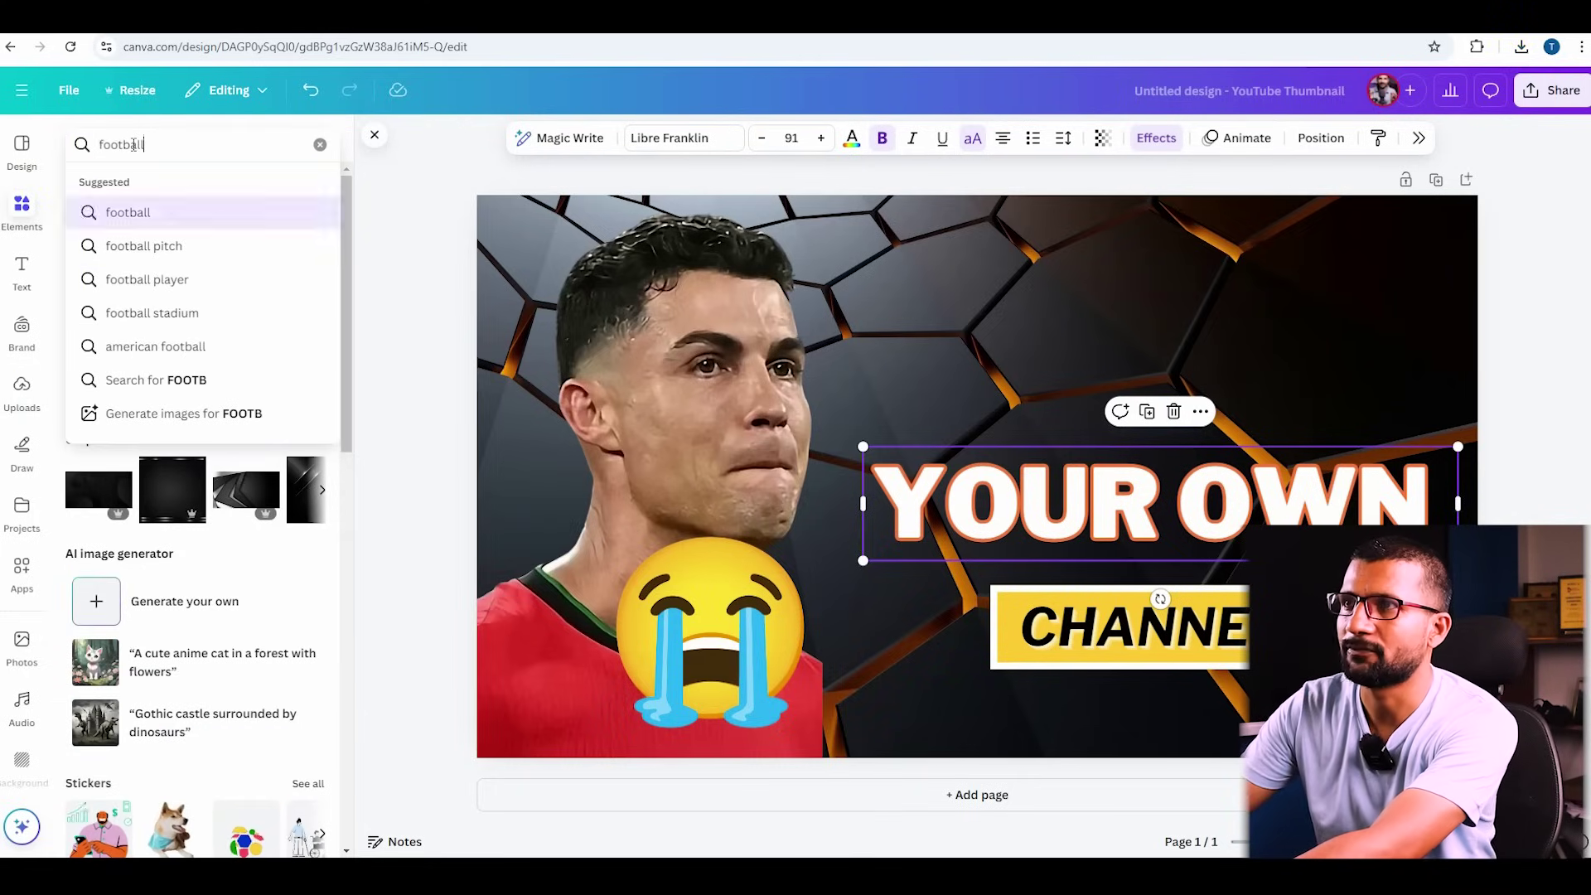
{"action": "left_click", "coordinate": [128, 212]}
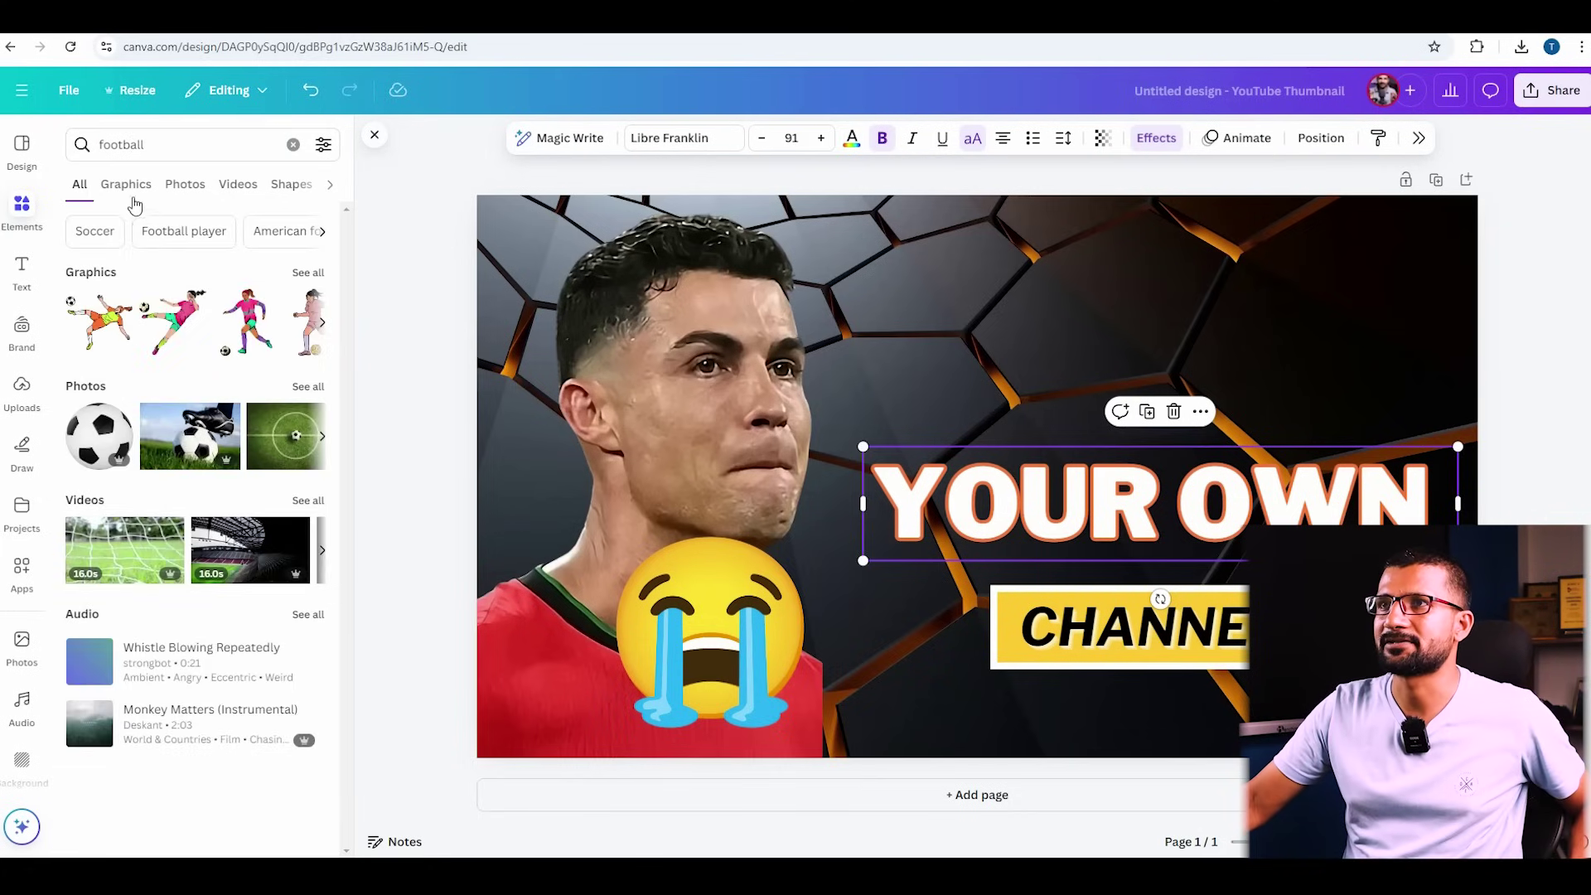
{"action": "left_click", "coordinate": [188, 189]}
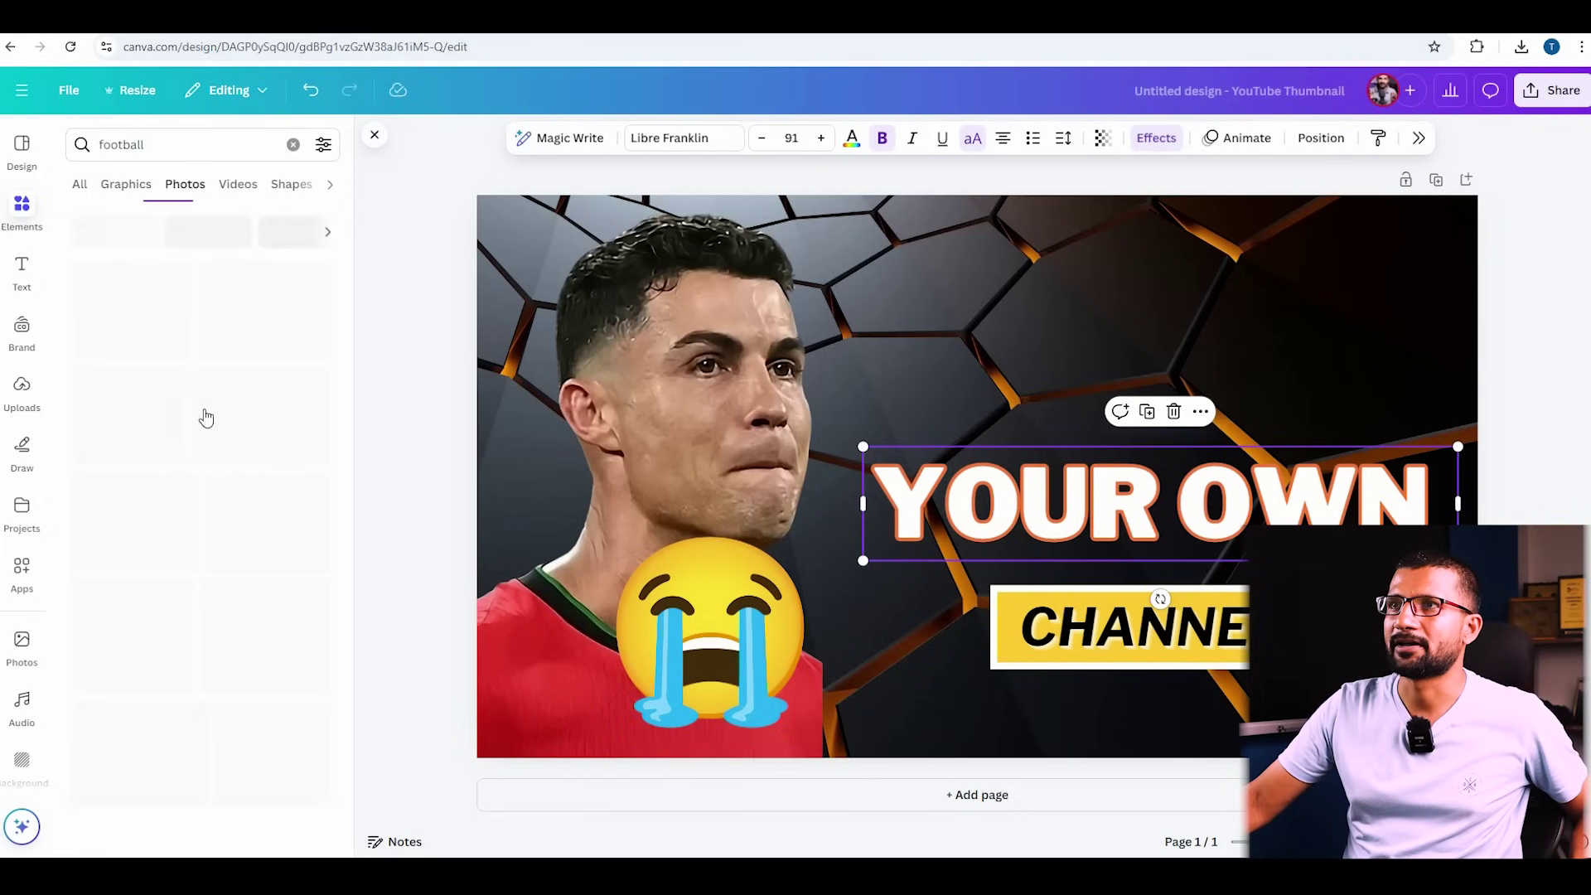
{"action": "left_click", "coordinate": [117, 188]}
{"action": "left_click", "coordinate": [80, 184]}
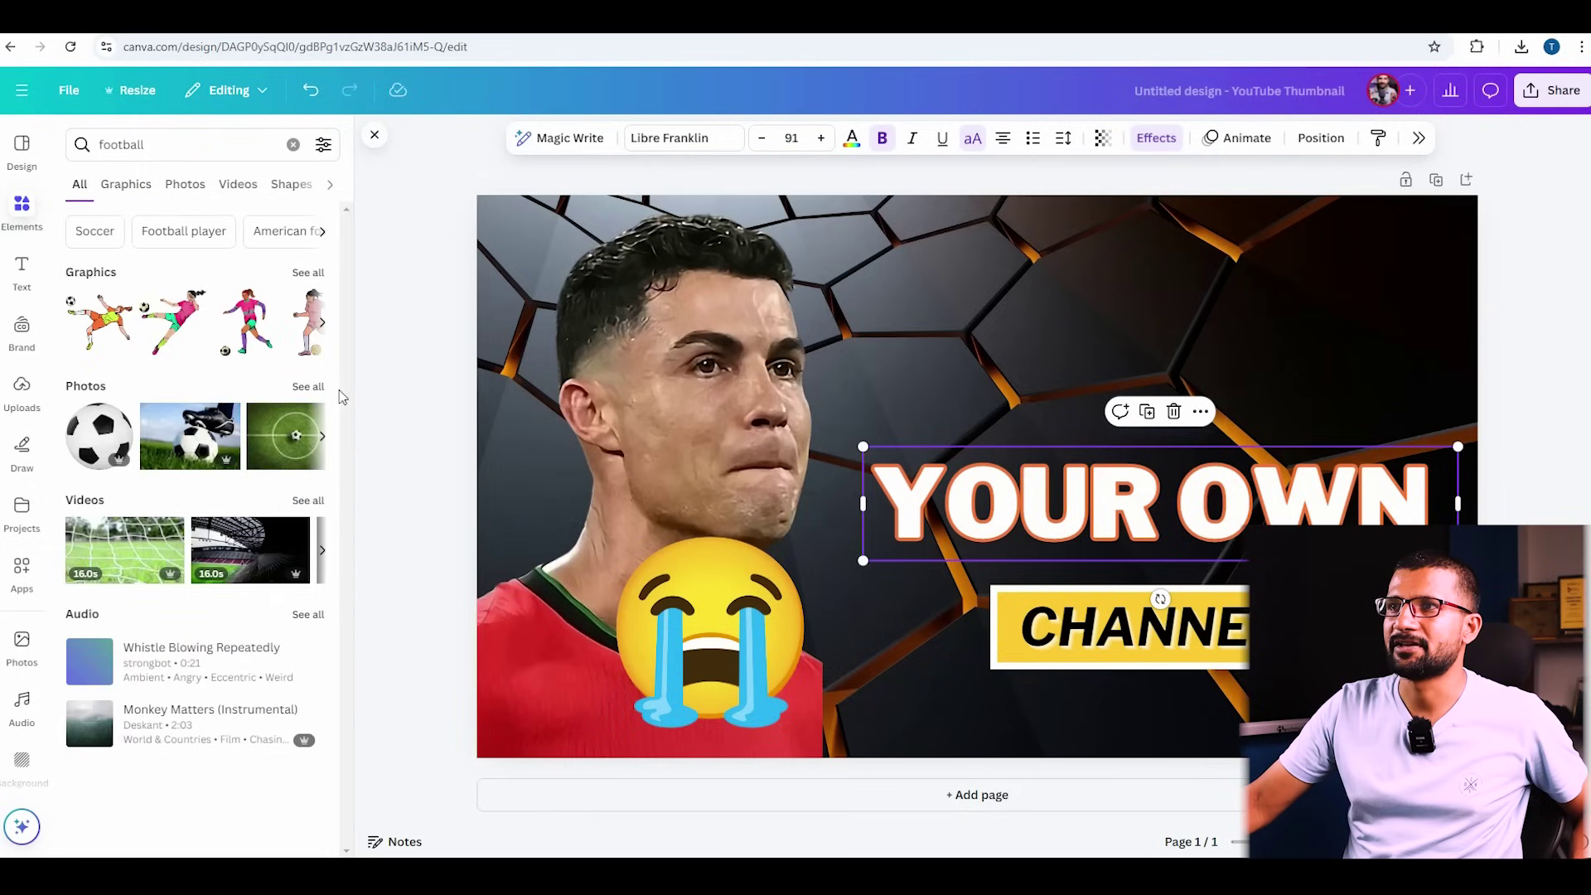
{"action": "left_click", "coordinate": [312, 387]}
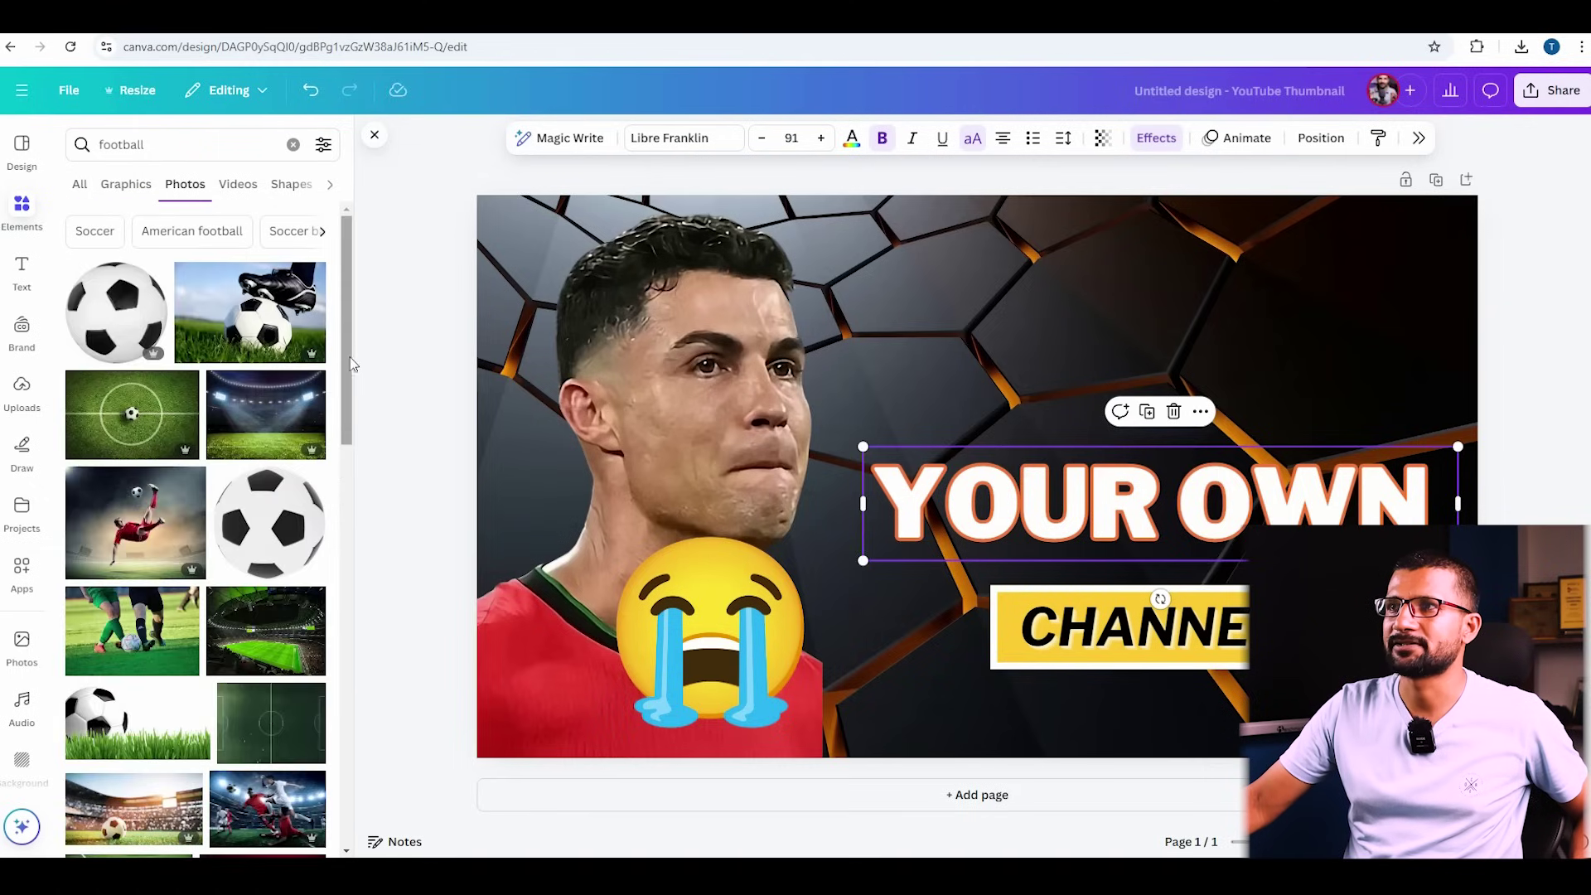
- Place the photo of children playing football as a faded background behind the cutout and texts, and enlarge it beyond the page edges
{"action": "scroll", "coordinate": [350, 365], "scroll_direction": "down", "scroll_amount": 10}
{"action": "left_click_drag", "start_coordinate": [153, 774], "coordinate": [912, 373]}
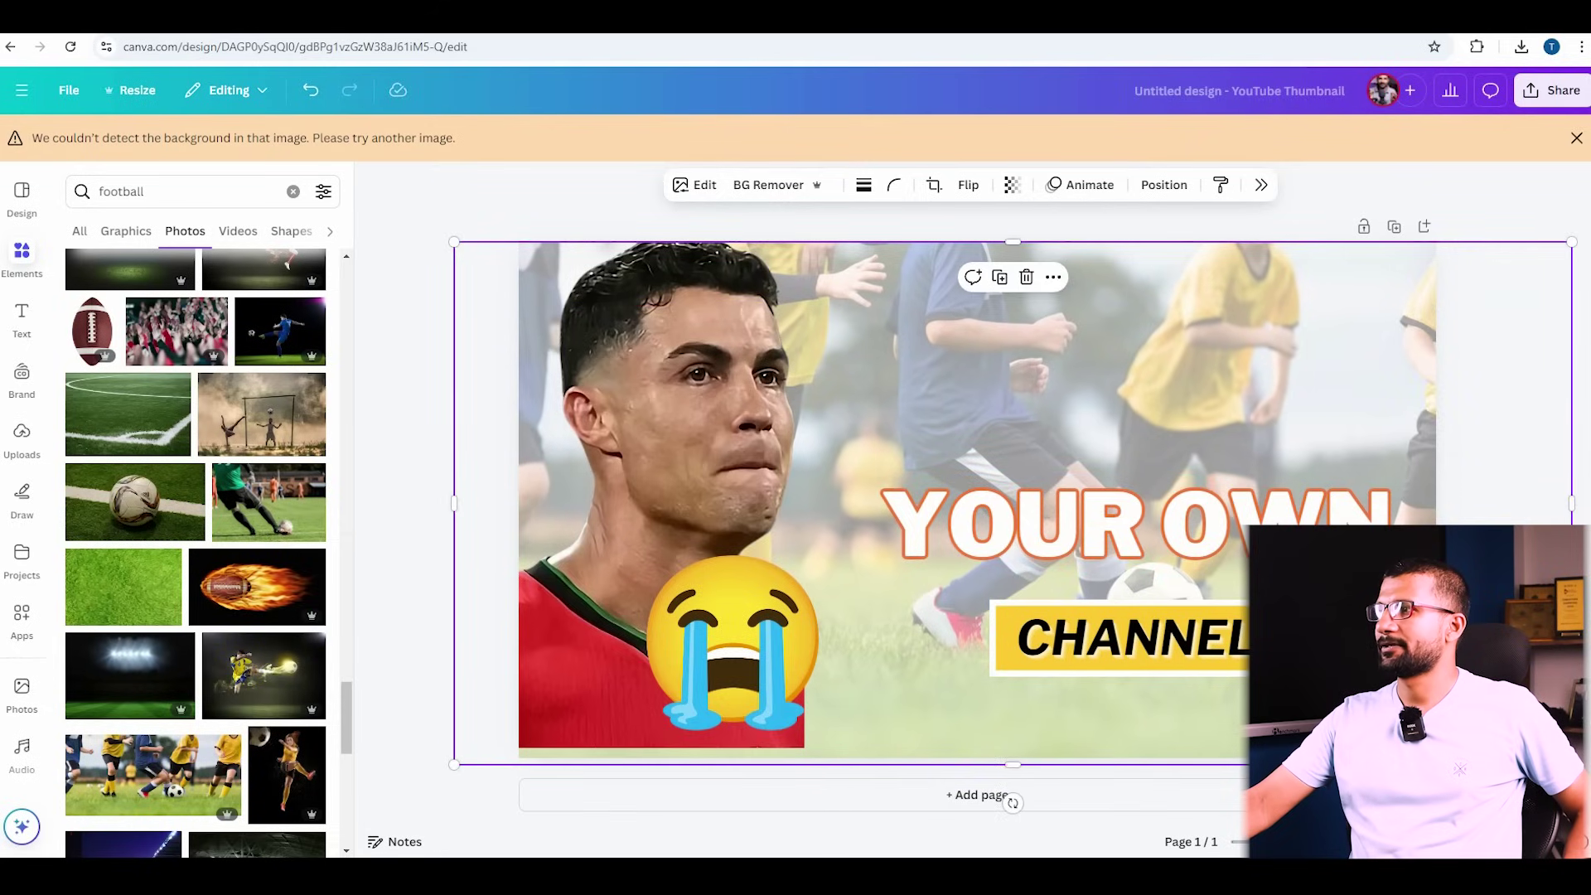
{"action": "left_click_drag", "start_coordinate": [1012, 802], "coordinate": [654, 458]}
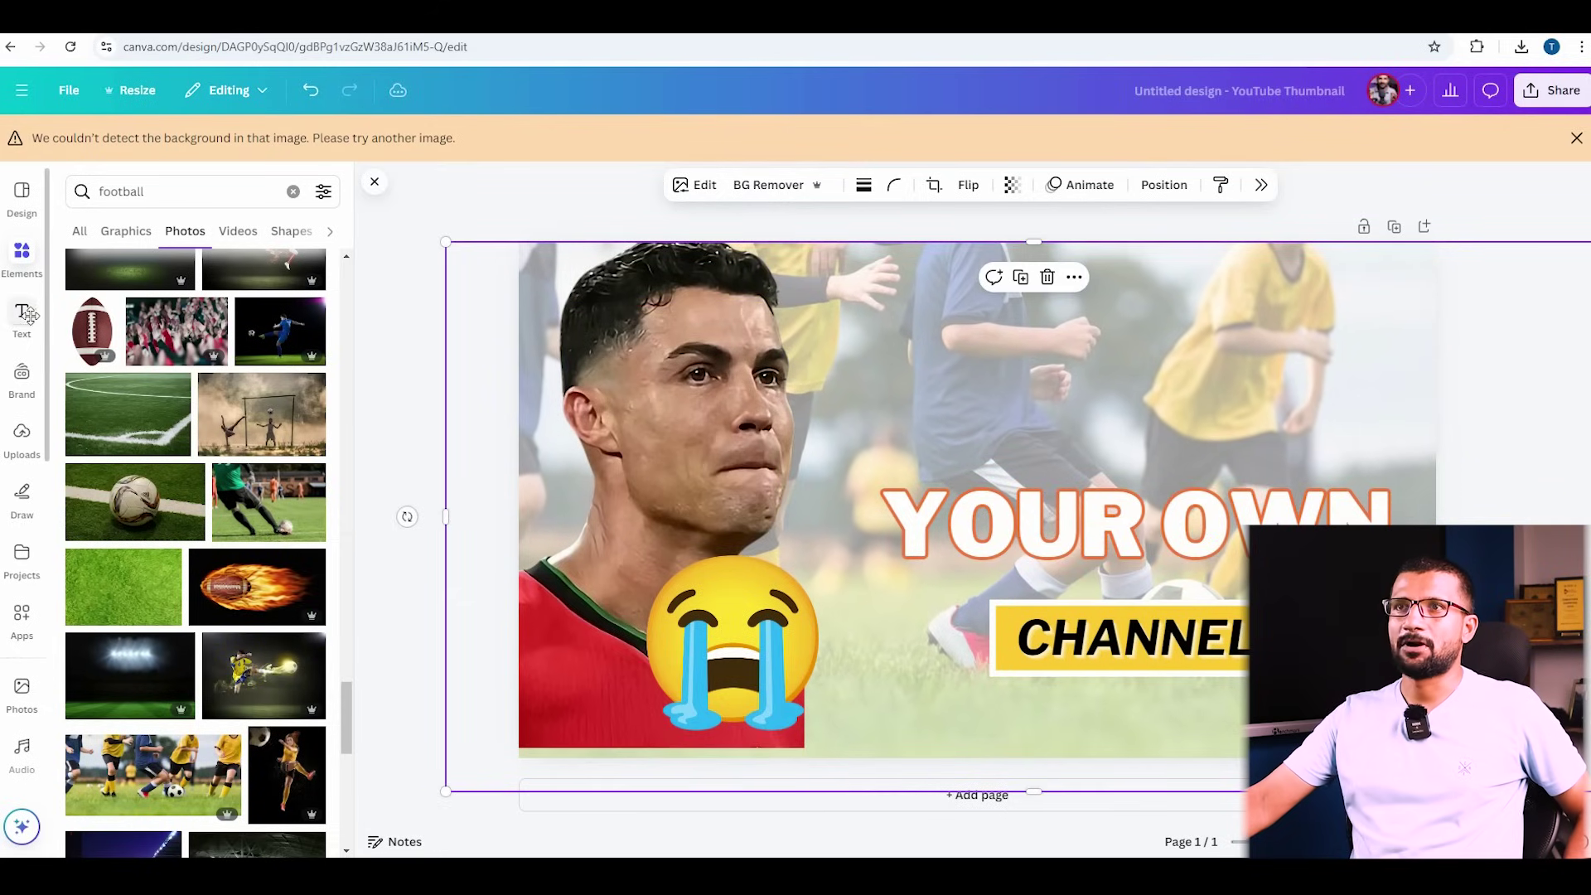
- Replace the "football" search with "black fade" and list all matching graphics
{"action": "left_click", "coordinate": [293, 190]}
{"action": "left_click", "coordinate": [136, 189]}
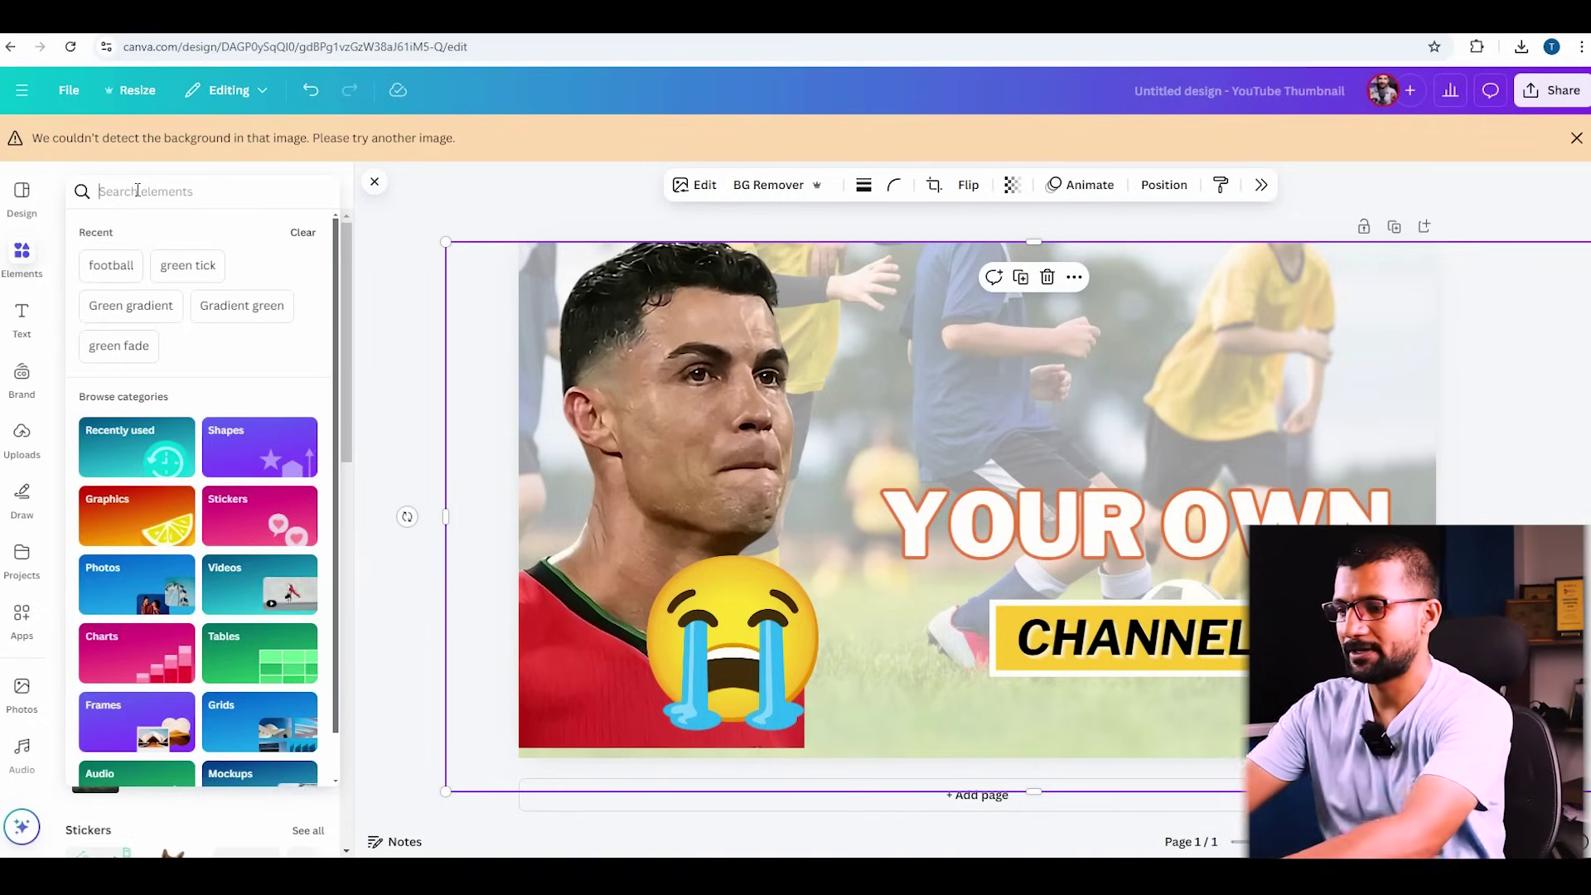
{"action": "type", "text": "BLA"}
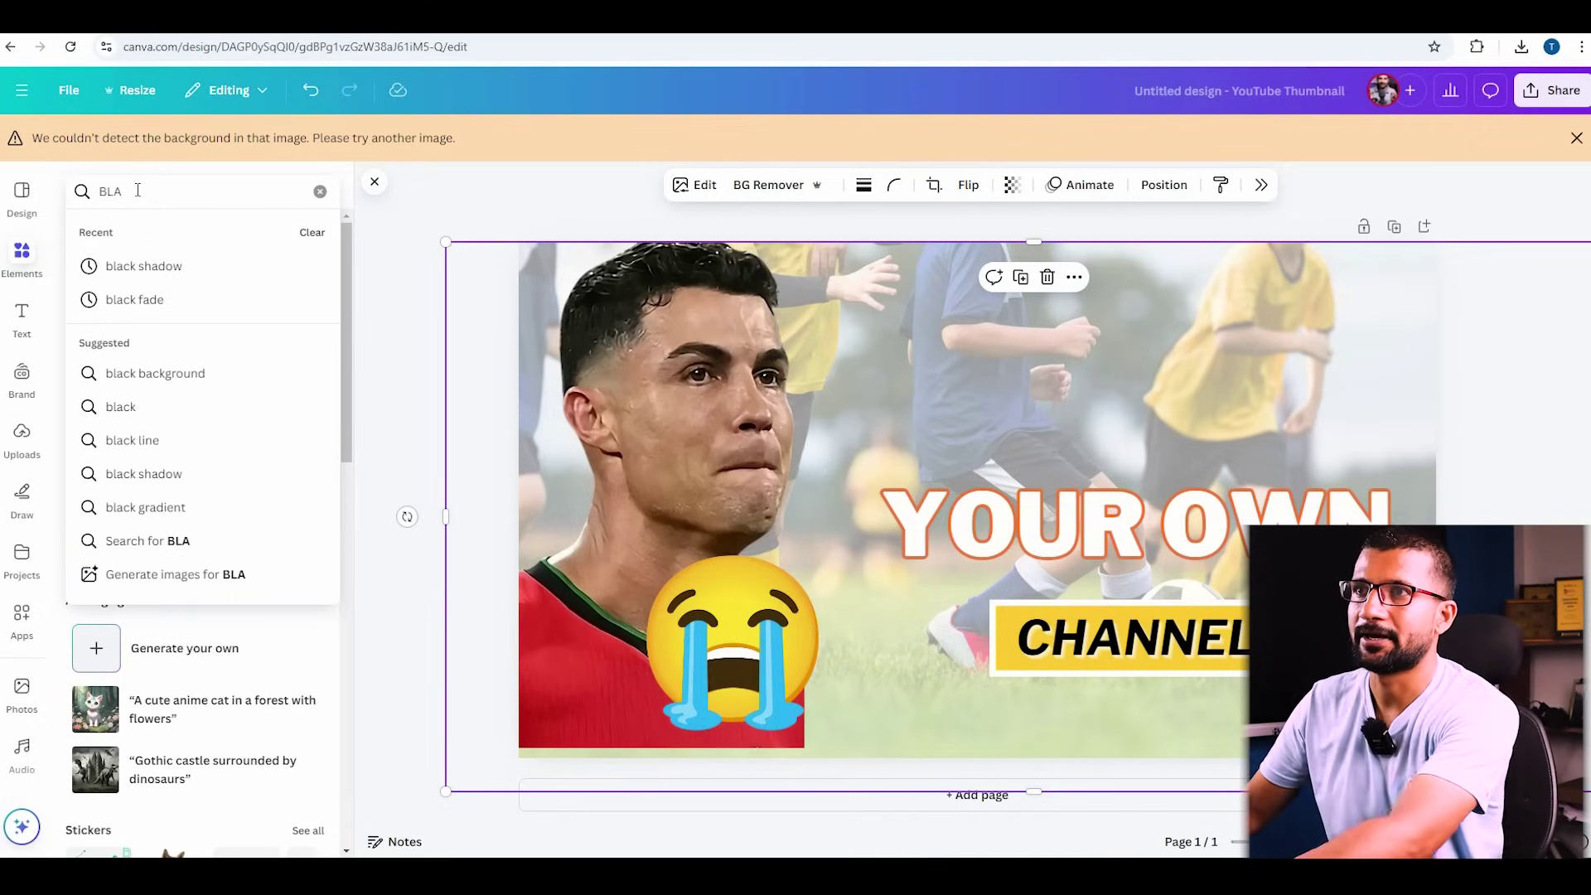
{"action": "left_click", "coordinate": [134, 299]}
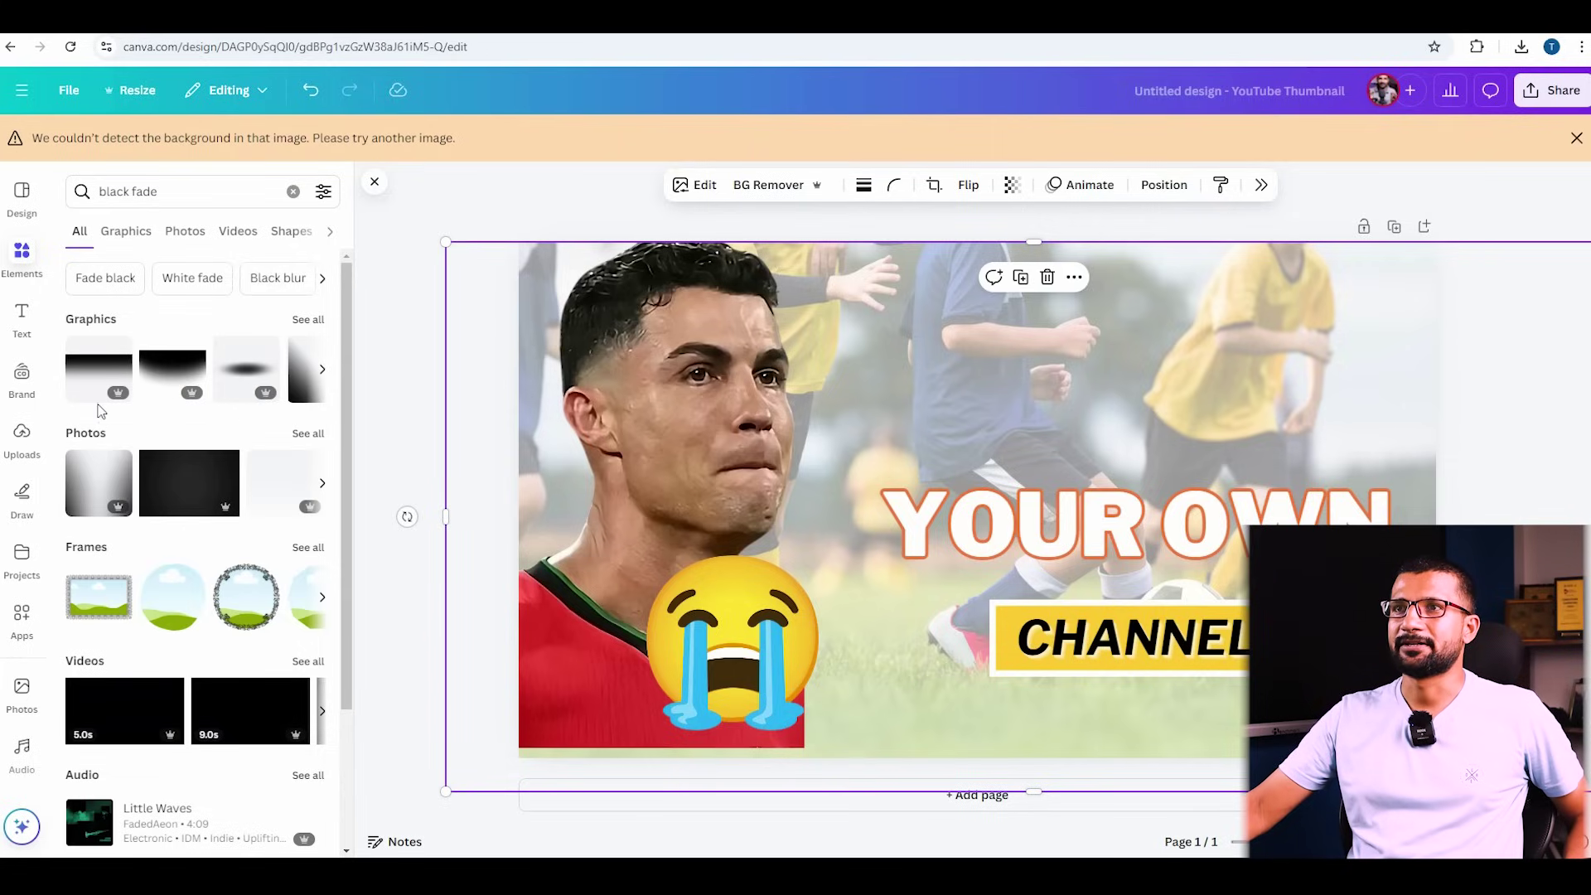
{"action": "left_click", "coordinate": [319, 324]}
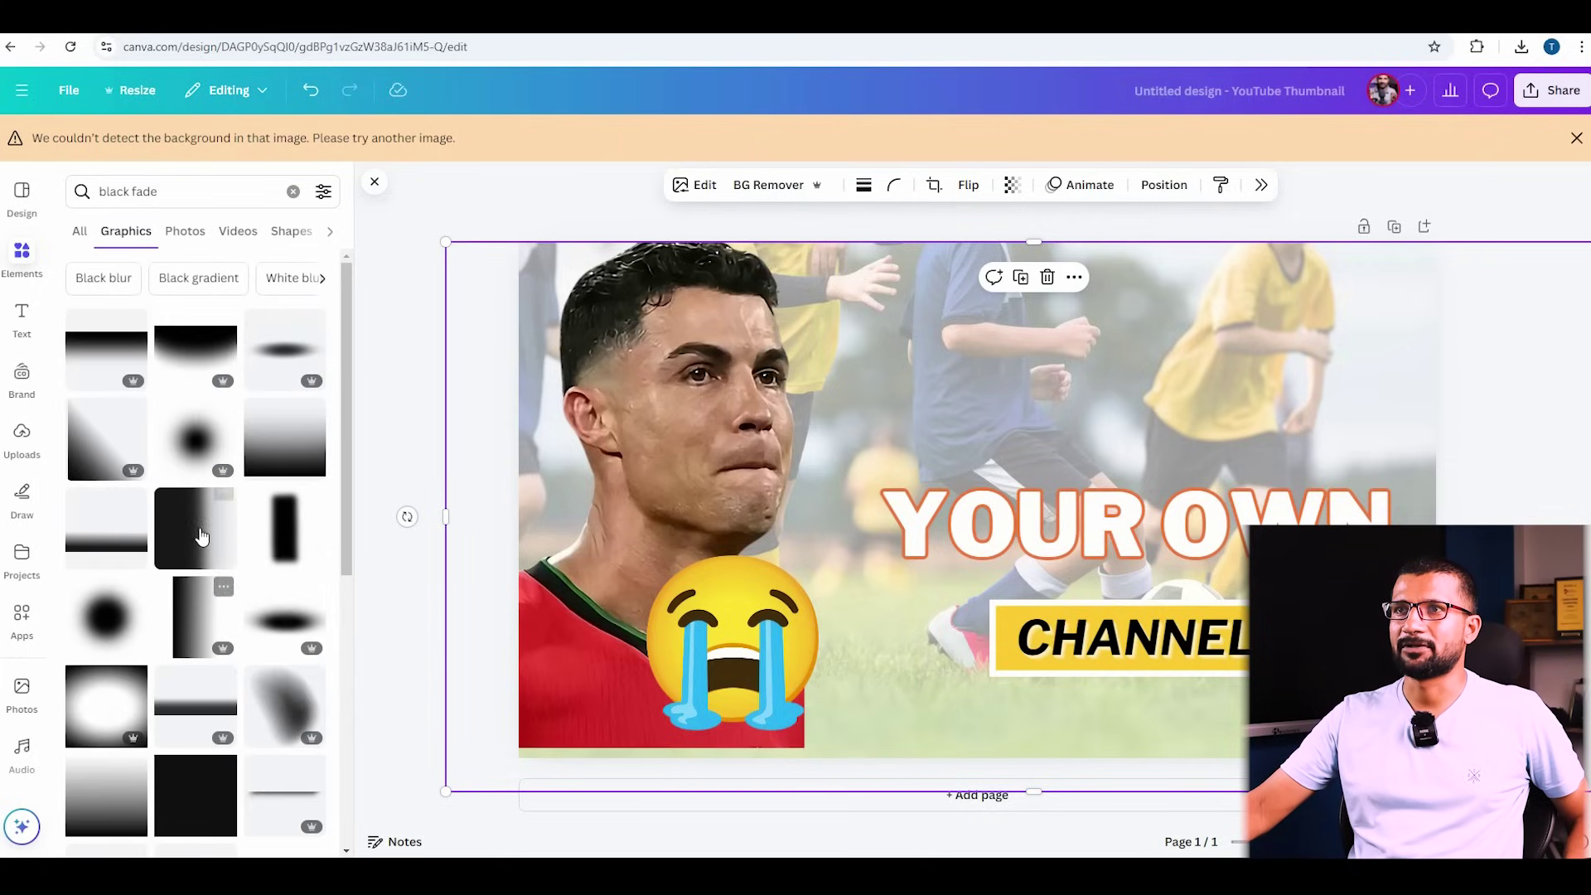
- Add the black horizontal fade over the thumbnail's right side, stretch it beyond the page edges and set its transparency to 91
{"action": "left_click", "coordinate": [183, 552]}
{"action": "left_click_drag", "start_coordinate": [985, 760], "coordinate": [1261, 319]}
{"action": "left_click_drag", "start_coordinate": [1243, 657], "coordinate": [1243, 779]}
{"action": "left_click_drag", "start_coordinate": [1033, 510], "coordinate": [433, 511]}
{"action": "left_click", "coordinate": [1013, 186]}
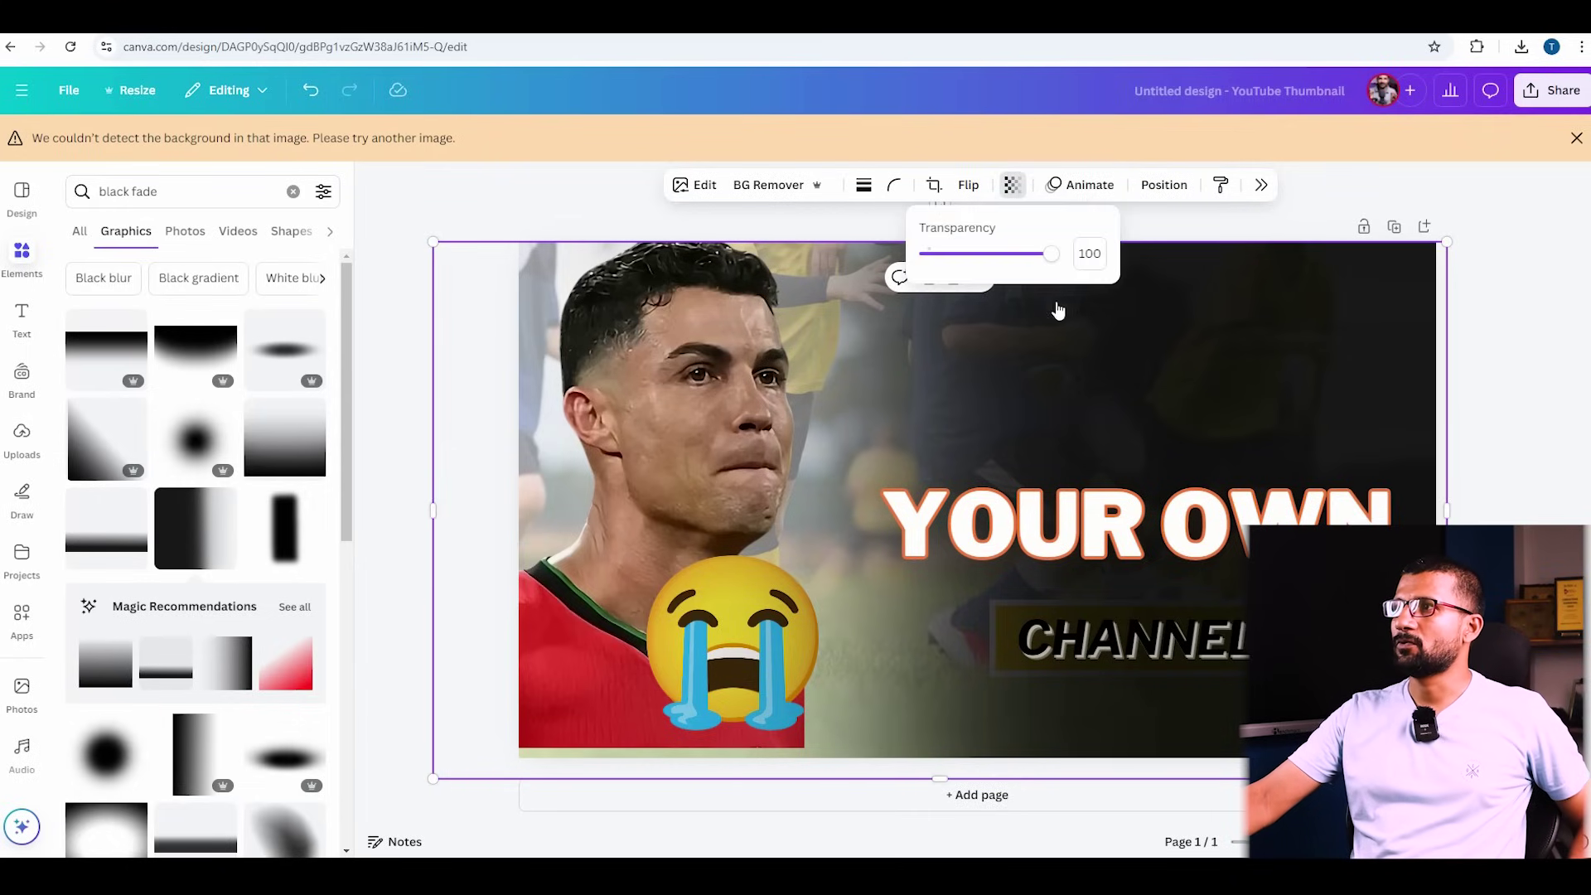
{"action": "mouse_move", "coordinate": [1055, 255]}
{"action": "left_mouse_down"}
{"action": "mouse_move", "coordinate": [1023, 256]}
{"action": "mouse_move", "coordinate": [1039, 271]}
{"action": "left_mouse_up"}
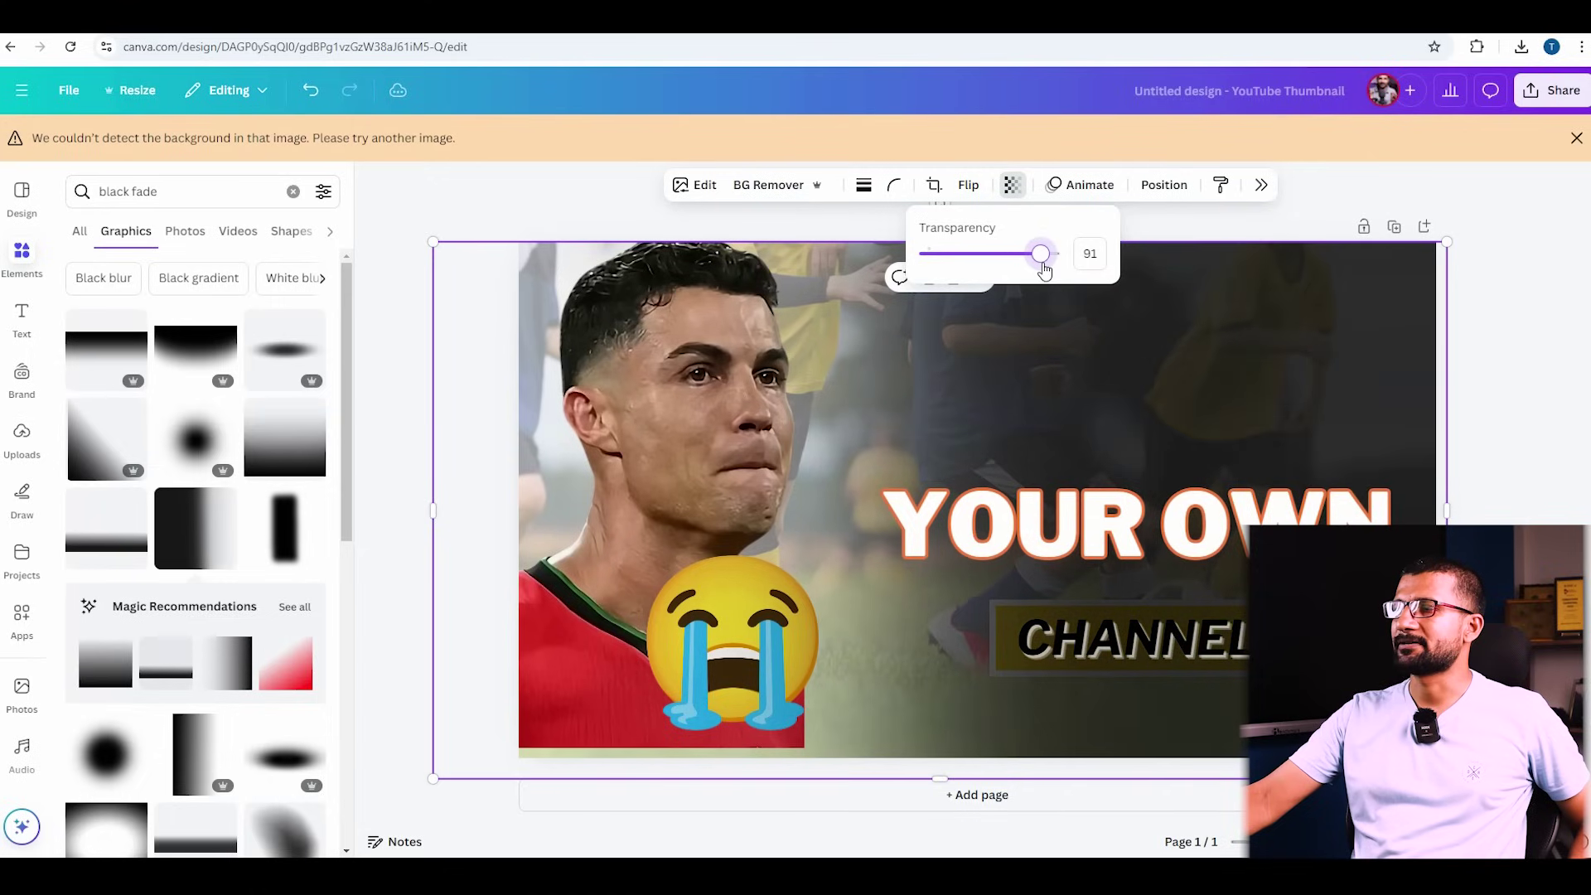
- Send the black fade backward until it lies behind the "CHANNEL" text and its yellow arrow shape
{"action": "left_click", "coordinate": [1157, 405]}
{"action": "left_click", "coordinate": [1118, 638]}
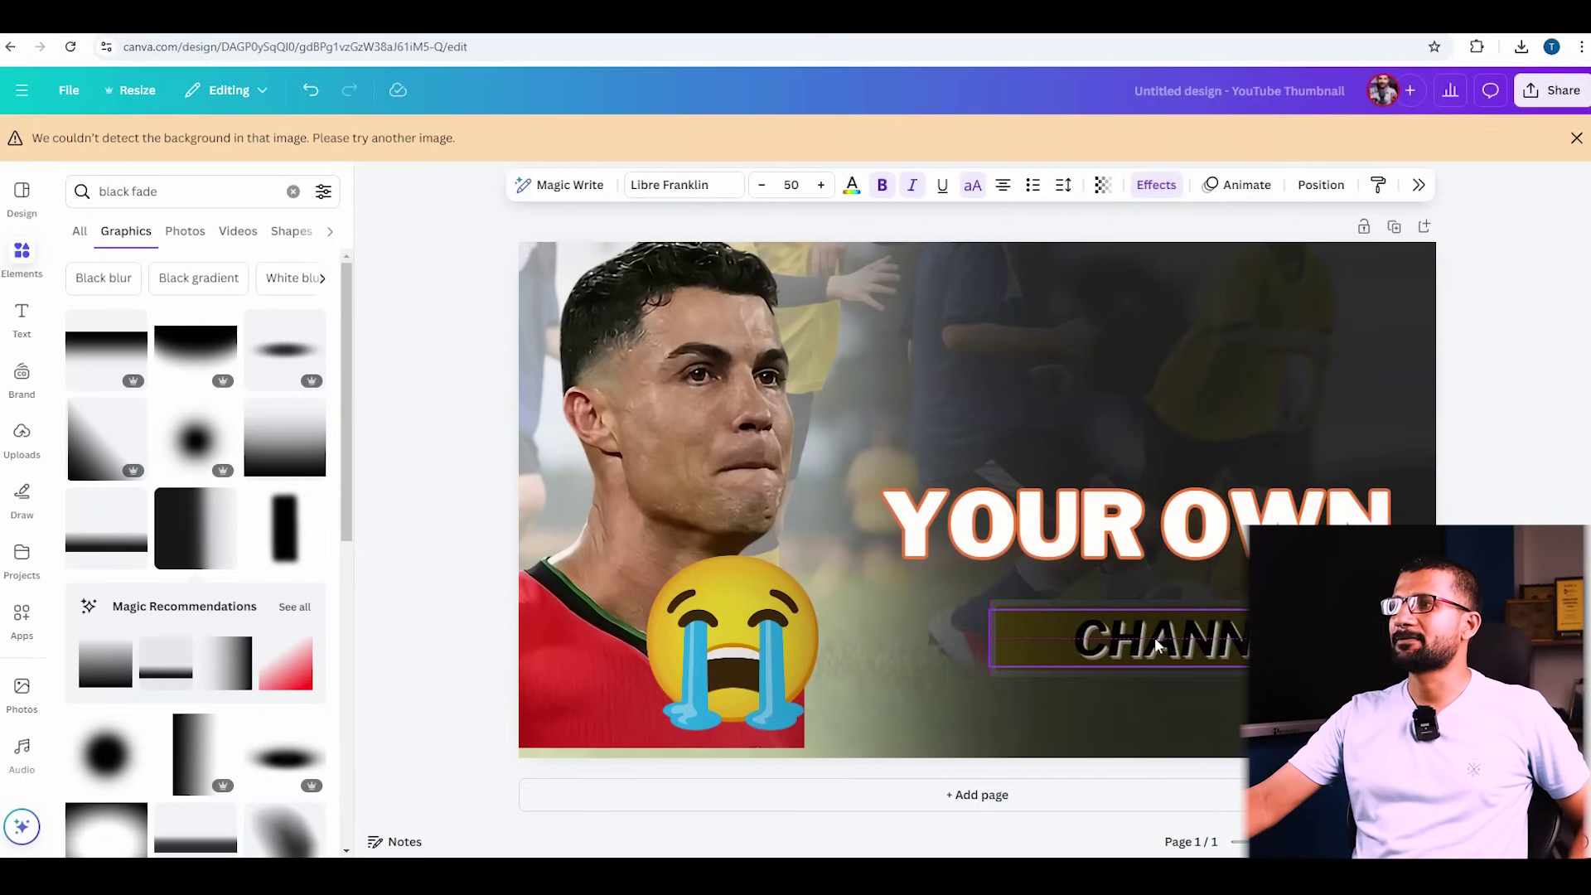
{"action": "left_click", "coordinate": [1061, 308]}
{"action": "left_click", "coordinate": [1164, 185]}
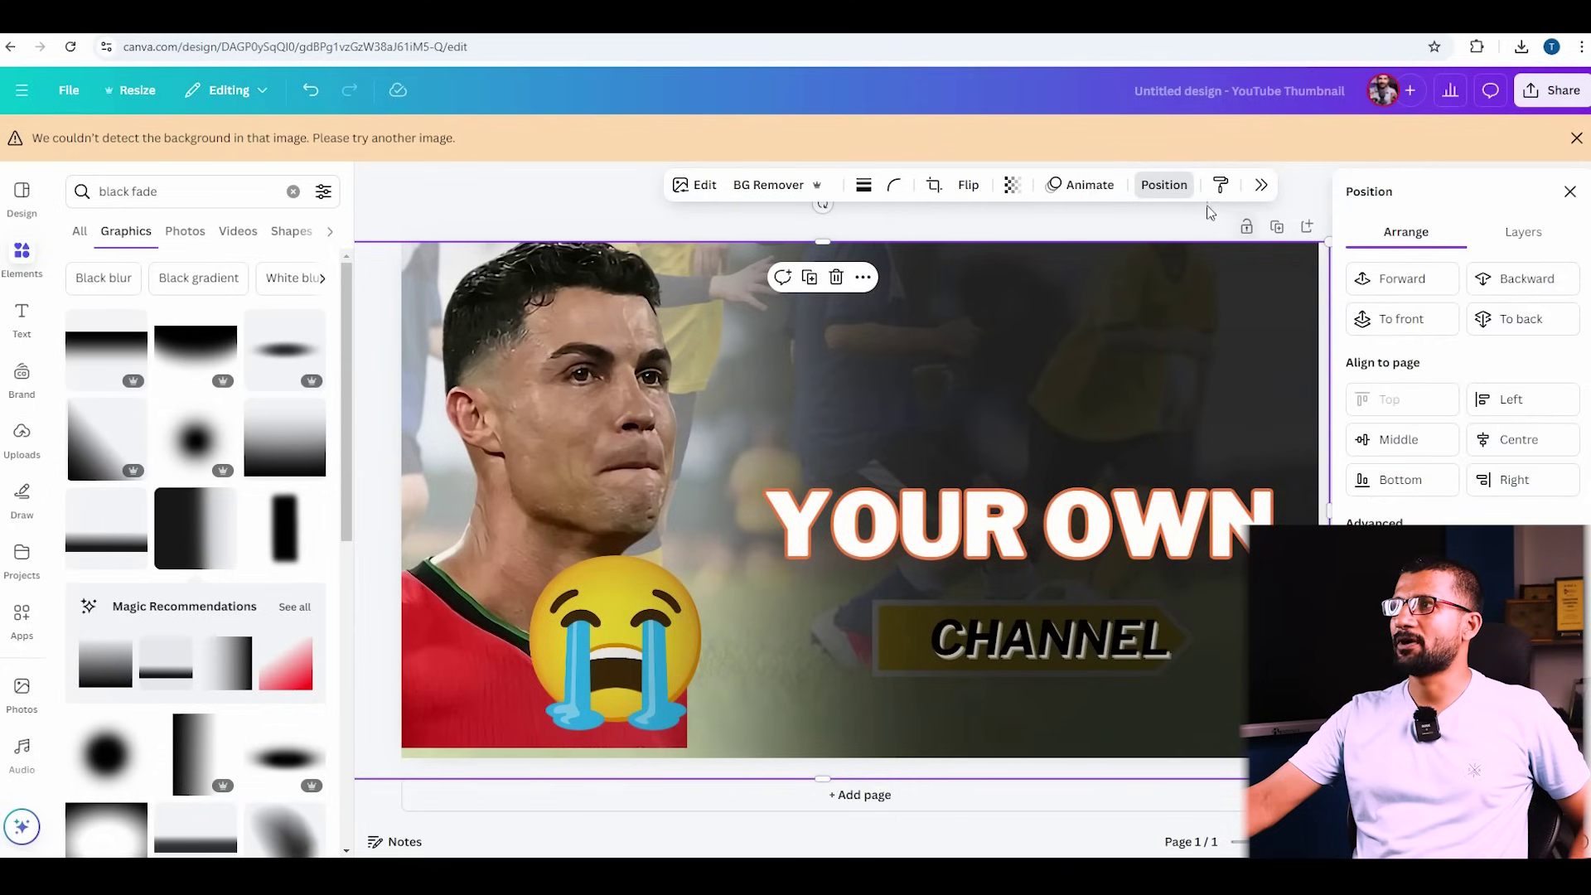
{"action": "left_click", "coordinate": [1514, 290]}
{"action": "left_click", "coordinate": [1514, 290]}
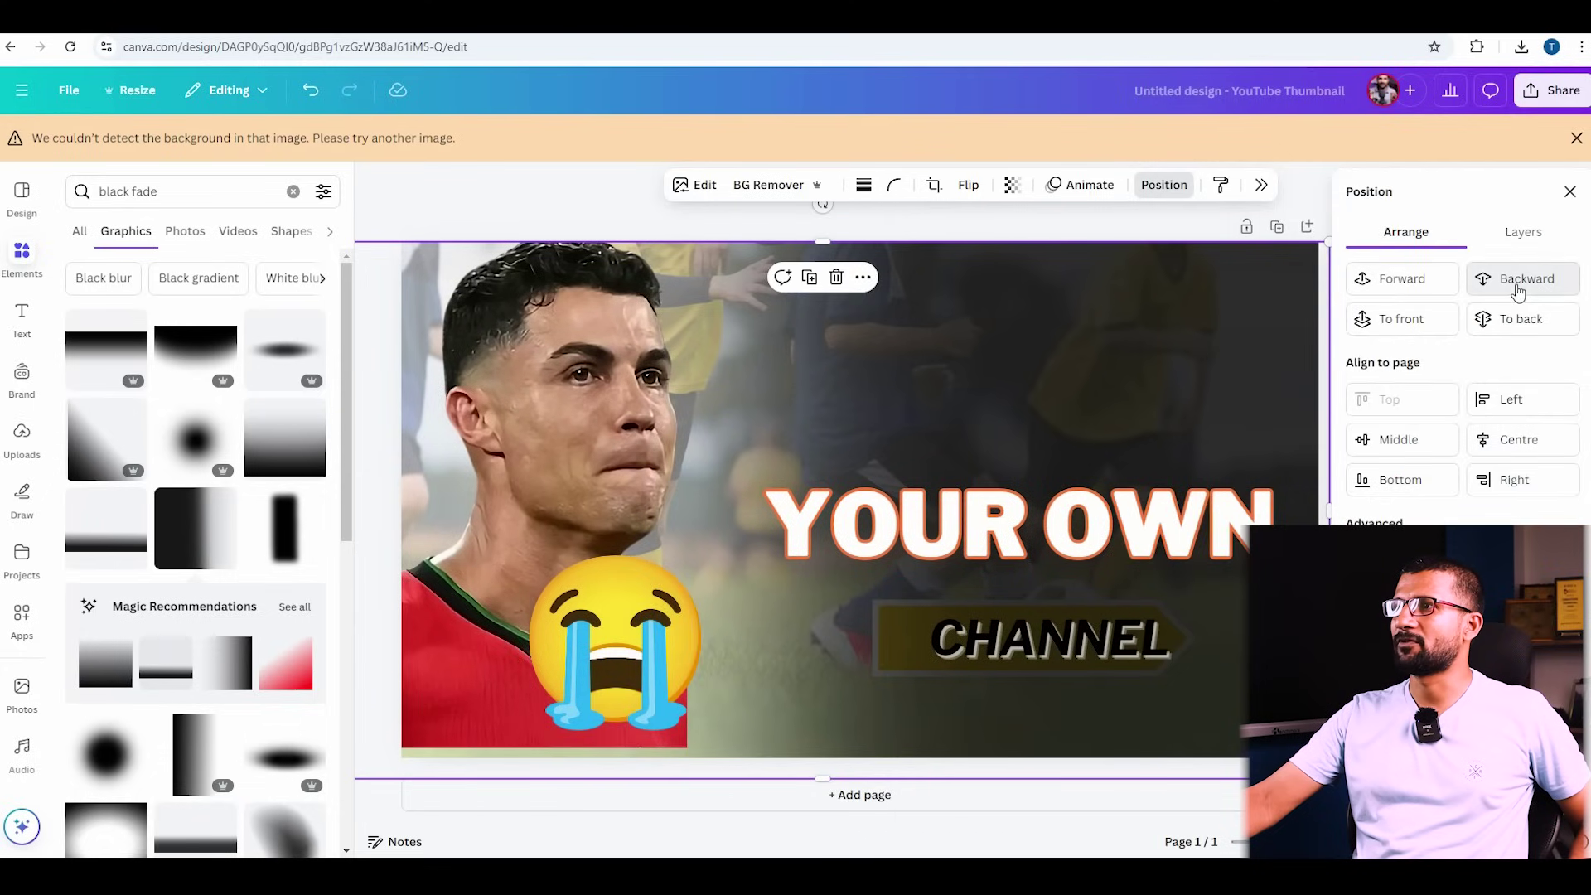
{"action": "left_click", "coordinate": [1514, 290]}
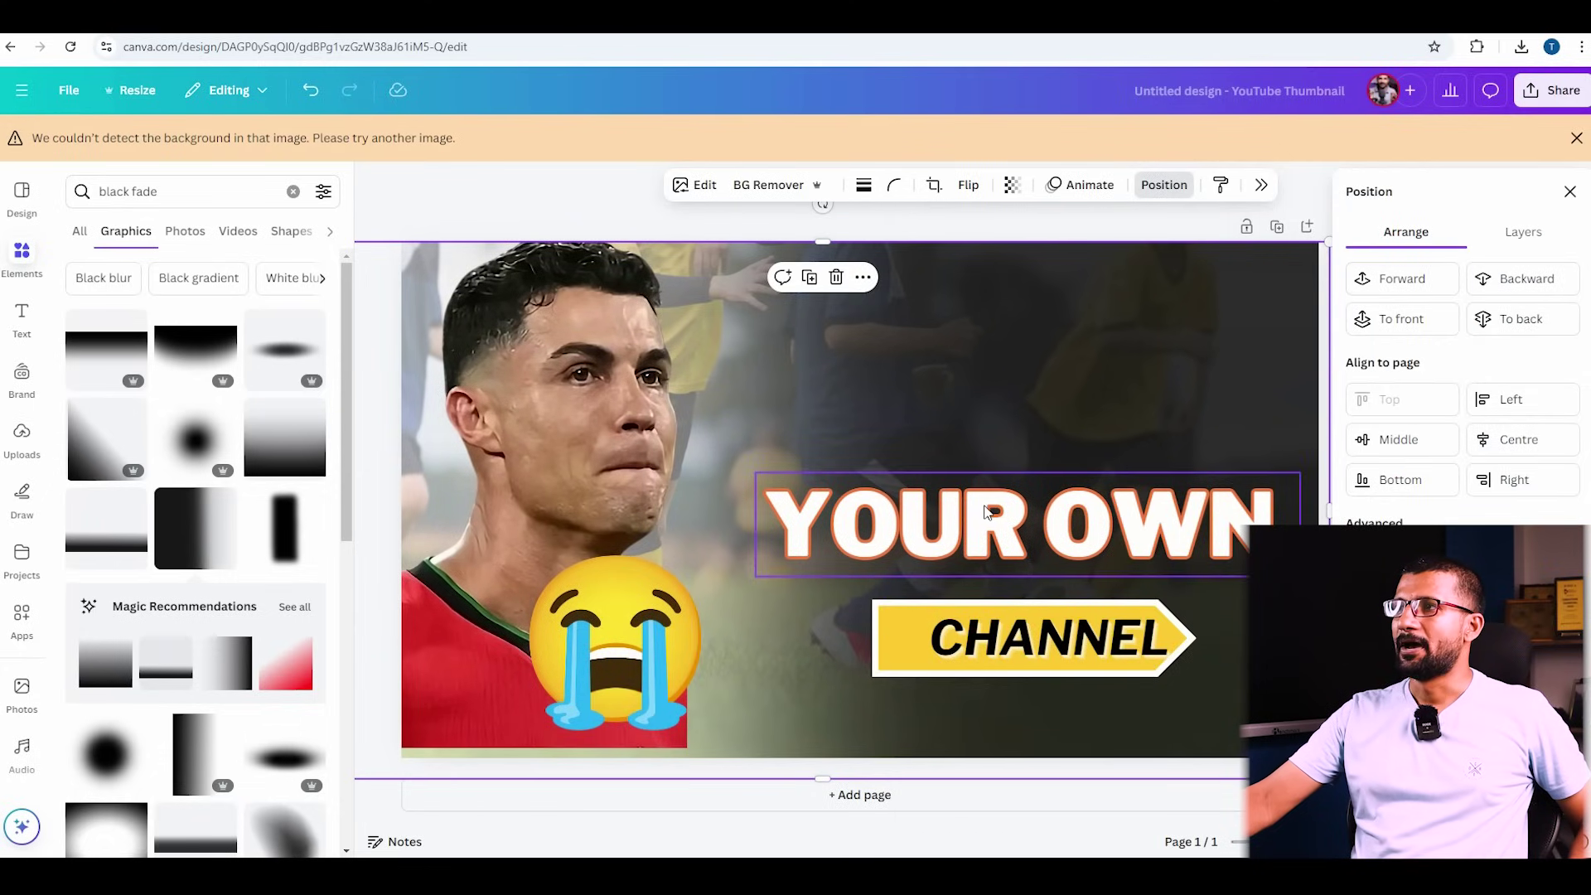
- Move the "YOUR OWN" text higher and replace its wording with "CRISTIANO RONALDO"
{"action": "left_click_drag", "start_coordinate": [998, 510], "coordinate": [979, 395]}
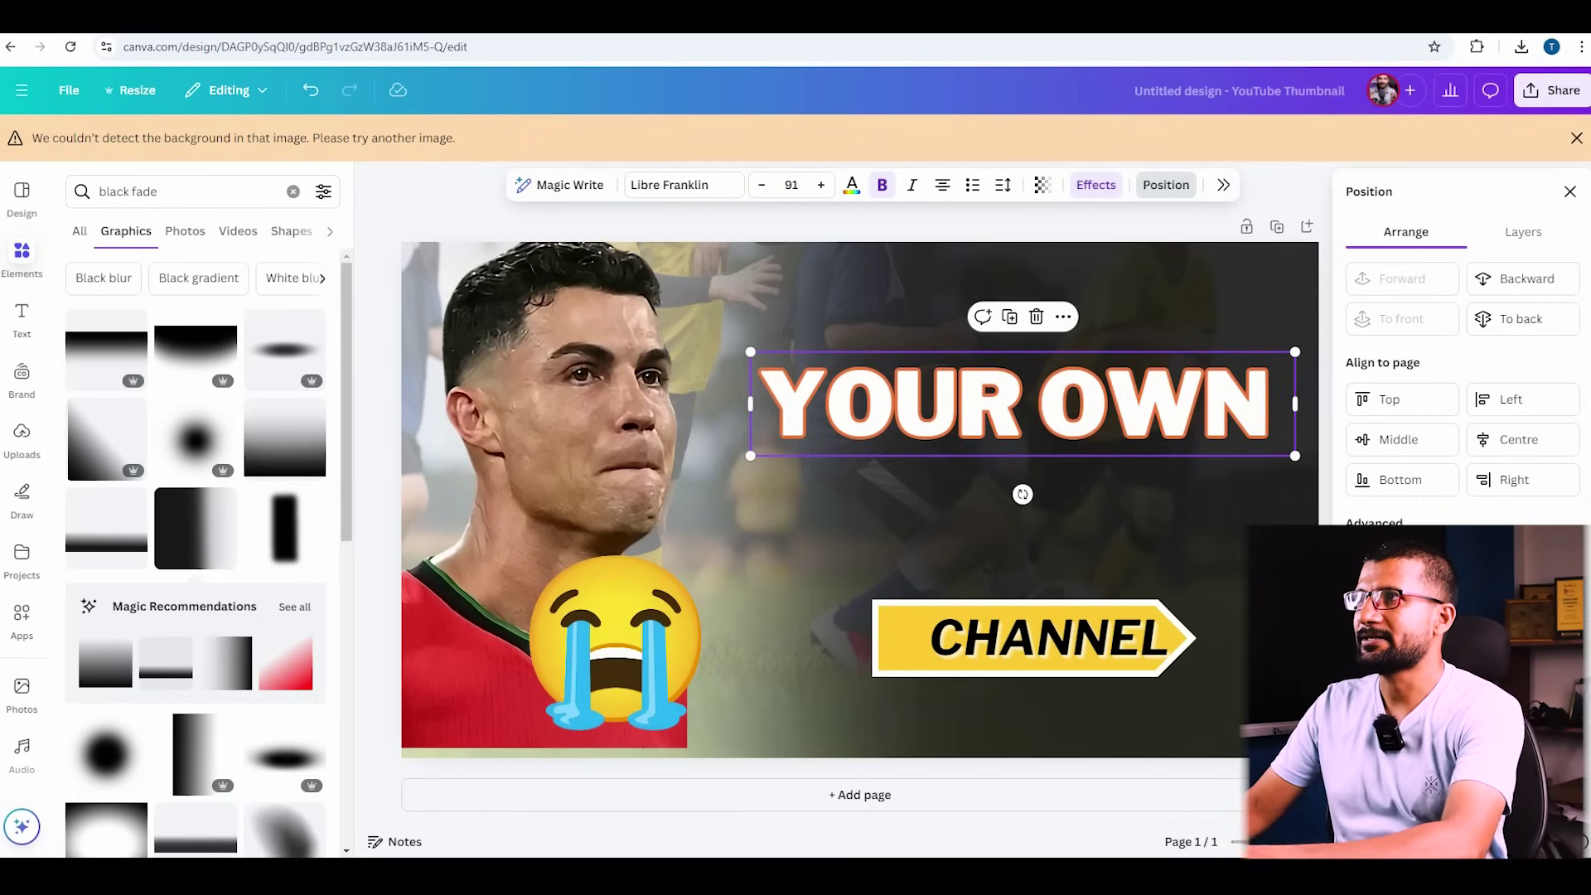
{"action": "left_click", "coordinate": [968, 379]}
{"action": "left_click_drag", "start_coordinate": [1283, 404], "coordinate": [761, 404]}
{"action": "type", "text": "CRISTIANO RONALDOF"}
{"action": "key", "text": "BackSpace"}
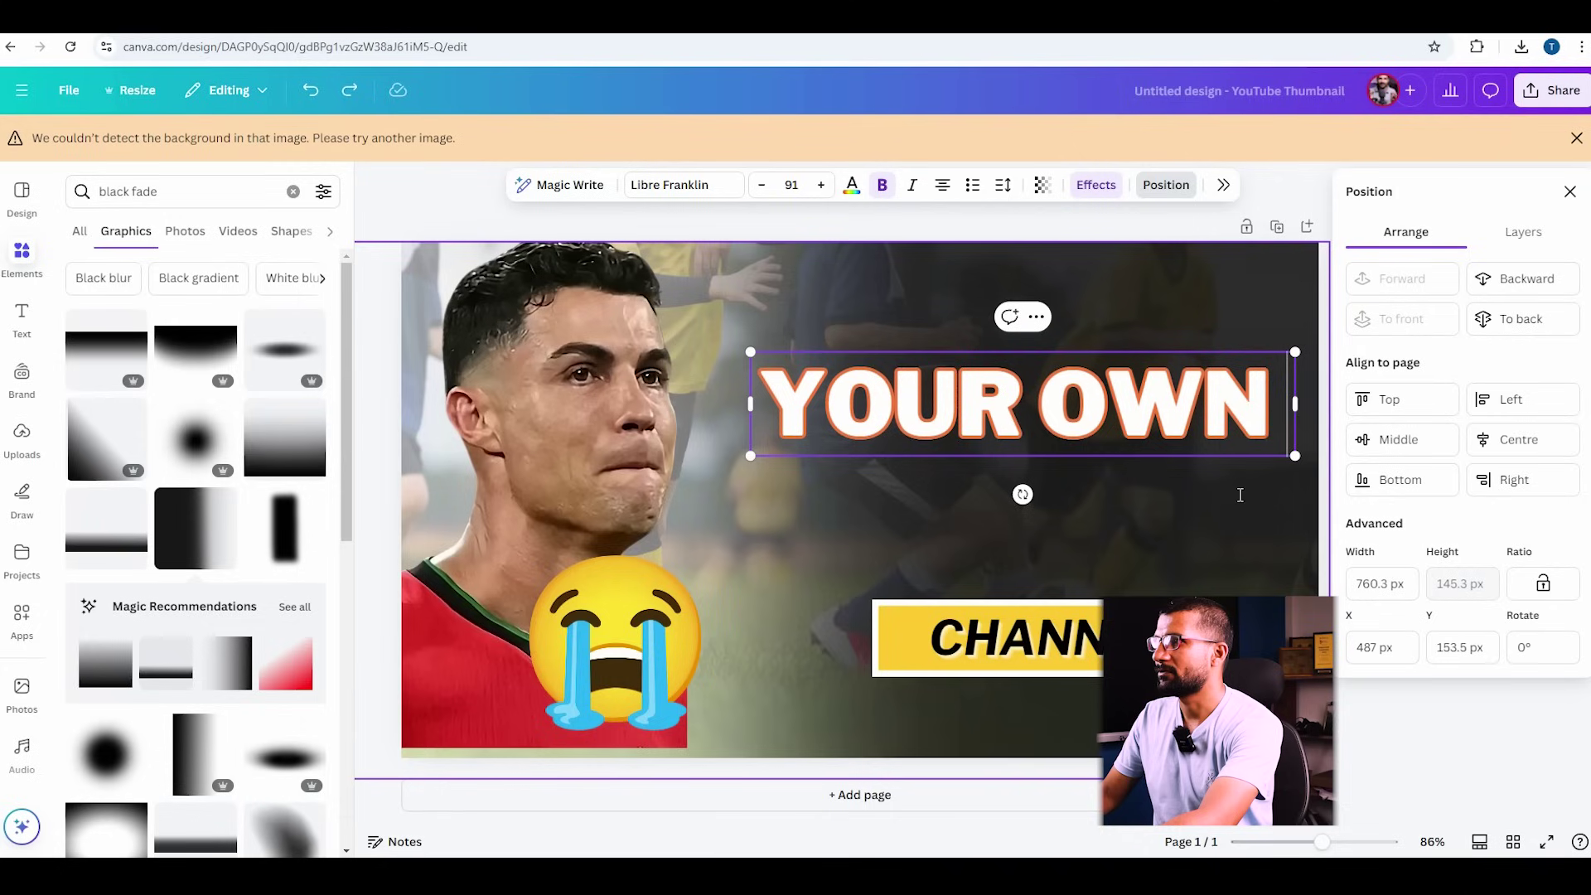
{"action": "left_click", "coordinate": [971, 460]}
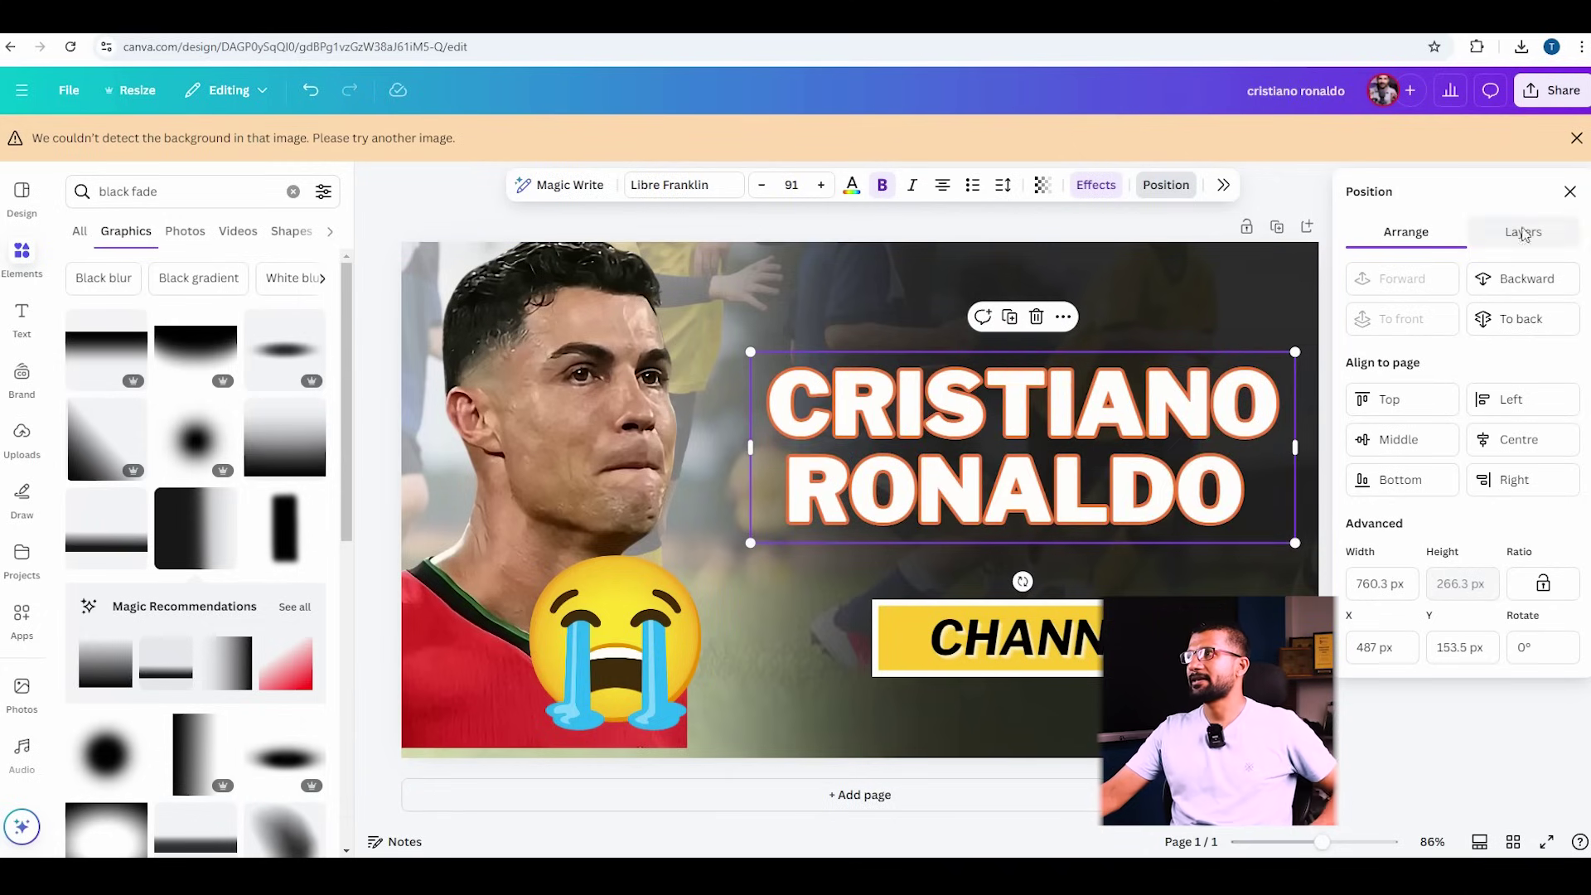
- Apply the Shadow effect to the "CRISTIANO RONALDO" text and shrink it slightly to font size 89.5
{"action": "left_click", "coordinate": [1570, 192]}
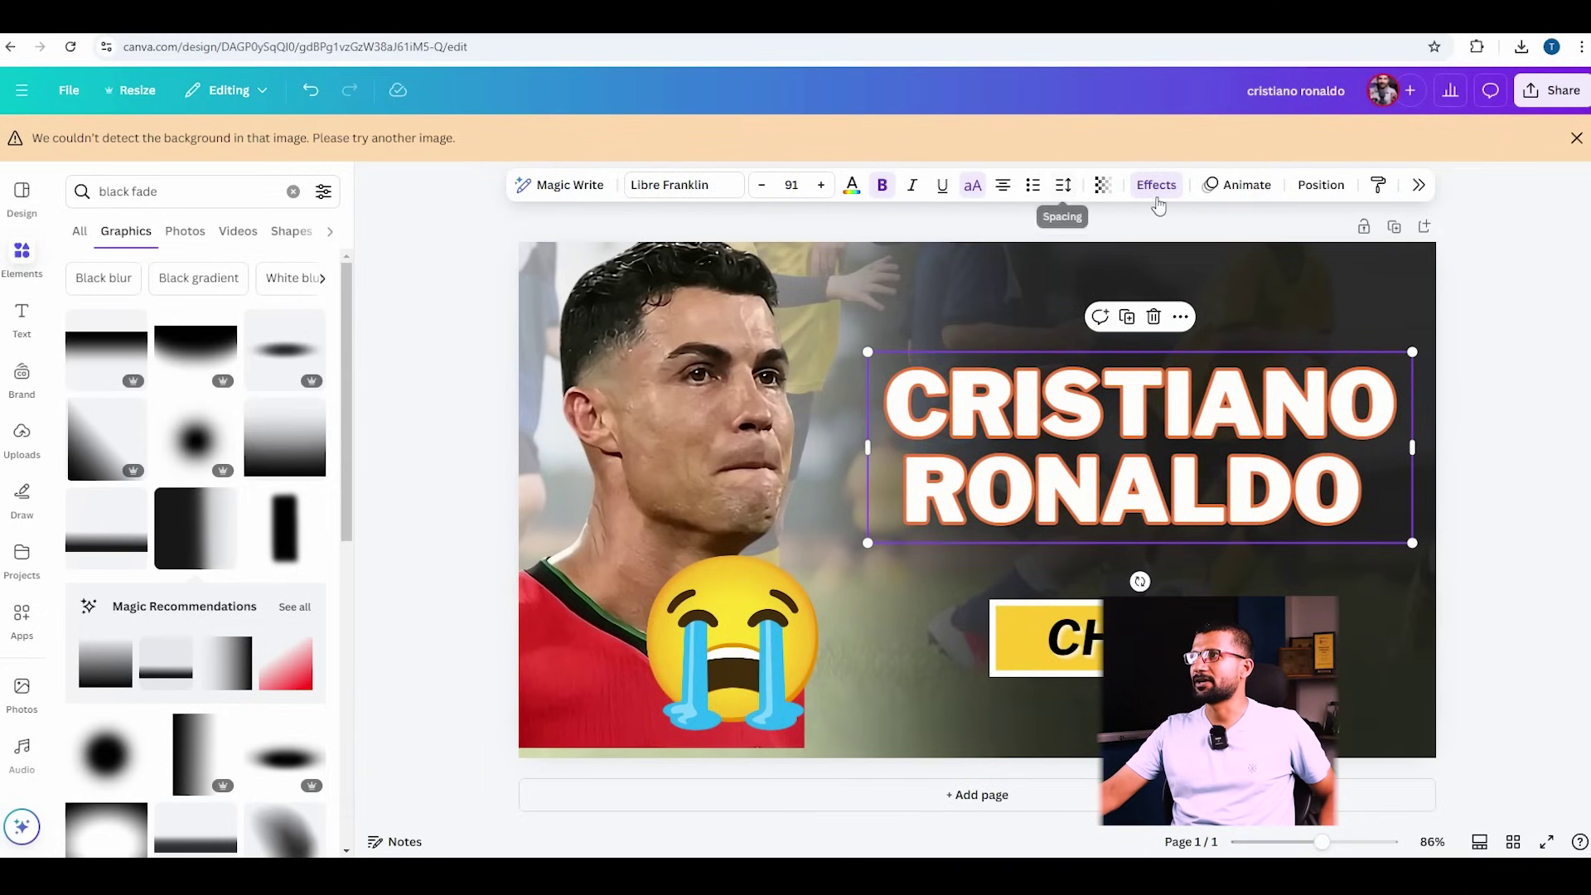
{"action": "left_click", "coordinate": [1157, 193]}
{"action": "left_click", "coordinate": [1456, 282]}
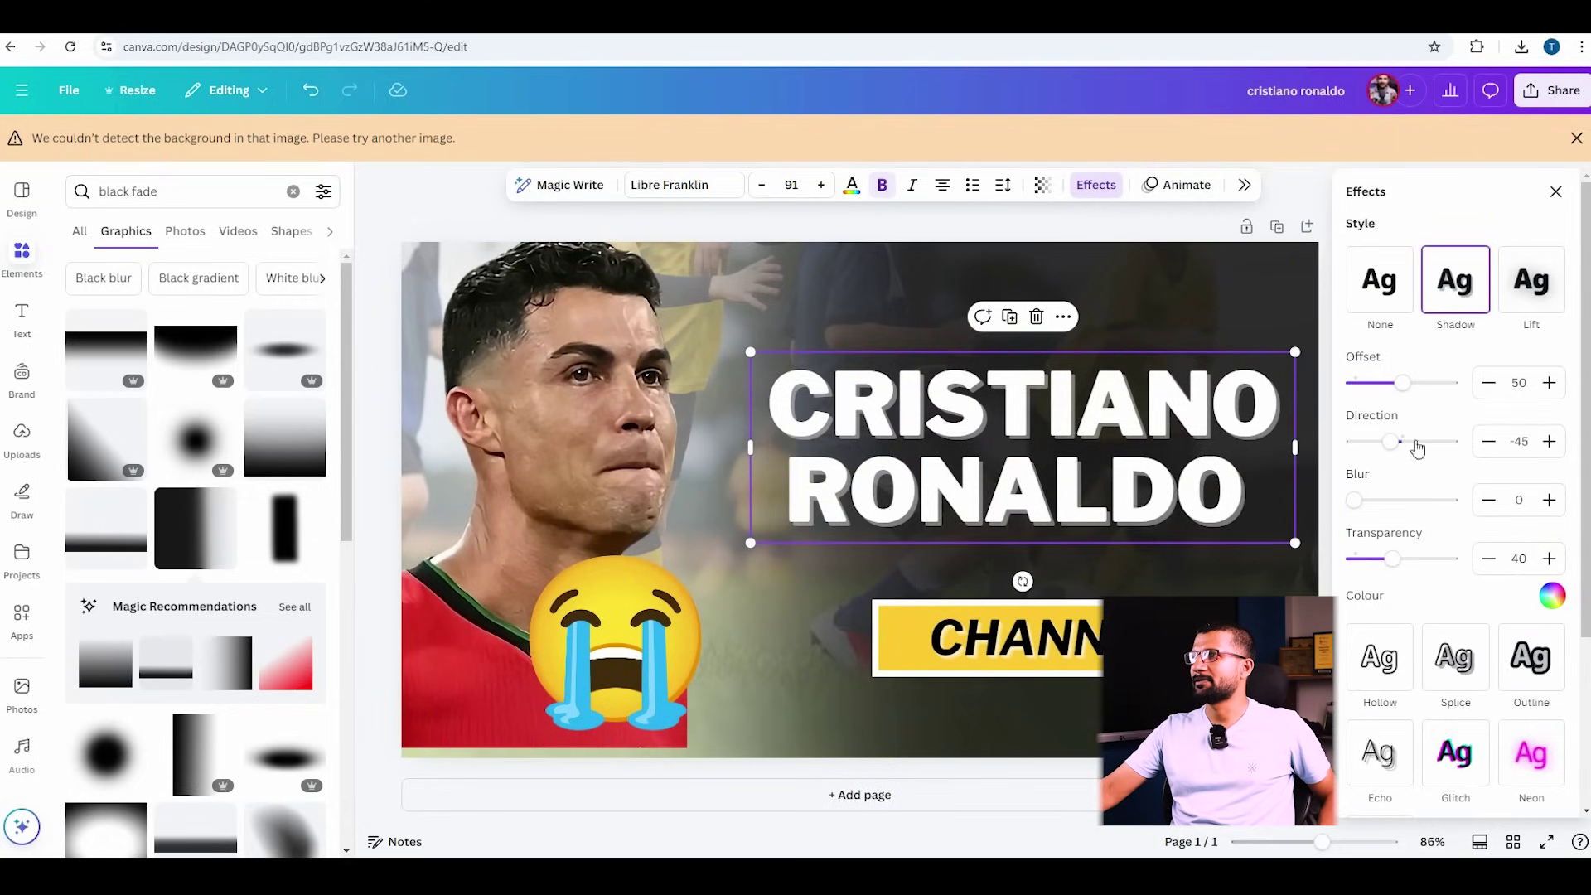
{"action": "left_click_drag", "start_coordinate": [1296, 543], "coordinate": [1286, 540]}
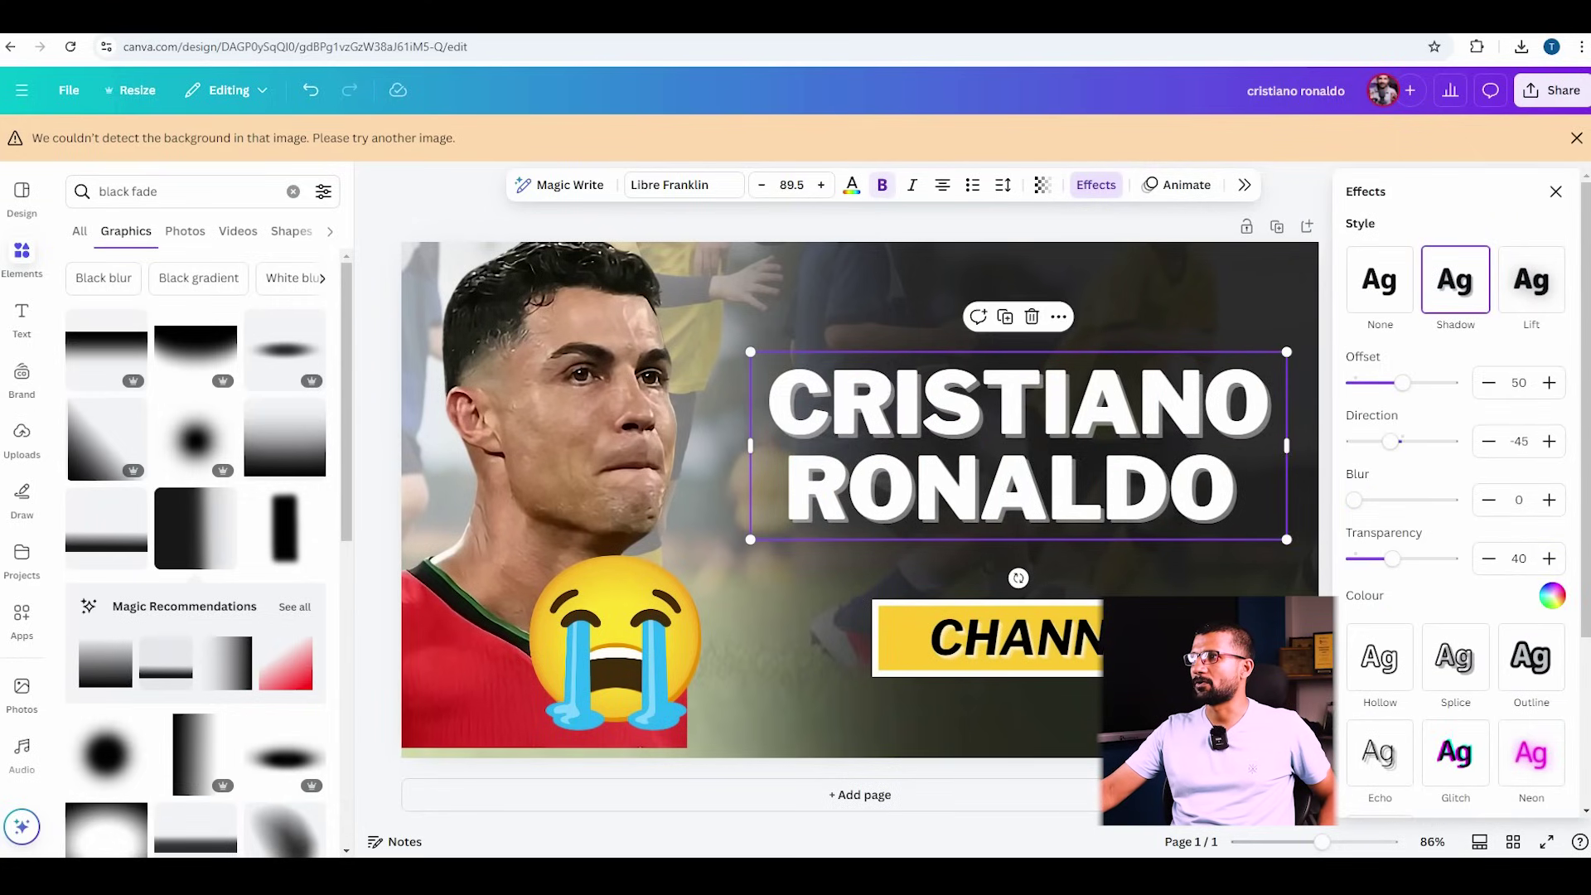
- Split "RONALDO" into its own text, place it directly beneath "CRISTIANO" and enlarge it to font size 99.7
{"action": "double_click", "coordinate": [984, 503]}
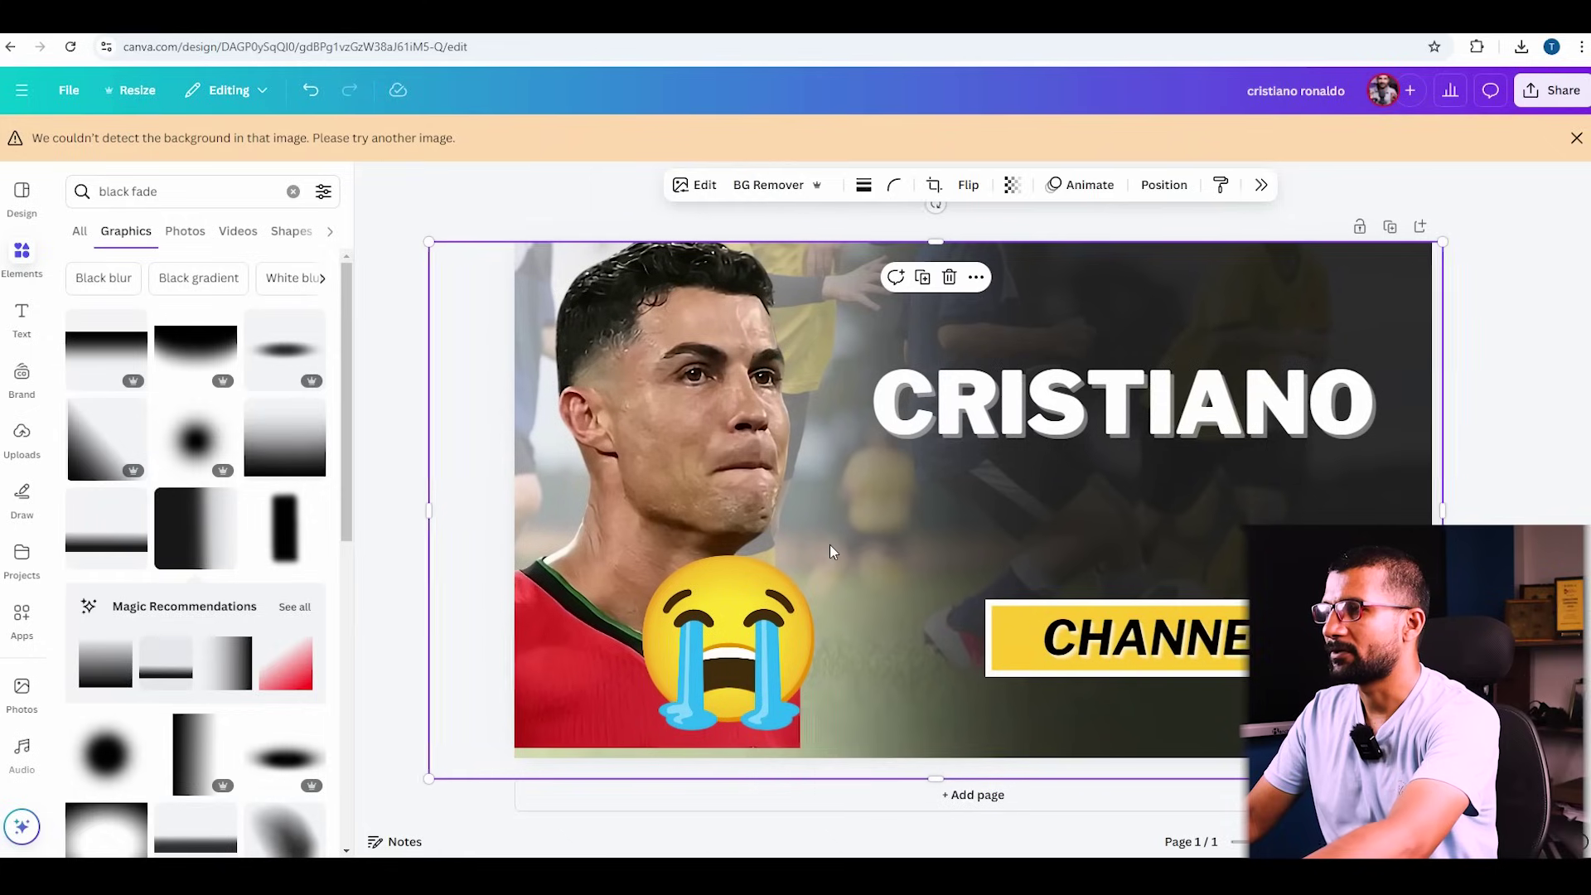
{"action": "type", "text": "RONALDO"}
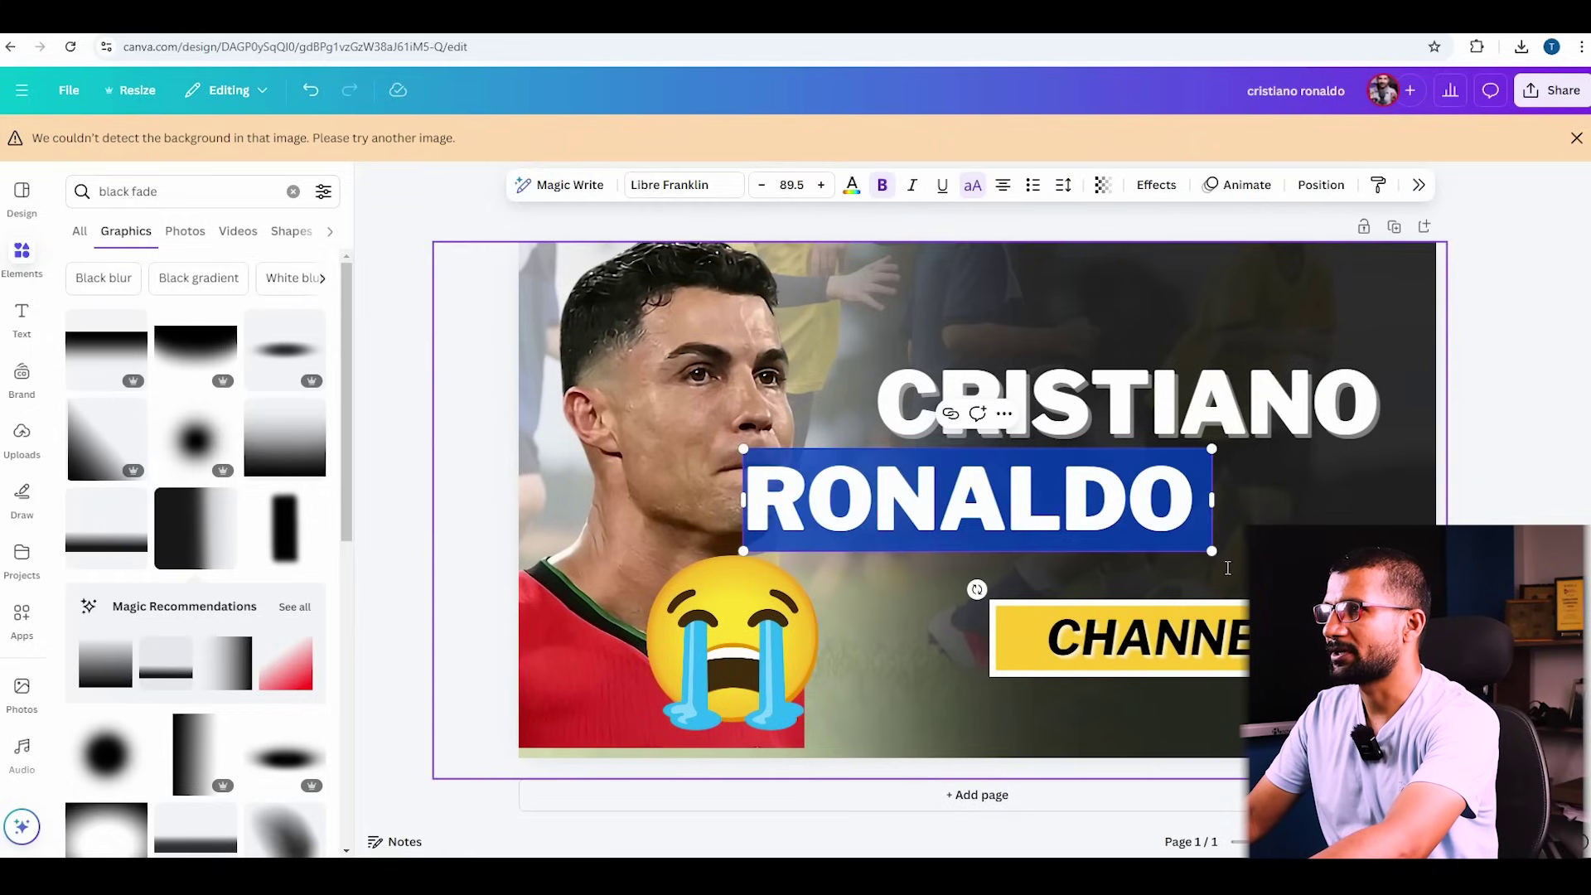
{"action": "left_click", "coordinate": [973, 518]}
{"action": "left_click_drag", "start_coordinate": [974, 518], "coordinate": [1133, 503]}
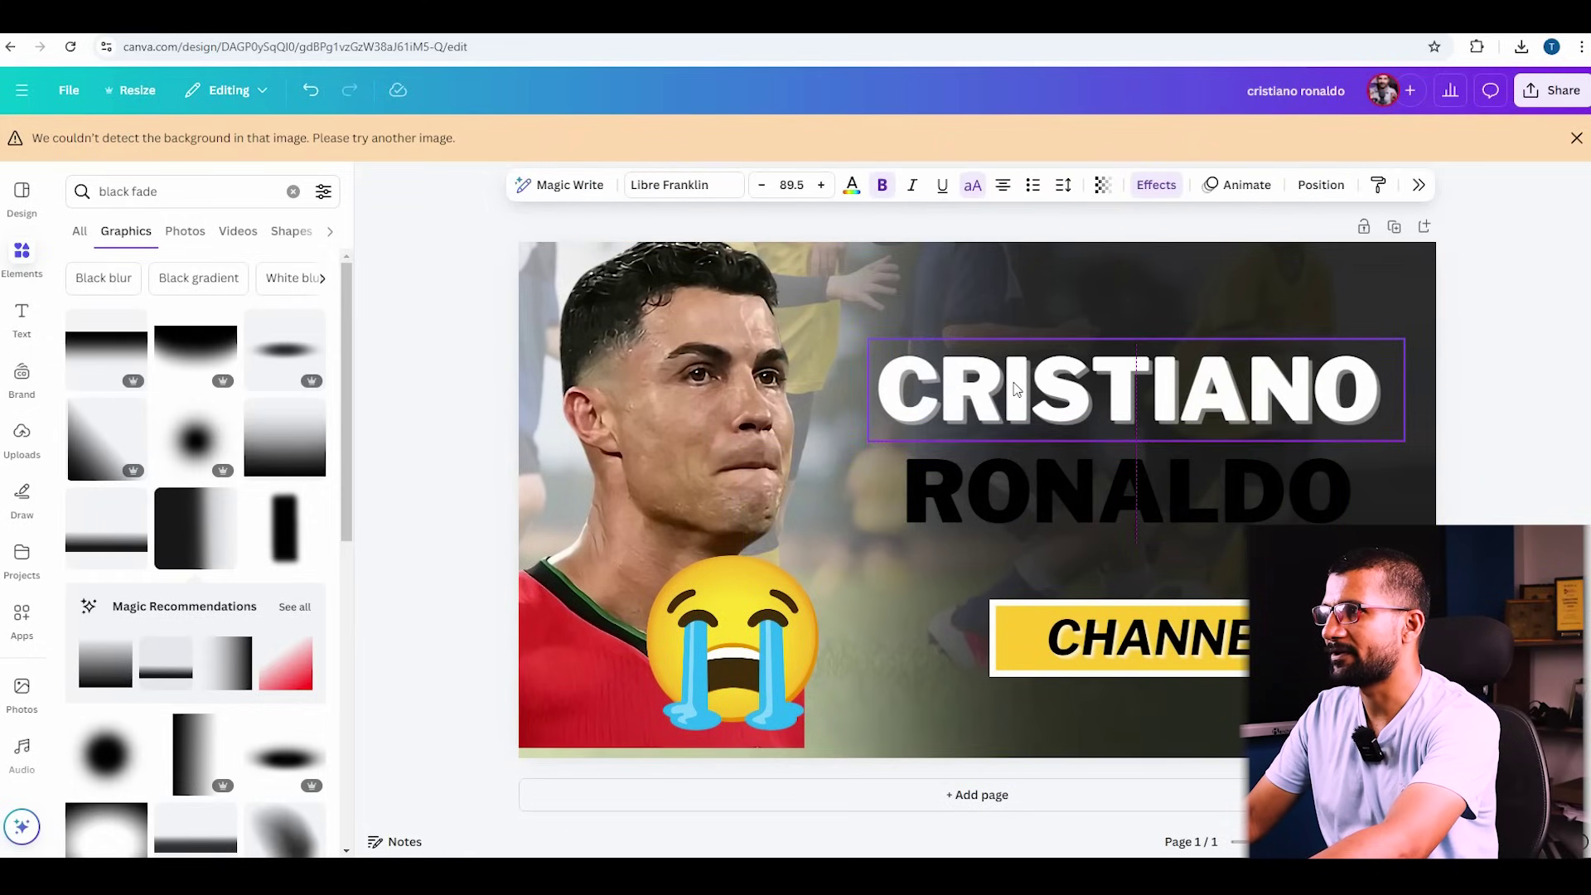
{"action": "left_click_drag", "start_coordinate": [901, 542], "coordinate": [865, 555]}
{"action": "left_click_drag", "start_coordinate": [1247, 514], "coordinate": [1254, 489]}
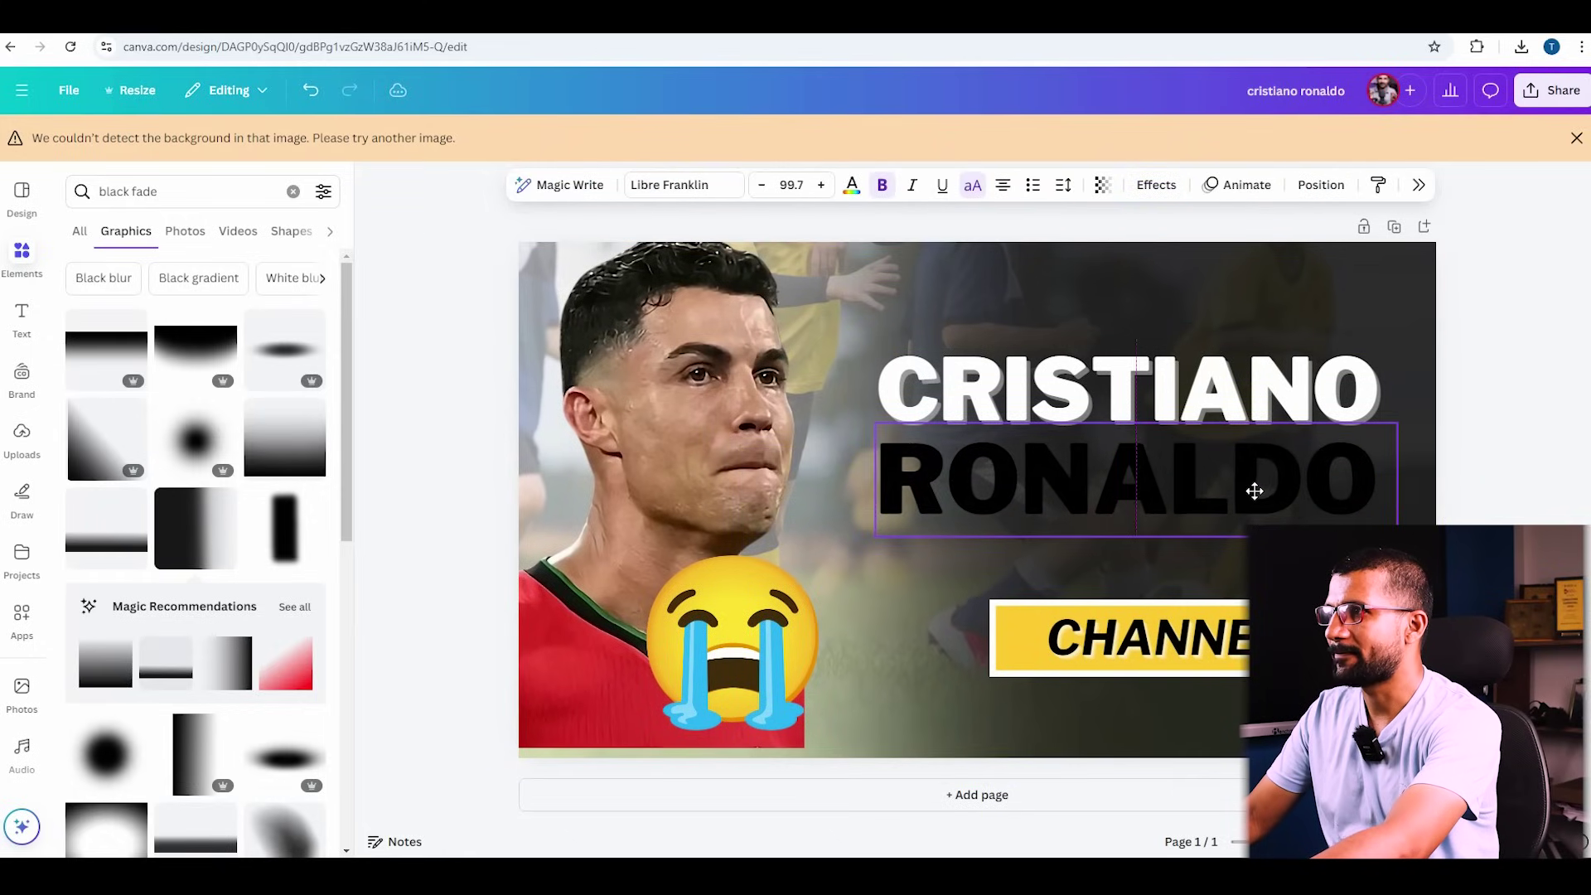
- Colour the "RONALDO" text with the document's yellow and give it a black Shadow effect
{"action": "left_click", "coordinate": [852, 184]}
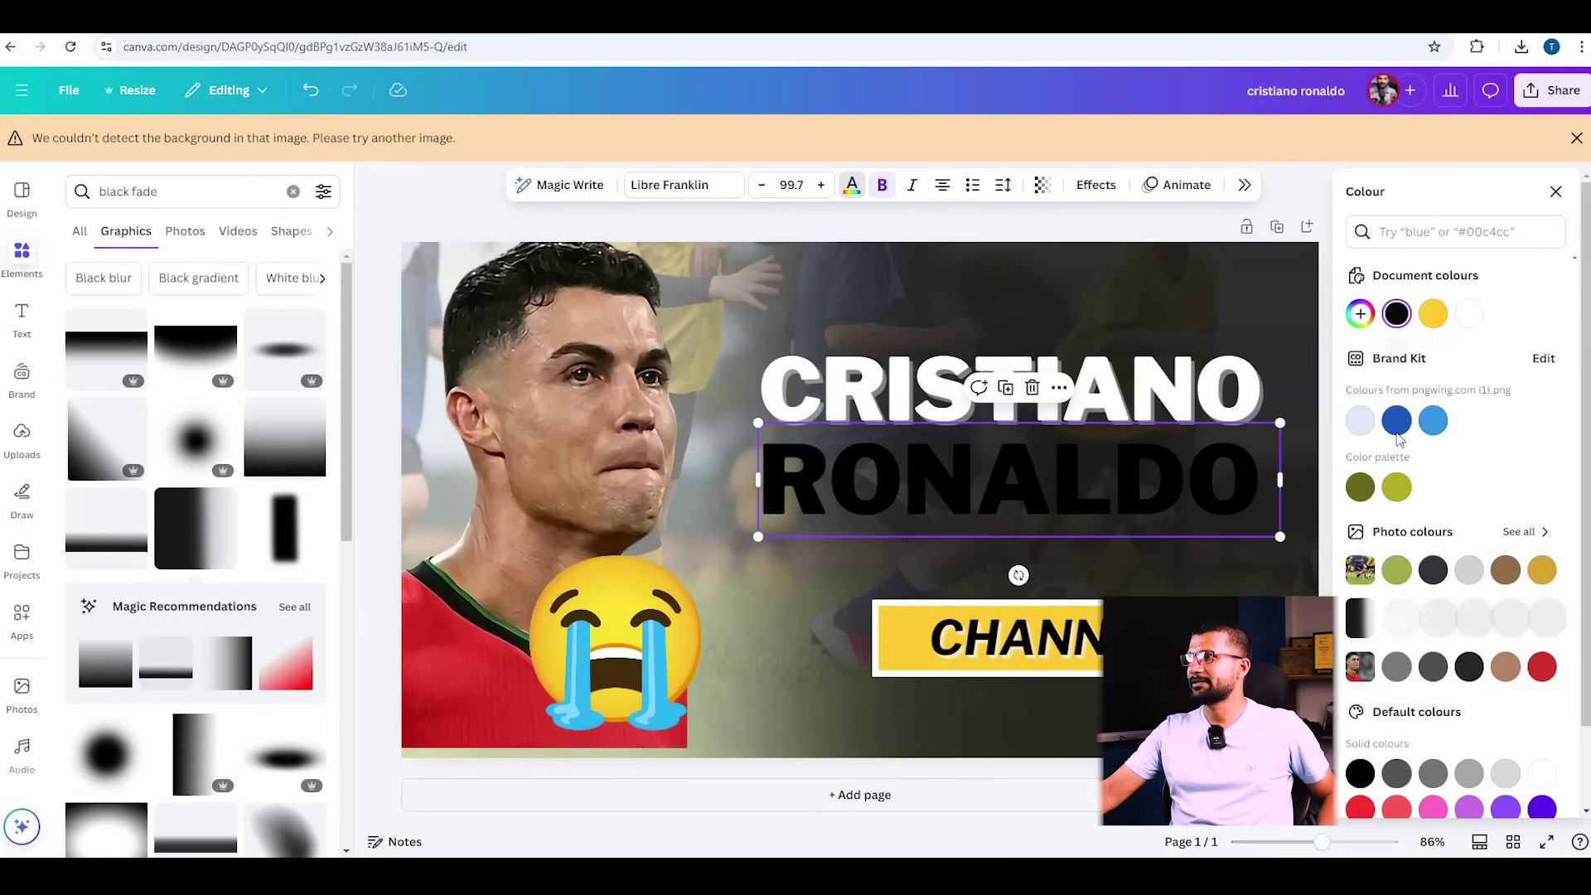
{"action": "left_click", "coordinate": [1429, 319]}
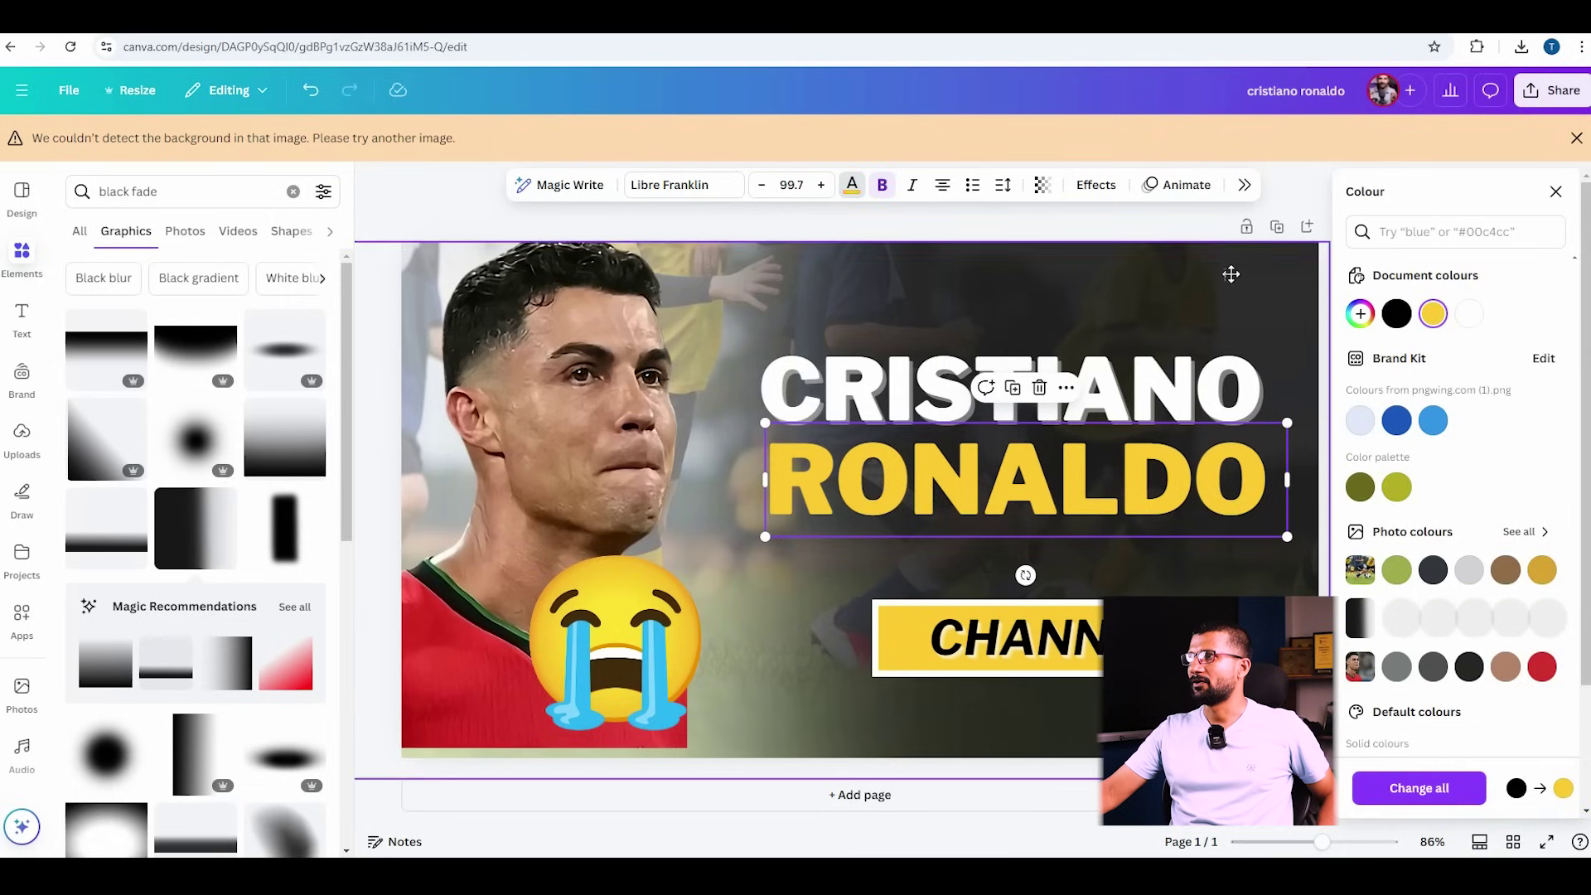
{"action": "left_click", "coordinate": [1092, 184]}
{"action": "left_click", "coordinate": [1455, 280]}
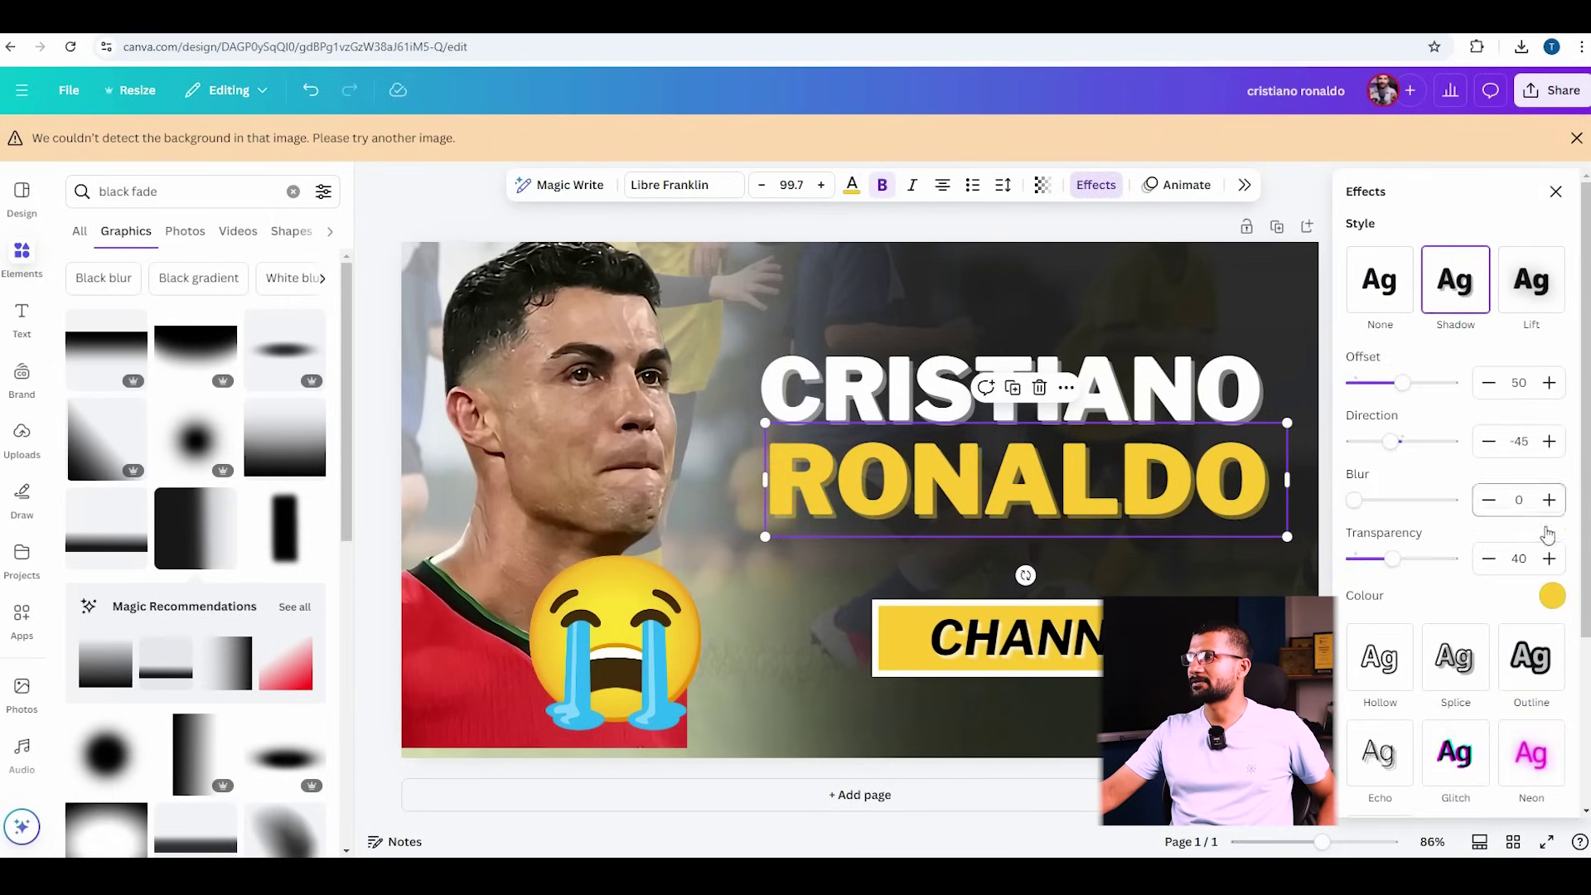
{"action": "left_click", "coordinate": [1552, 596]}
{"action": "left_click", "coordinate": [1363, 327]}
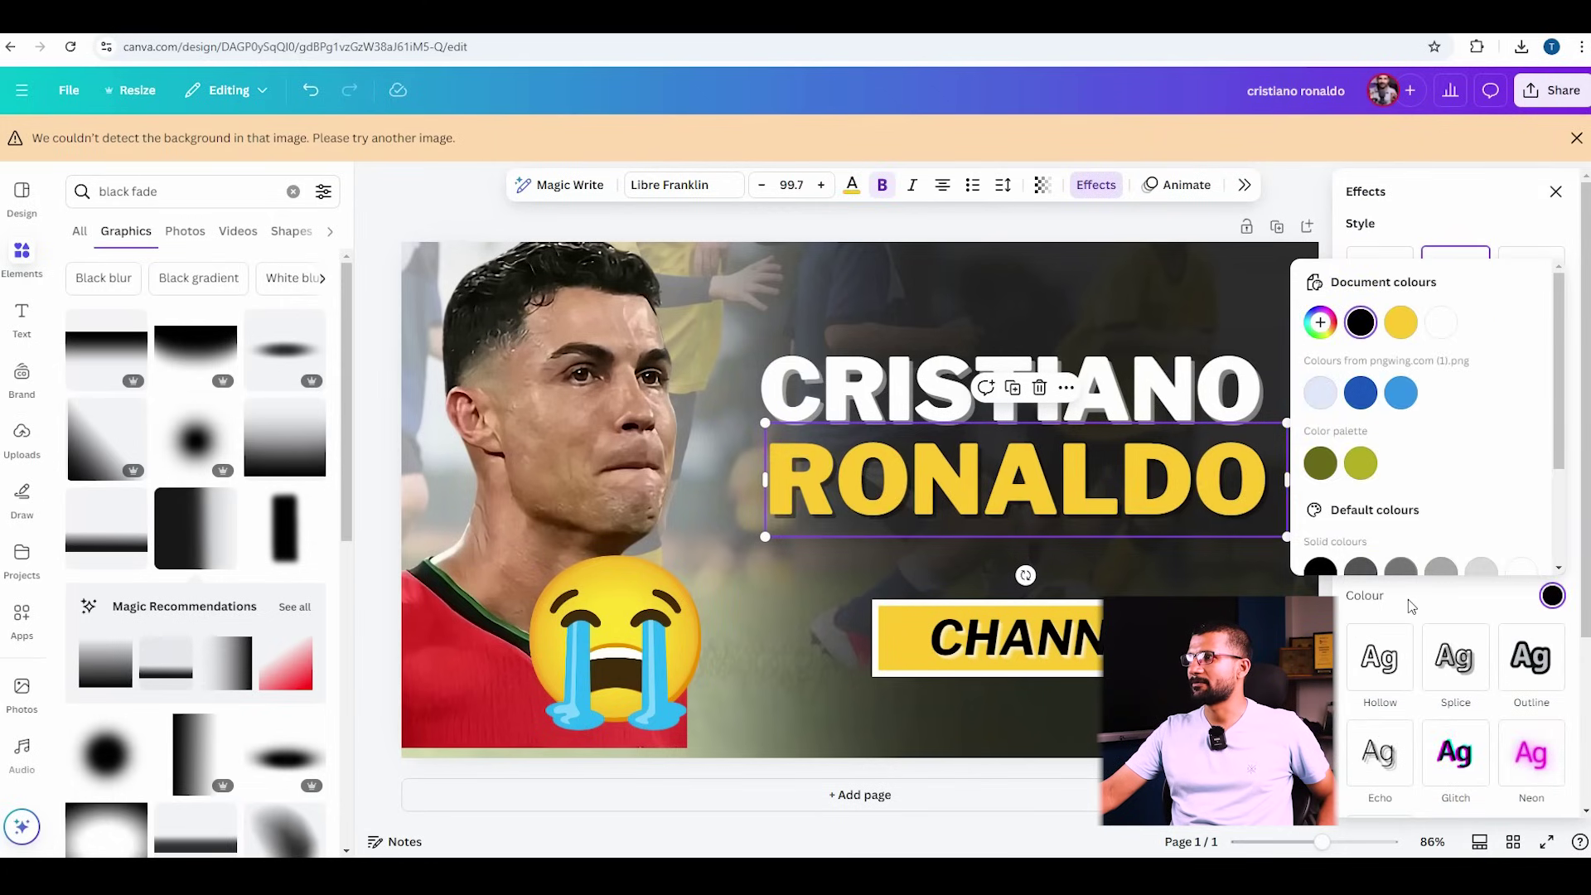
{"action": "left_click", "coordinate": [1417, 240]}
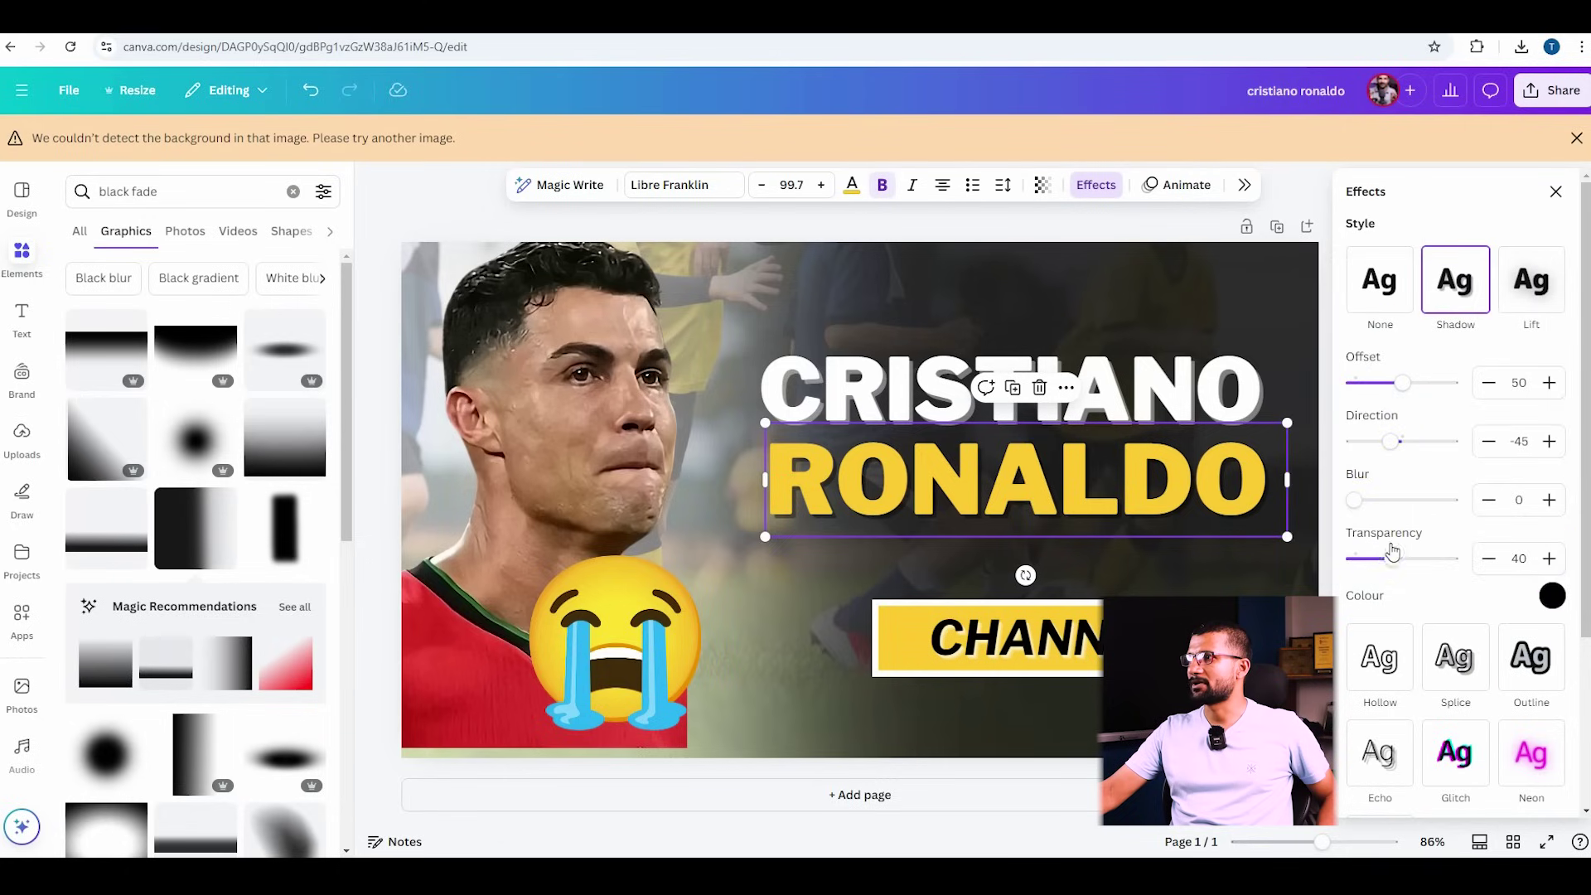
- Make the "CRISTIANO" shadow black, and set the "RONALDO" shadow's blur to 29 and transparency to 100
{"action": "left_click", "coordinate": [970, 403]}
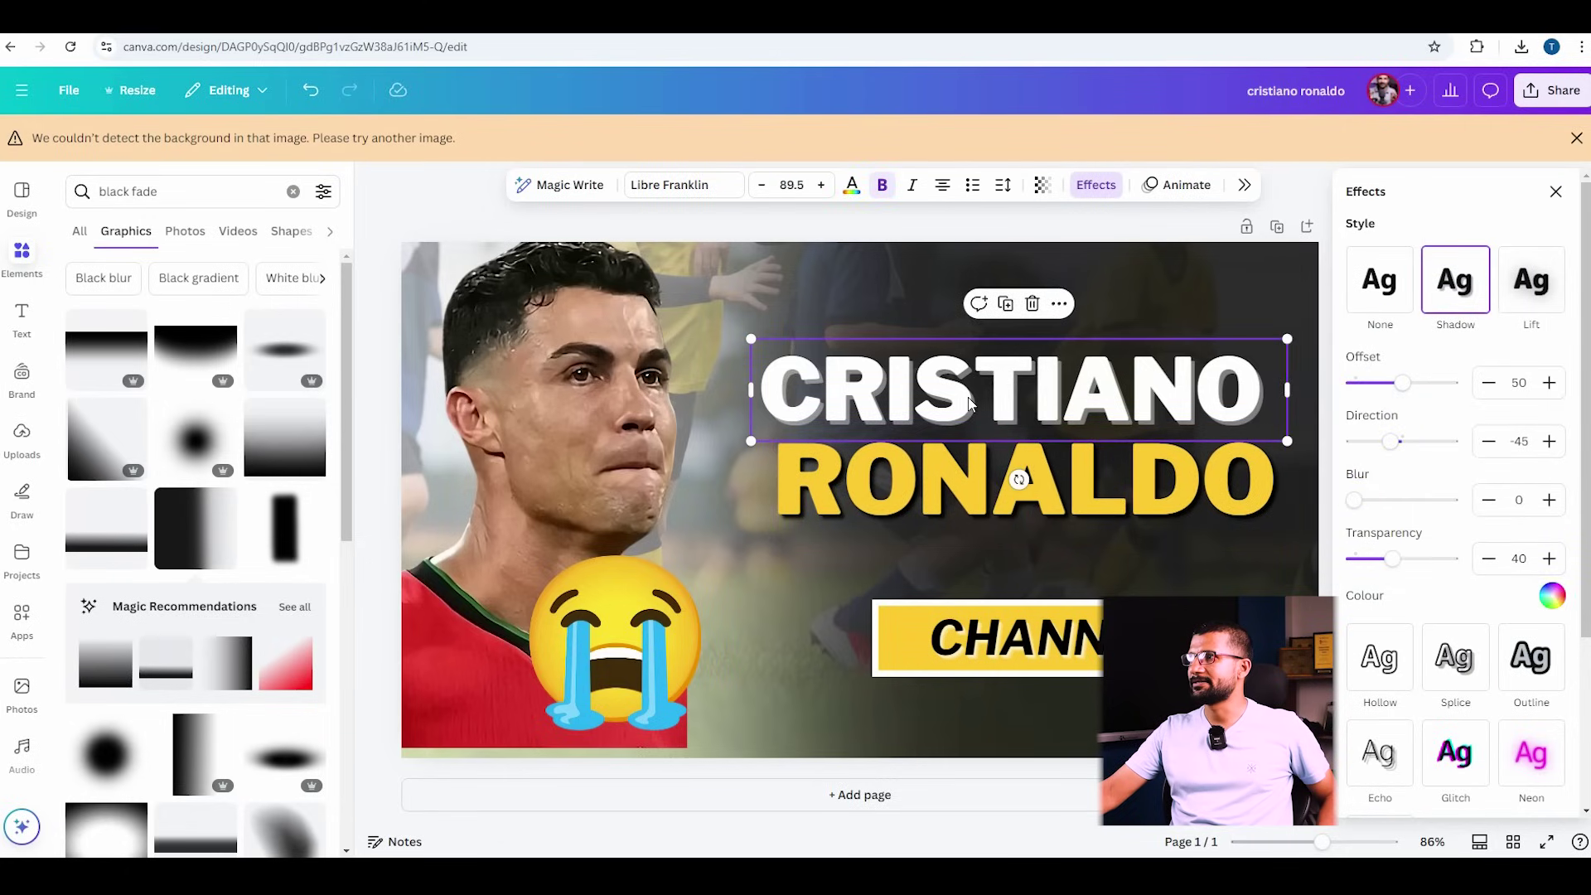
{"action": "left_click", "coordinate": [1555, 596]}
{"action": "key", "text": "Escape"}
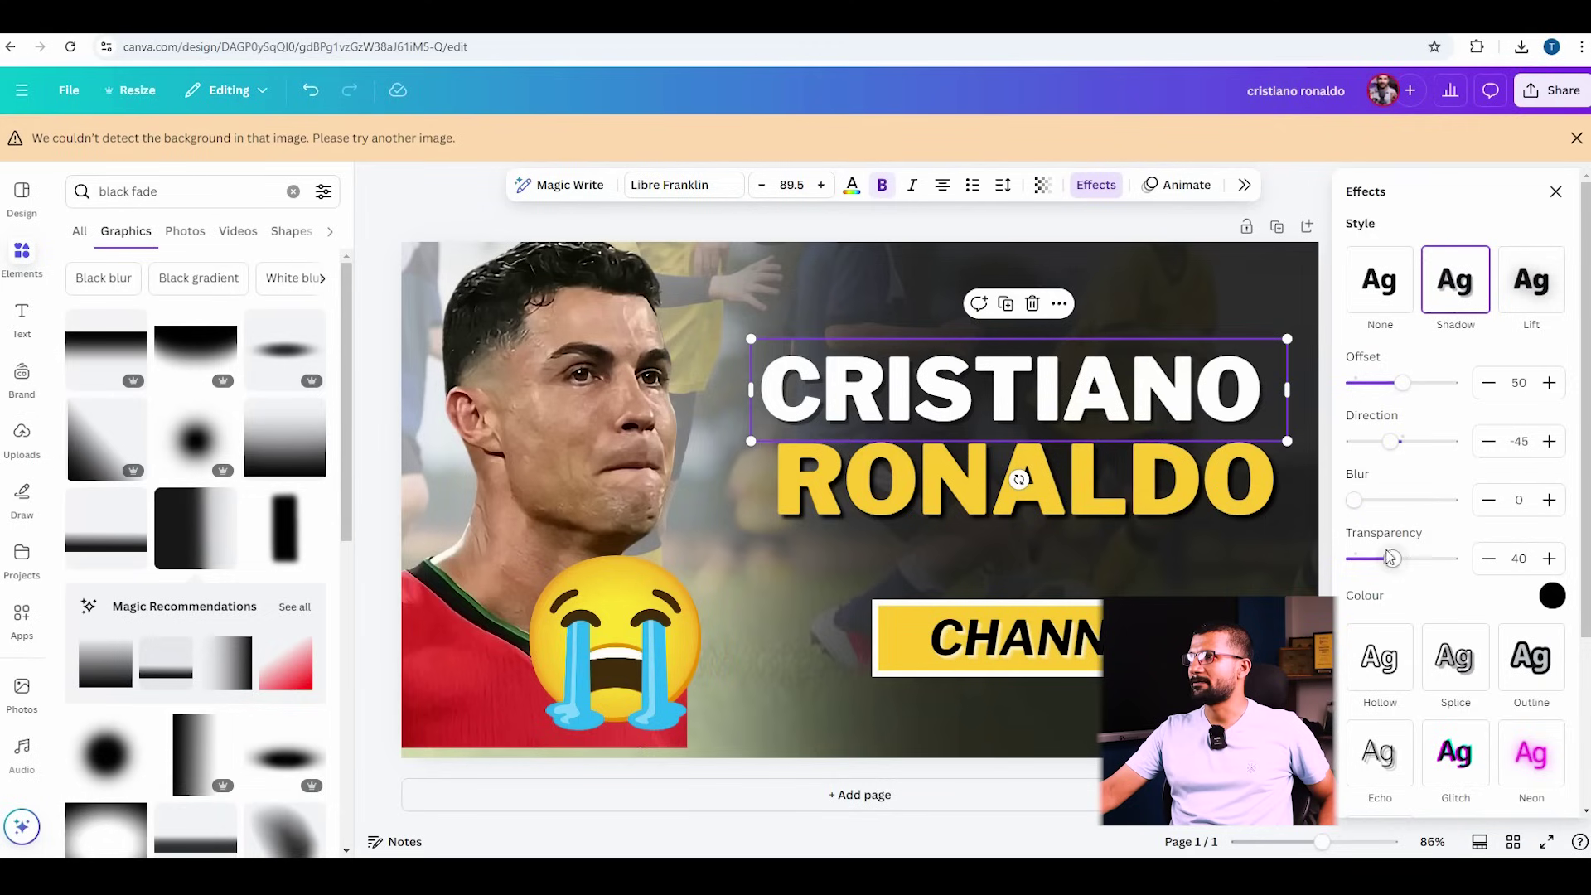
{"action": "left_click", "coordinate": [1110, 481]}
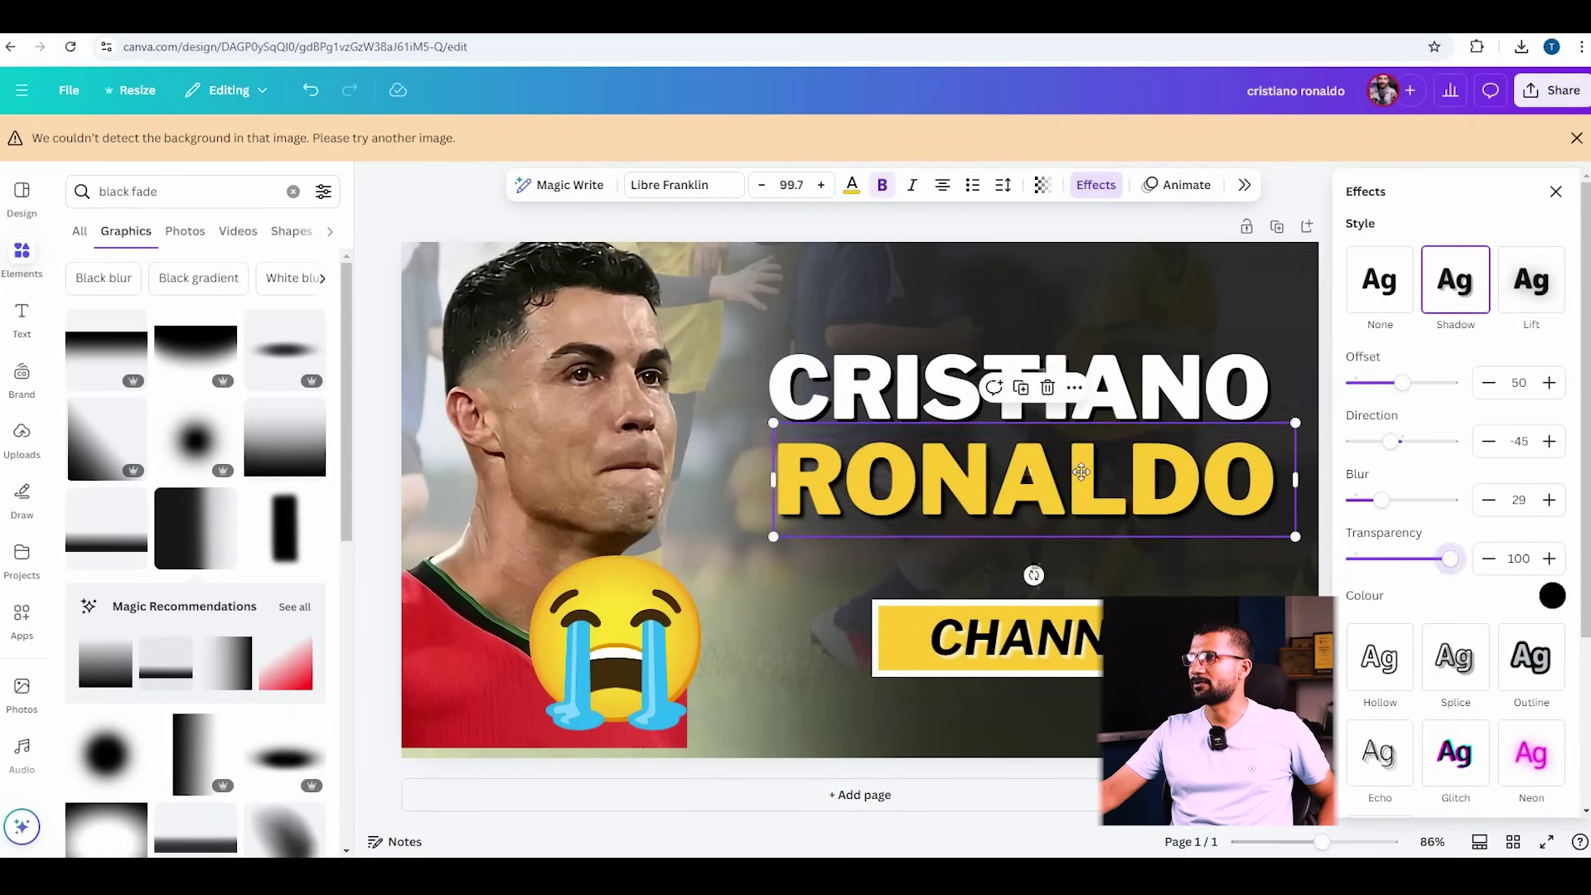
- Move the "CHANNEL" text up beneath "RONALDO" and delete the yellow arrow shape
{"action": "left_click", "coordinate": [1072, 638]}
{"action": "left_click_drag", "start_coordinate": [1073, 638], "coordinate": [1072, 560]}
{"action": "left_click", "coordinate": [1069, 646]}
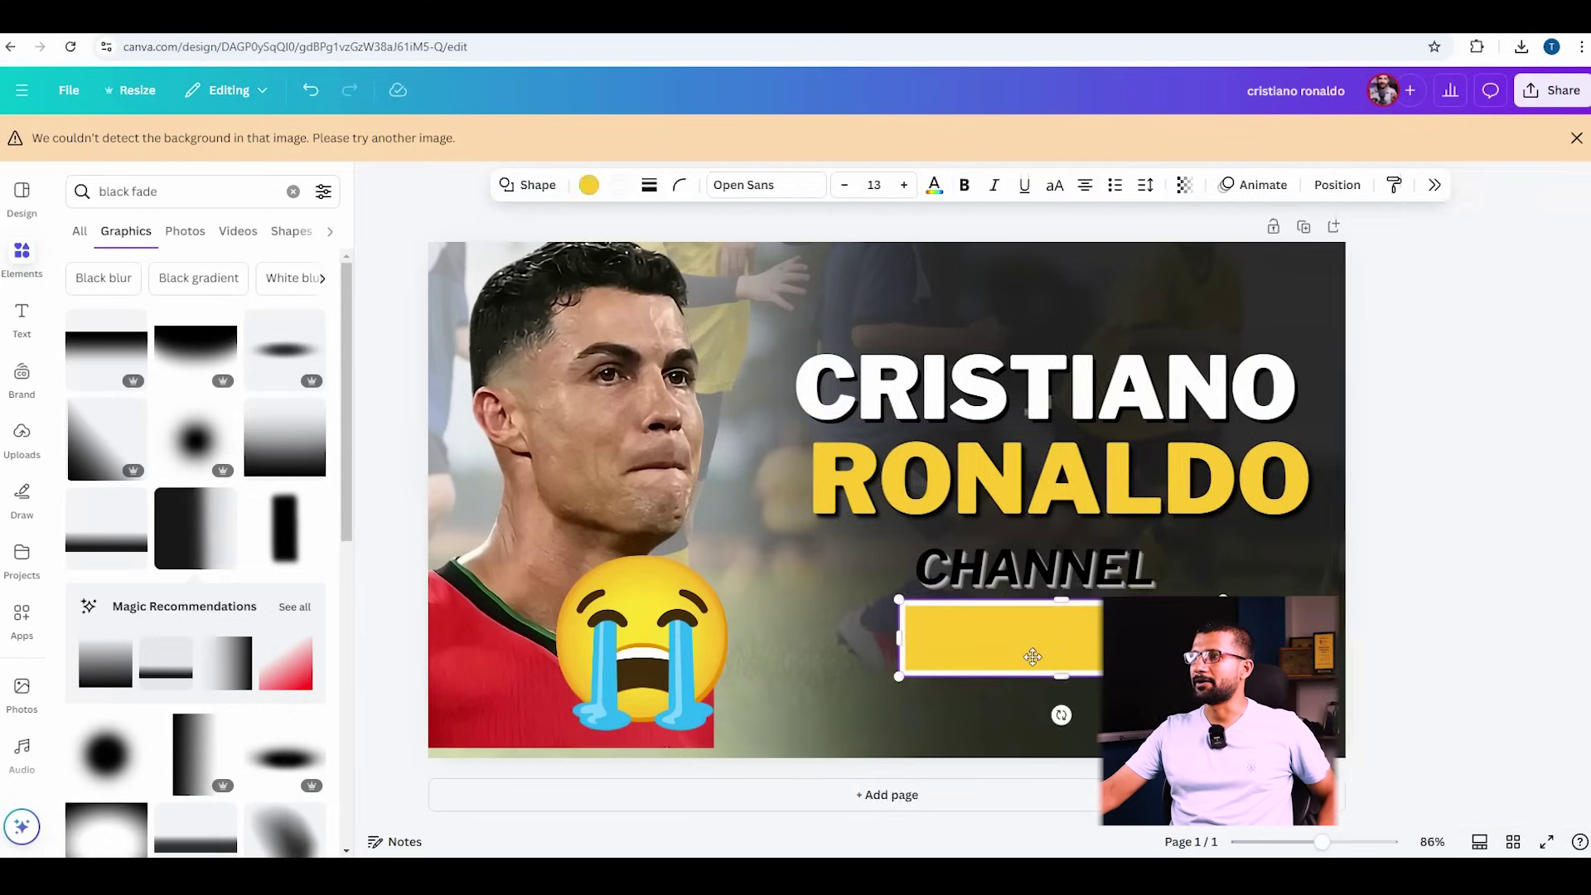
{"action": "key", "text": "Delete"}
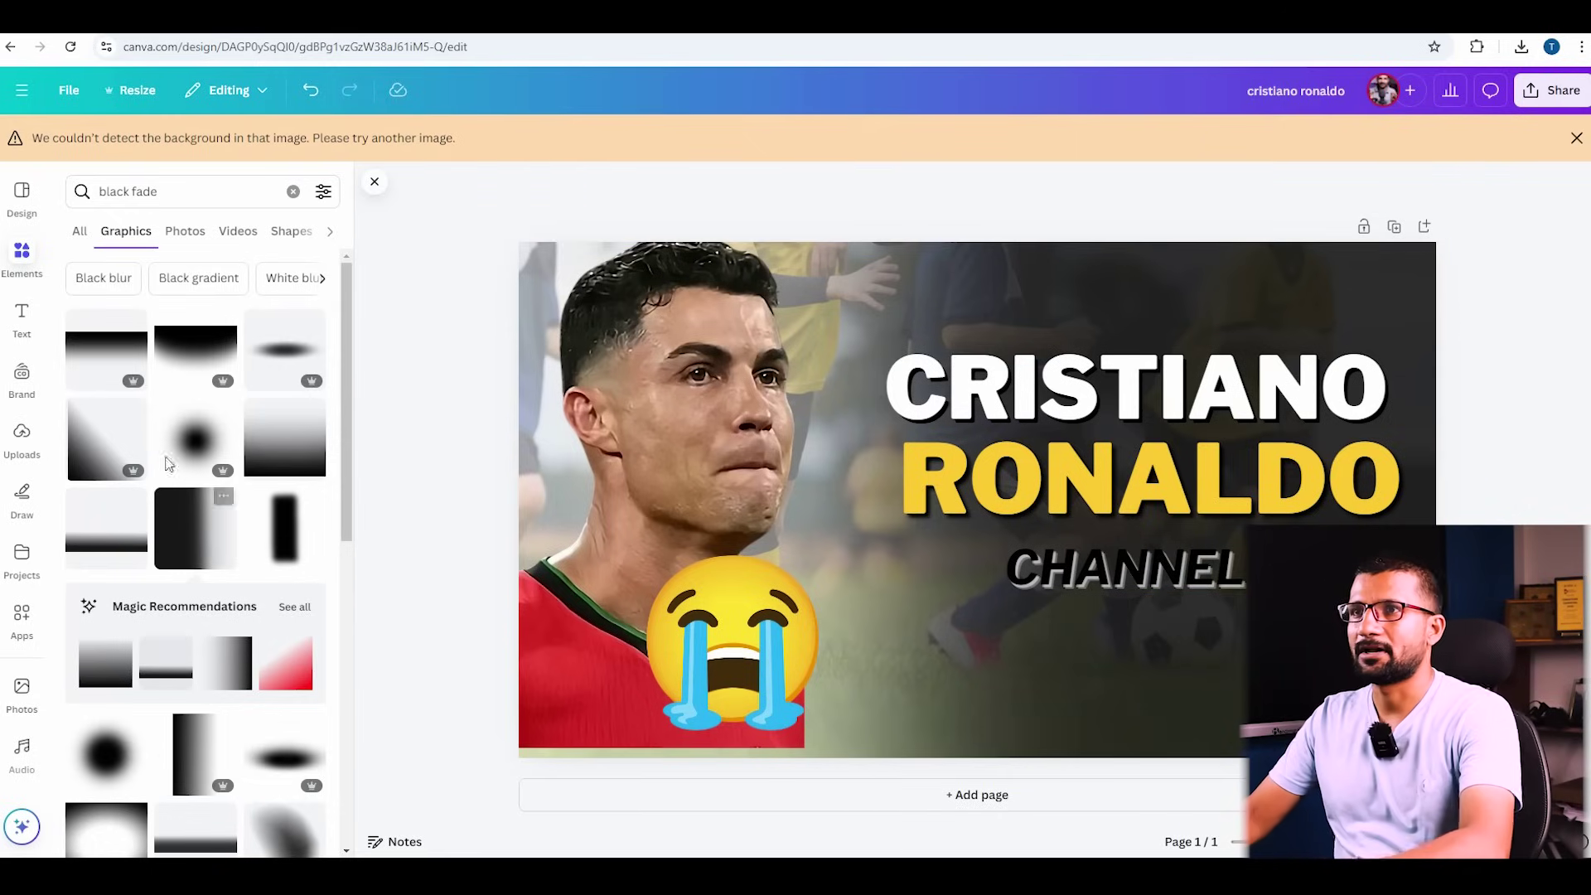
- Clear the elements search, add a square shape and reshape it into a wide, flat bar behind the "CHANNEL" text
{"action": "left_click", "coordinate": [37, 262]}
{"action": "left_click", "coordinate": [293, 199]}
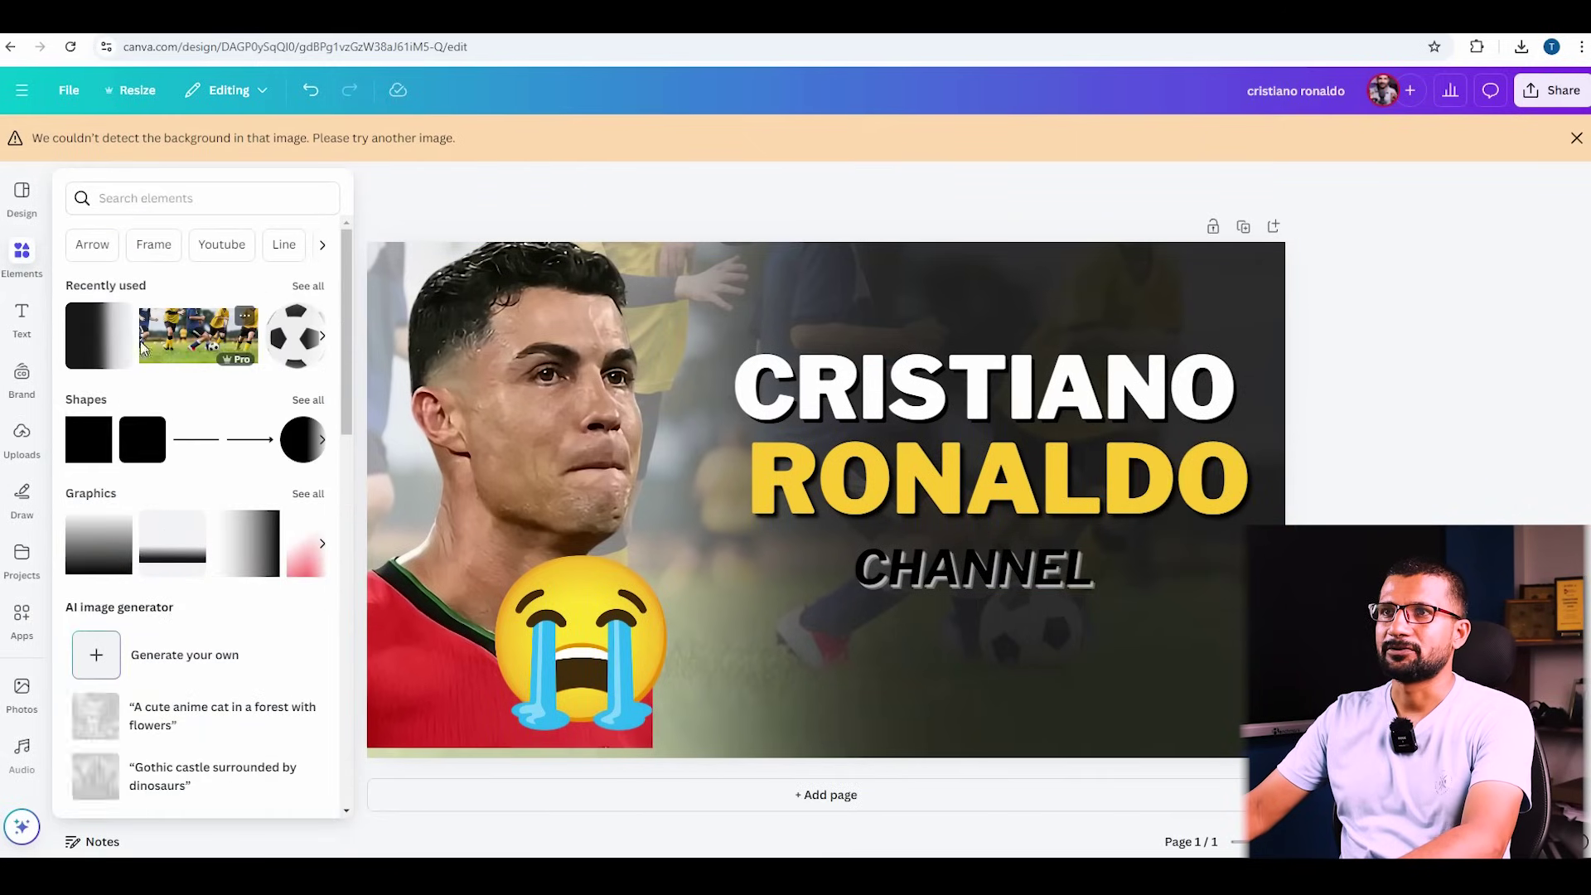
{"action": "left_click", "coordinate": [96, 454]}
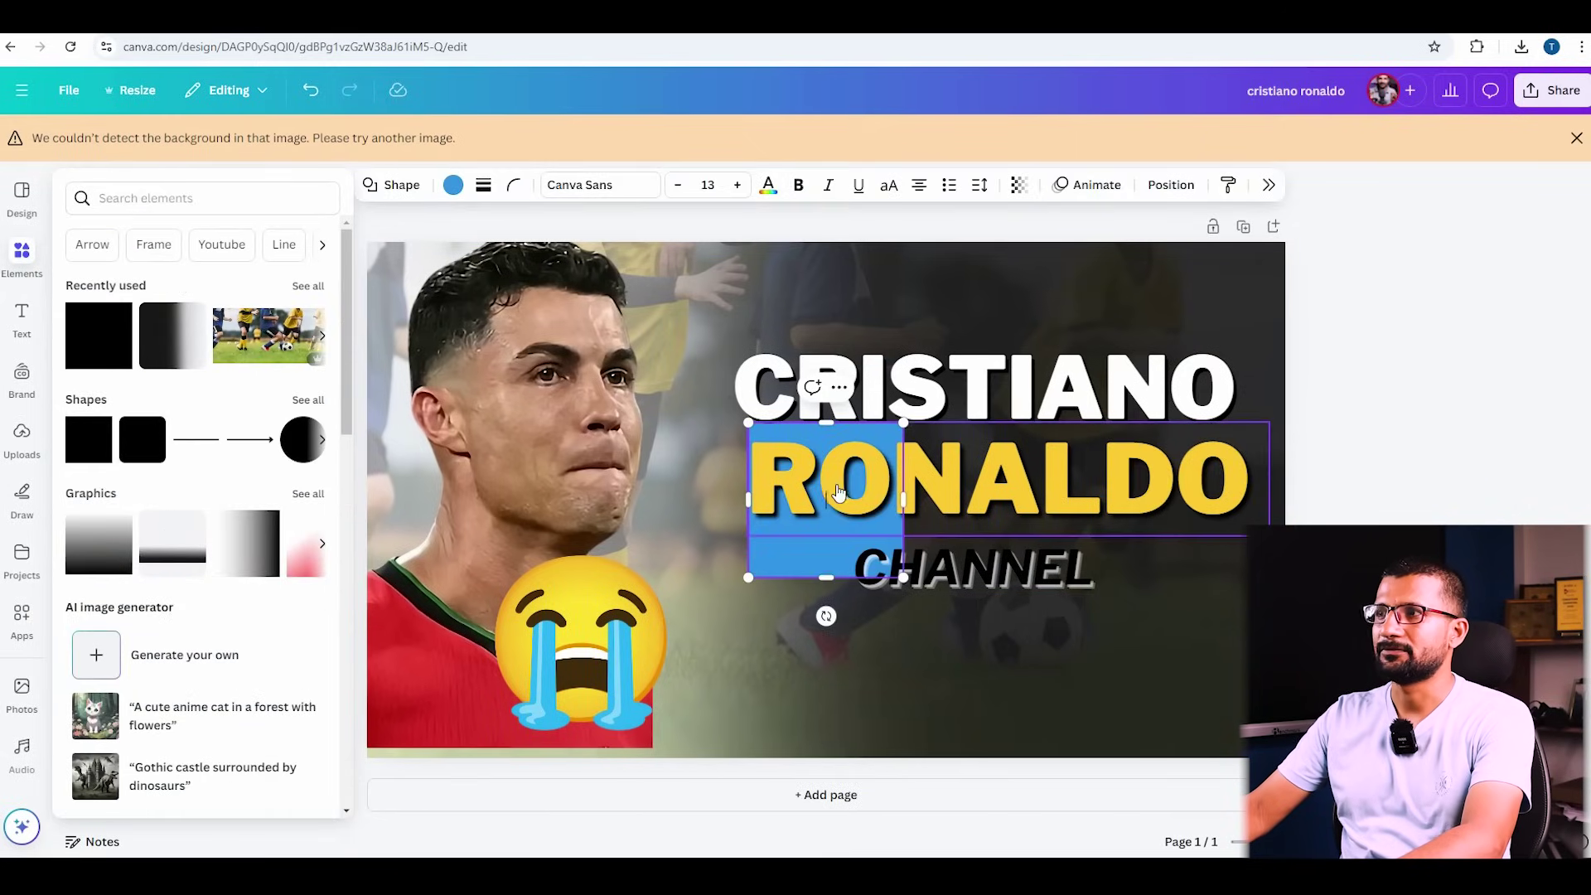
{"action": "left_click_drag", "start_coordinate": [764, 550], "coordinate": [769, 671]}
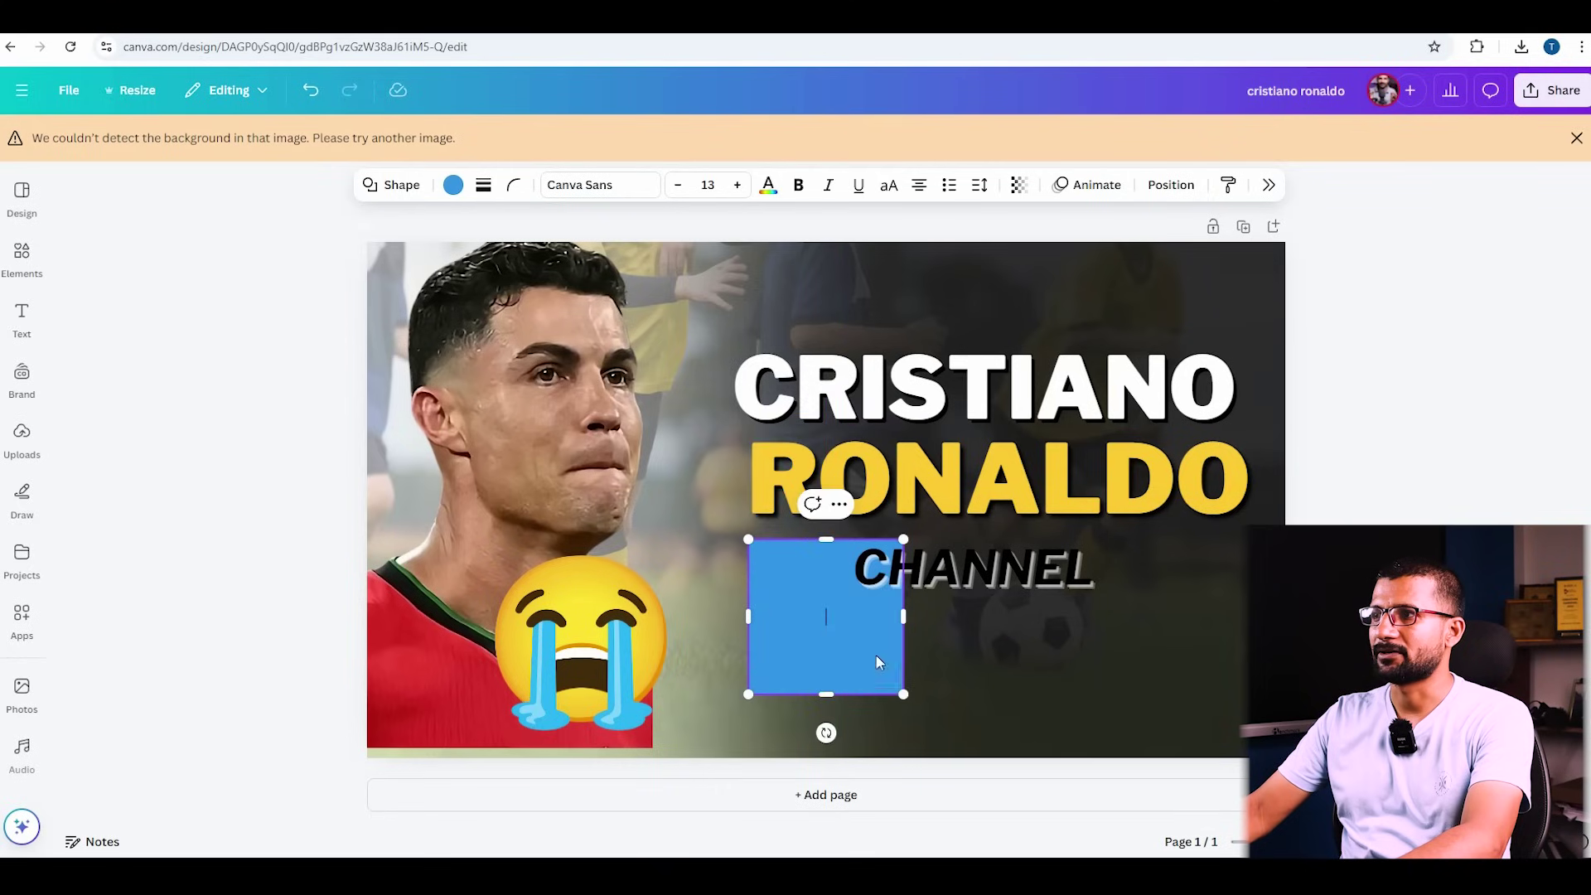
{"action": "left_click_drag", "start_coordinate": [905, 618], "coordinate": [1186, 617]}
{"action": "left_click_drag", "start_coordinate": [967, 693], "coordinate": [968, 609]}
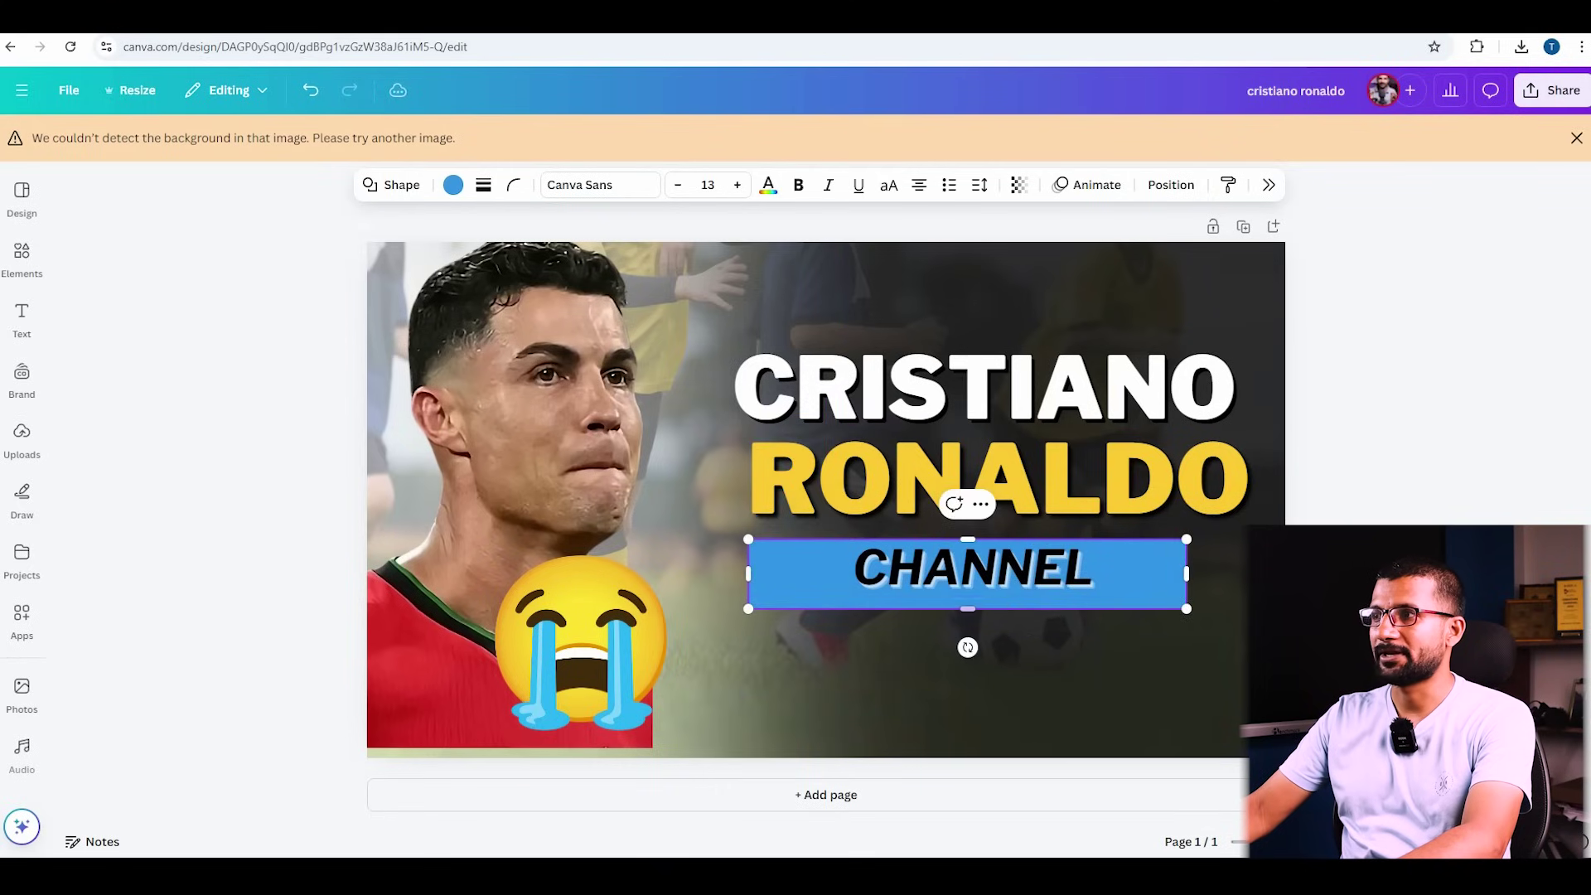
- Replace the "CHANNEL" text with "CRIED" and narrow the blue bar behind it
{"action": "left_click", "coordinate": [1003, 576]}
{"action": "double_click", "coordinate": [1003, 576]}
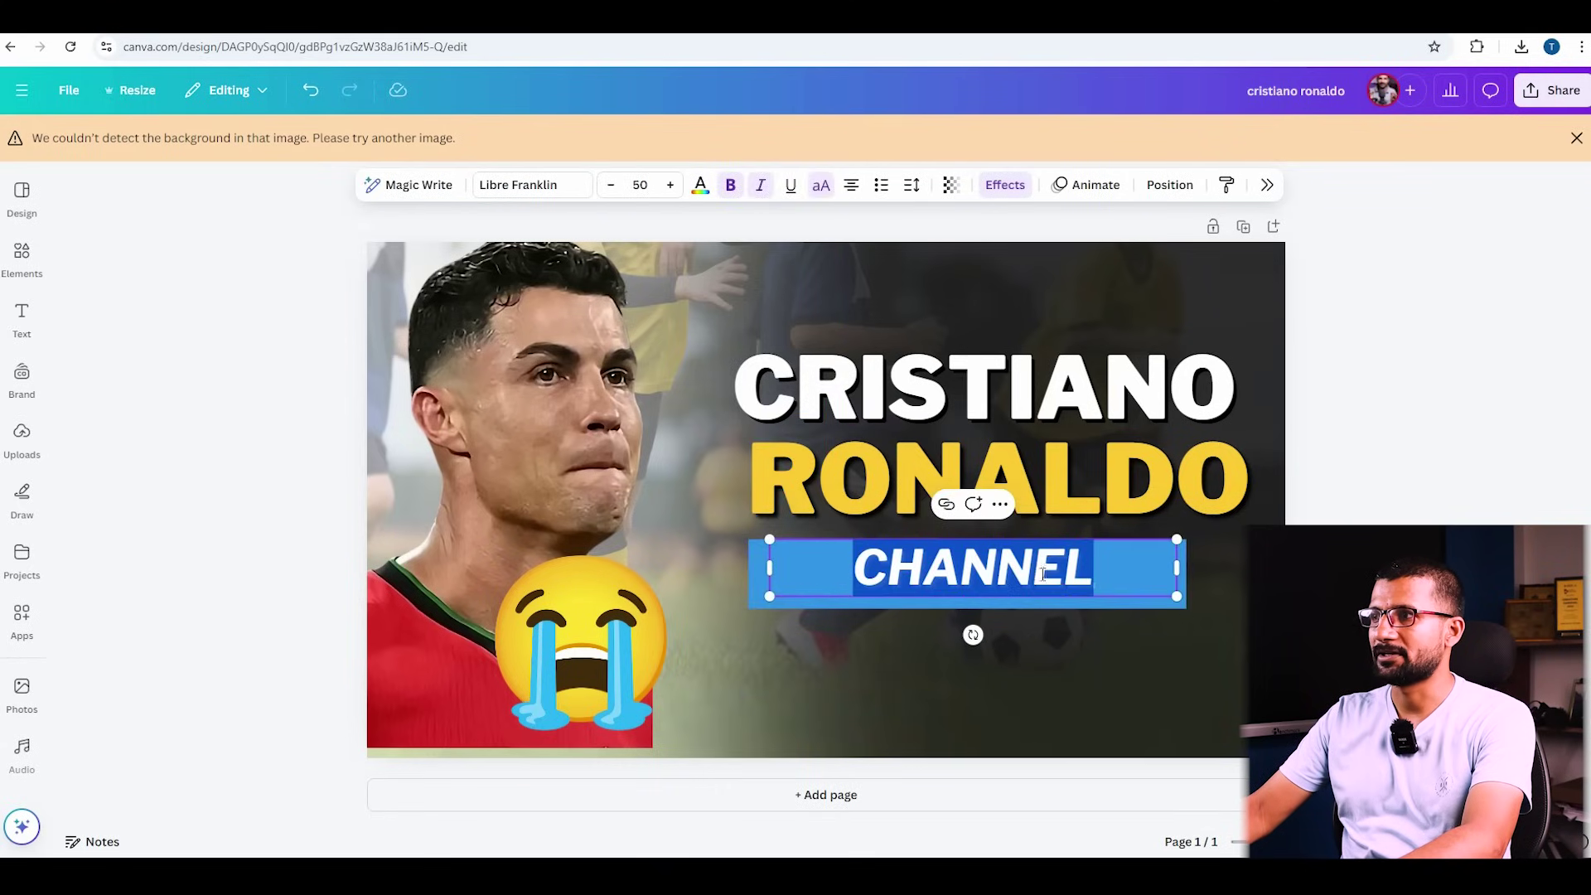
{"action": "type", "text": "CRIED"}
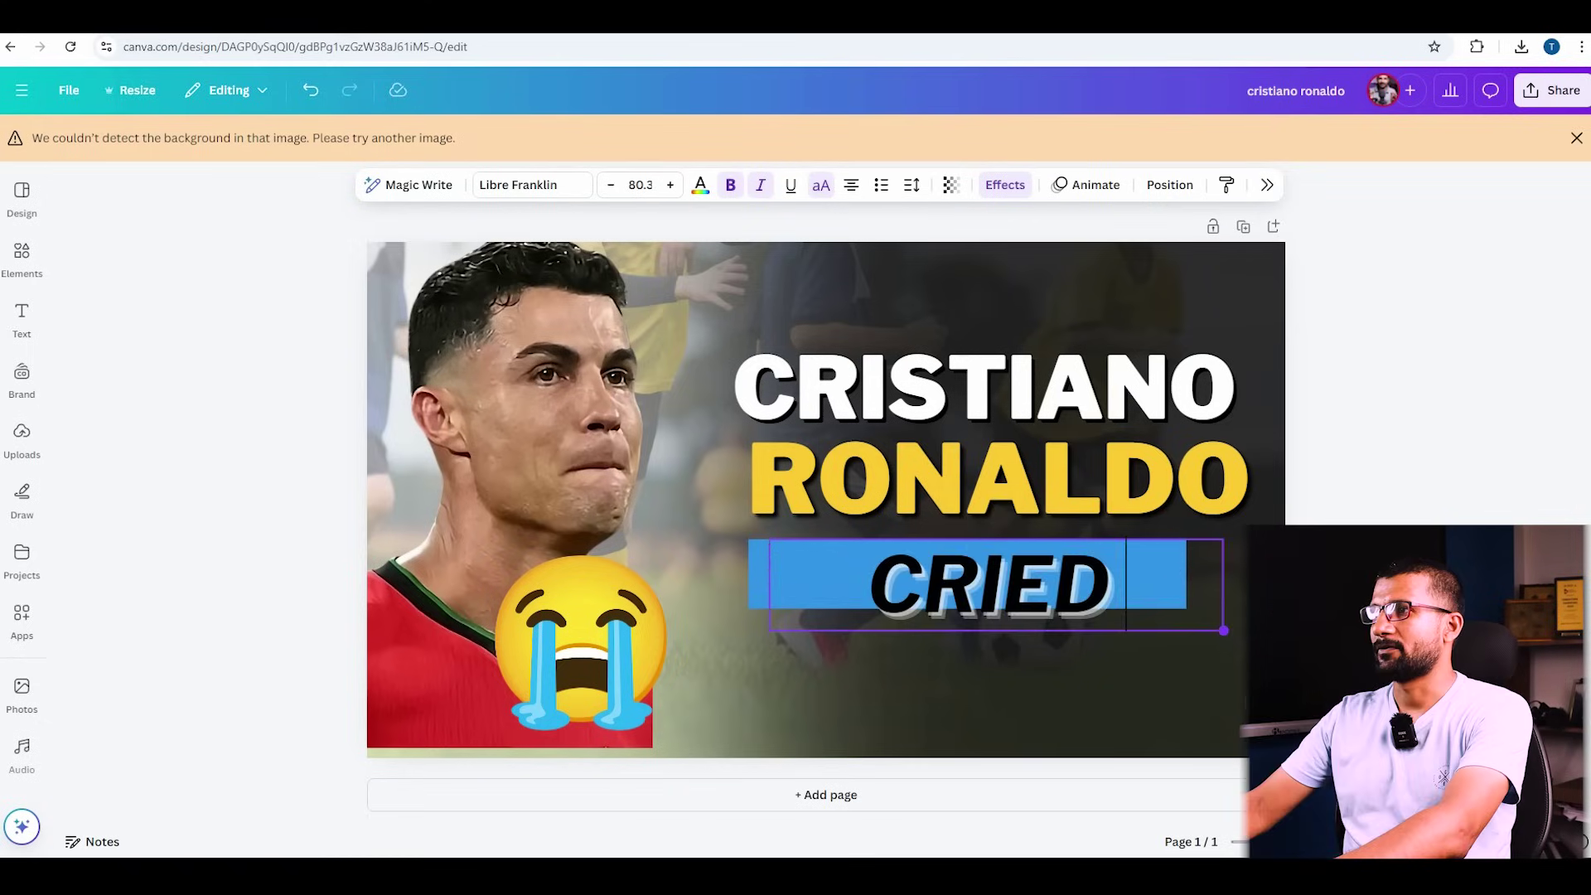
{"action": "left_click", "coordinate": [994, 578]}
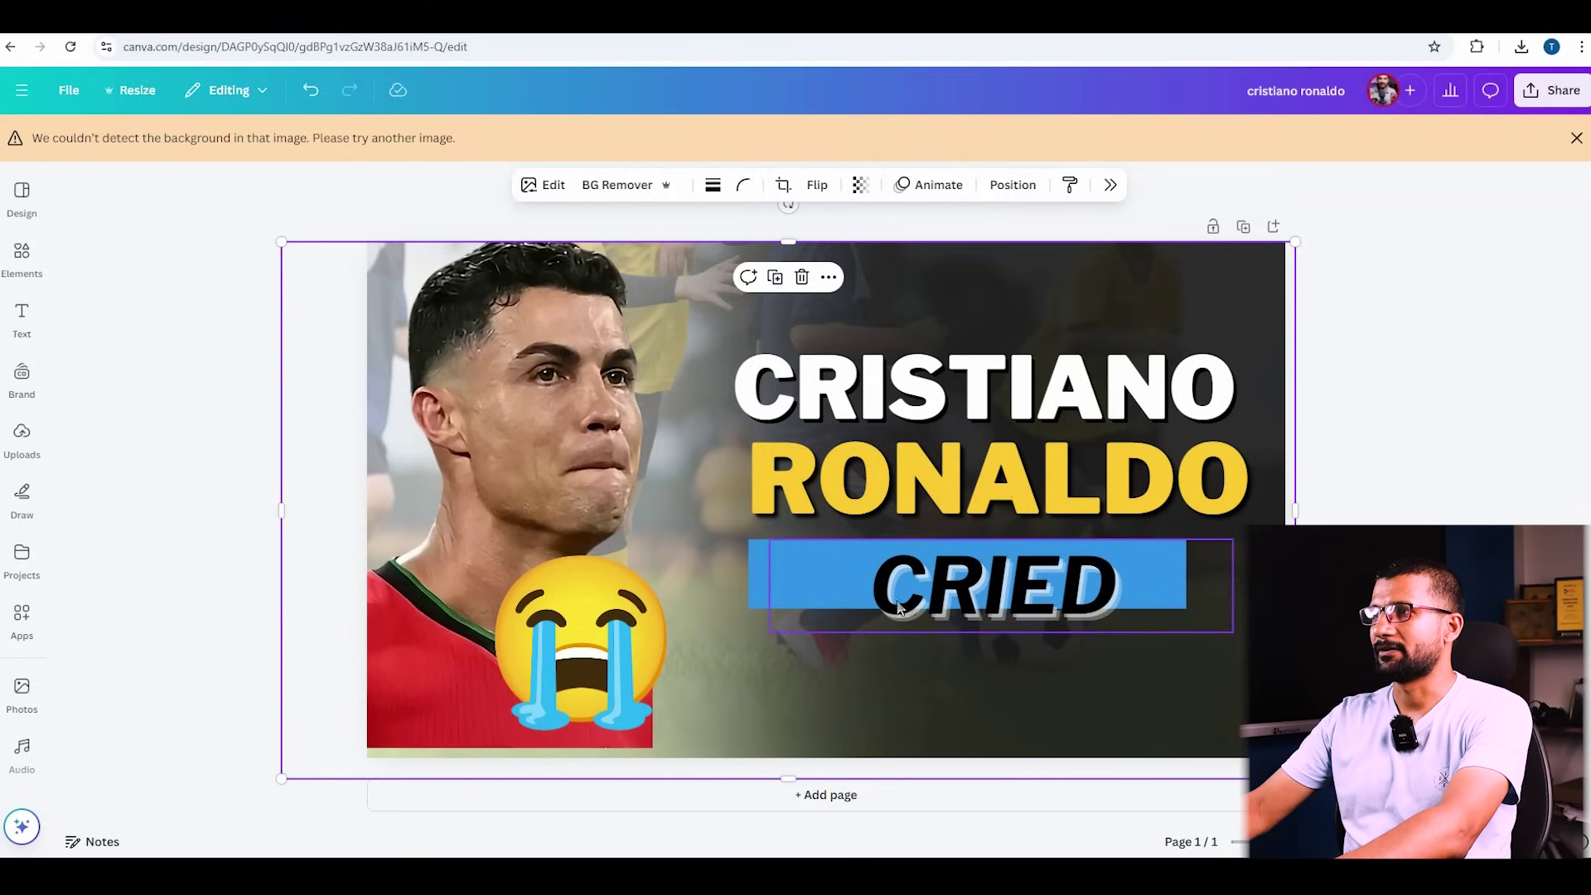
{"action": "left_click_drag", "start_coordinate": [749, 574], "coordinate": [797, 573]}
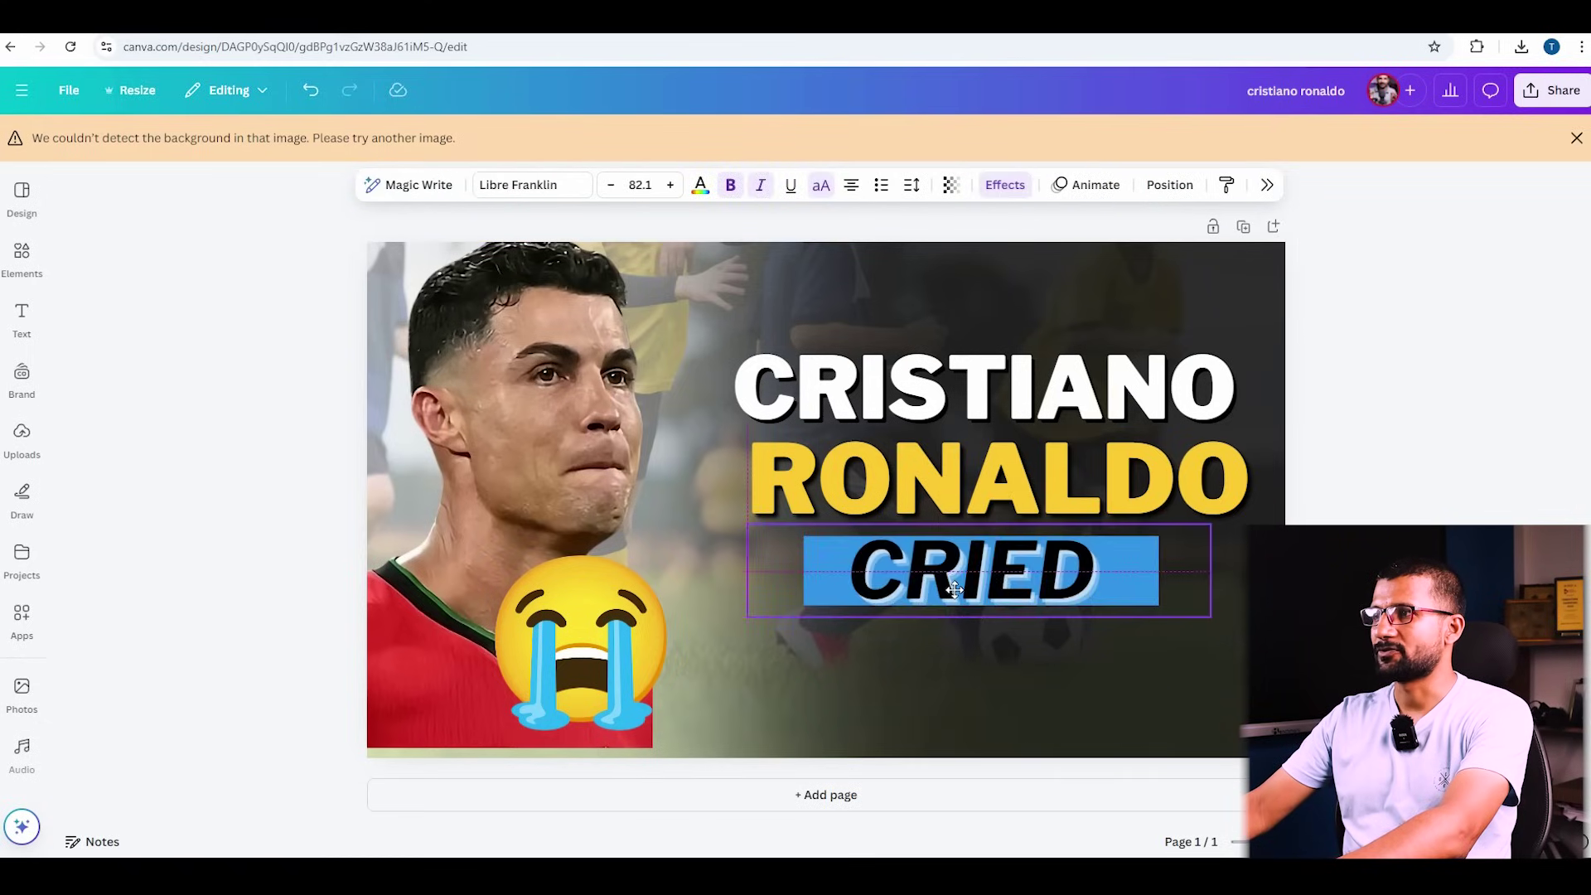
- Colour the "CRIED" text with the document's white and move it partly off the blue bar
{"action": "left_click", "coordinate": [701, 184]}
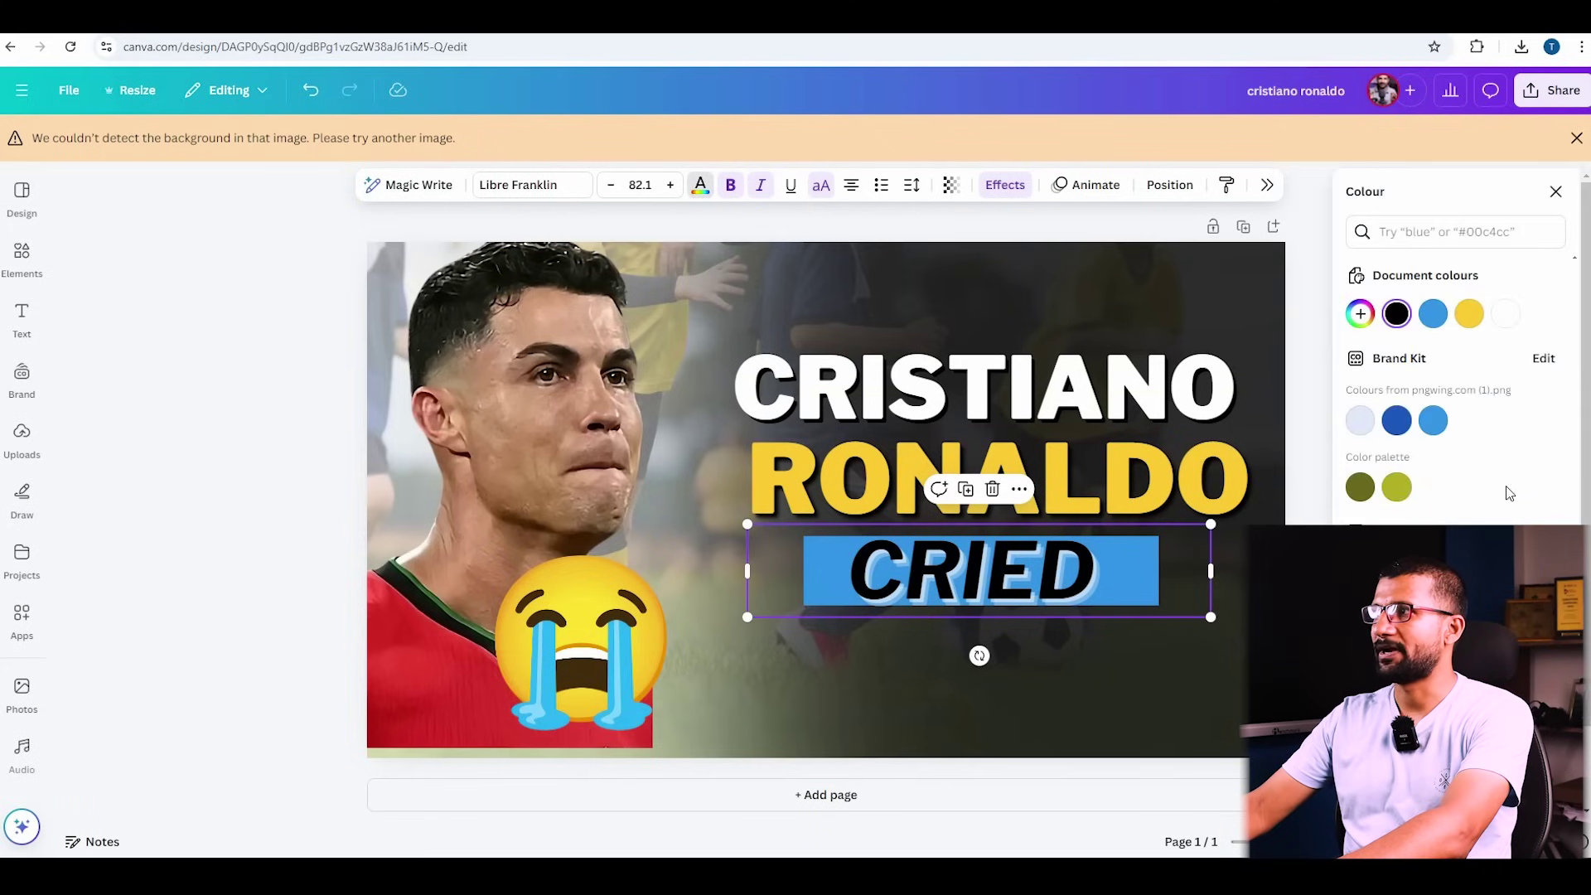
{"action": "left_click", "coordinate": [1506, 313]}
{"action": "left_click_drag", "start_coordinate": [754, 605], "coordinate": [878, 605]}
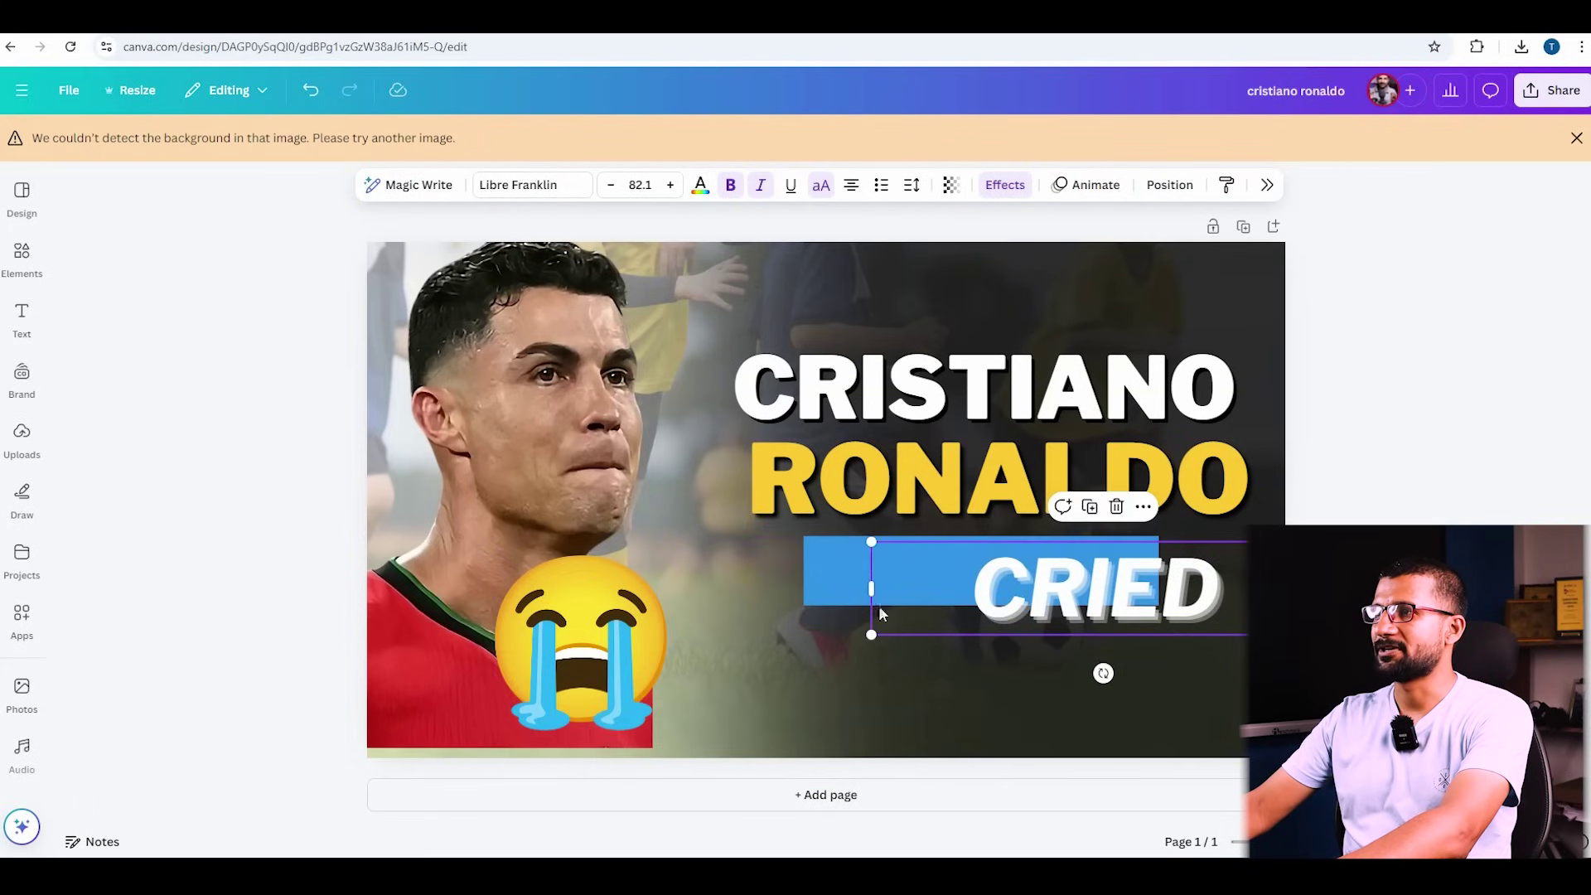
- Recolour the bar with the red from the Ronaldo photo and move the "CRIED" text beneath the bar
{"action": "left_click", "coordinate": [817, 572]}
{"action": "left_click", "coordinate": [453, 184]}
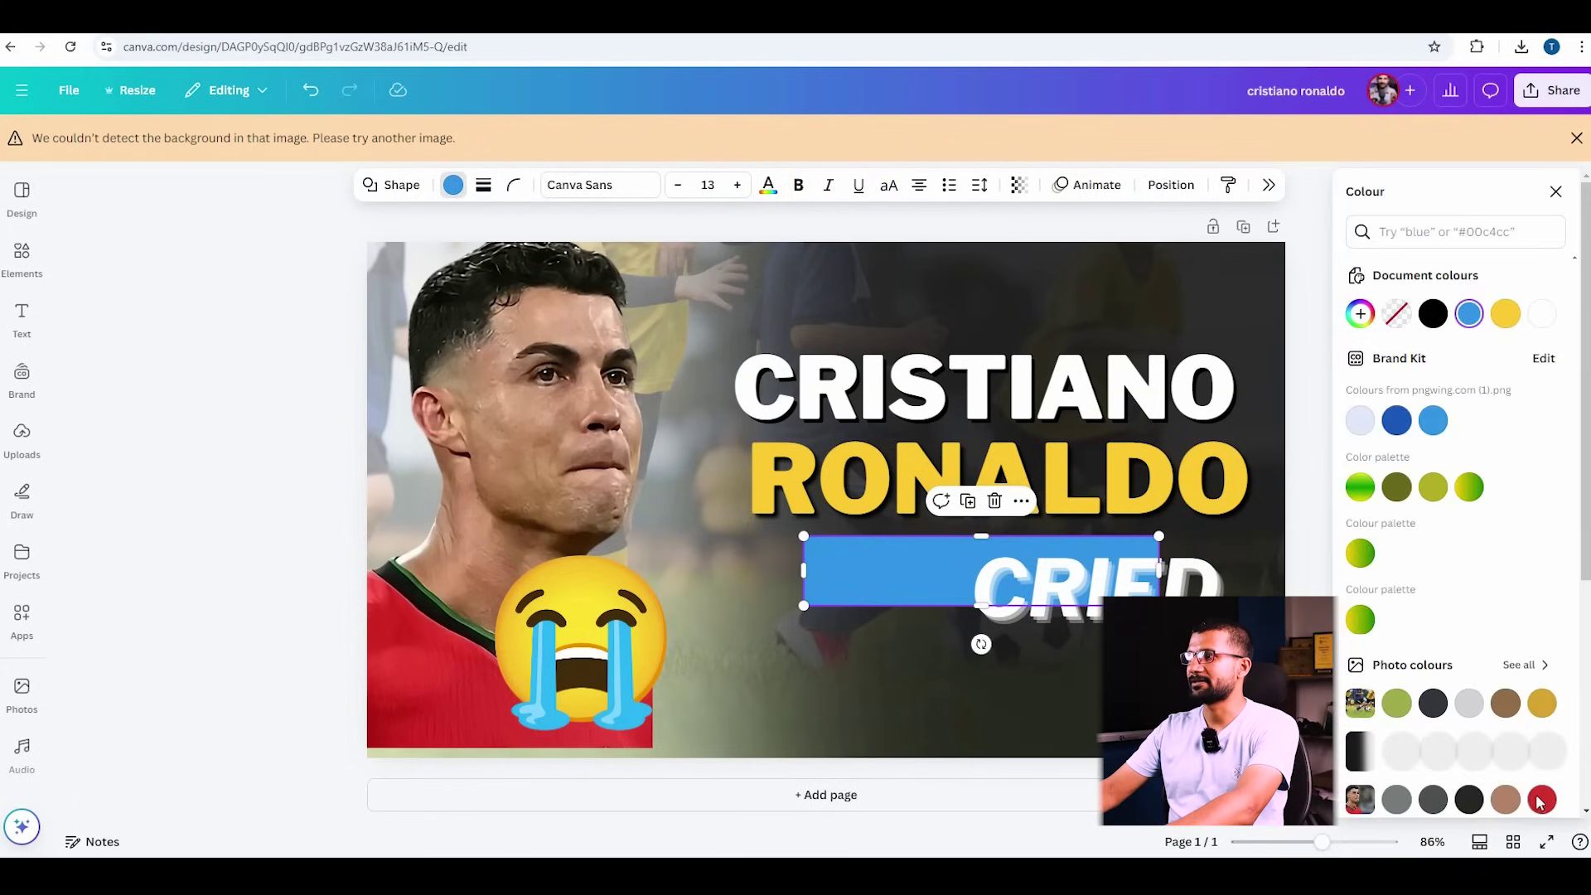
{"action": "left_click", "coordinate": [1541, 800]}
{"action": "left_click", "coordinate": [1185, 584]}
{"action": "left_click_drag", "start_coordinate": [1185, 585], "coordinate": [1090, 651]}
- Apply slight corner rounding to the red bar and move the "CRIED" text onto it
{"action": "left_click", "coordinate": [817, 557]}
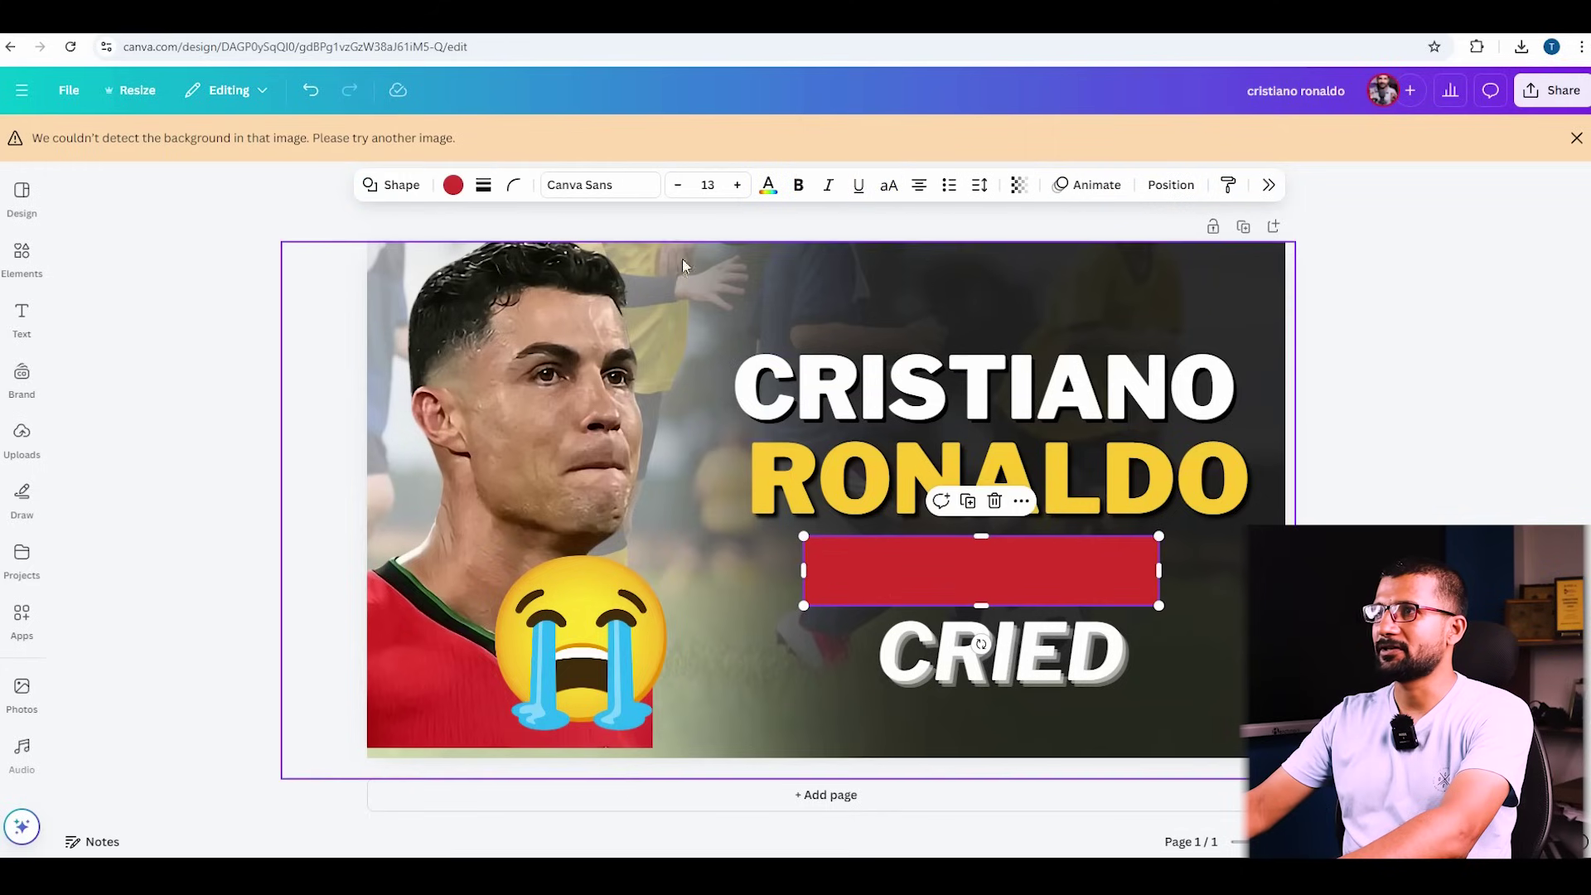
{"action": "left_click", "coordinate": [512, 187]}
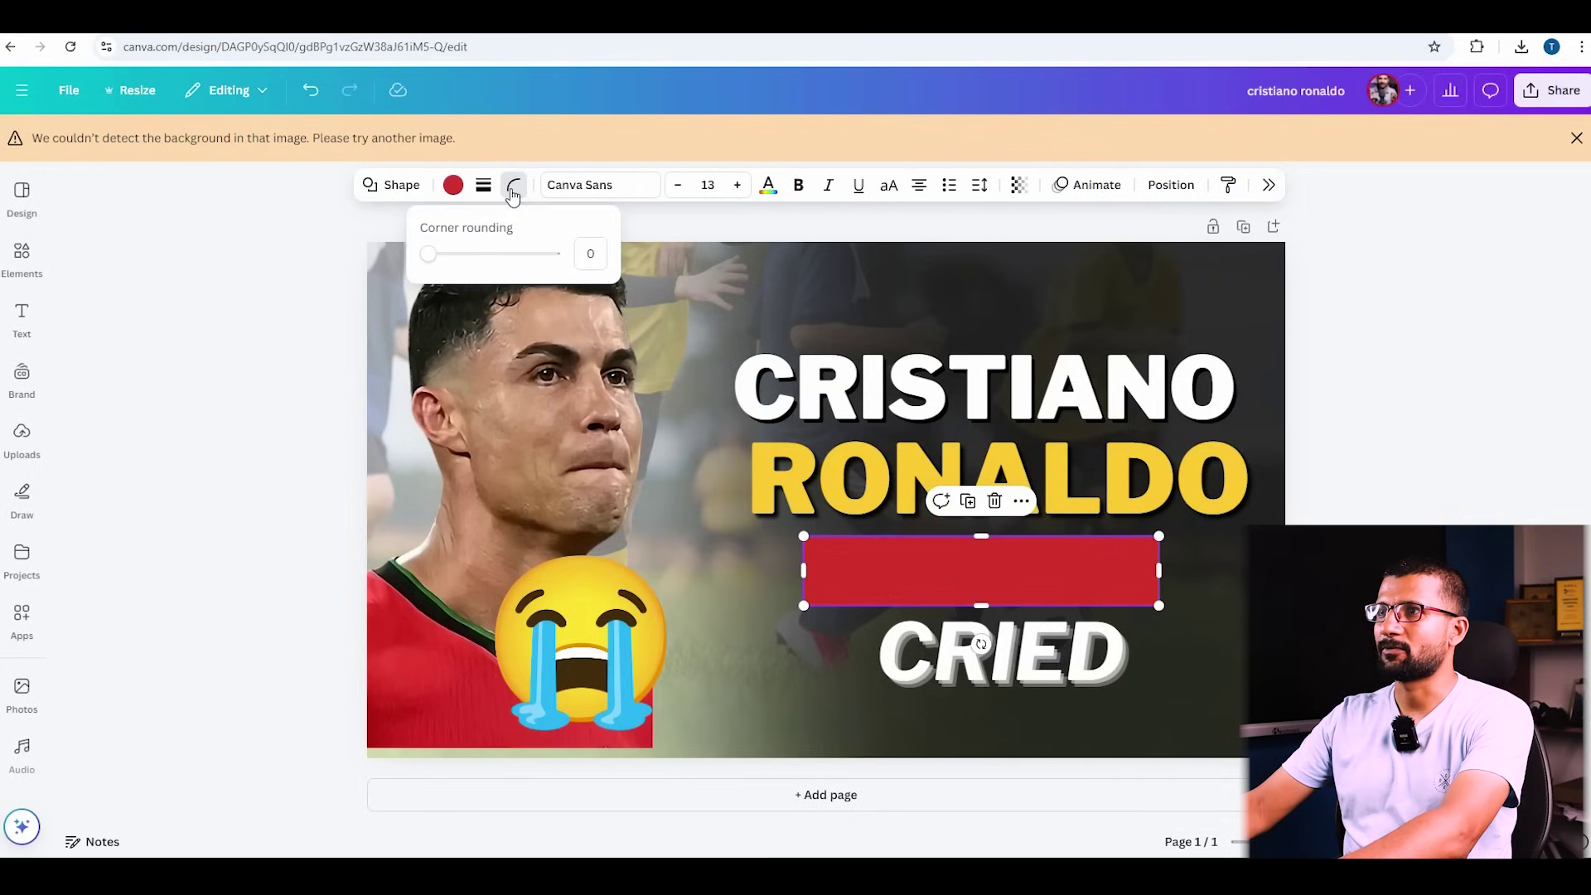
{"action": "type", "text": "12"}
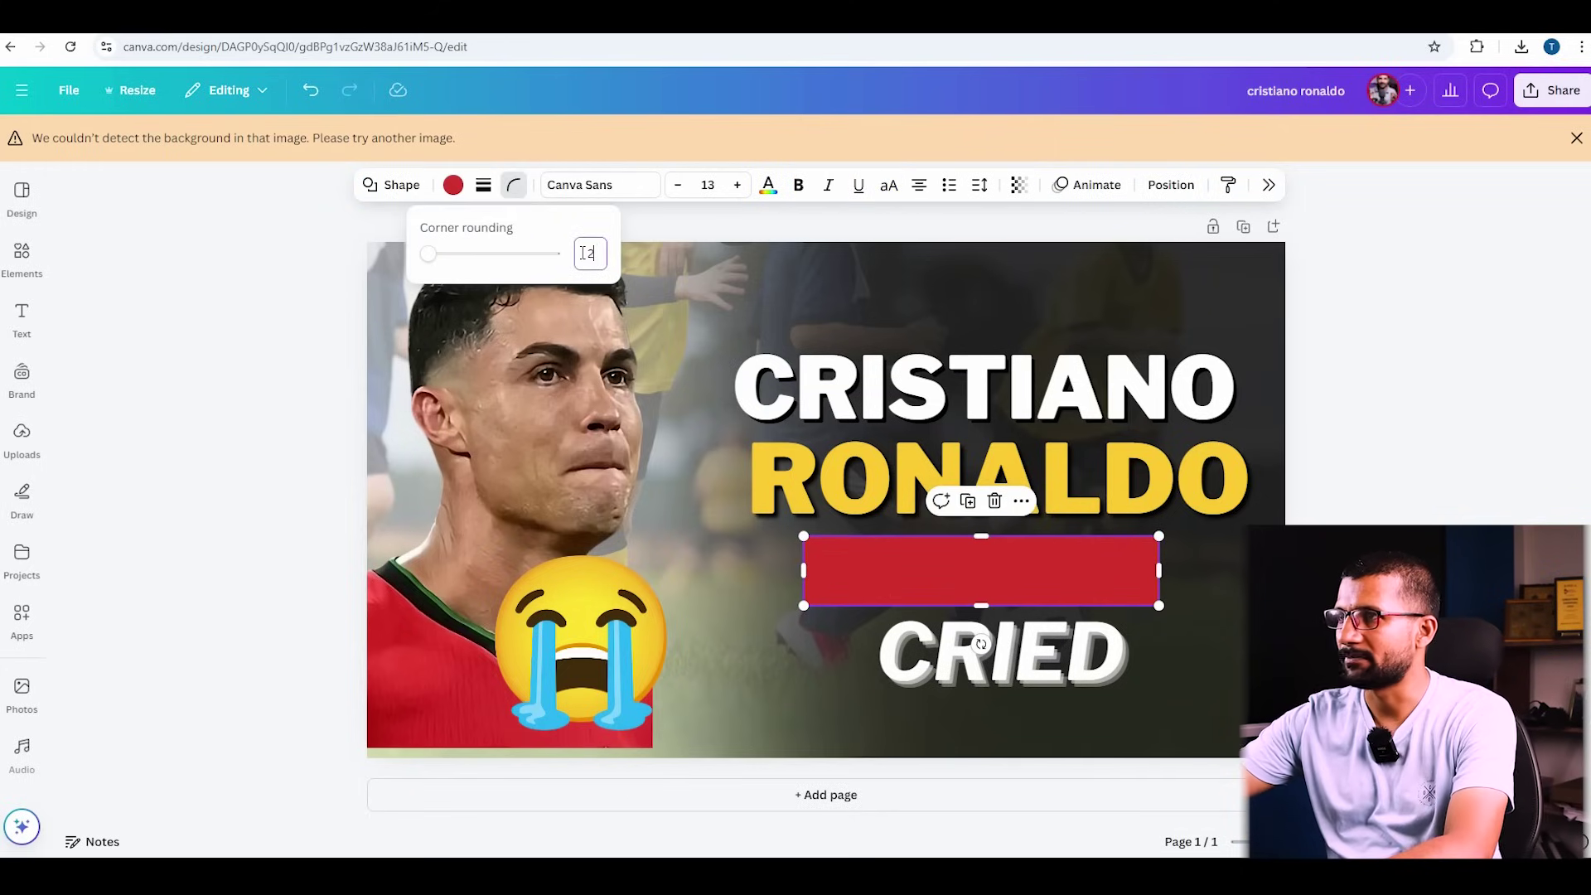
{"action": "key", "text": "Return"}
{"action": "left_click", "coordinate": [1019, 662]}
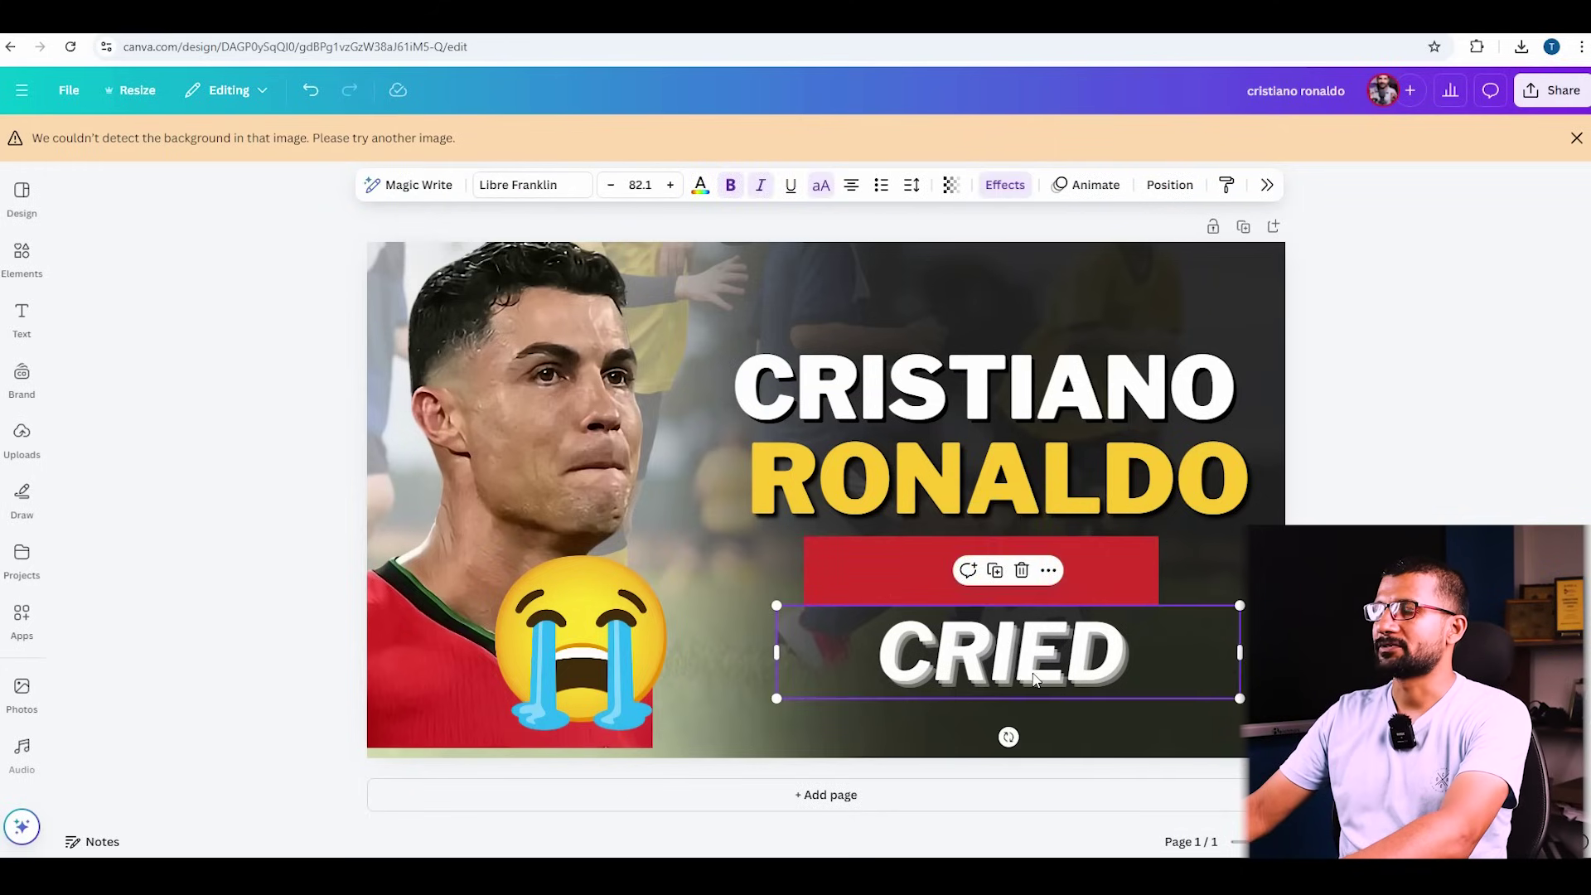
{"action": "left_click_drag", "start_coordinate": [1019, 663], "coordinate": [1020, 579]}
{"action": "left_click", "coordinate": [1035, 664]}
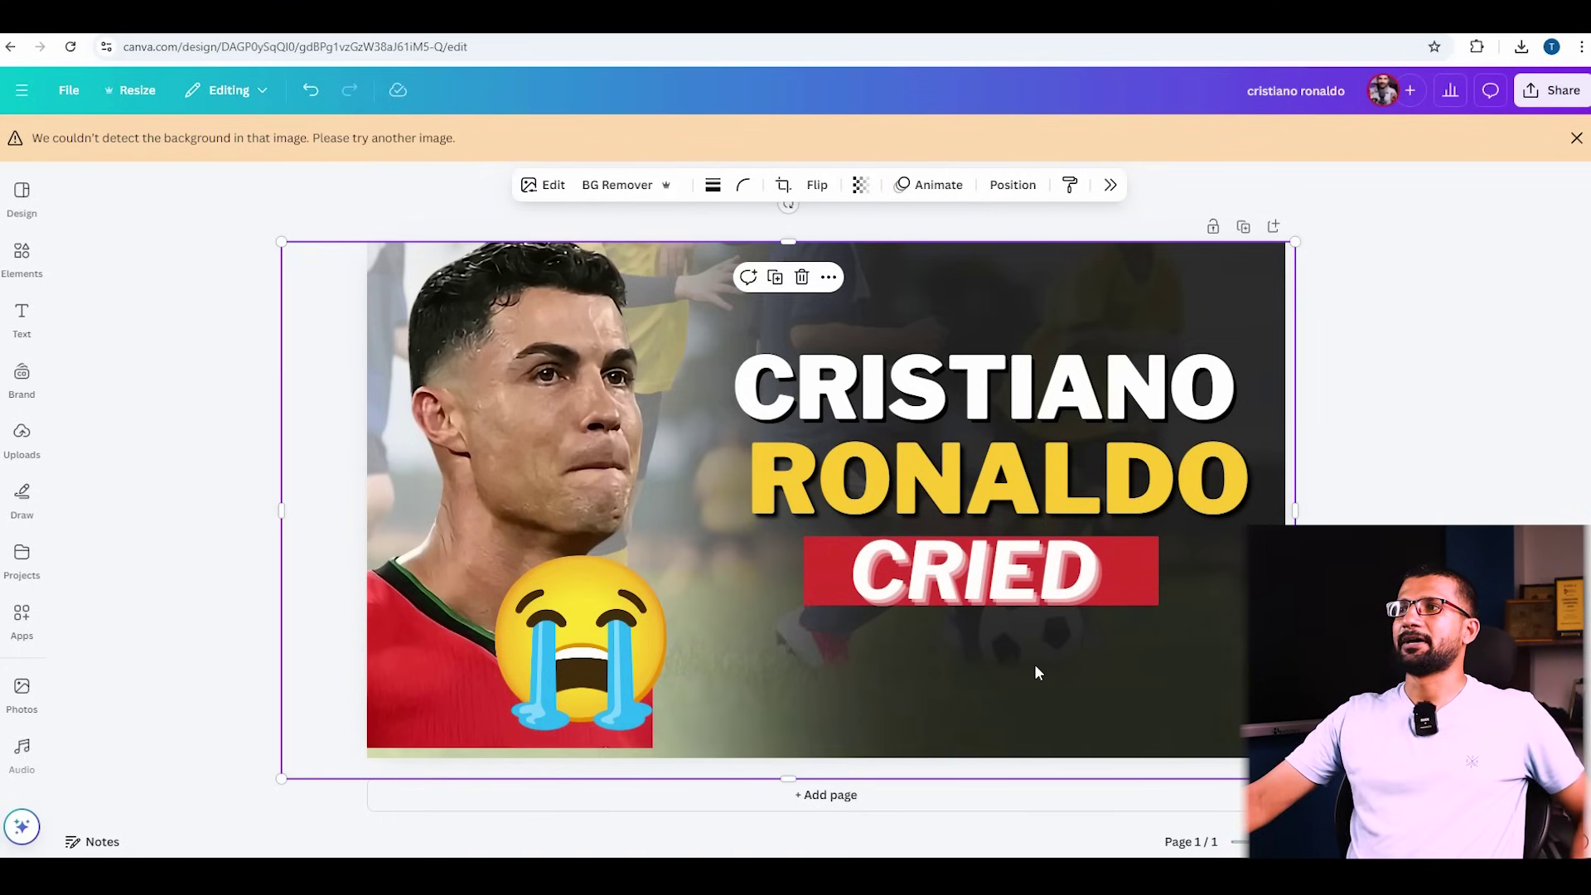
- Add a "WHY ?" text below the red bar in the same white shadowed style as "CRISTIANO"
{"action": "left_click", "coordinate": [982, 576]}
{"action": "left_click", "coordinate": [925, 391]}
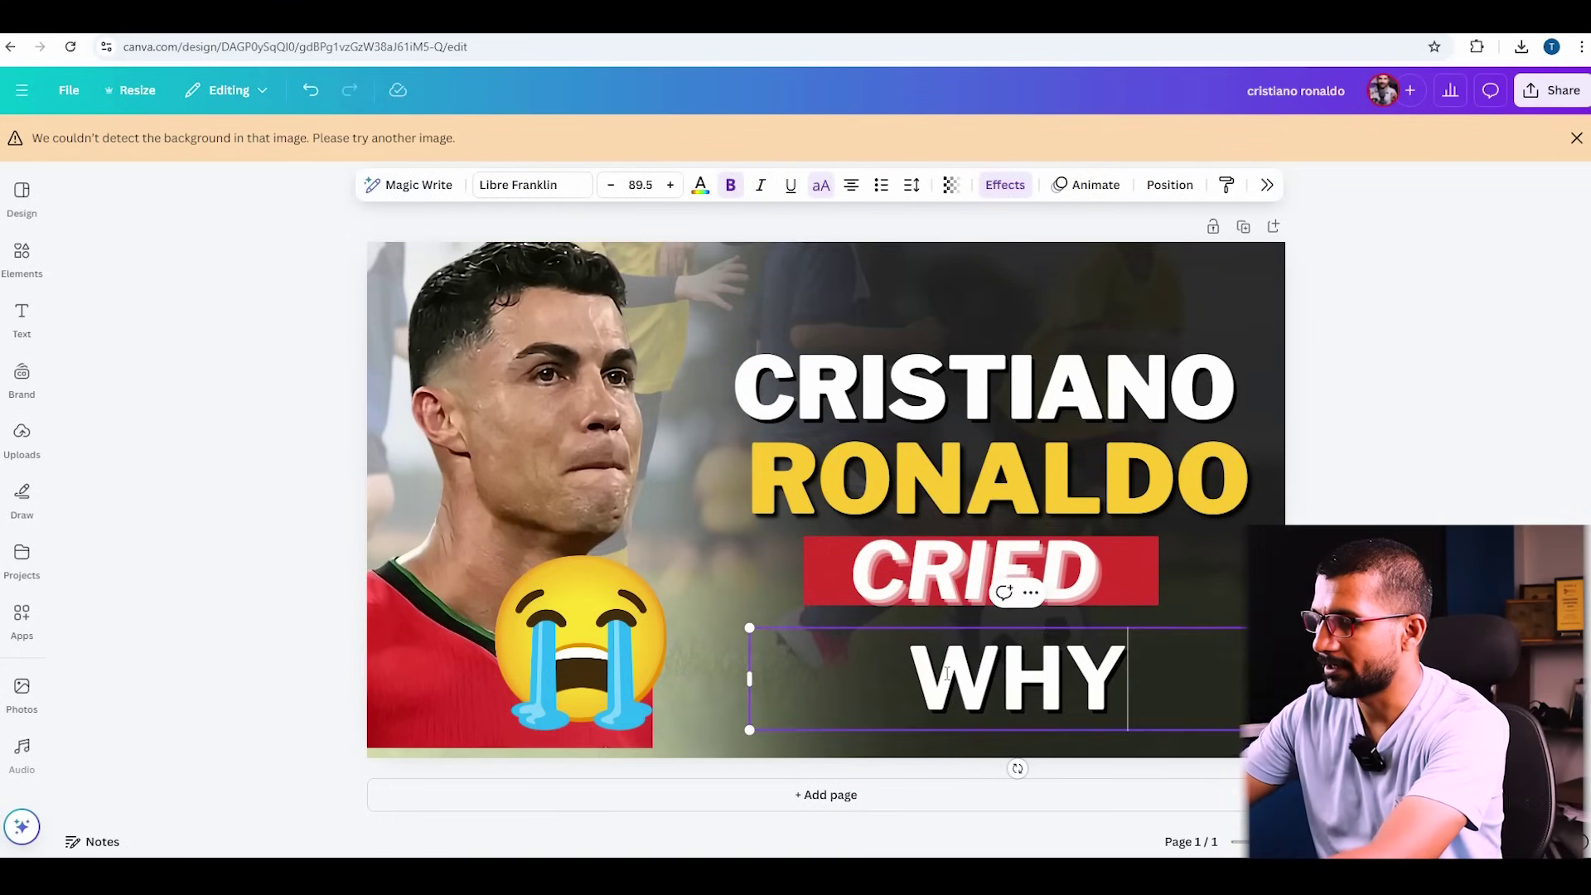
{"action": "type", "text": "?"}
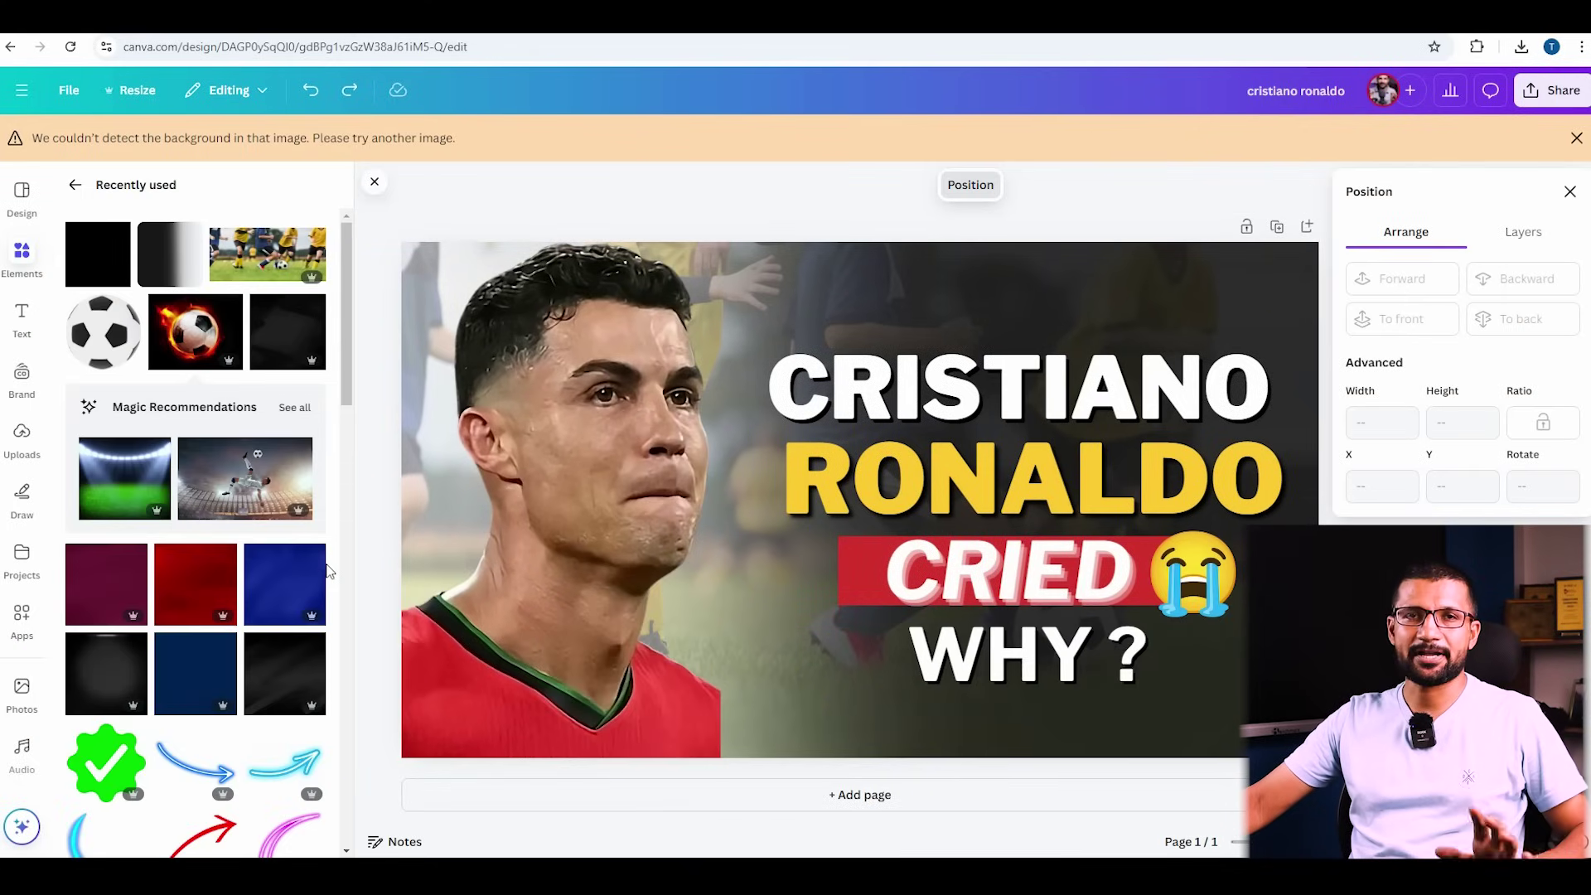
- Add the stadium floodlights image from the Magic Recommendations and enlarge it to cover the whole page
{"action": "left_click", "coordinate": [116, 488]}
{"action": "left_click_drag", "start_coordinate": [813, 625], "coordinate": [553, 543]}
{"action": "left_click_drag", "start_coordinate": [831, 627], "coordinate": [1324, 854]}
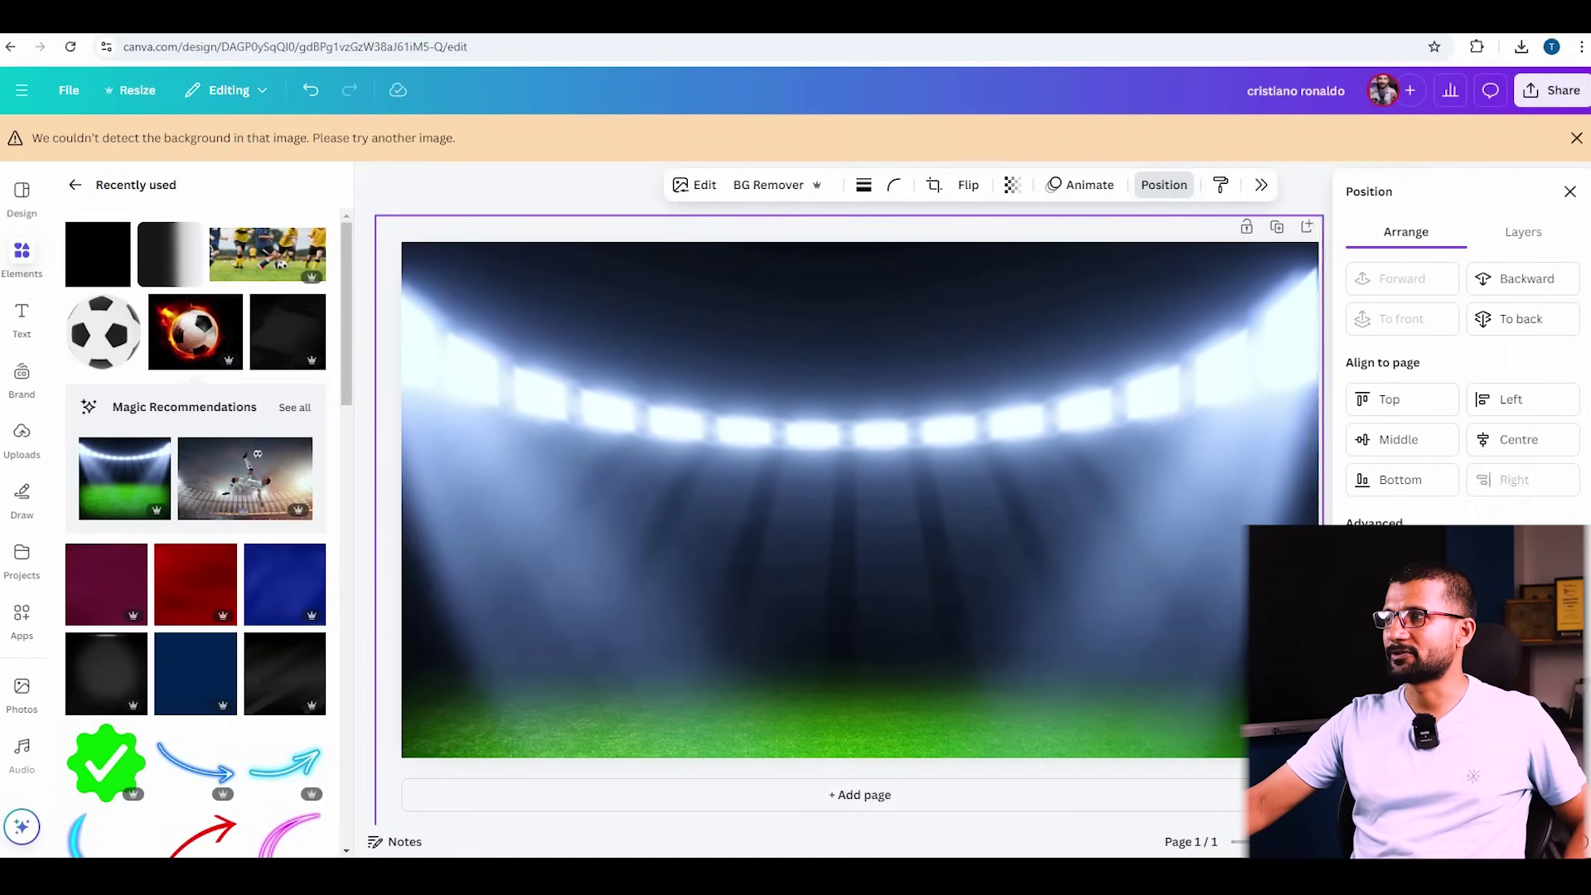
- Send the stadium image backward to the bottom of the layers and bring it forward one level
{"action": "left_click", "coordinate": [1529, 292]}
{"action": "left_click", "coordinate": [1530, 291]}
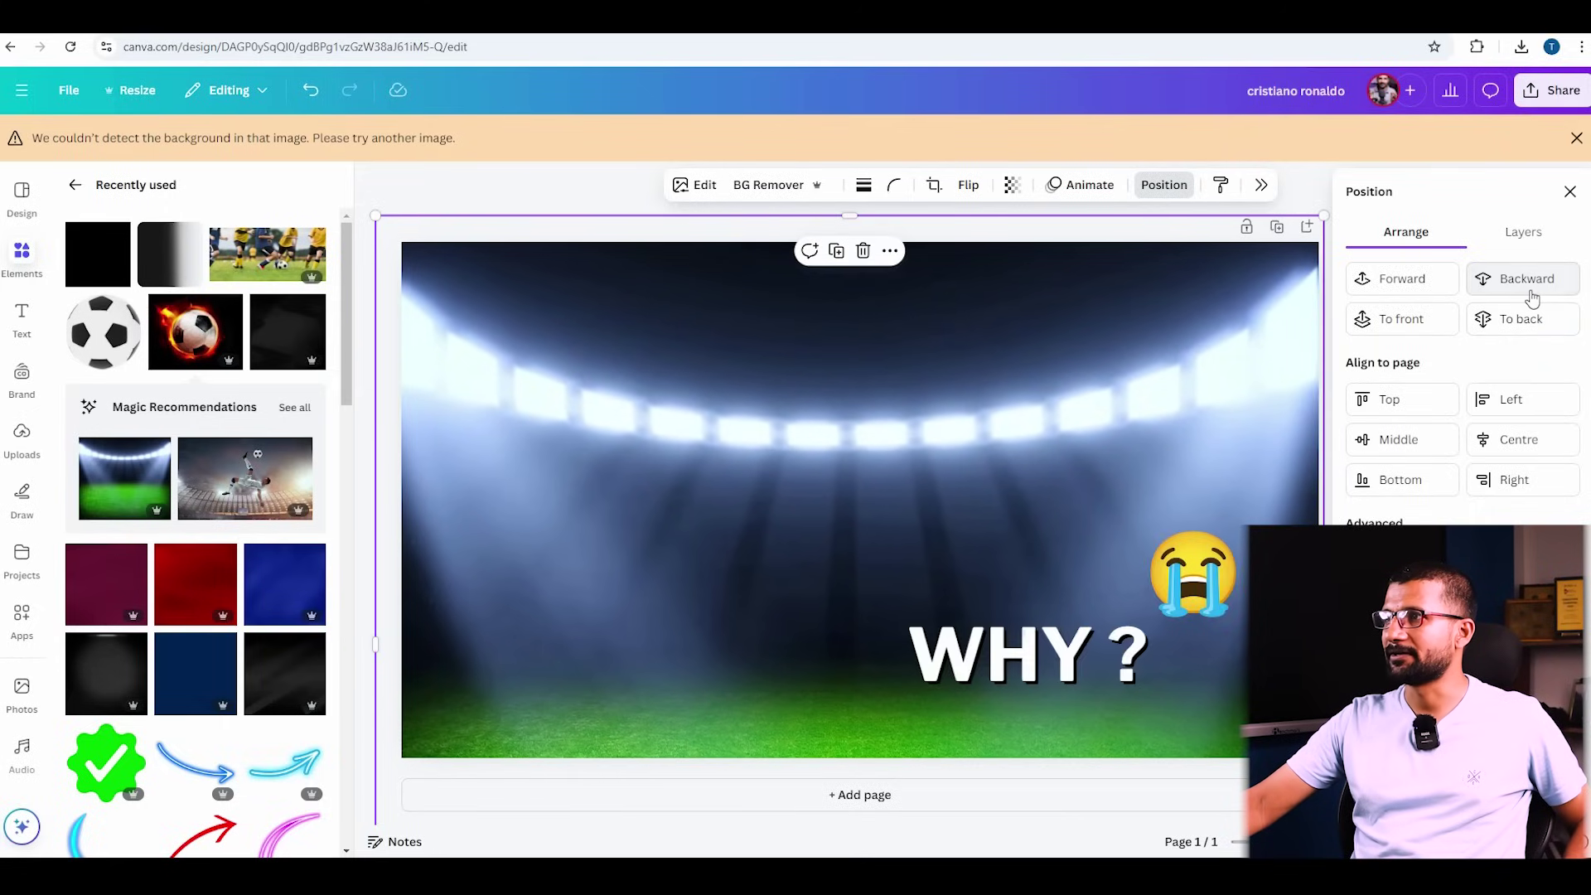
{"action": "left_click", "coordinate": [1529, 292]}
{"action": "left_click", "coordinate": [1530, 291]}
{"action": "left_click", "coordinate": [1529, 292]}
{"action": "left_click", "coordinate": [1529, 292]}
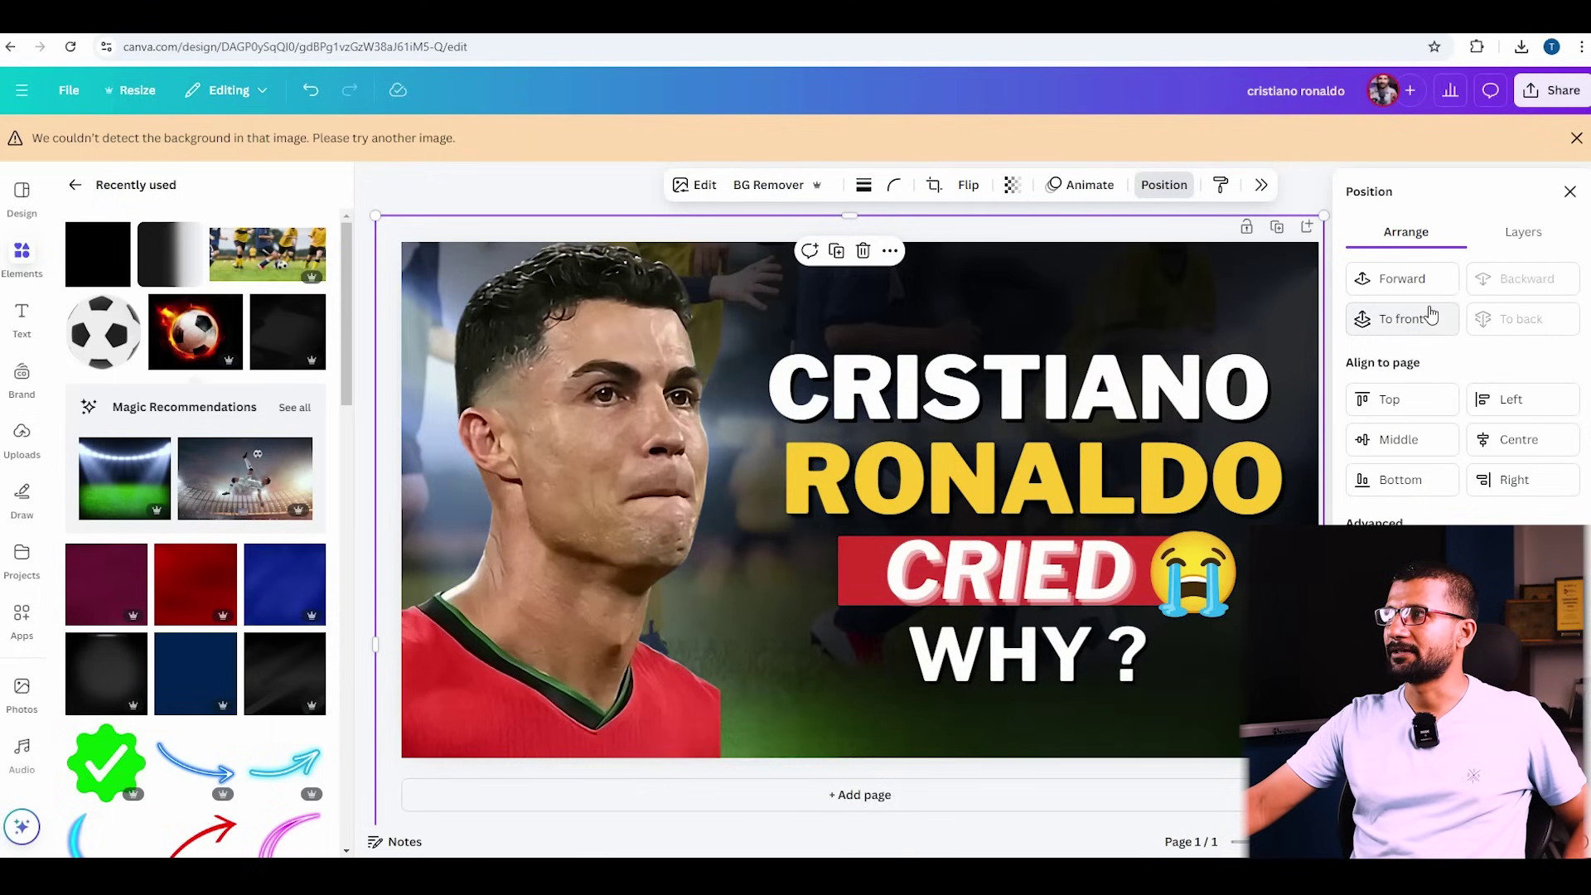
{"action": "left_click", "coordinate": [1400, 278]}
- Move the "WHY ?" text slightly down and left beneath the "CRIED" bar
{"action": "left_click", "coordinate": [709, 724]}
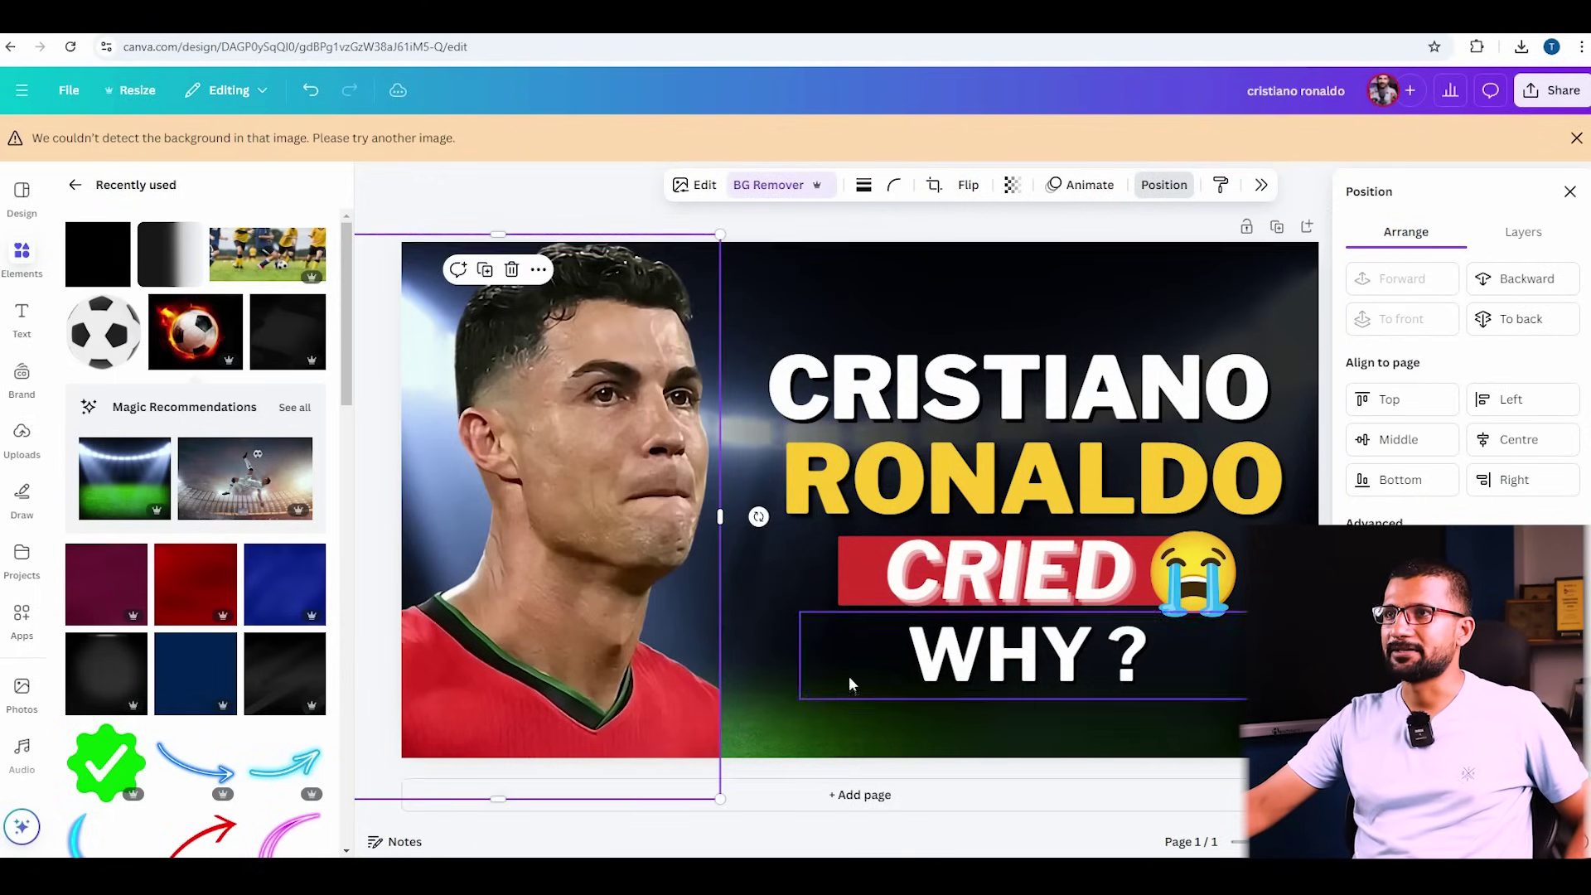
{"action": "left_click", "coordinate": [1011, 680]}
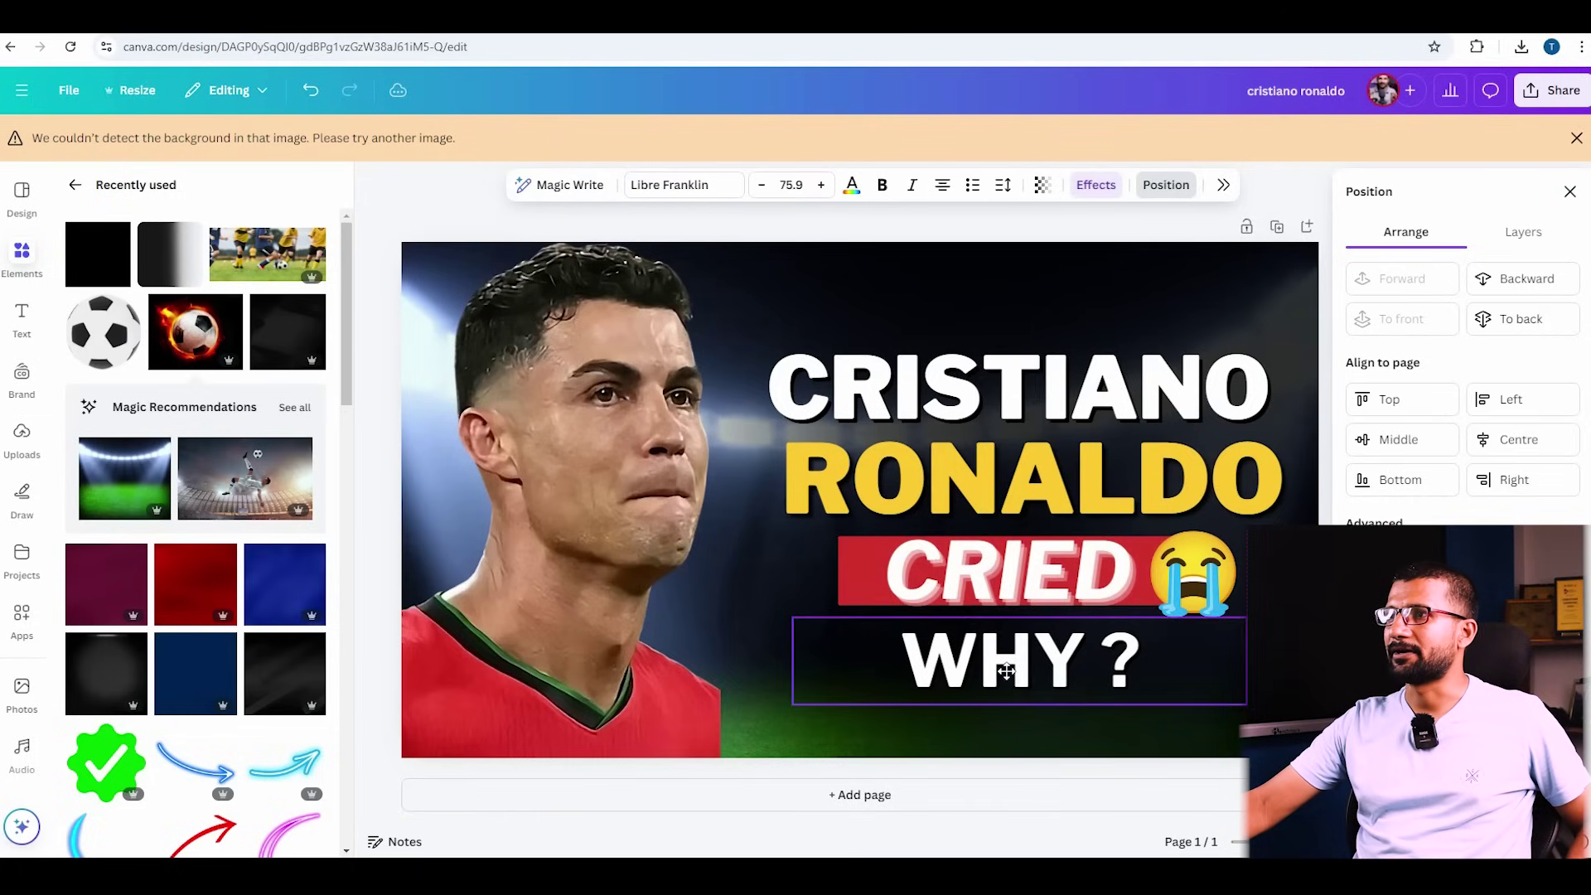
{"action": "left_click_drag", "start_coordinate": [1006, 670], "coordinate": [1003, 670]}
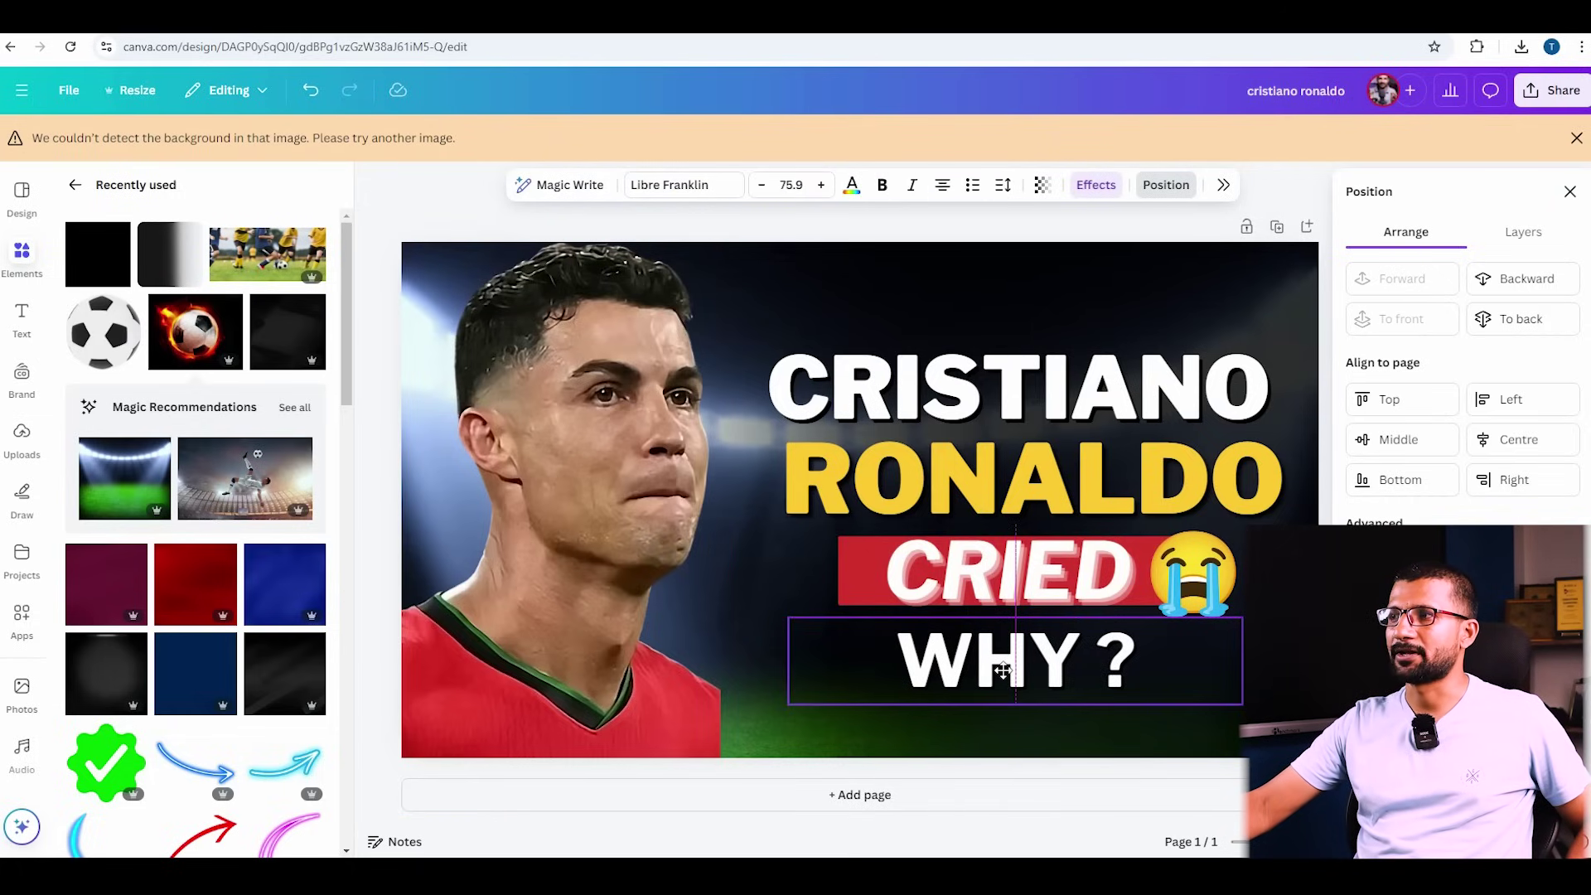
{"action": "left_click_drag", "start_coordinate": [1003, 670], "coordinate": [1003, 670]}
- Download the thumbnail design as a JPG at size 2.5, 3,200 × 1,800 px
{"action": "left_click", "coordinate": [1552, 89]}
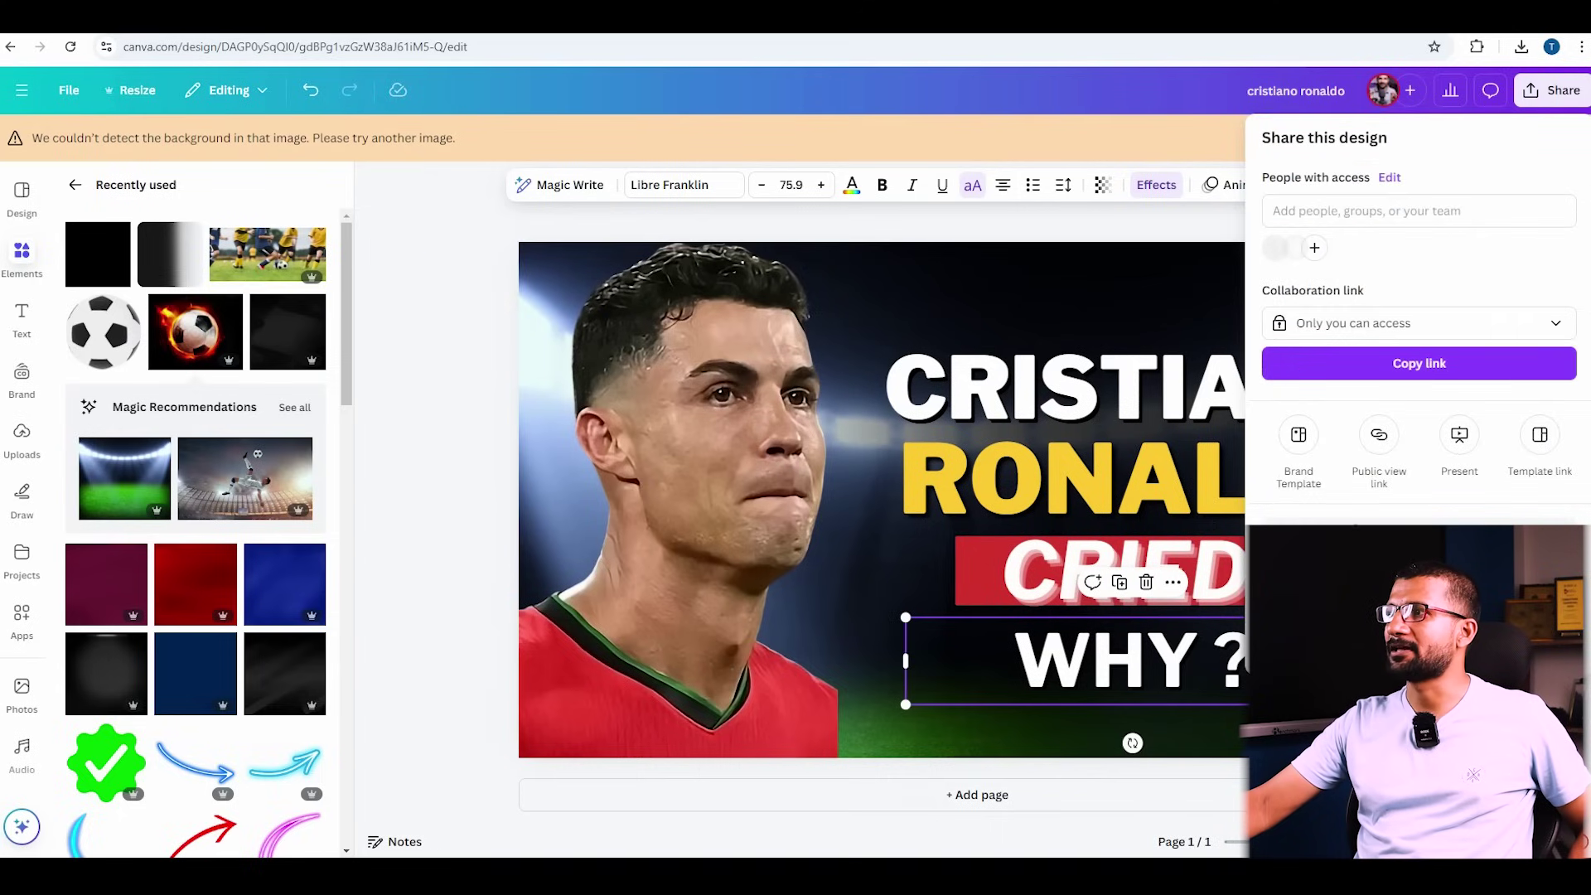
{"action": "left_click", "coordinate": [1298, 563]}
{"action": "left_click", "coordinate": [1412, 209]}
{"action": "left_click", "coordinate": [1326, 257]}
{"action": "left_click_drag", "start_coordinate": [1332, 270], "coordinate": [1467, 275]}
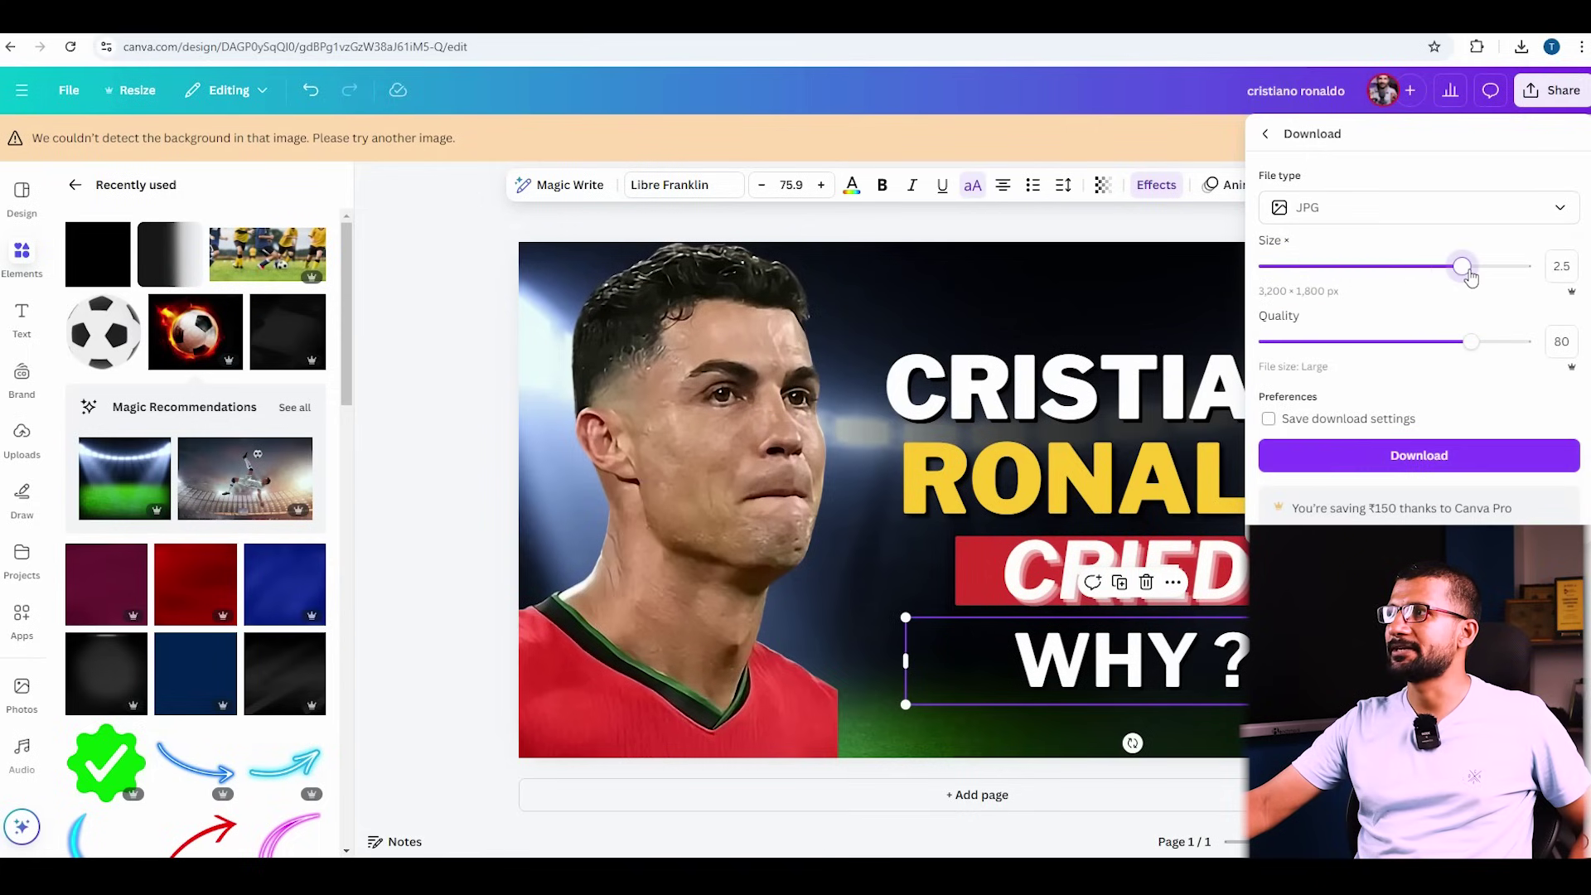
{"action": "left_click", "coordinate": [1488, 454]}
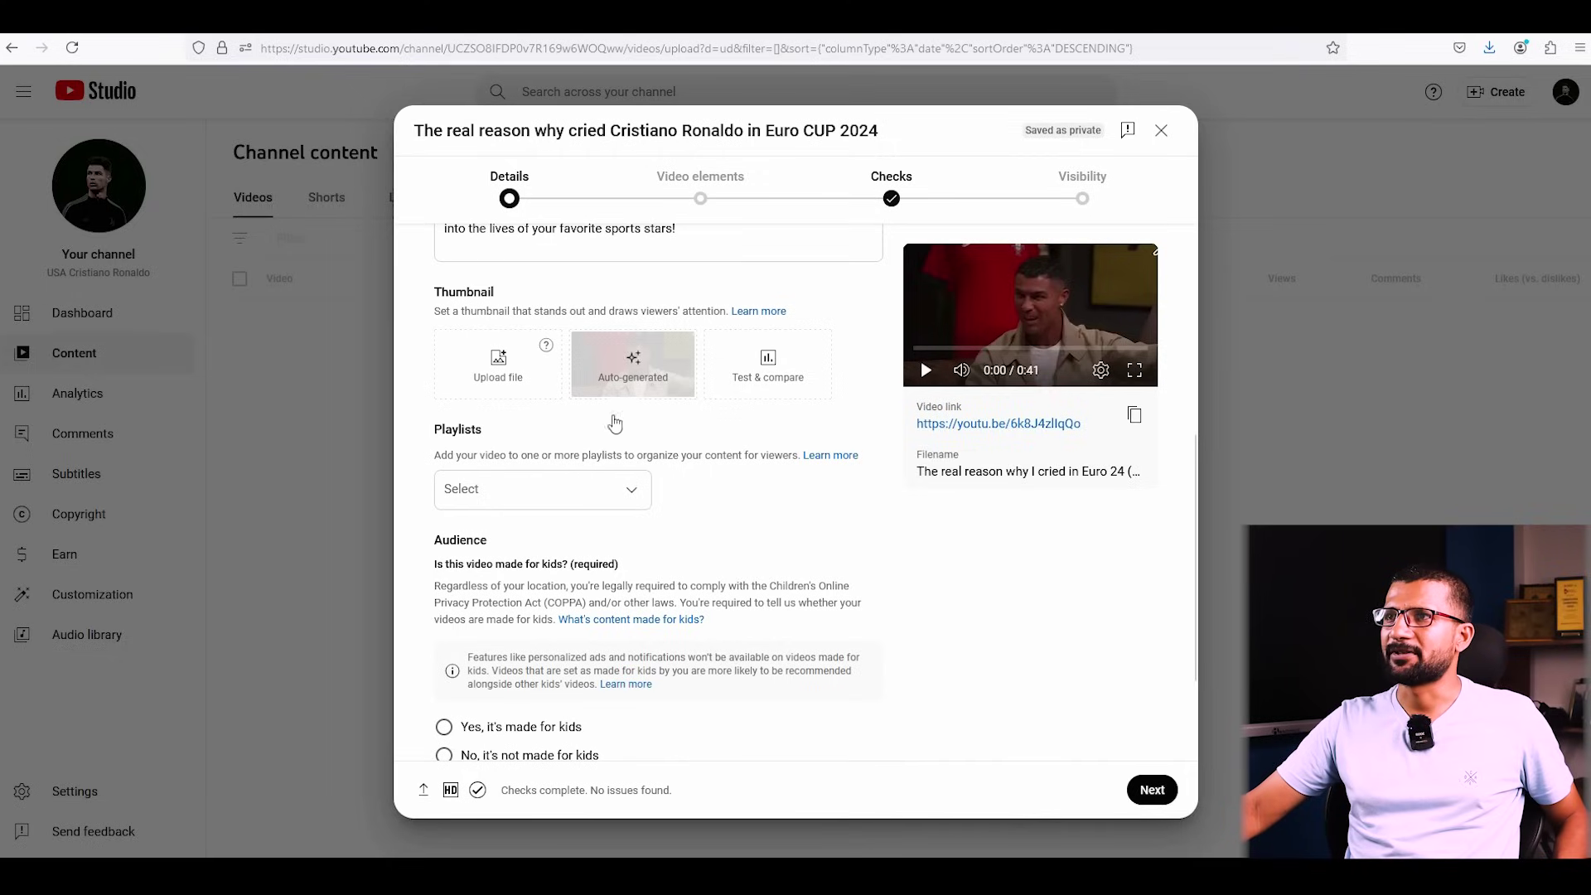
- Try to upload a custom thumbnail file for the video in YouTube Studio and dismiss the access dialog
{"action": "left_click", "coordinate": [511, 380]}
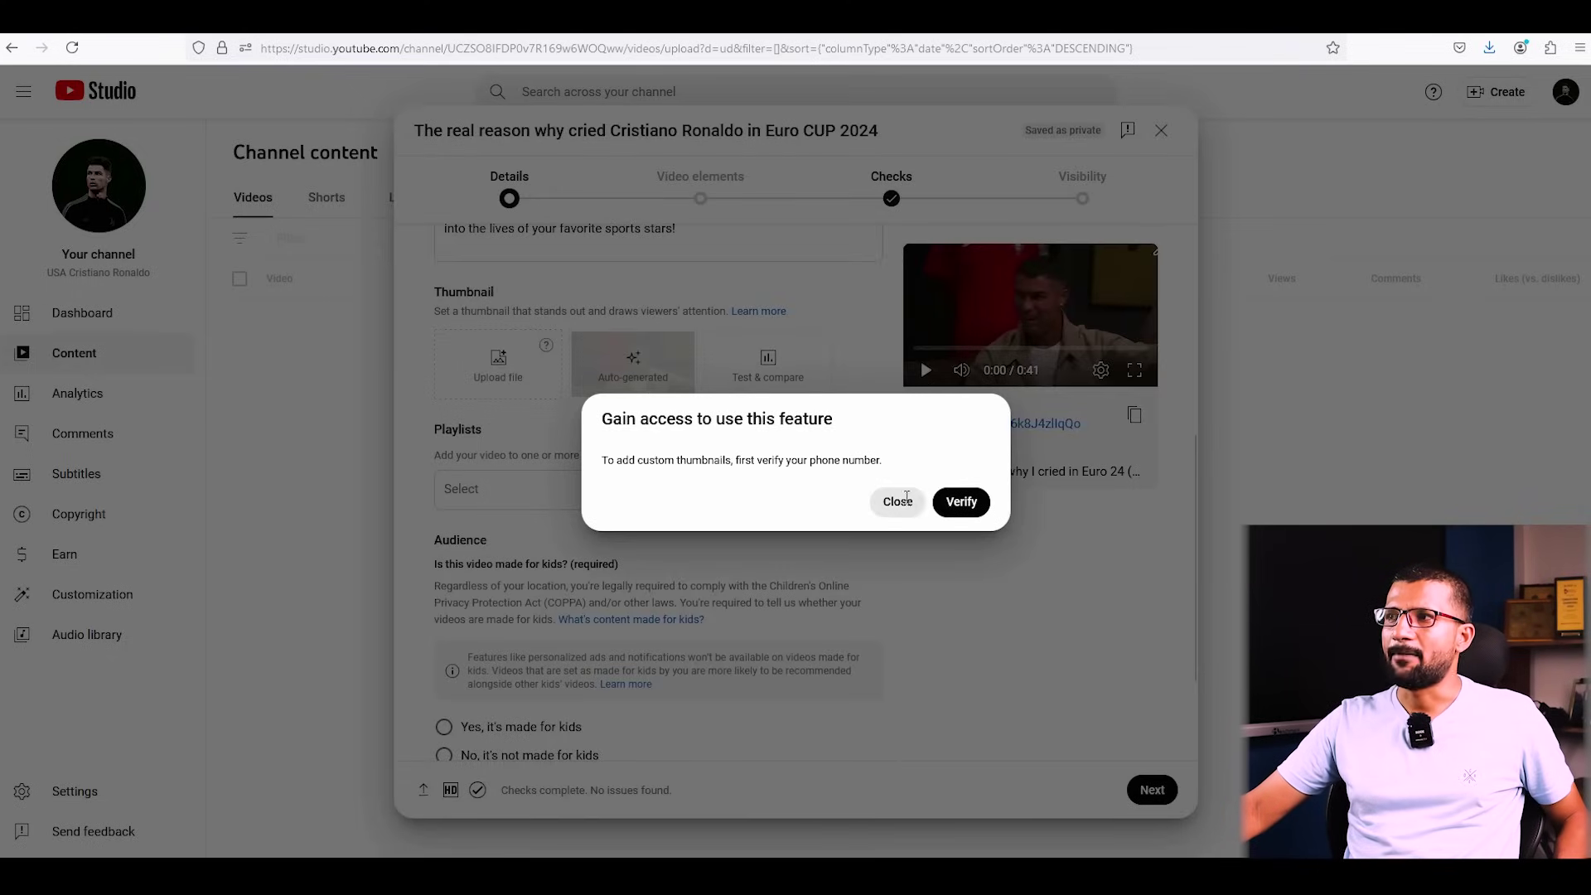
{"action": "left_click_drag", "start_coordinate": [605, 420], "coordinate": [832, 435]}
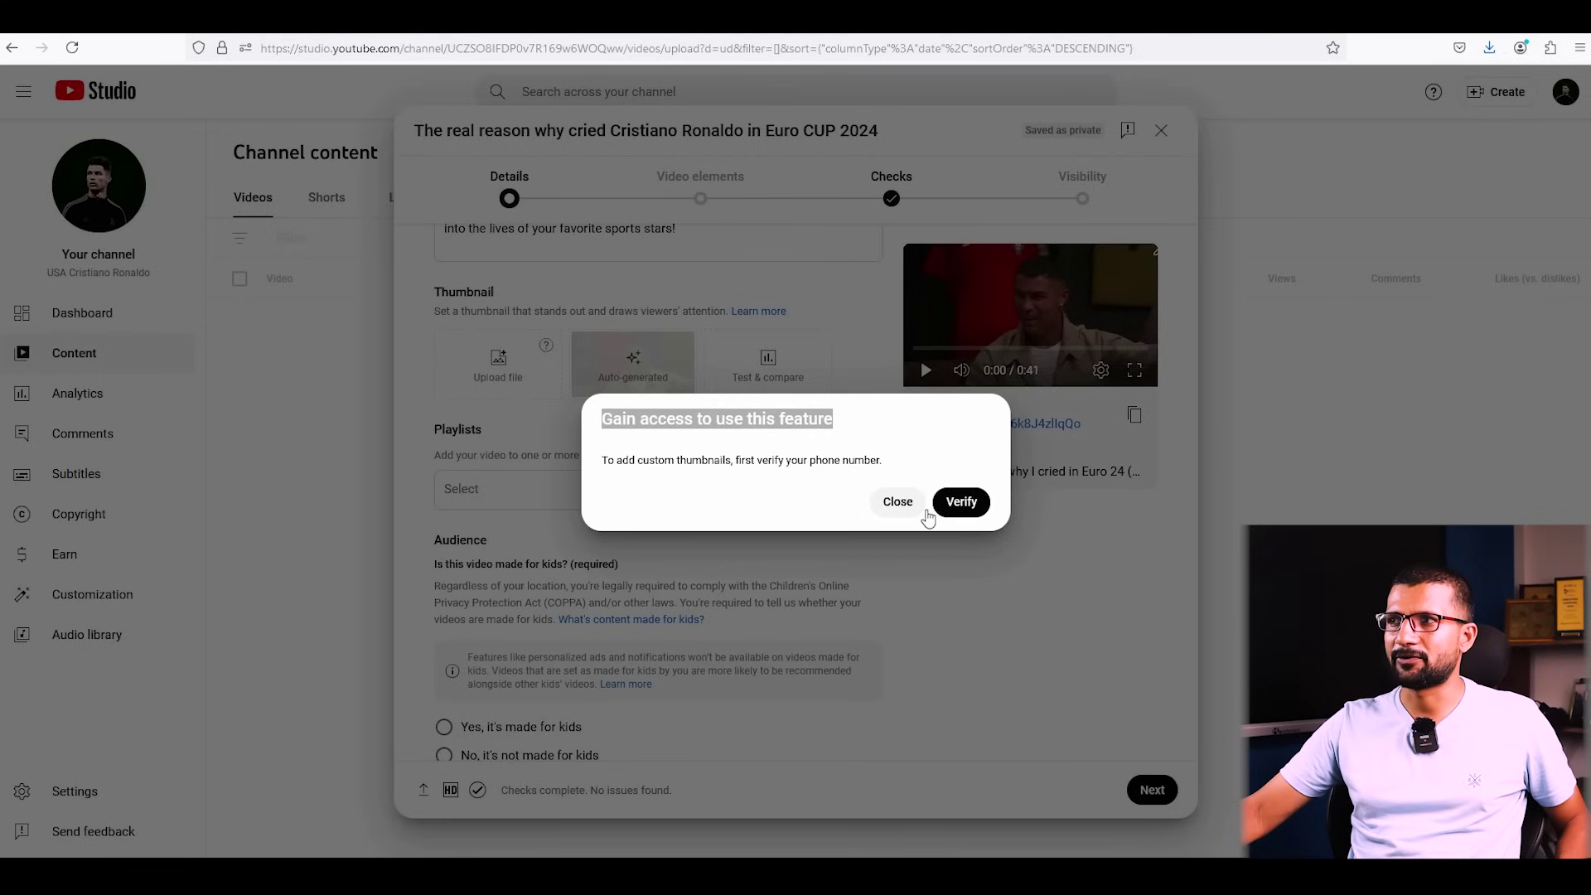
{"action": "left_click", "coordinate": [897, 501]}
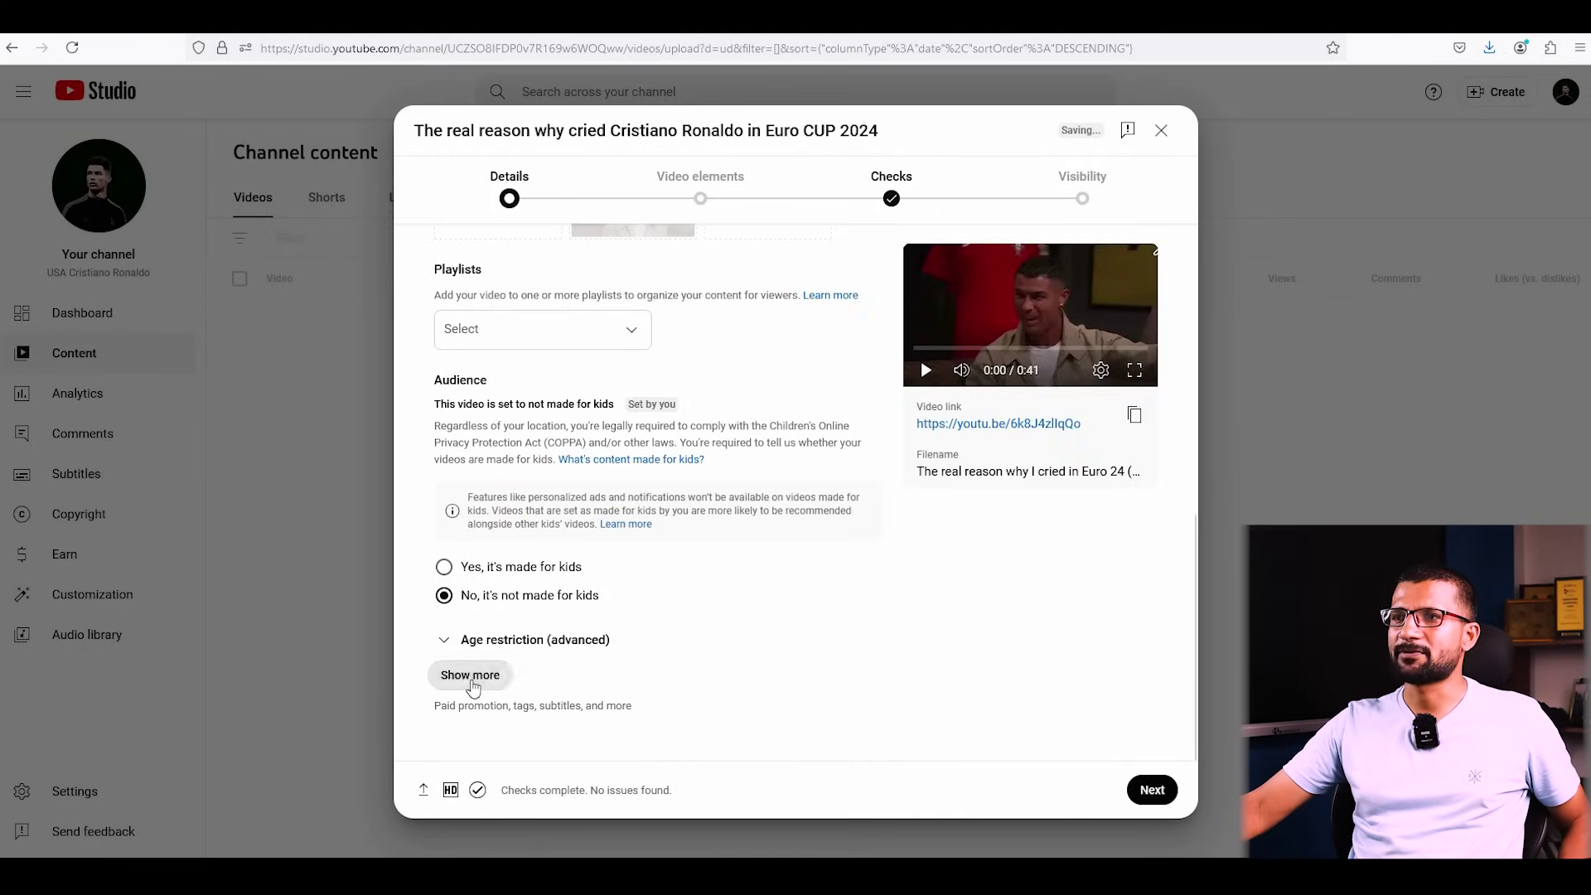
- Show the additional video details and add the tag "USA CRISTIANO RANOLDO"
{"action": "left_click", "coordinate": [471, 673]}
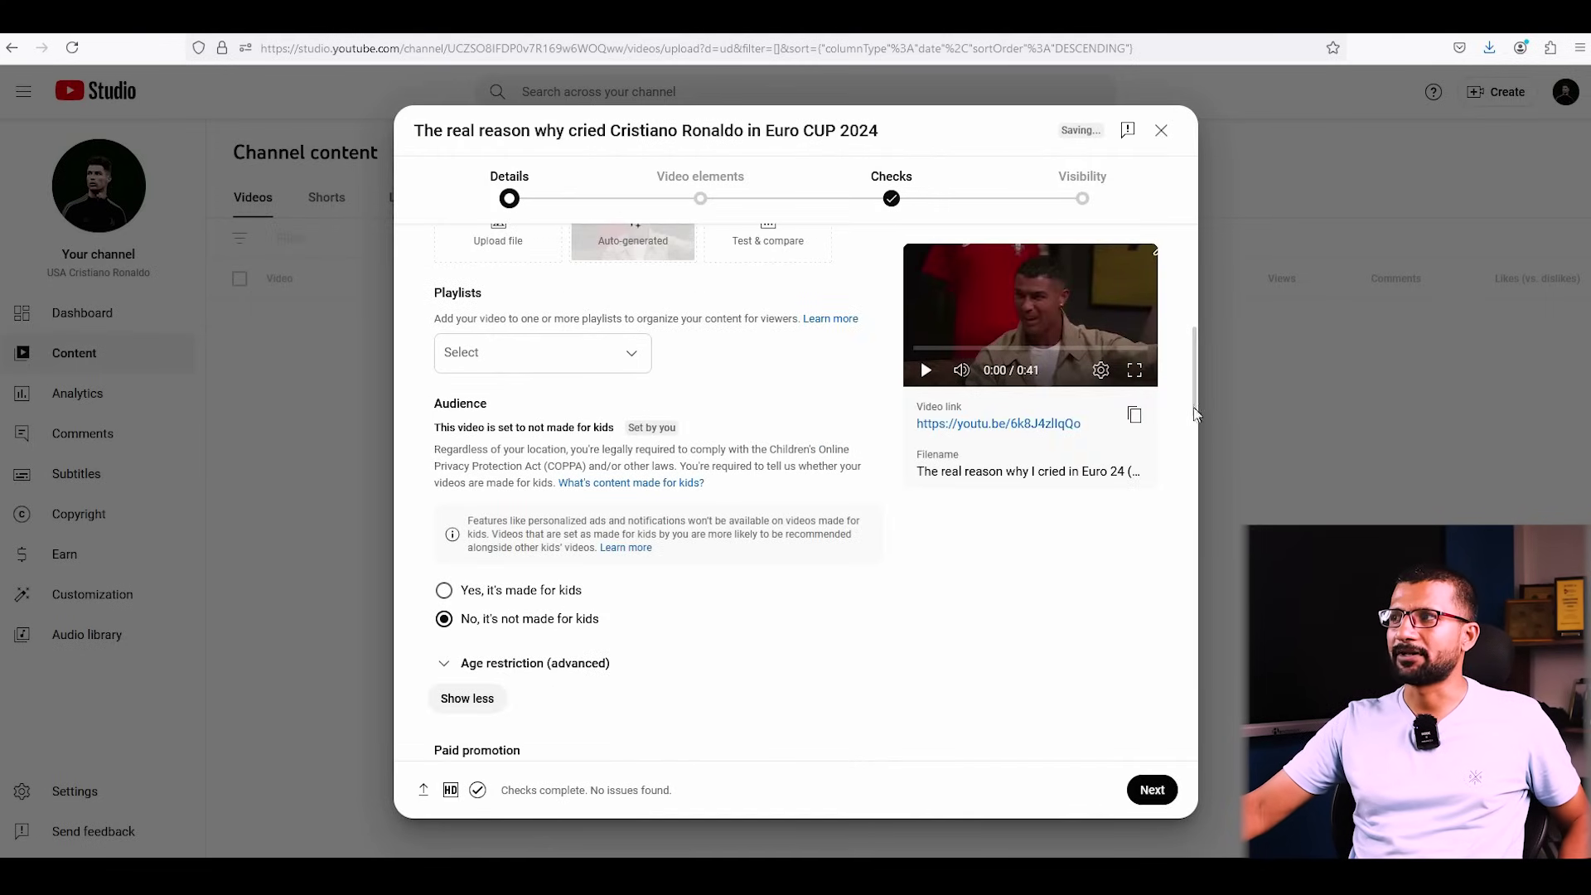
{"action": "left_click_drag", "start_coordinate": [1194, 406], "coordinate": [1200, 564]}
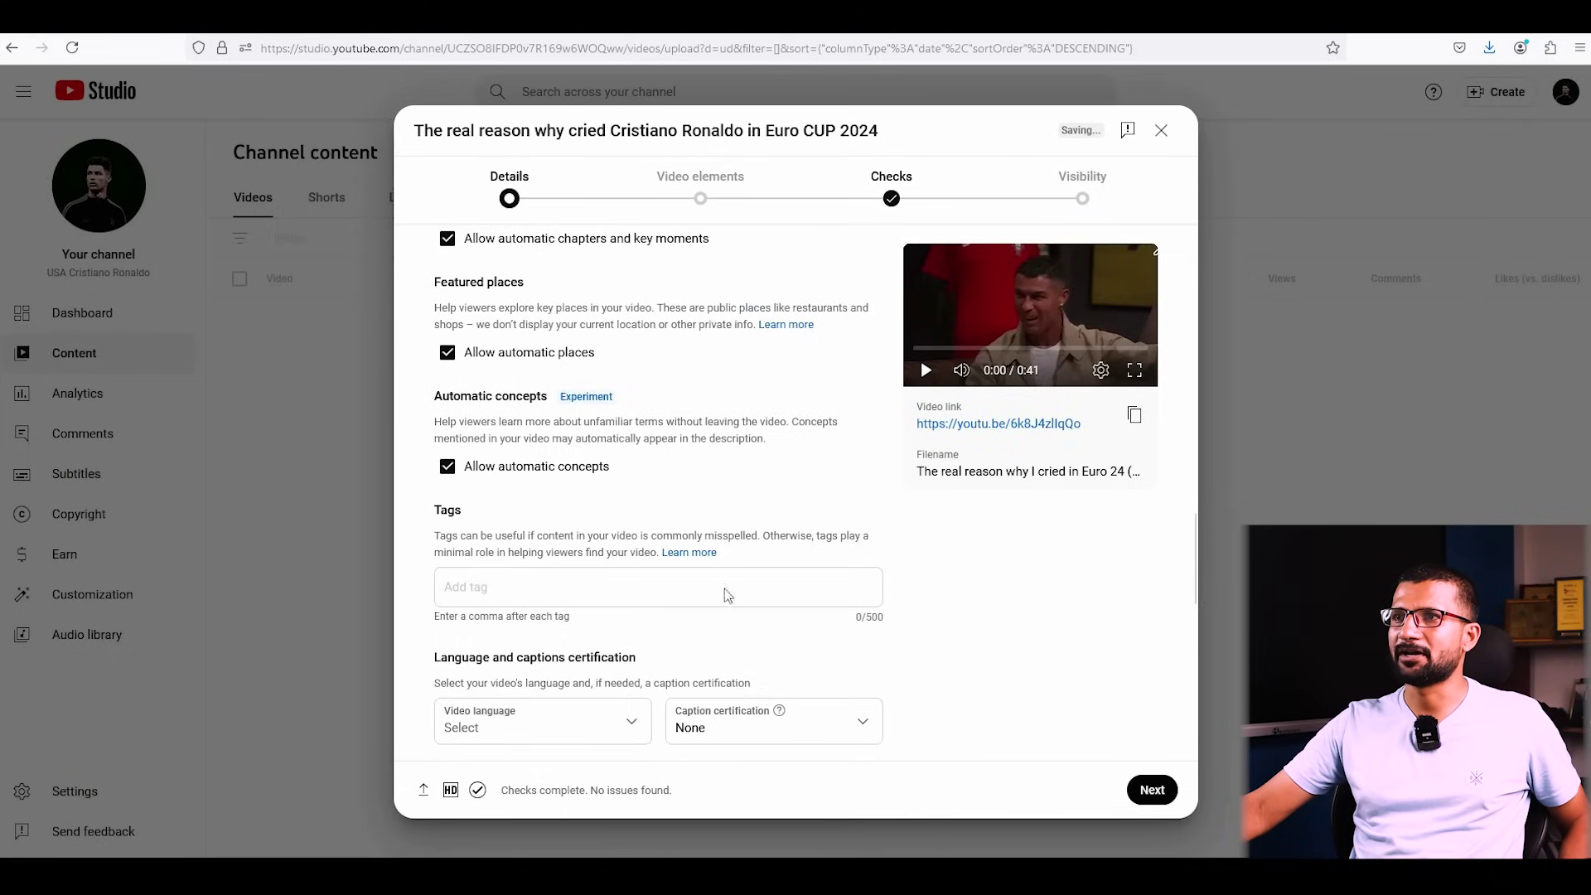
{"action": "left_click", "coordinate": [496, 583]}
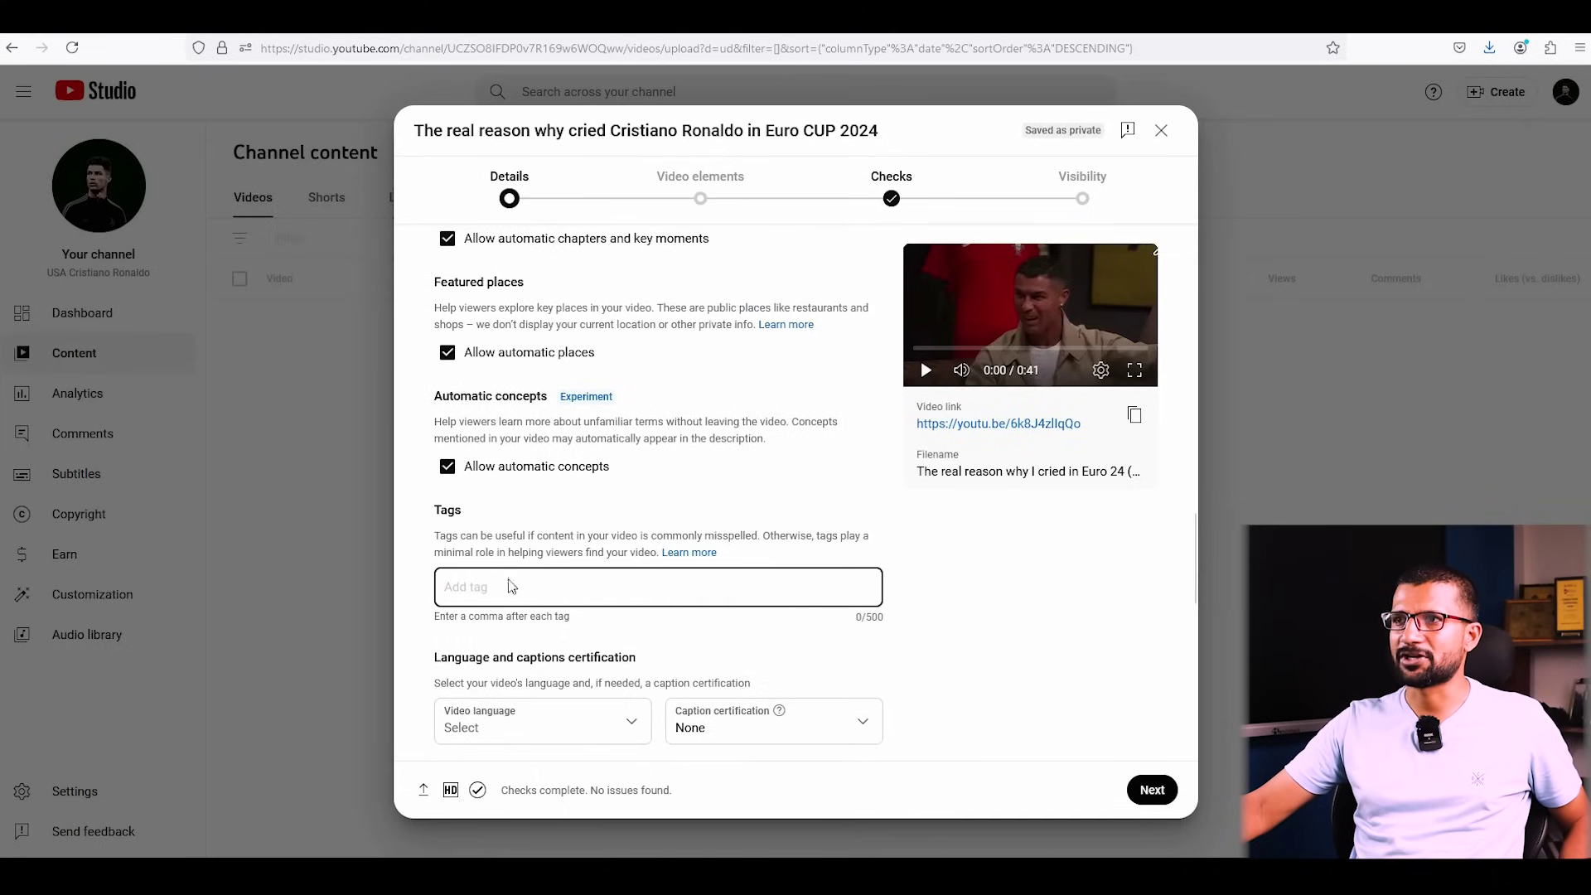
{"action": "type", "text": "USA CRISTIANO RA"}
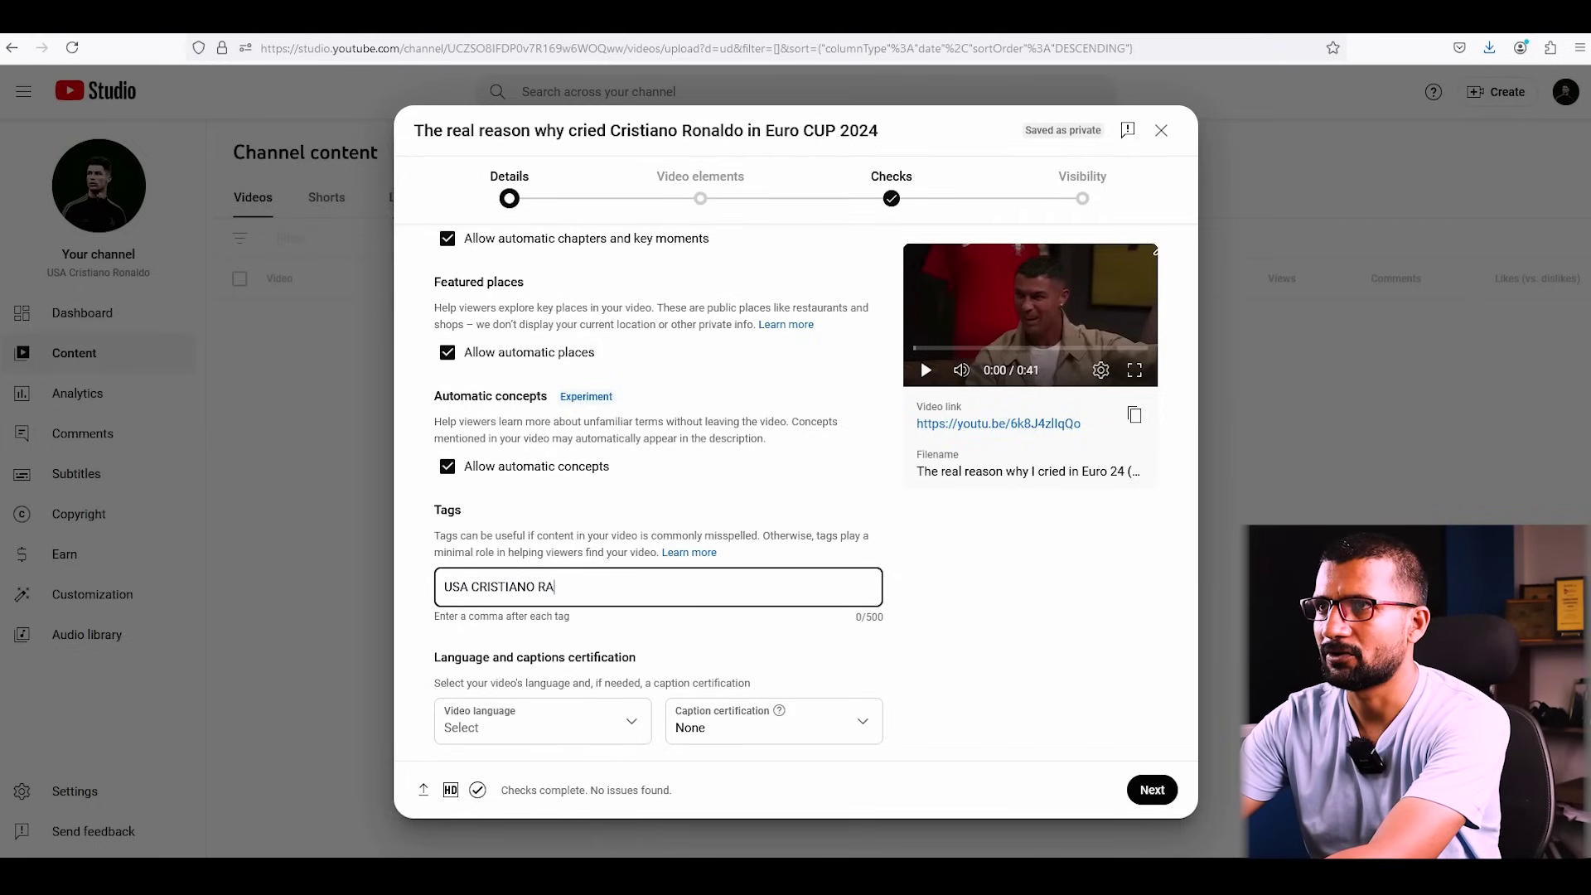
{"action": "type", "text": "NOLDO"}
{"action": "key", "text": "Return"}
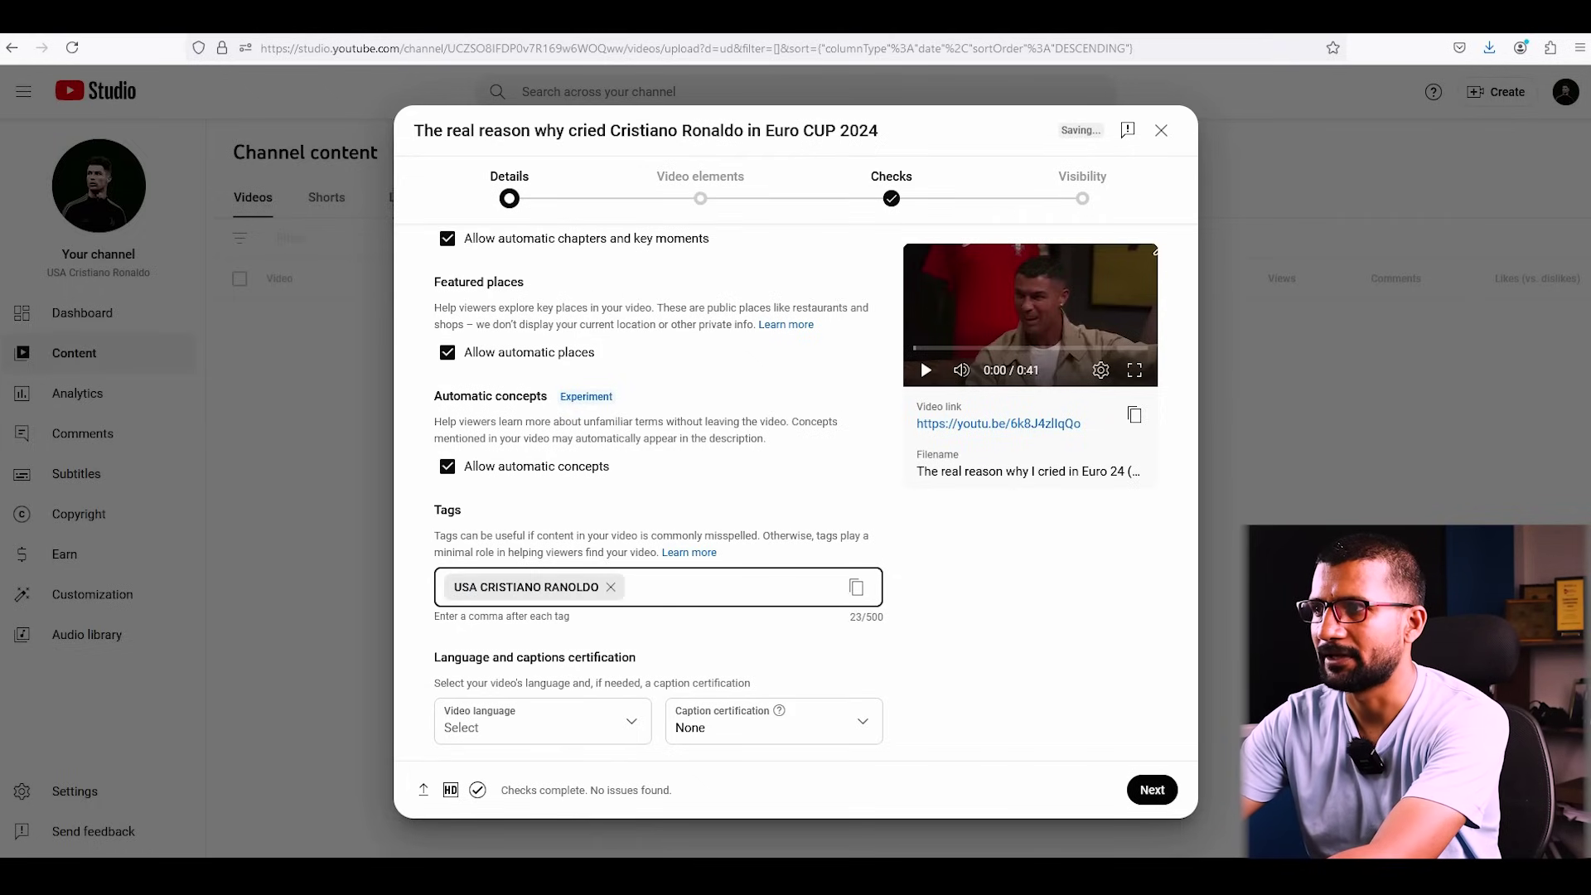
- Select the text of the "USA CRISTIANO RANOLDO" tag and open the Rapidtags YouTube tag generator in the other browser
{"action": "left_click", "coordinate": [524, 594]}
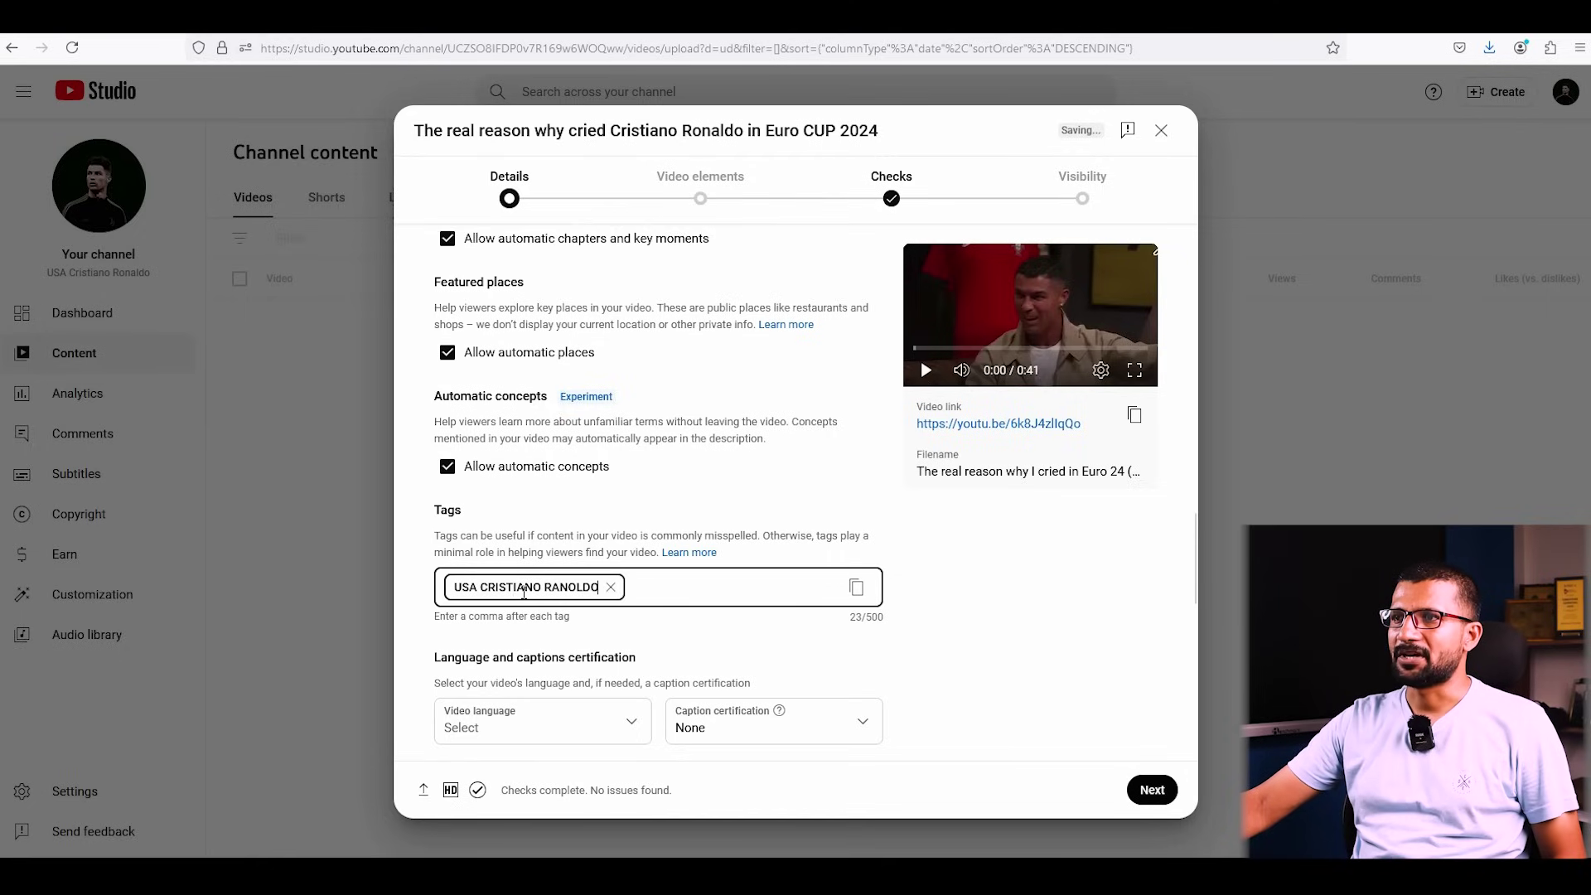
{"action": "left_click_drag", "start_coordinate": [598, 586], "coordinate": [457, 594]}
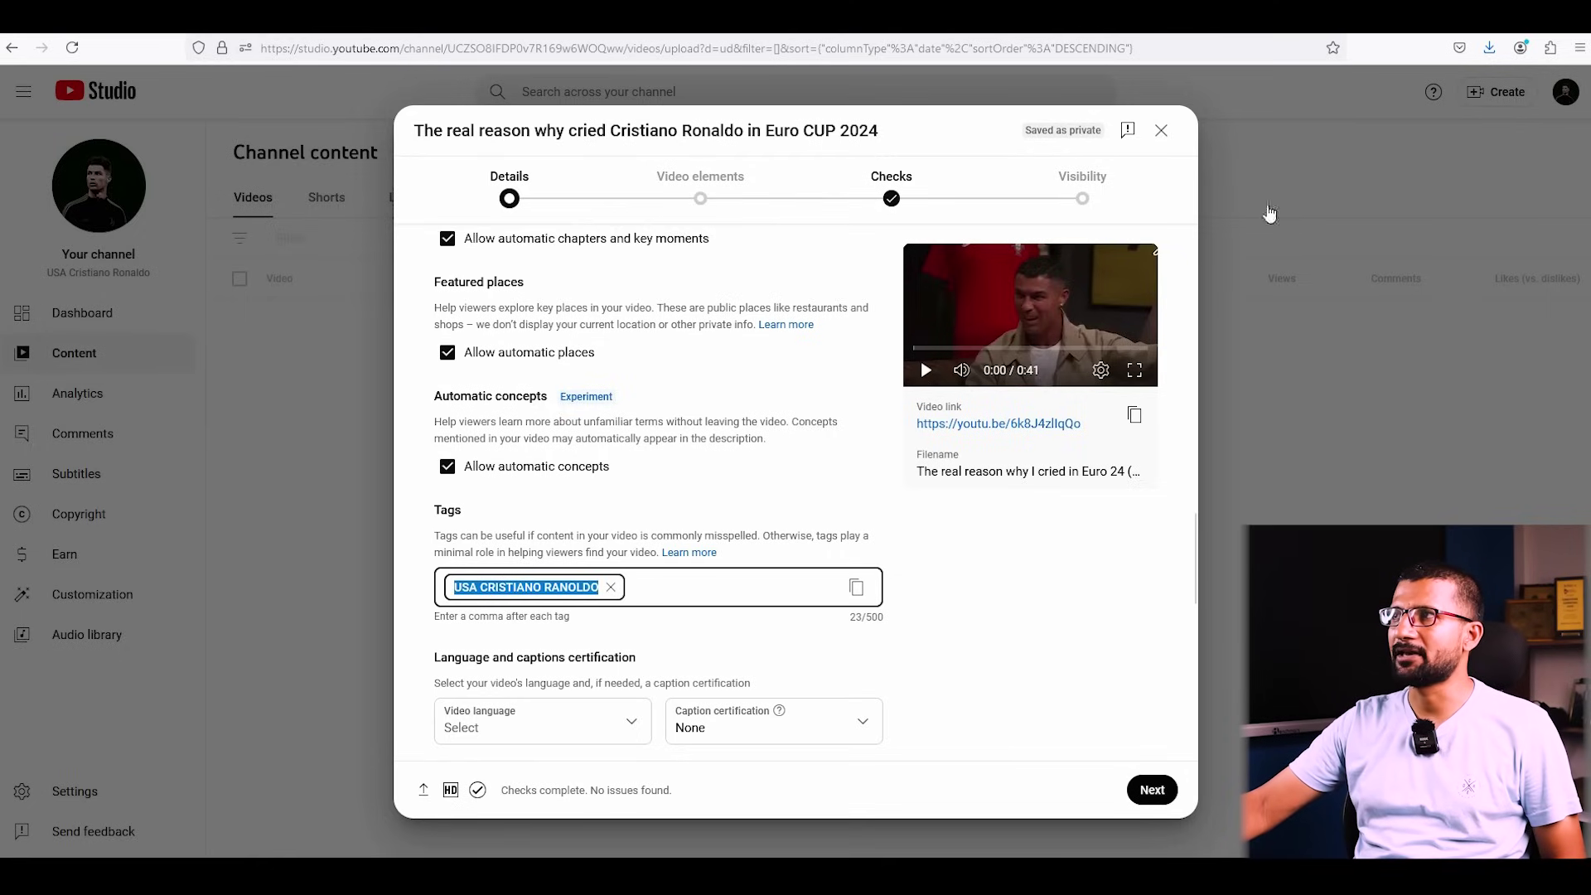
{"action": "left_click", "coordinate": [812, 841]}
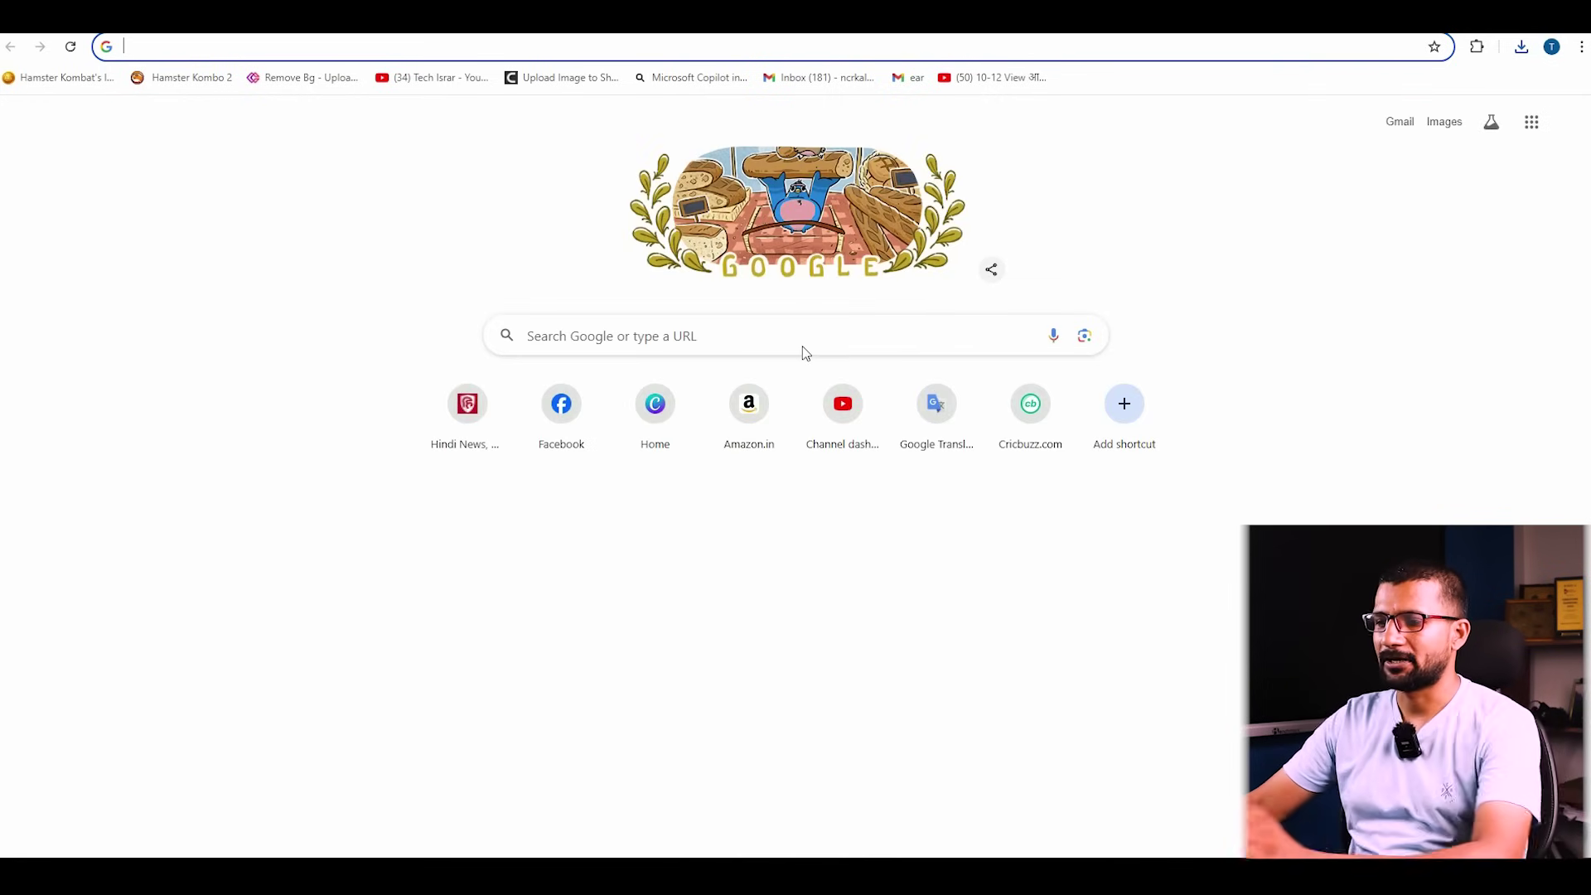
{"action": "type", "text": "ra"}
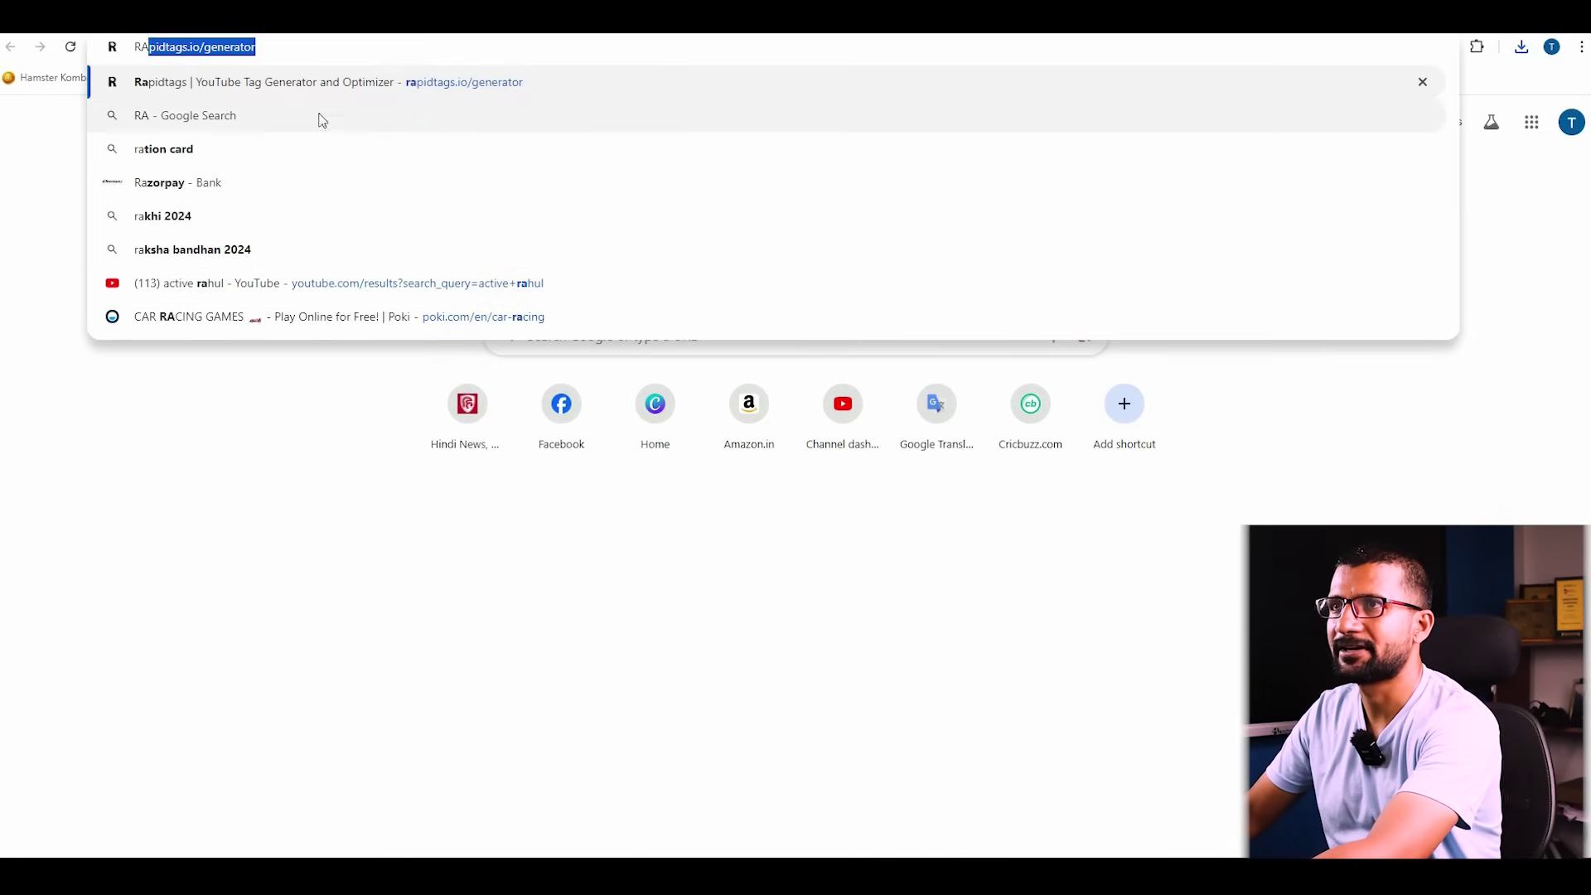
{"action": "left_click", "coordinate": [280, 91]}
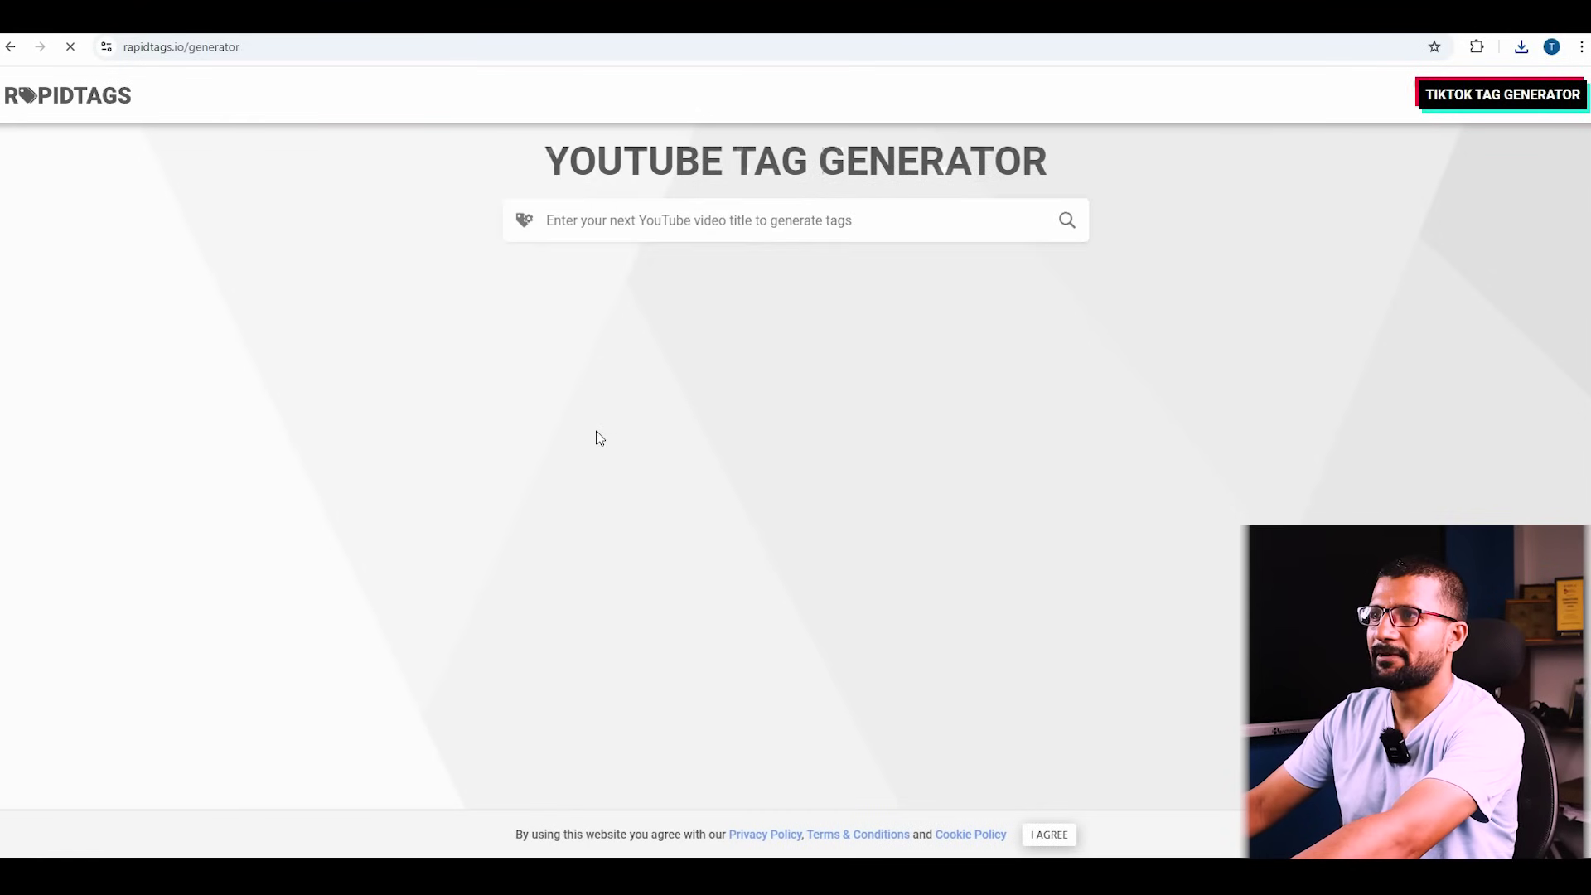
- Generate YouTube tags for "CRISTIANO RANOLDO CRIED" and copy the whole tag set
{"action": "left_click", "coordinate": [572, 237]}
{"action": "type", "text": "USA CRISTIANO RANOLDO C"}
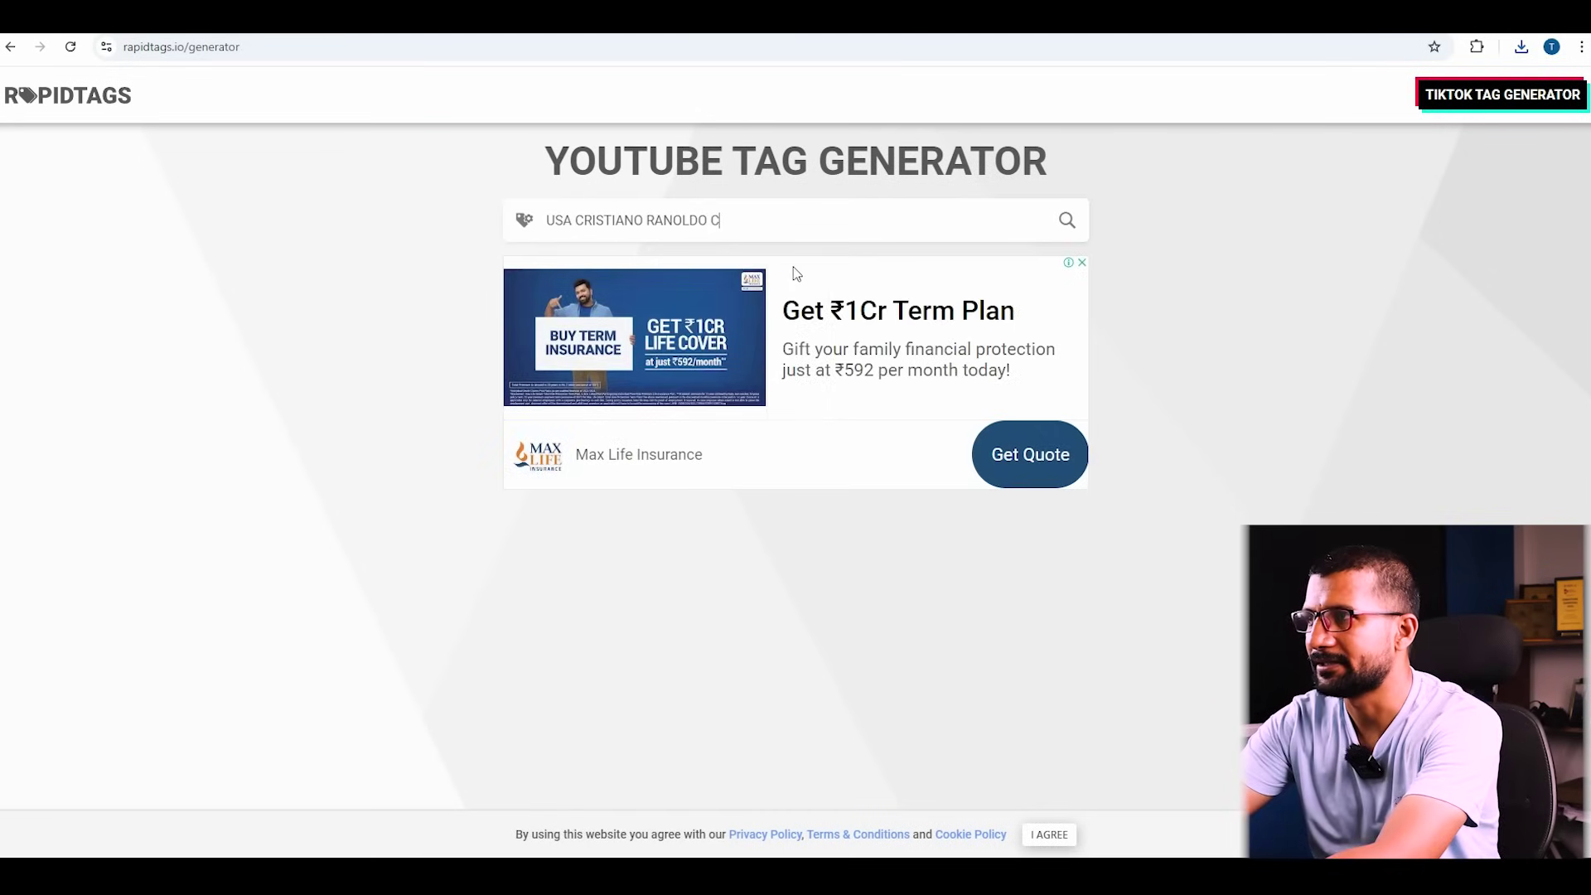
{"action": "type", "text": "RIED"}
{"action": "key", "text": "Return"}
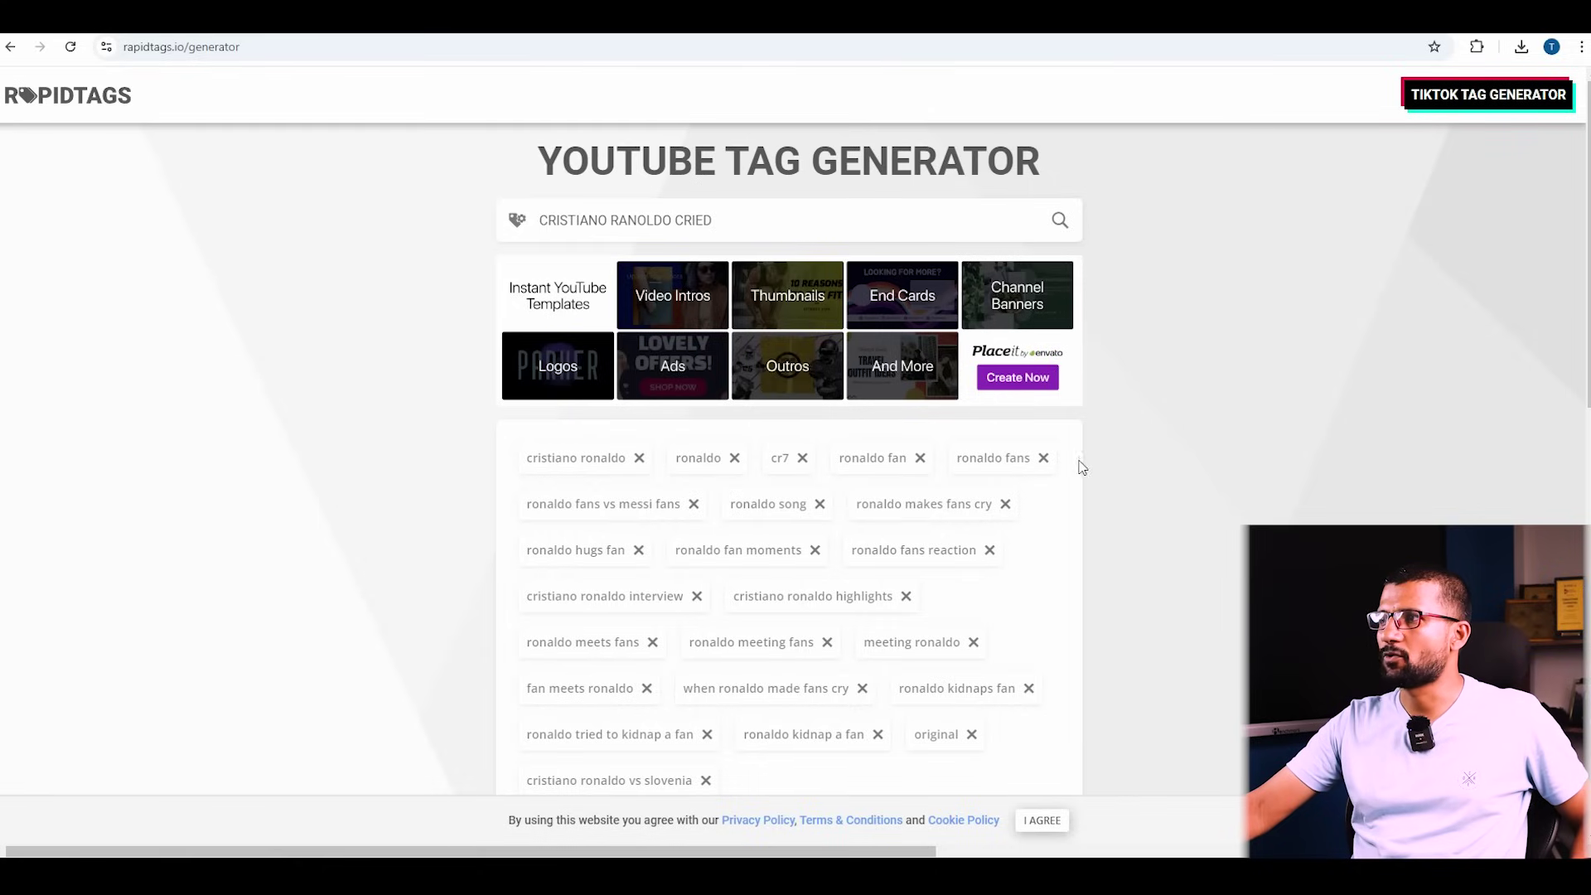
{"action": "scroll", "coordinate": [771, 580], "scroll_direction": "down", "scroll_amount": 2}
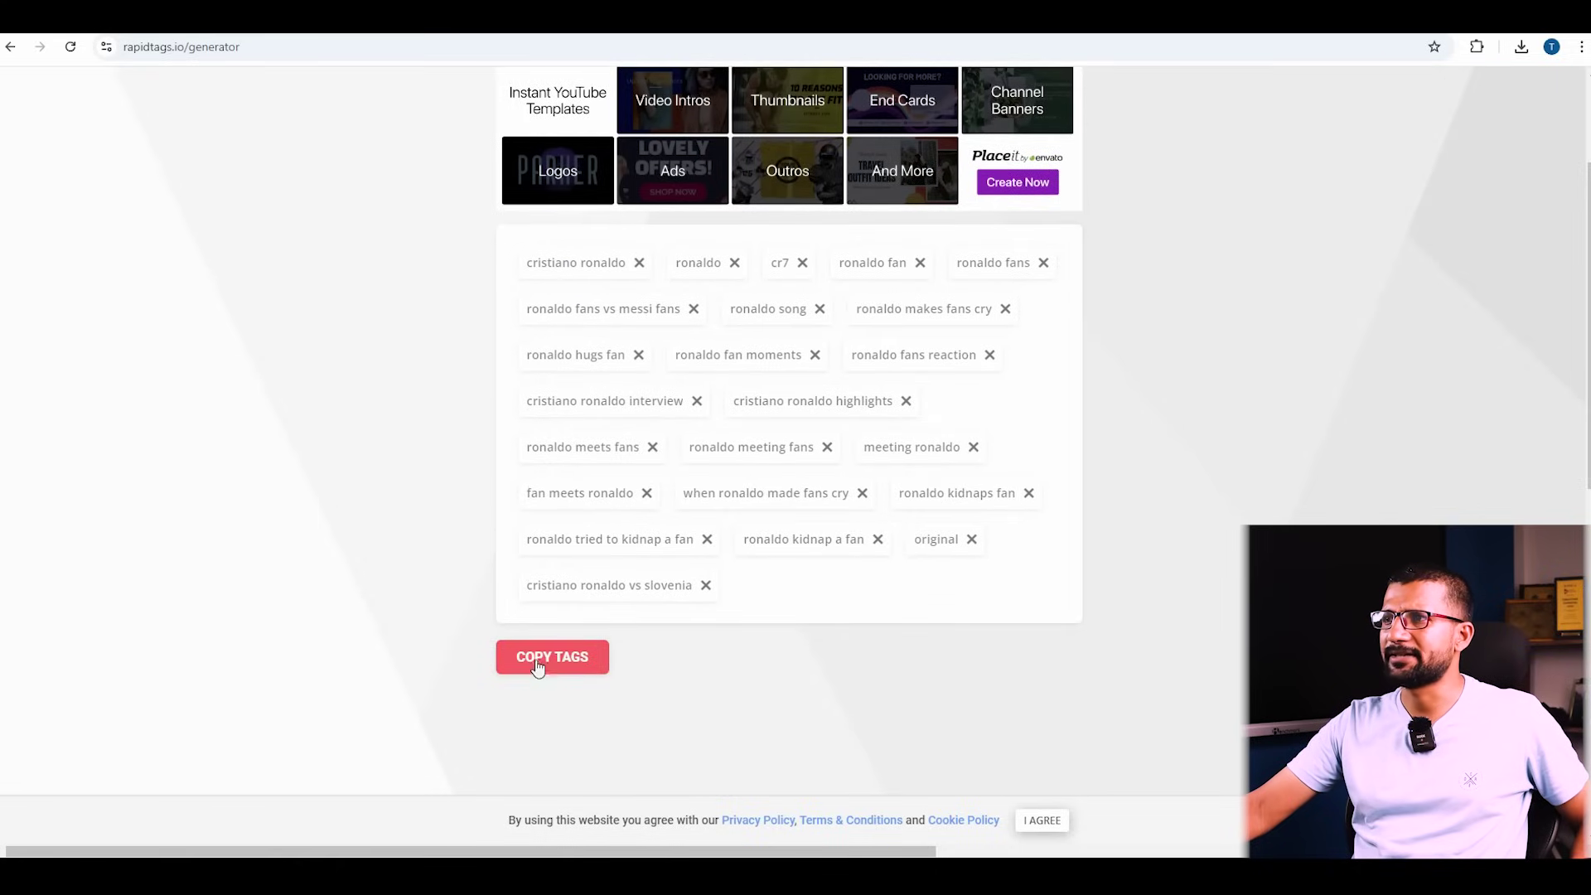
{"action": "left_click", "coordinate": [536, 663]}
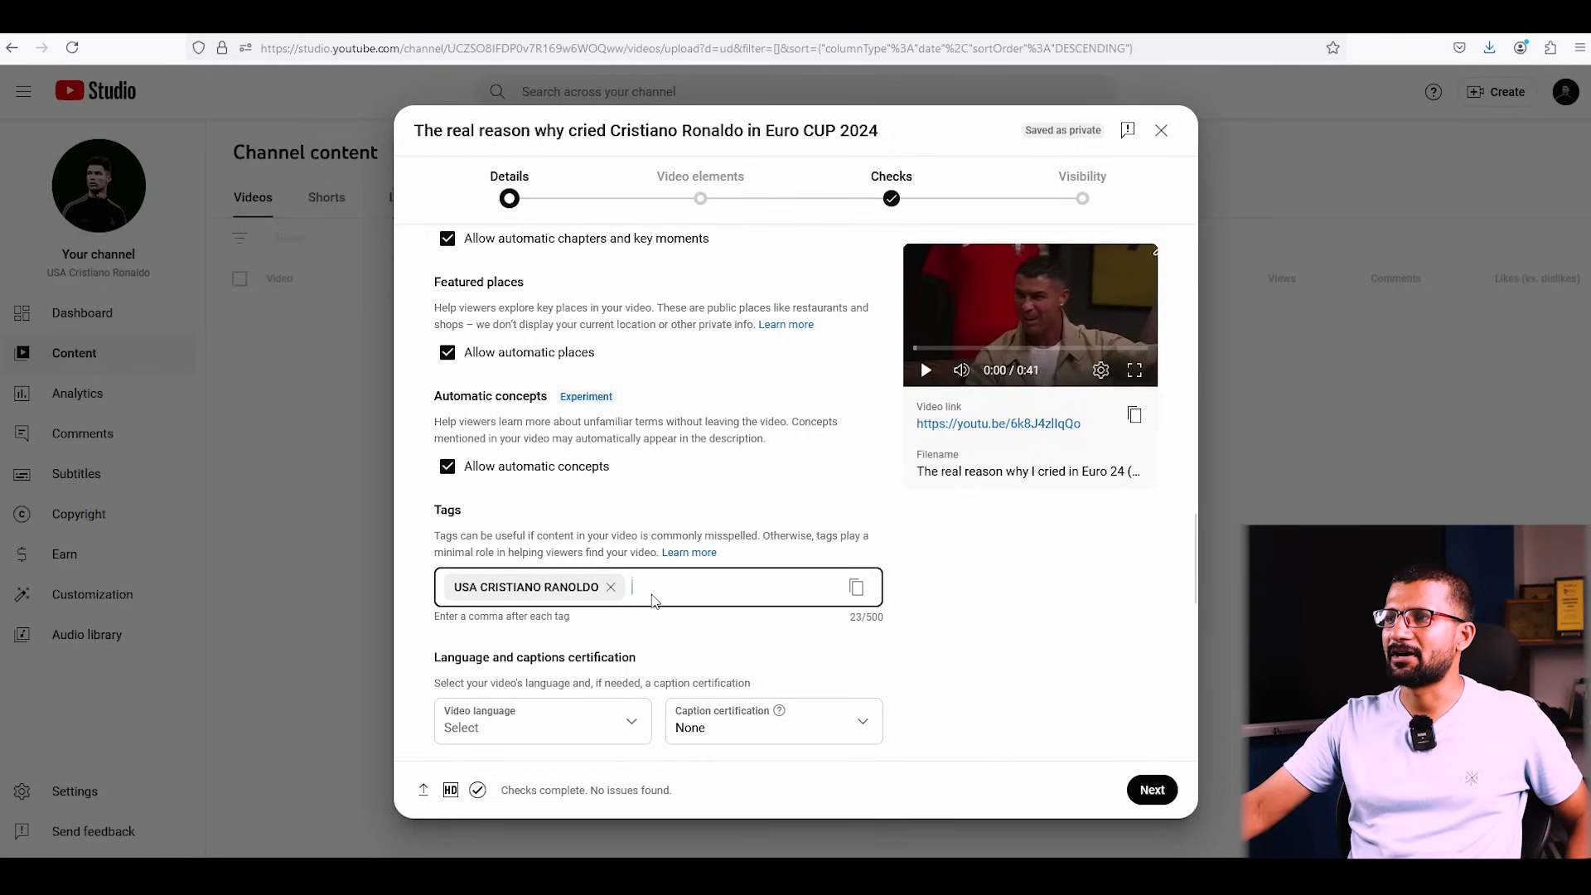
- Paste the generated tags into the video's tags in YouTube Studio and remove "original" and "ronaldo kidnap a fan"
{"action": "right_click", "coordinate": [652, 599]}
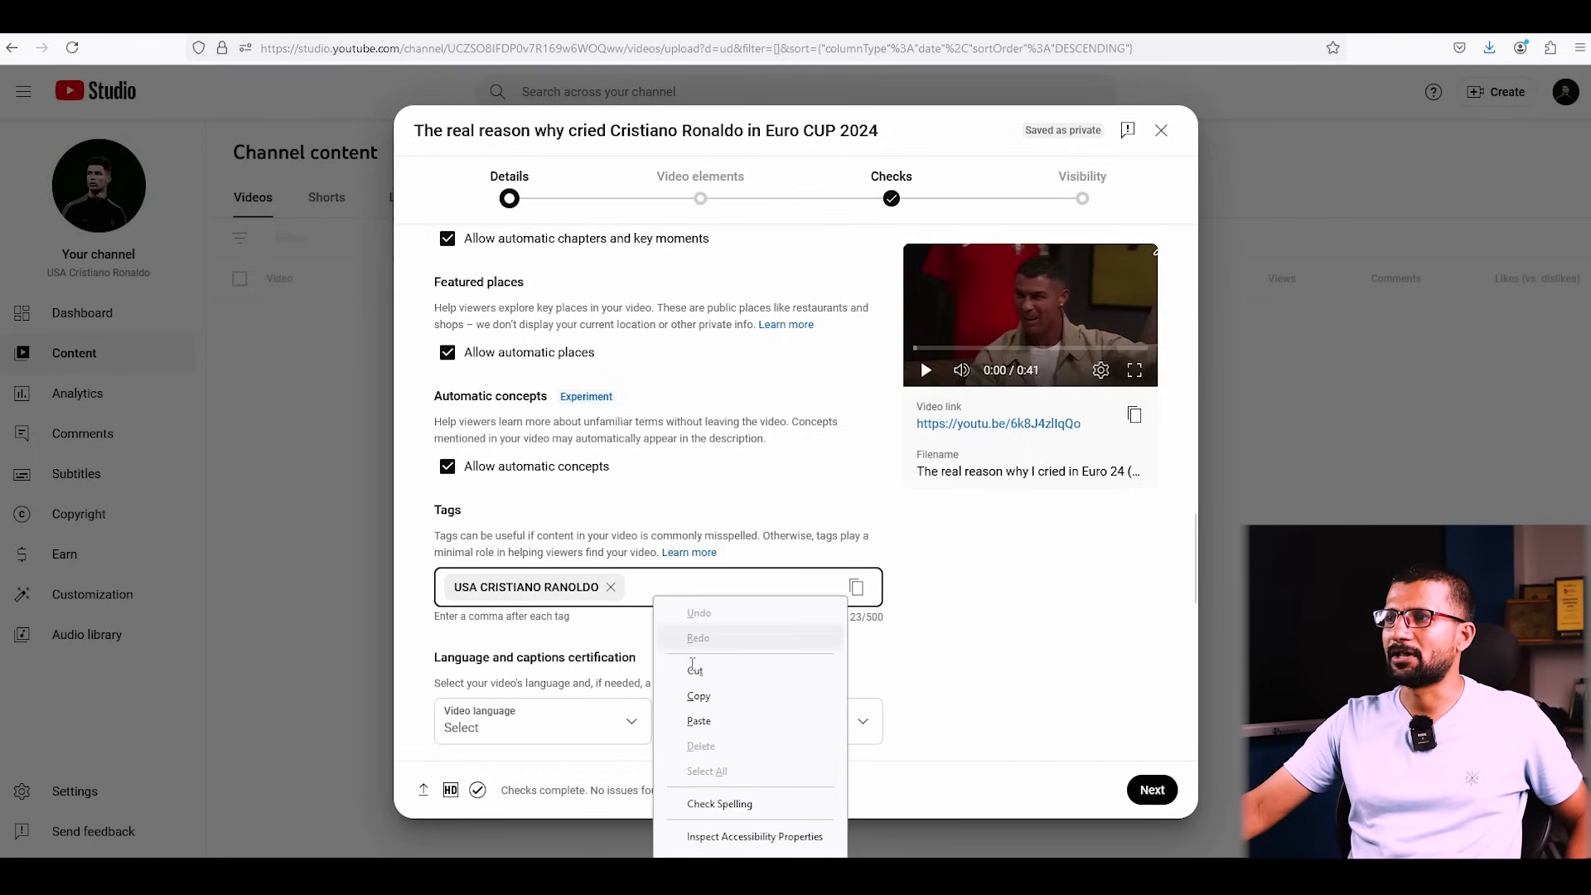
{"action": "left_click", "coordinate": [715, 715]}
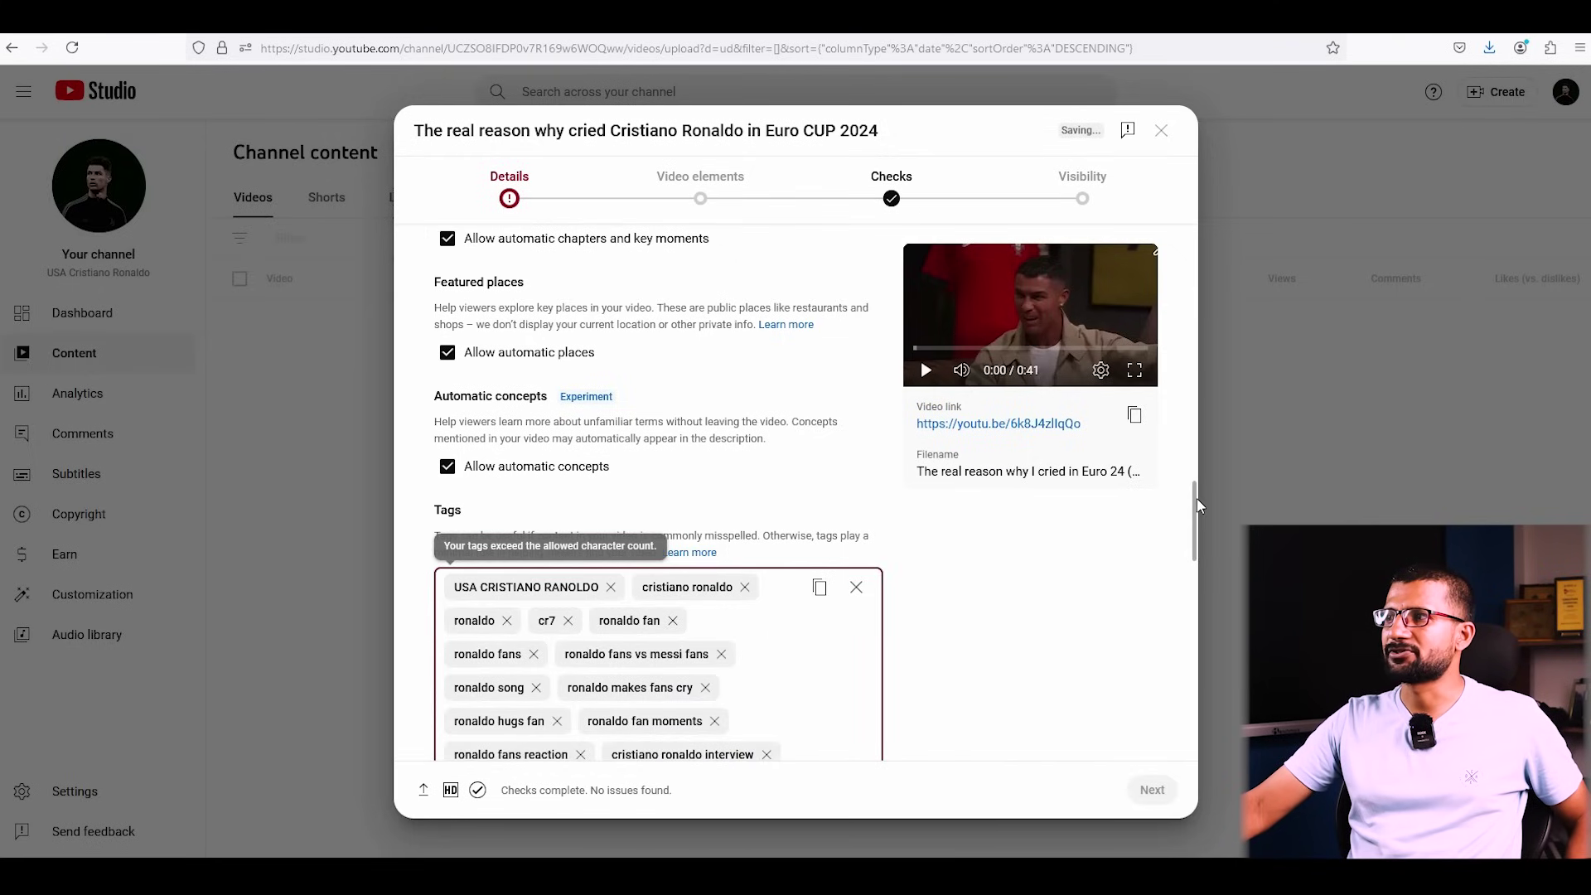
{"action": "scroll", "coordinate": [1196, 502], "scroll_direction": "down", "scroll_amount": 4}
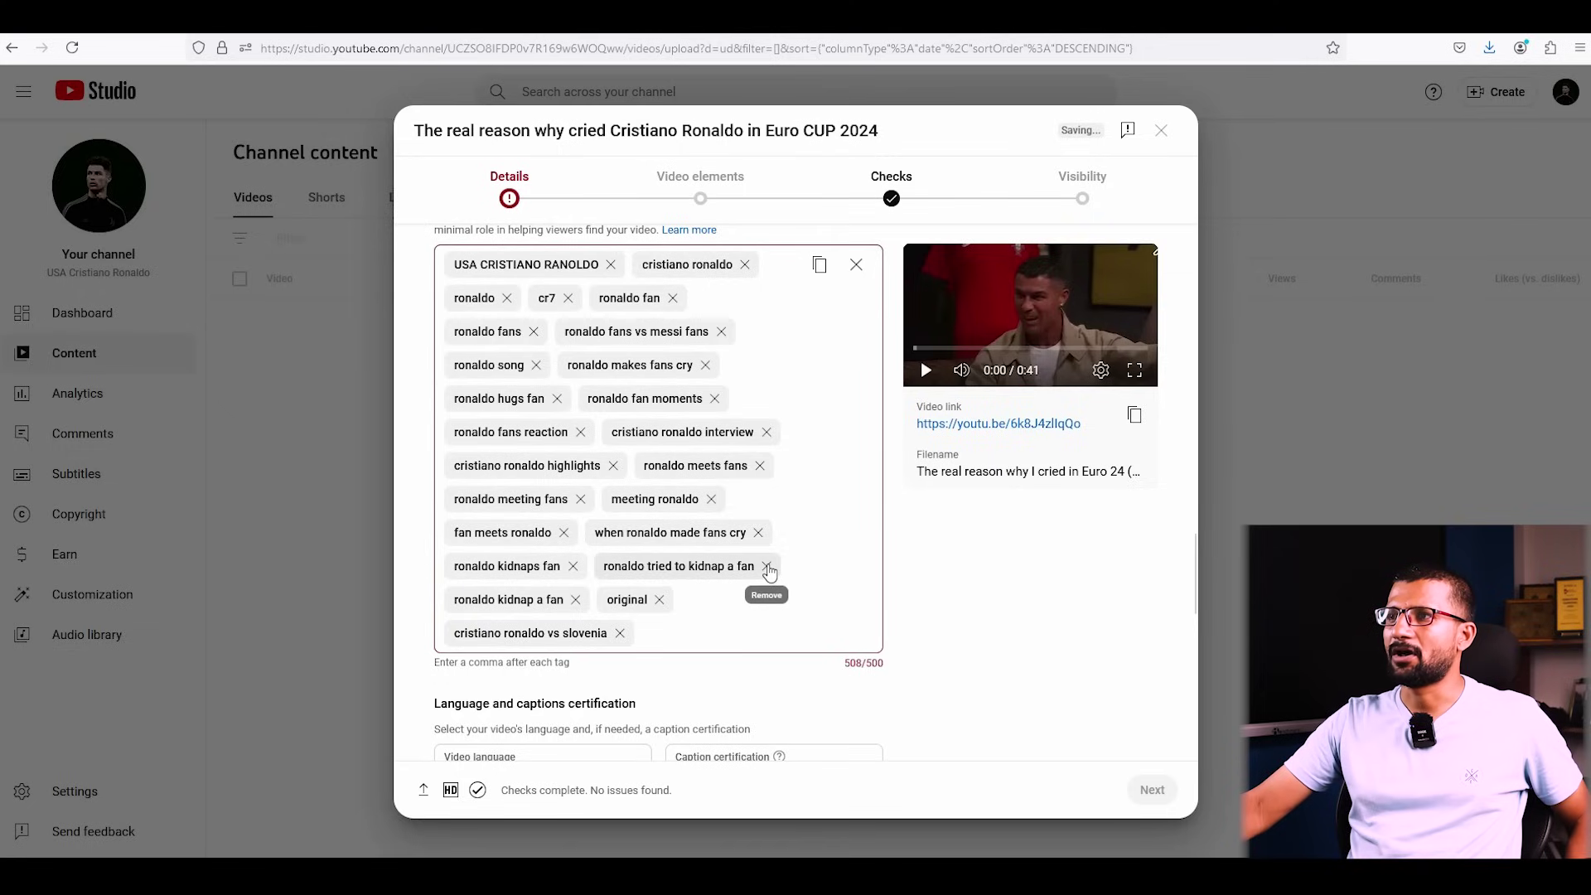
{"action": "left_click", "coordinate": [660, 599]}
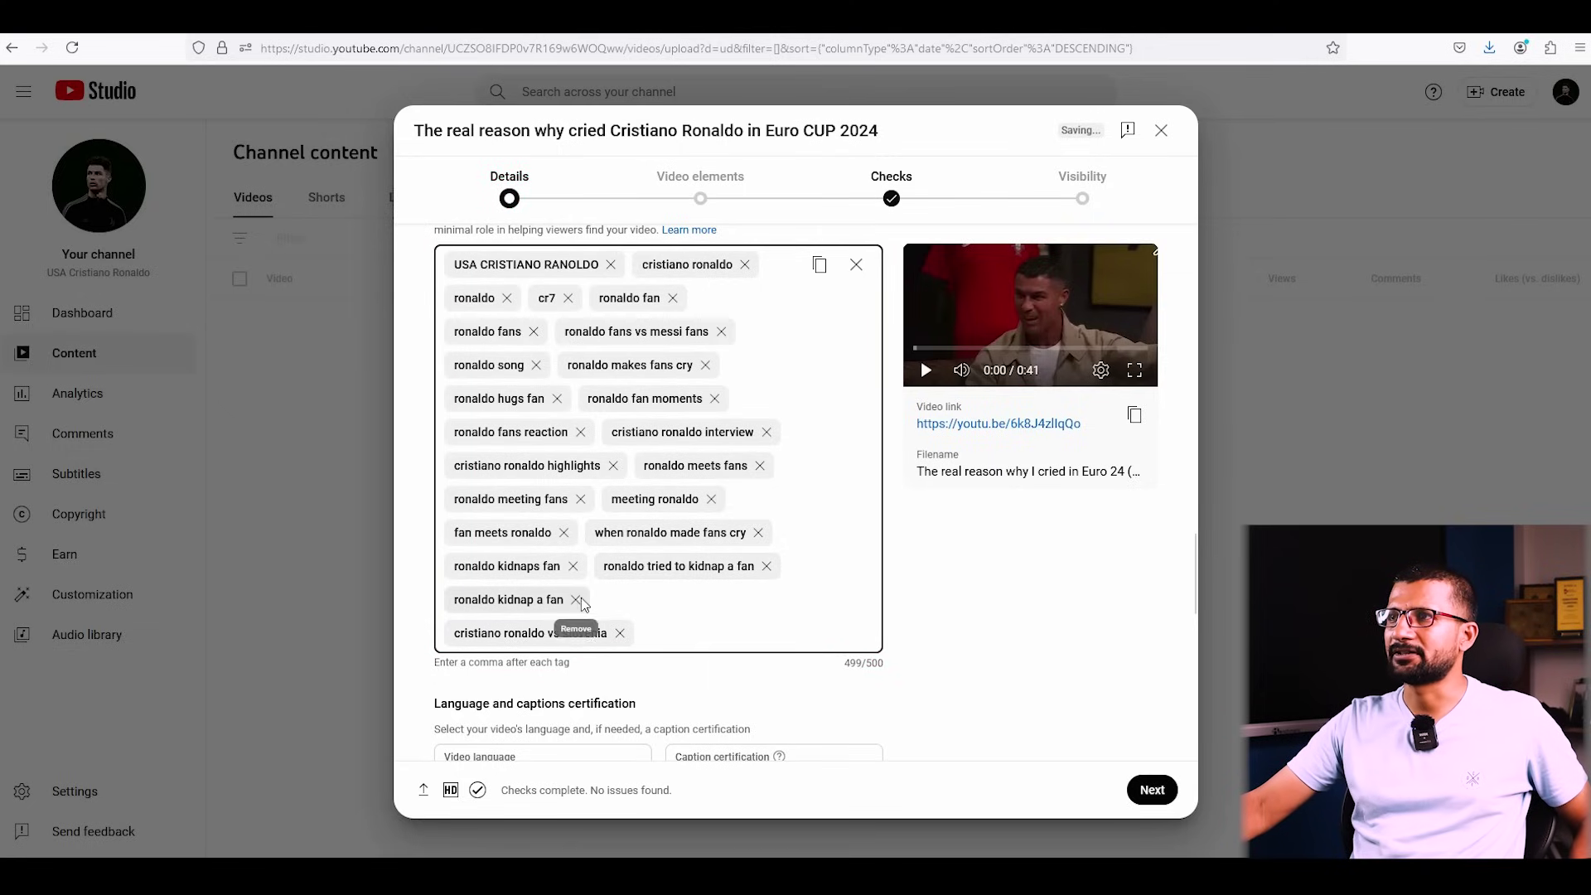
{"action": "left_click", "coordinate": [575, 599]}
- Add the copied video title as a tag and remove the tags "cristiano ronaldo vs slovenia" and "fan meets ronaldo"
{"action": "left_click_drag", "start_coordinate": [1191, 587], "coordinate": [1195, 296]}
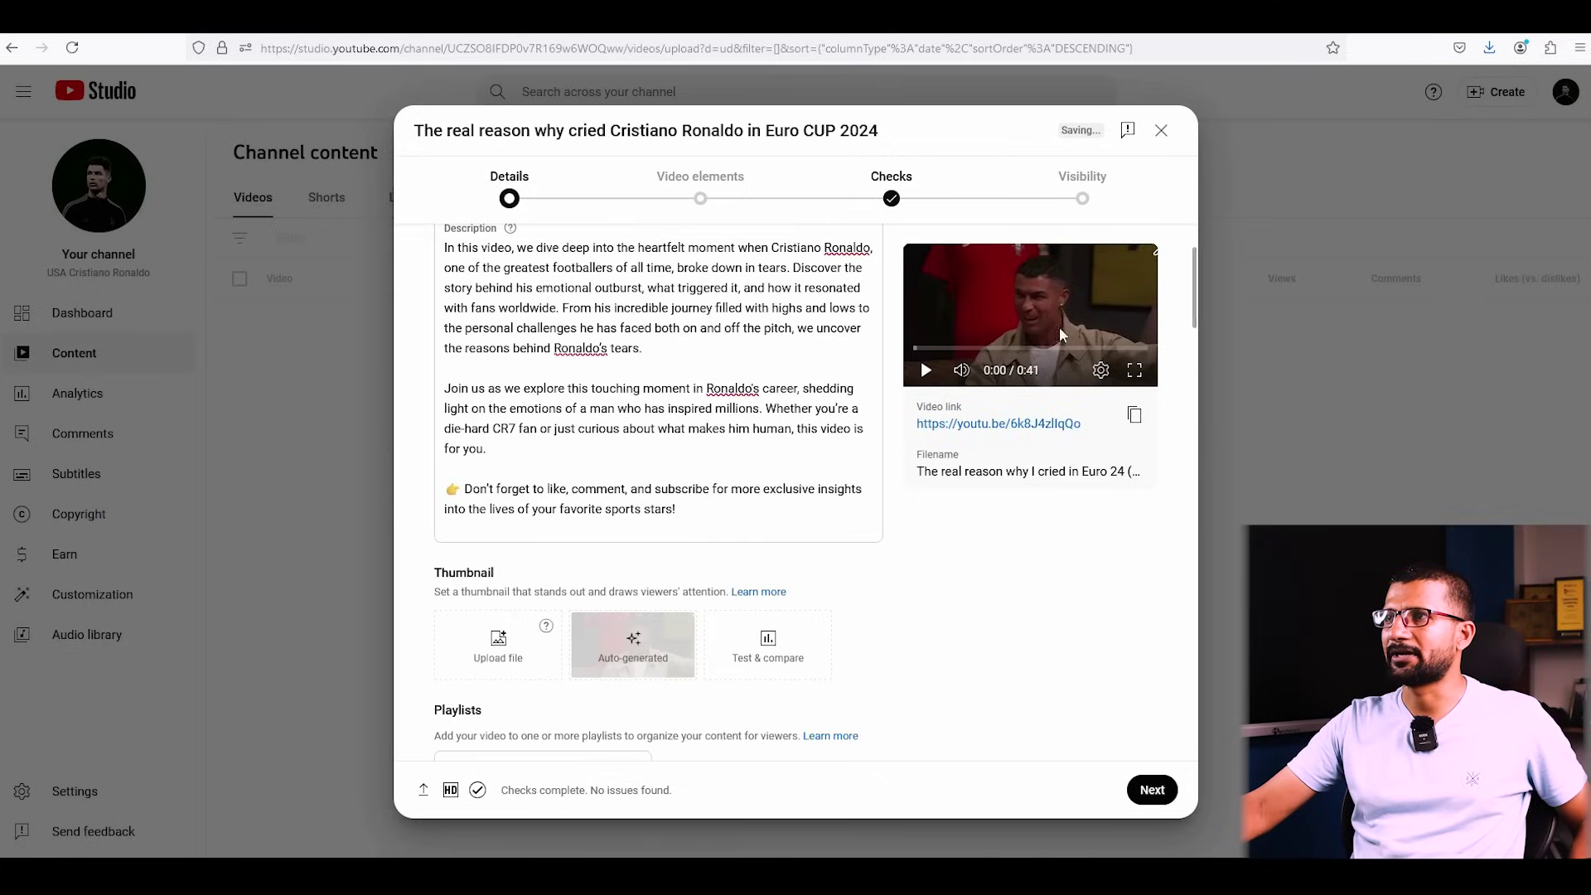
{"action": "scroll", "coordinate": [1194, 347], "scroll_direction": "up", "scroll_amount": 2}
{"action": "left_click_drag", "start_coordinate": [793, 304], "coordinate": [442, 303]}
{"action": "key", "text": "ctrl+c"}
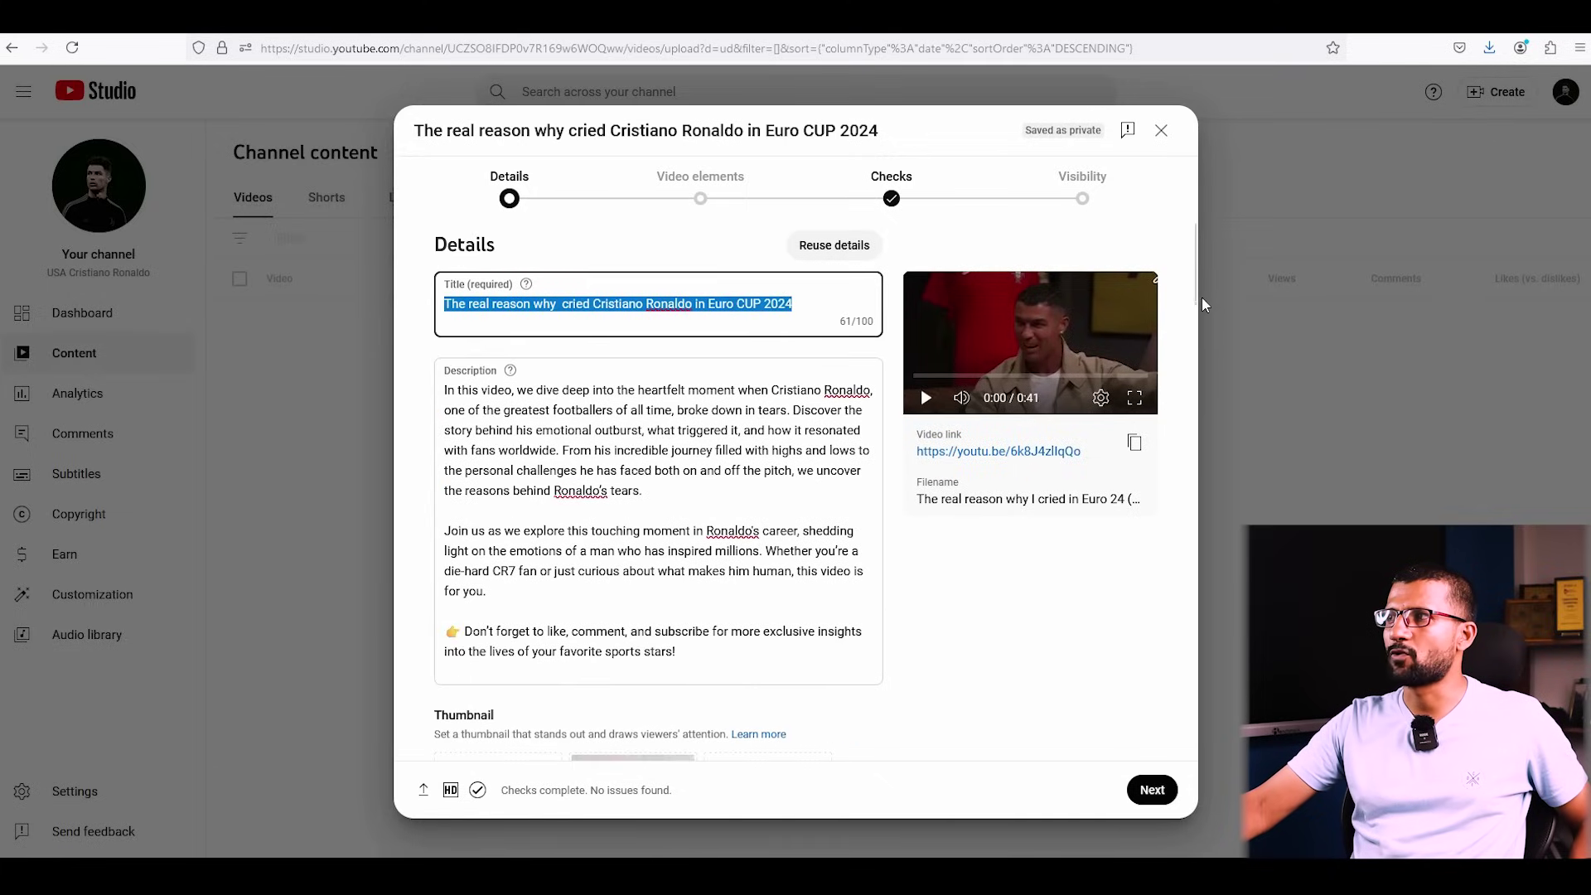
{"action": "left_click_drag", "start_coordinate": [1196, 300], "coordinate": [1190, 596]}
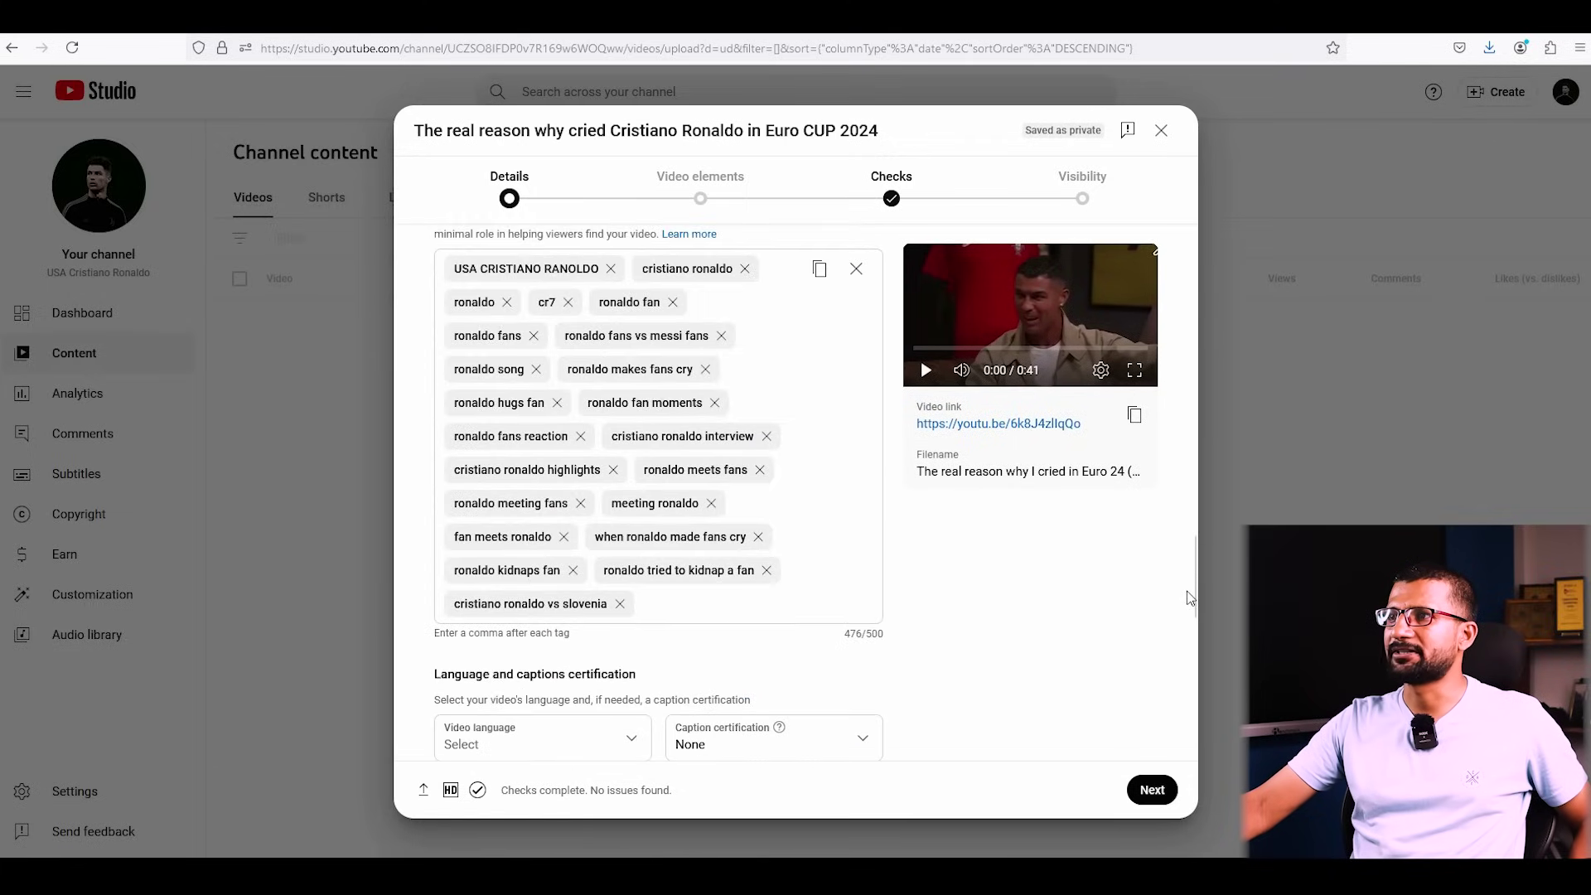
{"action": "left_click", "coordinate": [677, 597]}
{"action": "right_click", "coordinate": [672, 599]}
{"action": "left_click", "coordinate": [730, 729]}
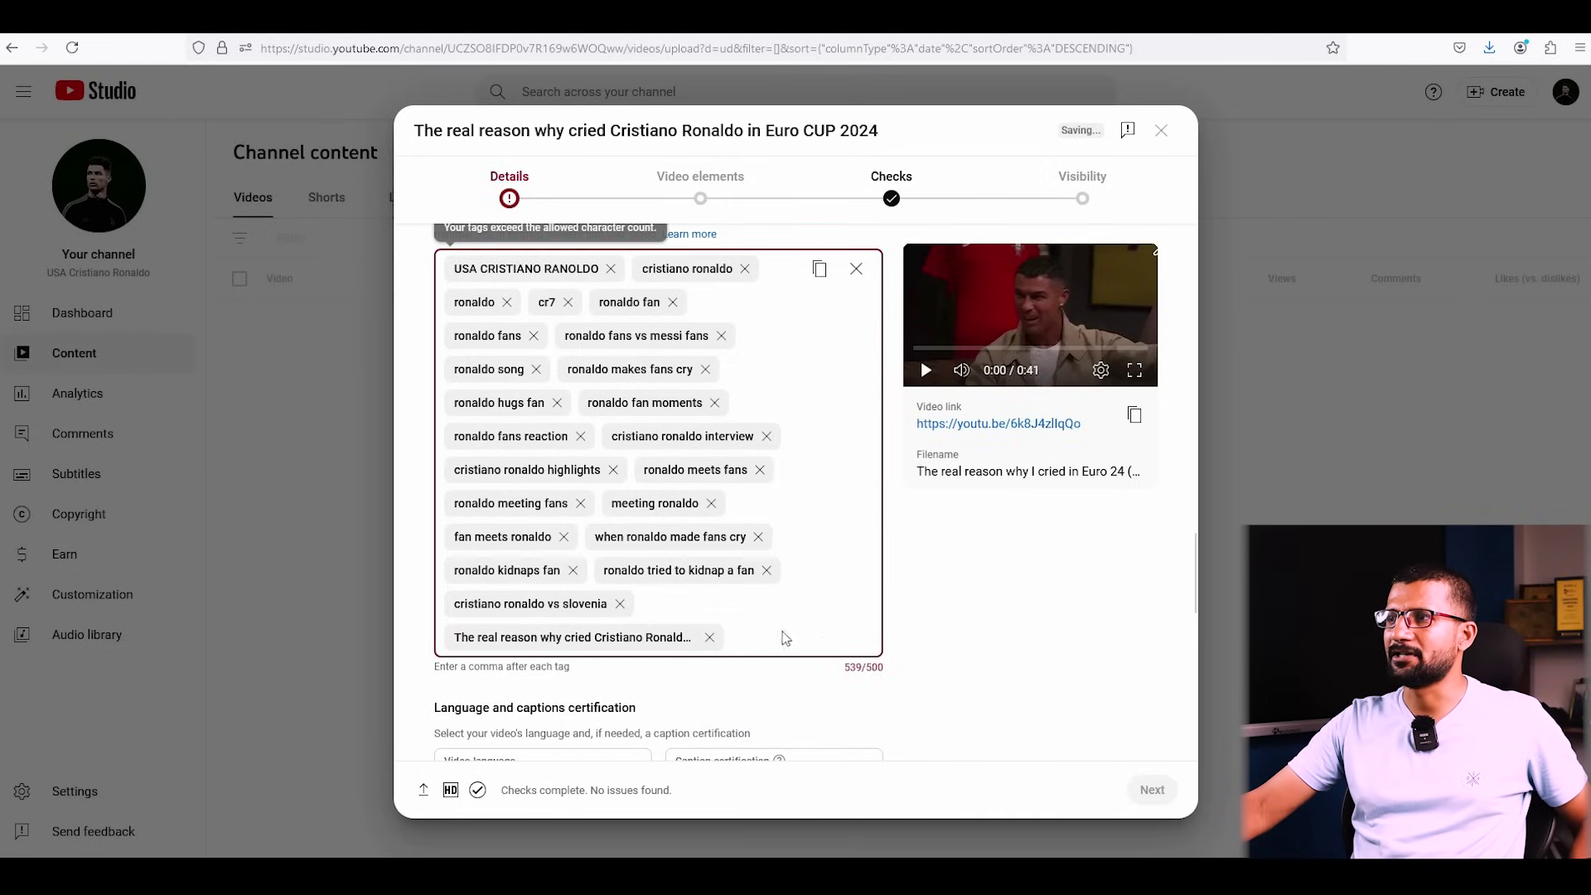
{"action": "left_click", "coordinate": [620, 603]}
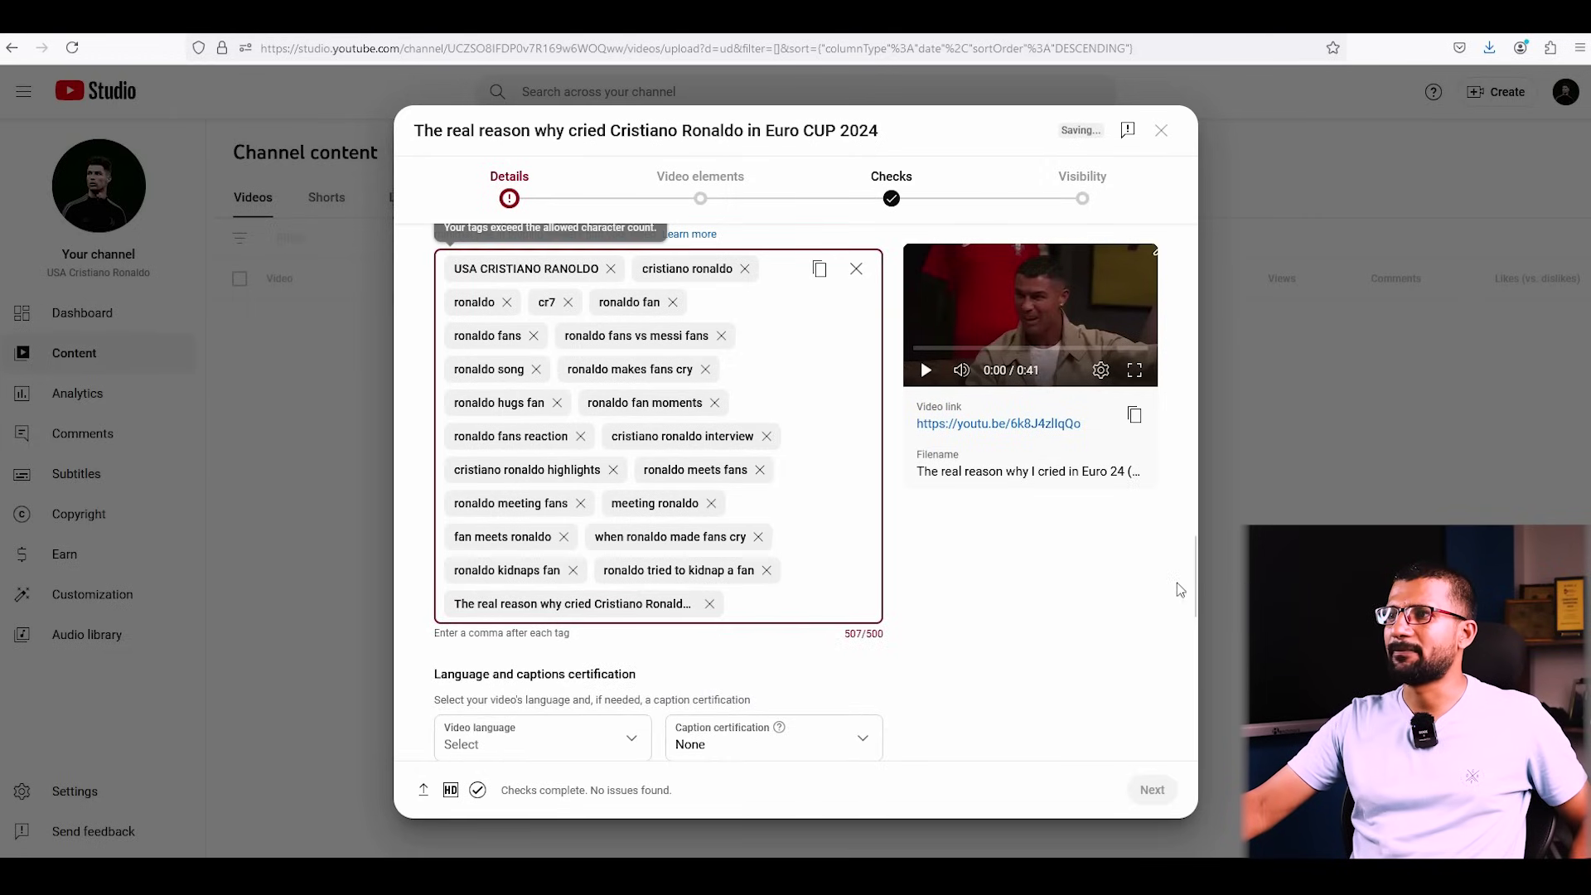
{"action": "left_click", "coordinate": [564, 537]}
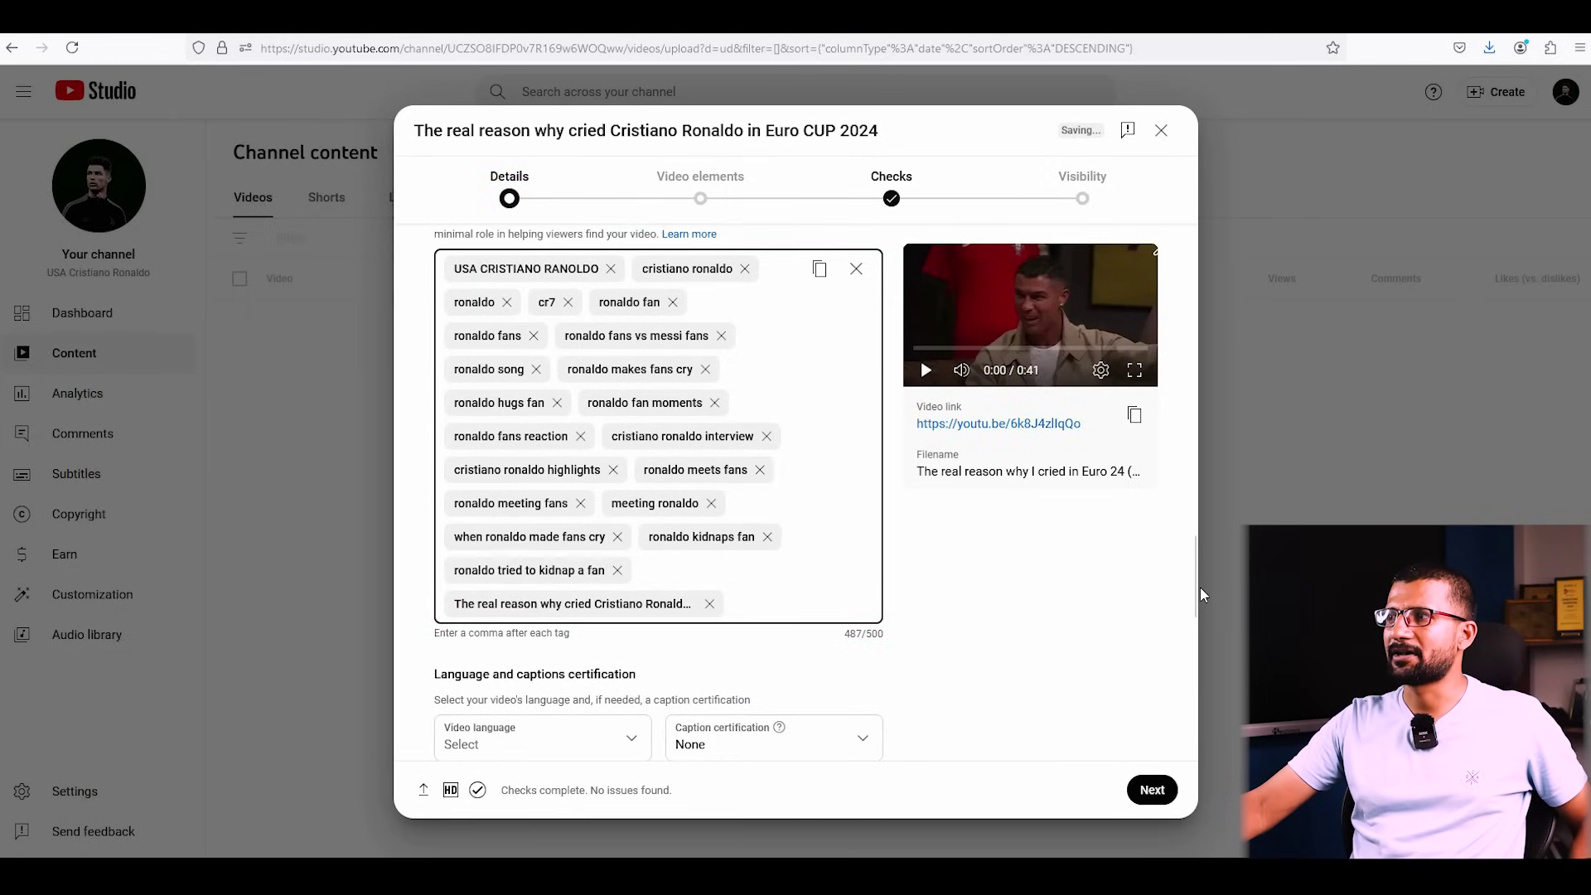
- Continue through the video elements and checks without additions, save the video as Unlisted, and dismiss the sharing and introductory dialogs
{"action": "left_click_drag", "start_coordinate": [1200, 587], "coordinate": [1217, 264]}
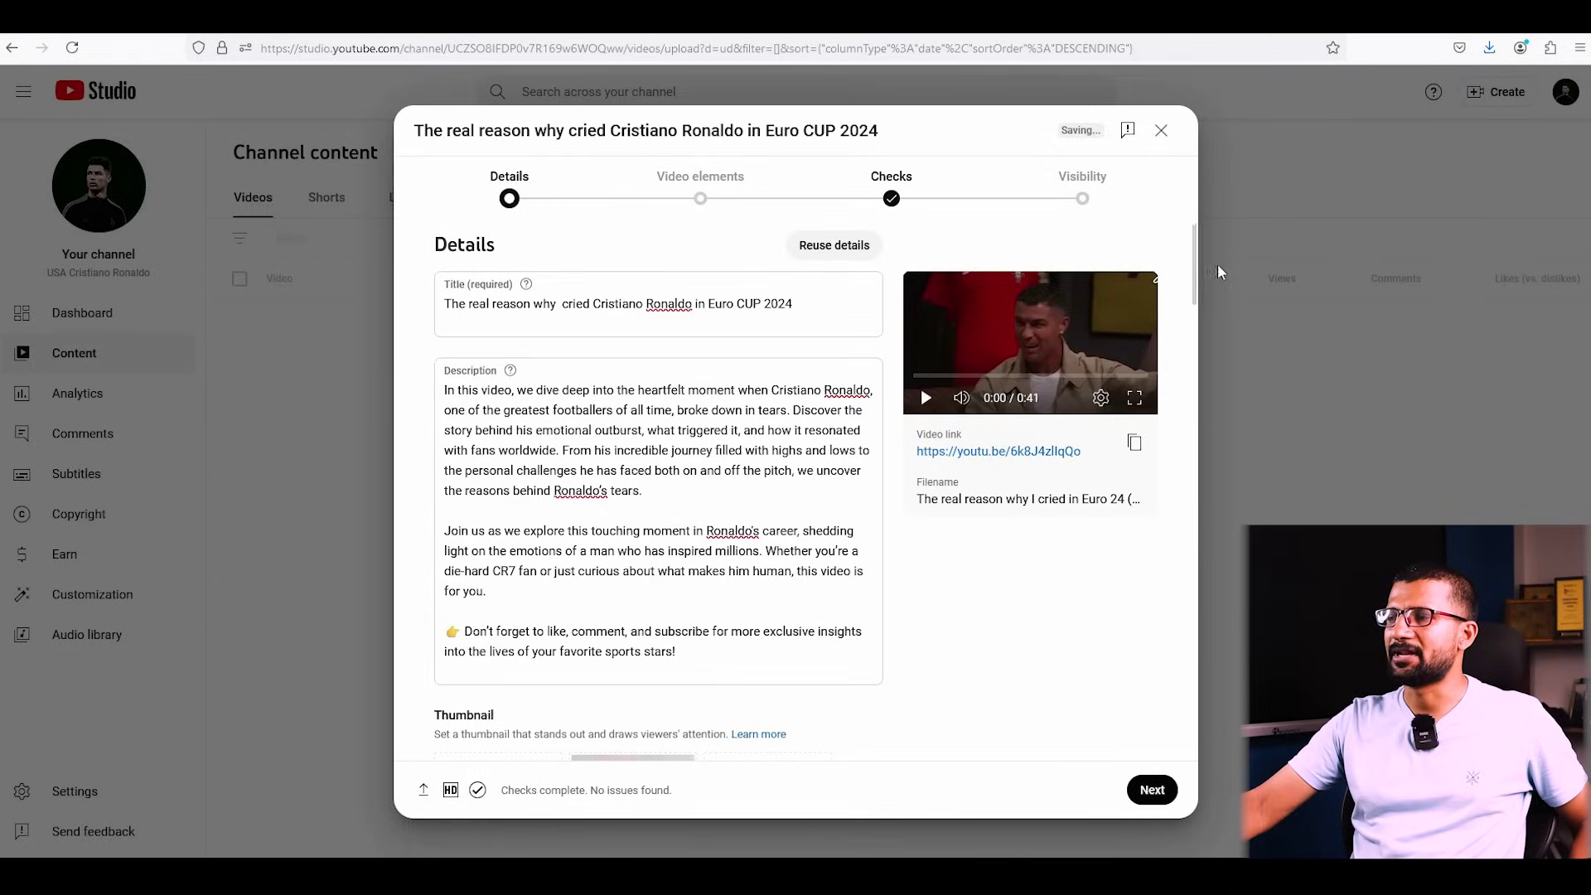
{"action": "left_click", "coordinate": [1150, 789]}
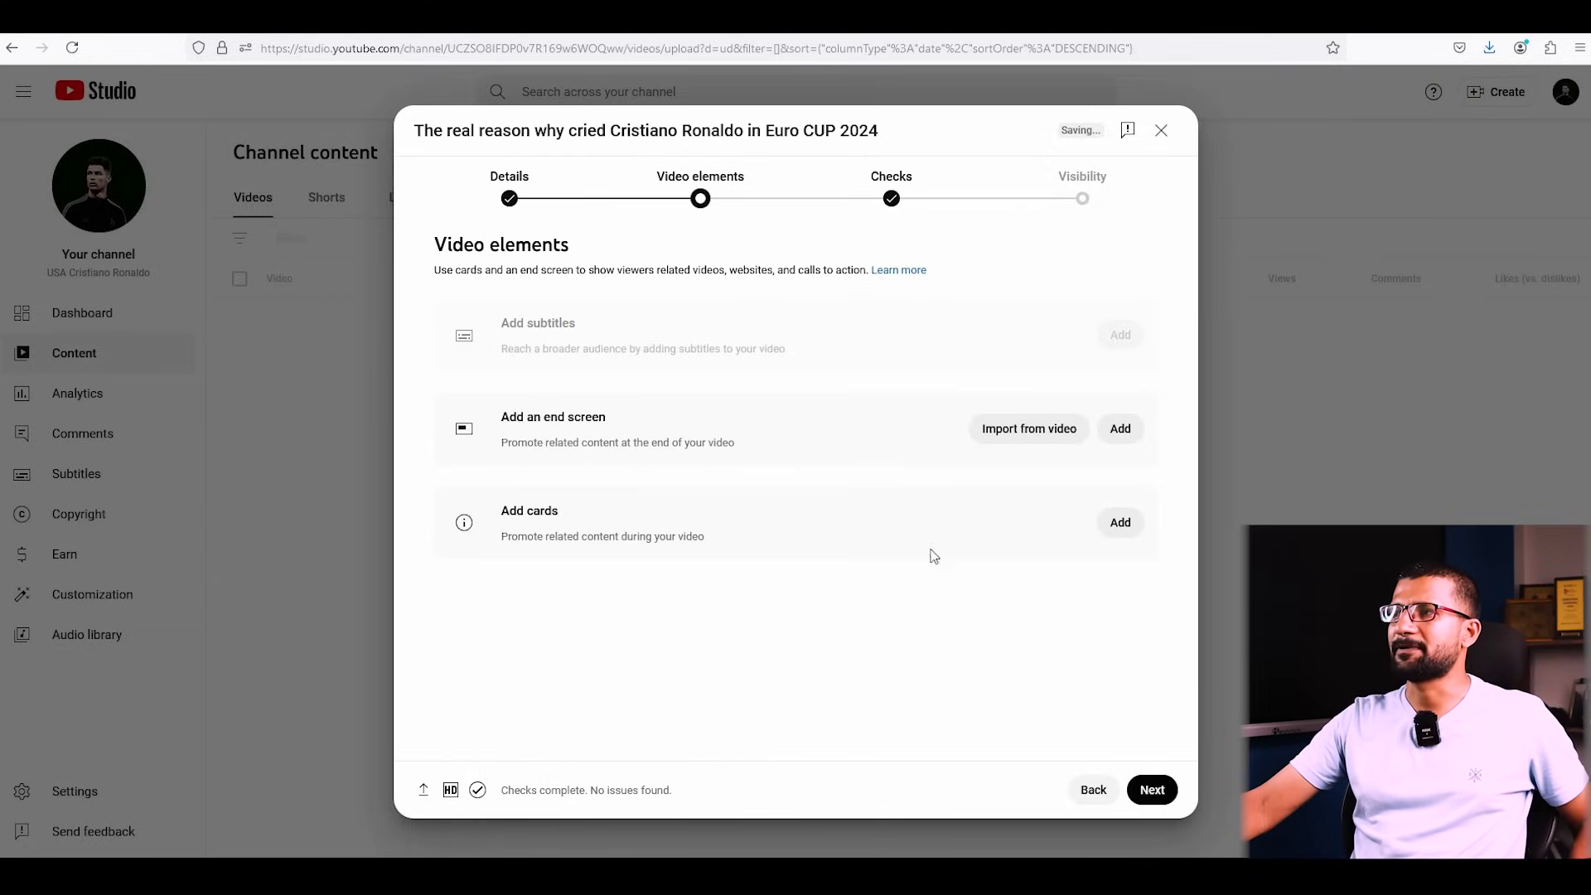
{"action": "left_click", "coordinate": [1150, 791]}
{"action": "left_click", "coordinate": [1151, 794]}
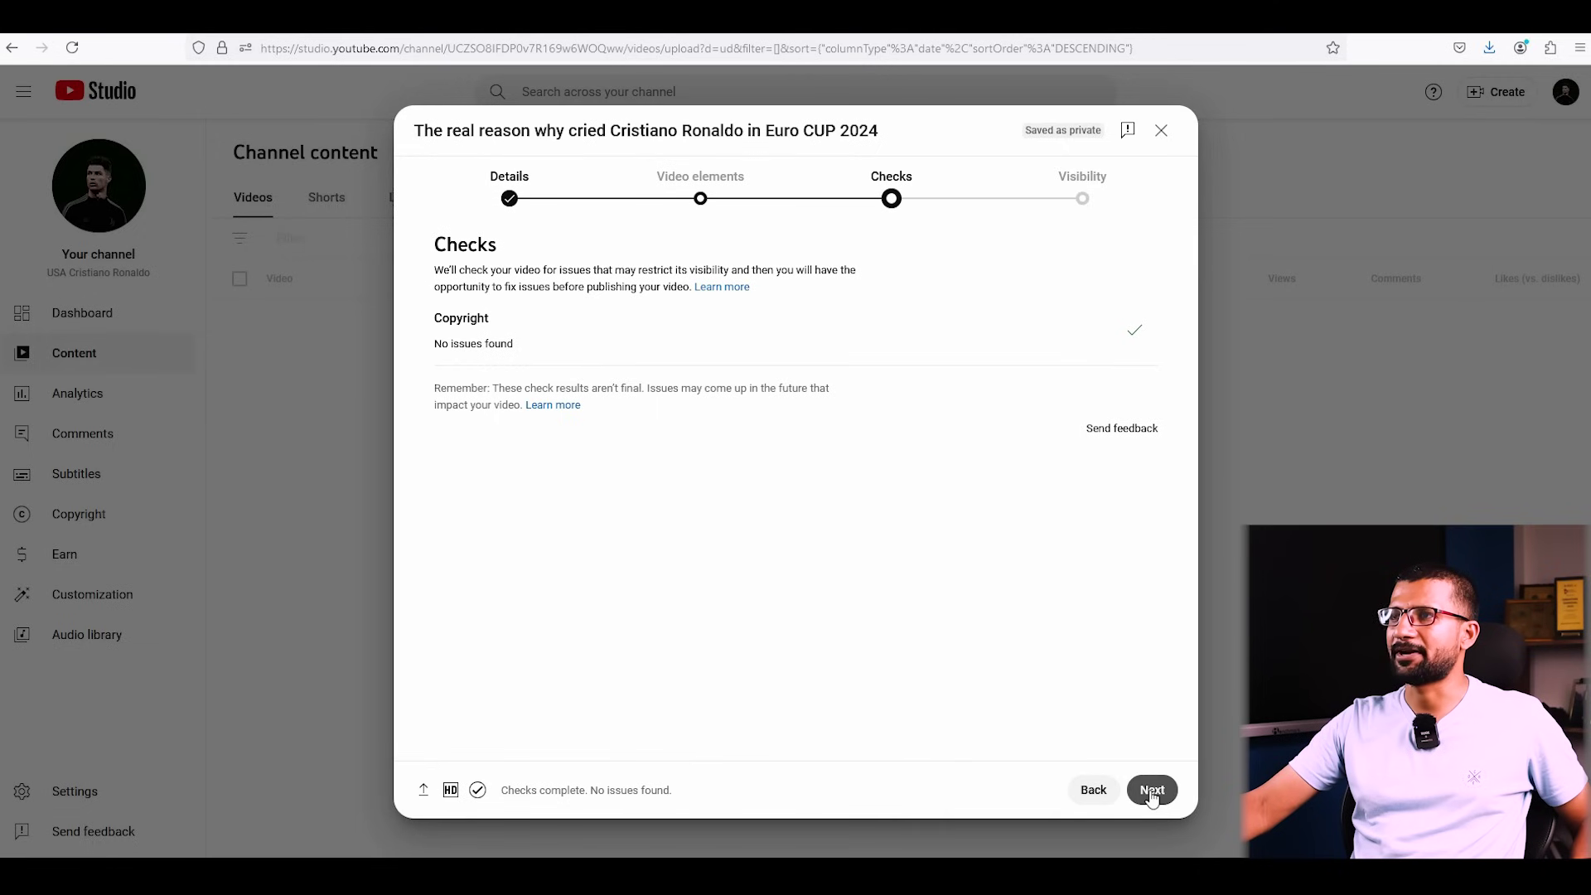
{"action": "left_click", "coordinate": [486, 410]}
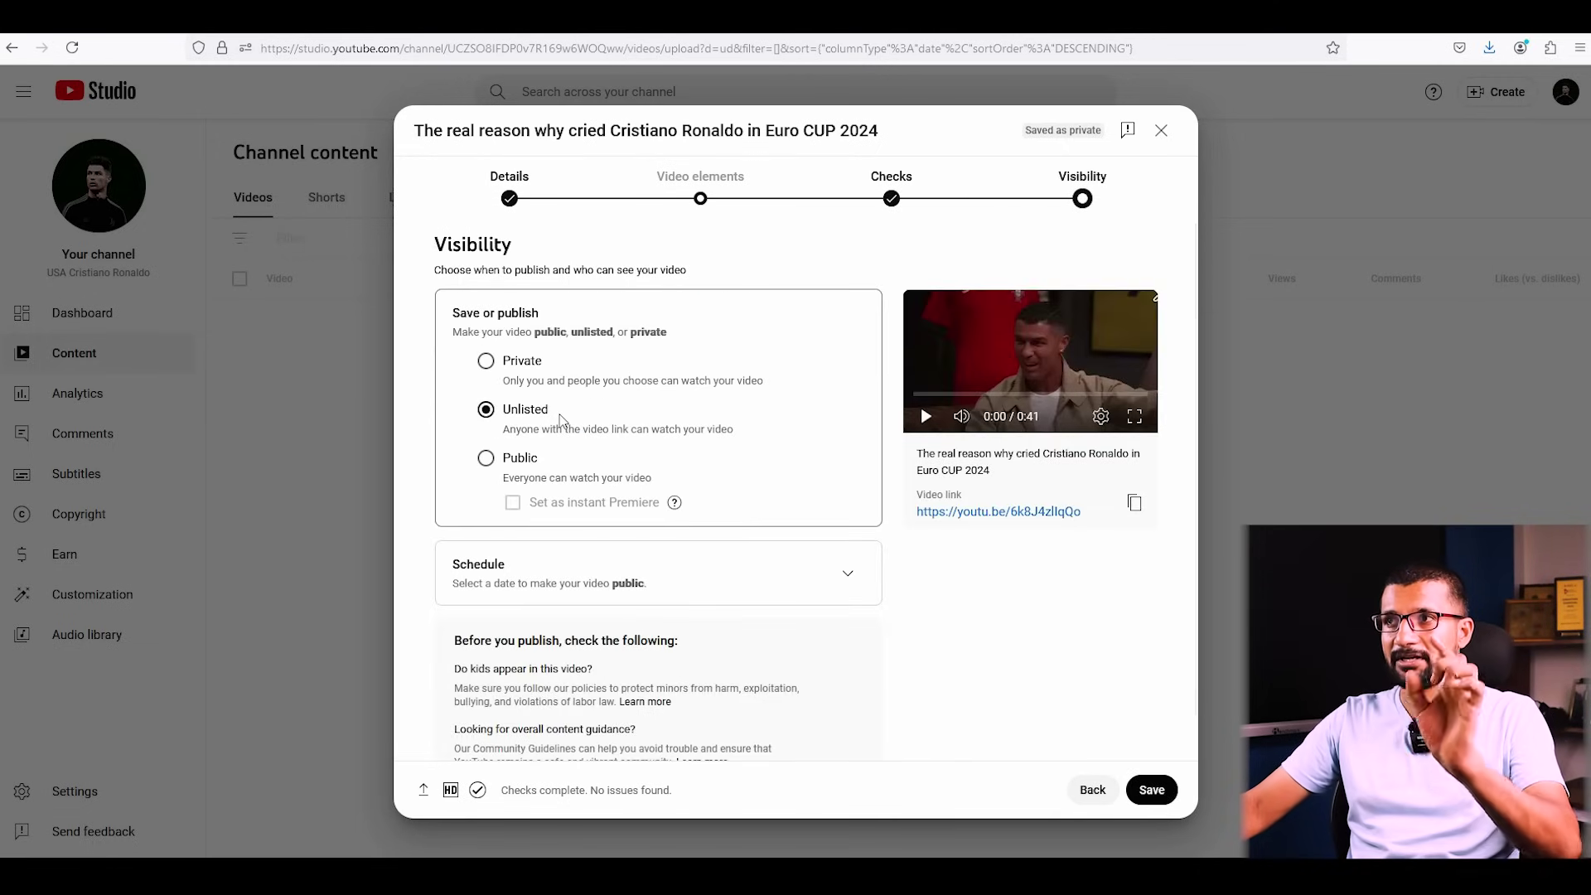
{"action": "left_click", "coordinate": [1151, 790]}
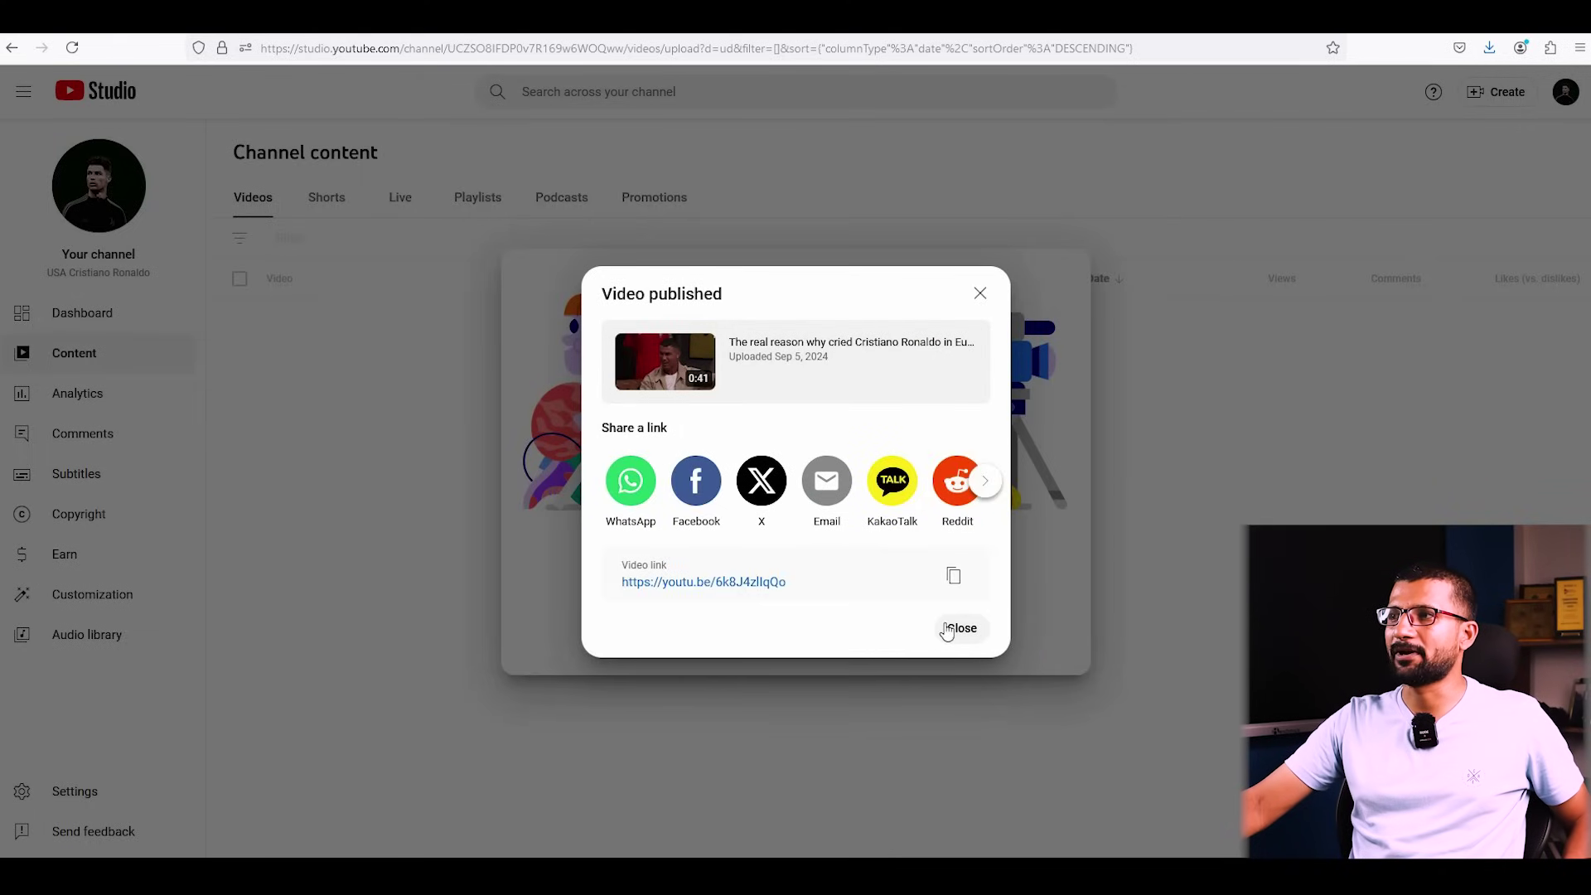
{"action": "left_click", "coordinate": [947, 631]}
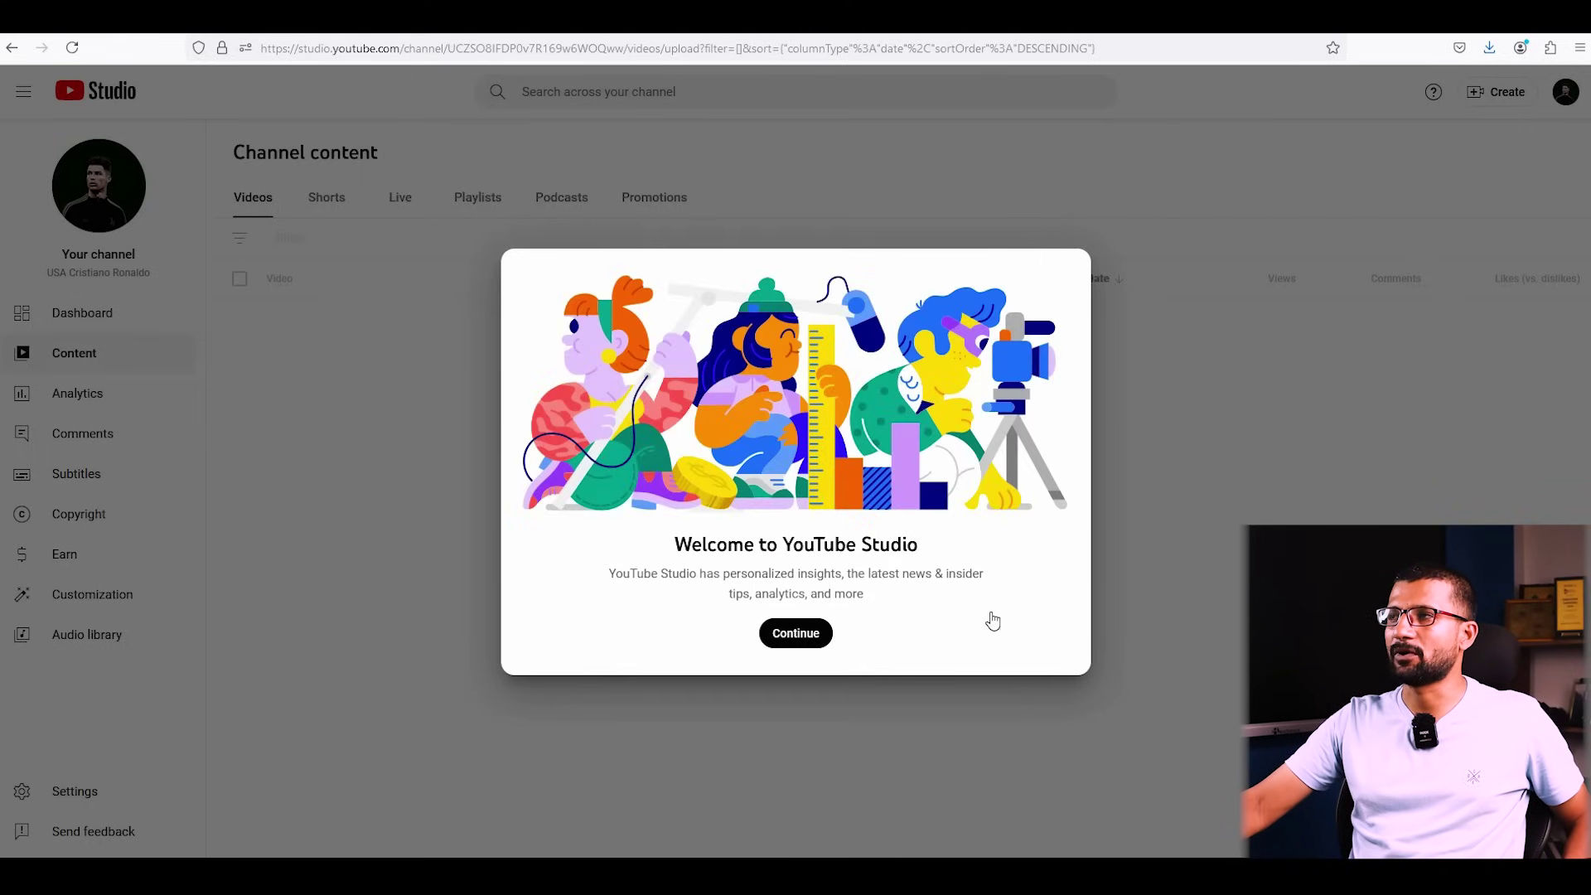
{"action": "left_click", "coordinate": [816, 636]}
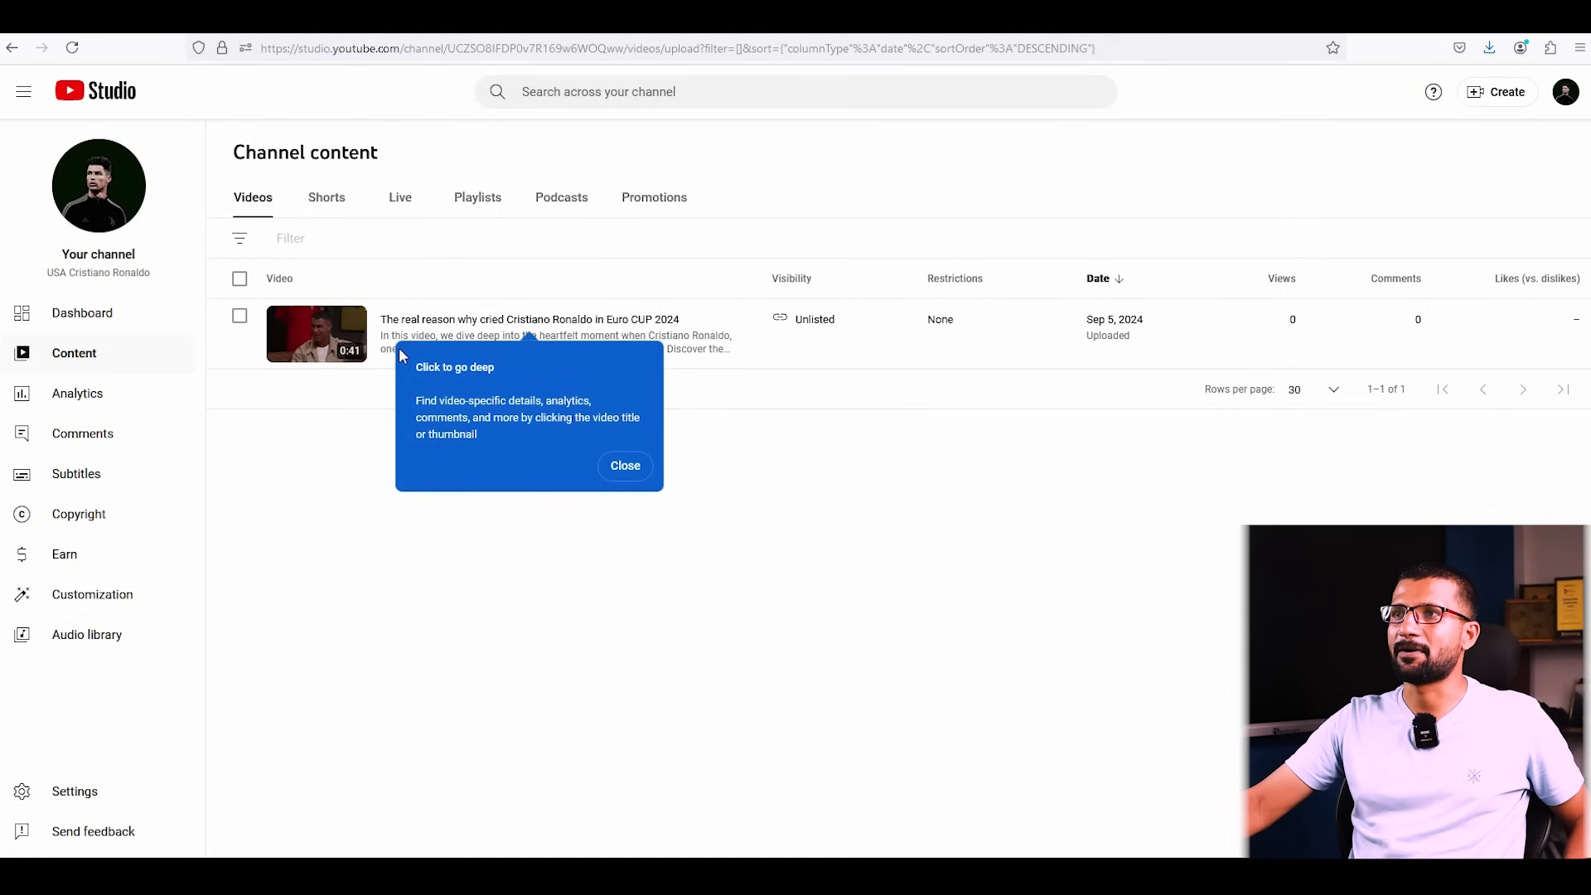
{"action": "left_click", "coordinate": [625, 465]}
- Open the uploaded video's details and keep the middle auto-generated image as its thumbnail
{"action": "left_click", "coordinate": [385, 323]}
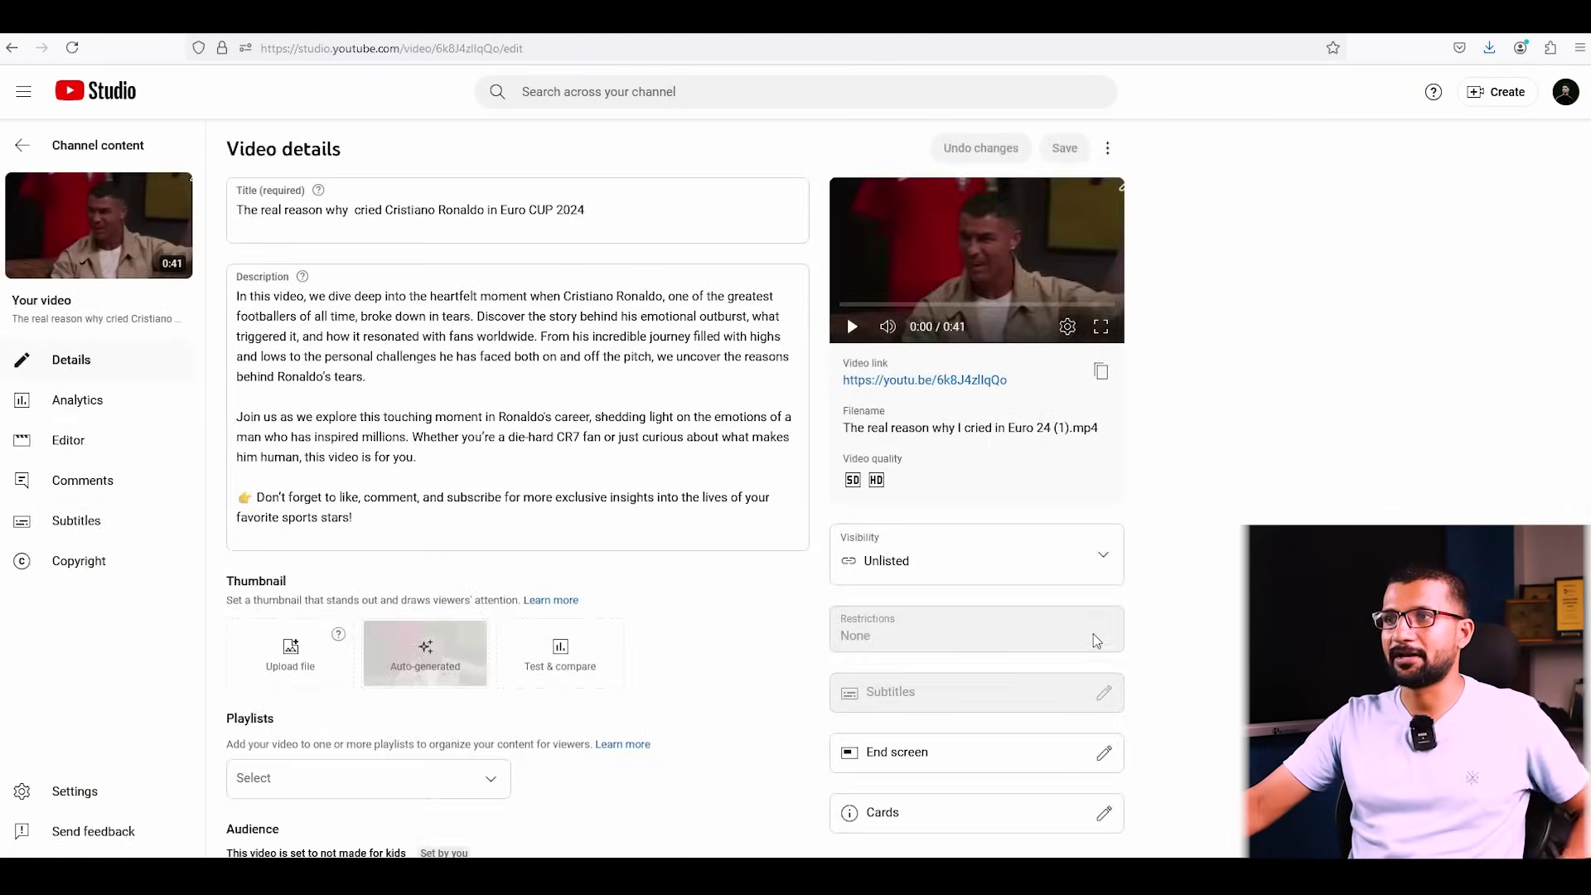
{"action": "left_click", "coordinate": [447, 659]}
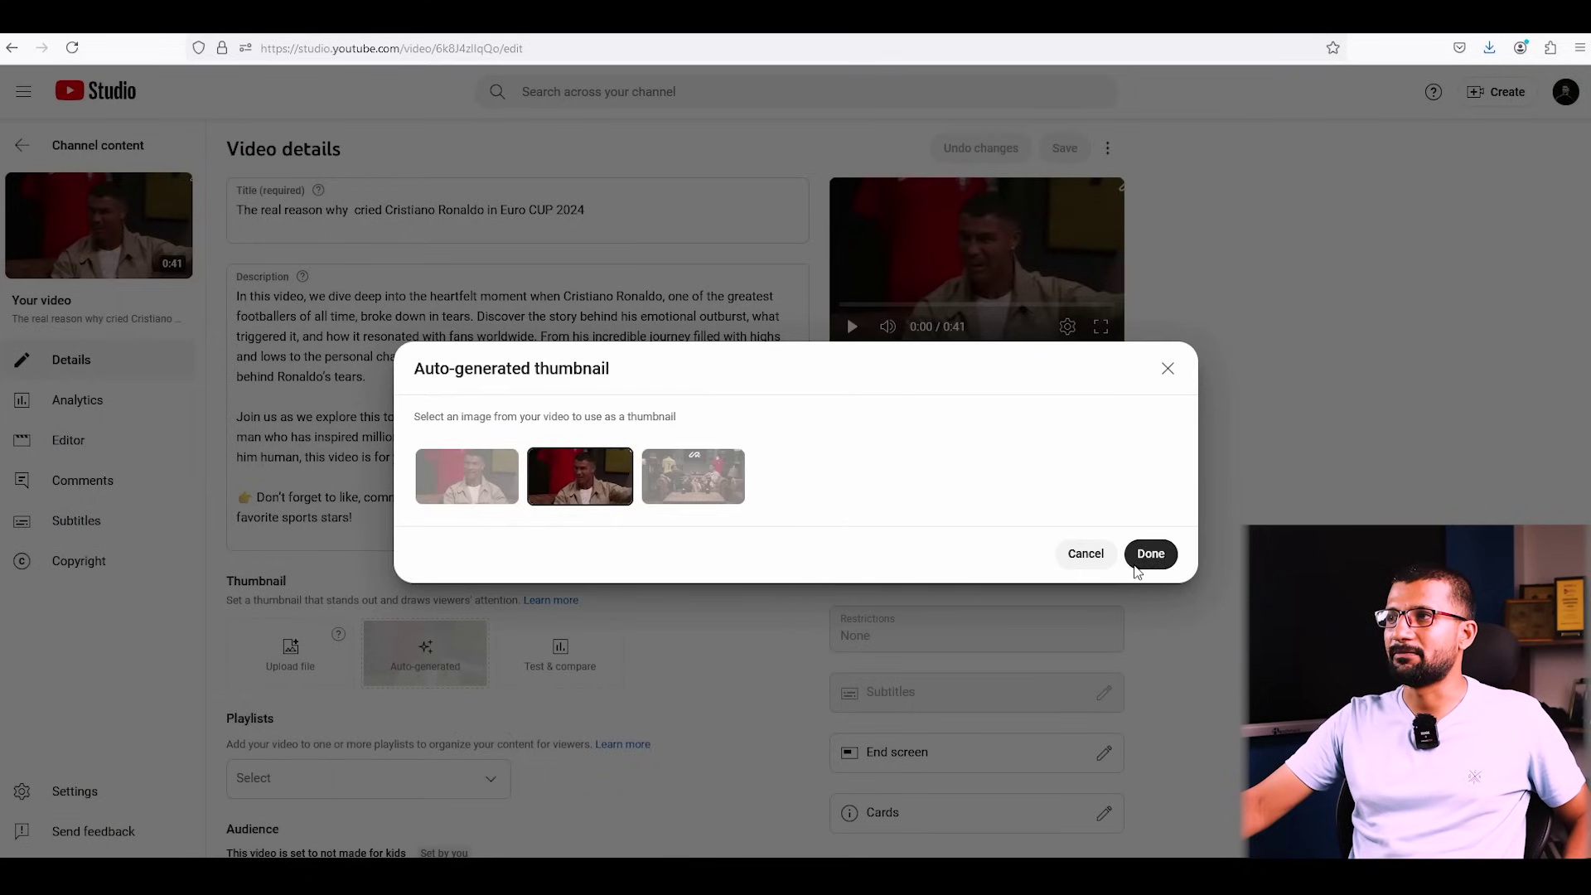
{"action": "left_click", "coordinate": [1150, 554]}
- Change the video's visibility to Public and save the change
{"action": "left_click", "coordinate": [977, 560]}
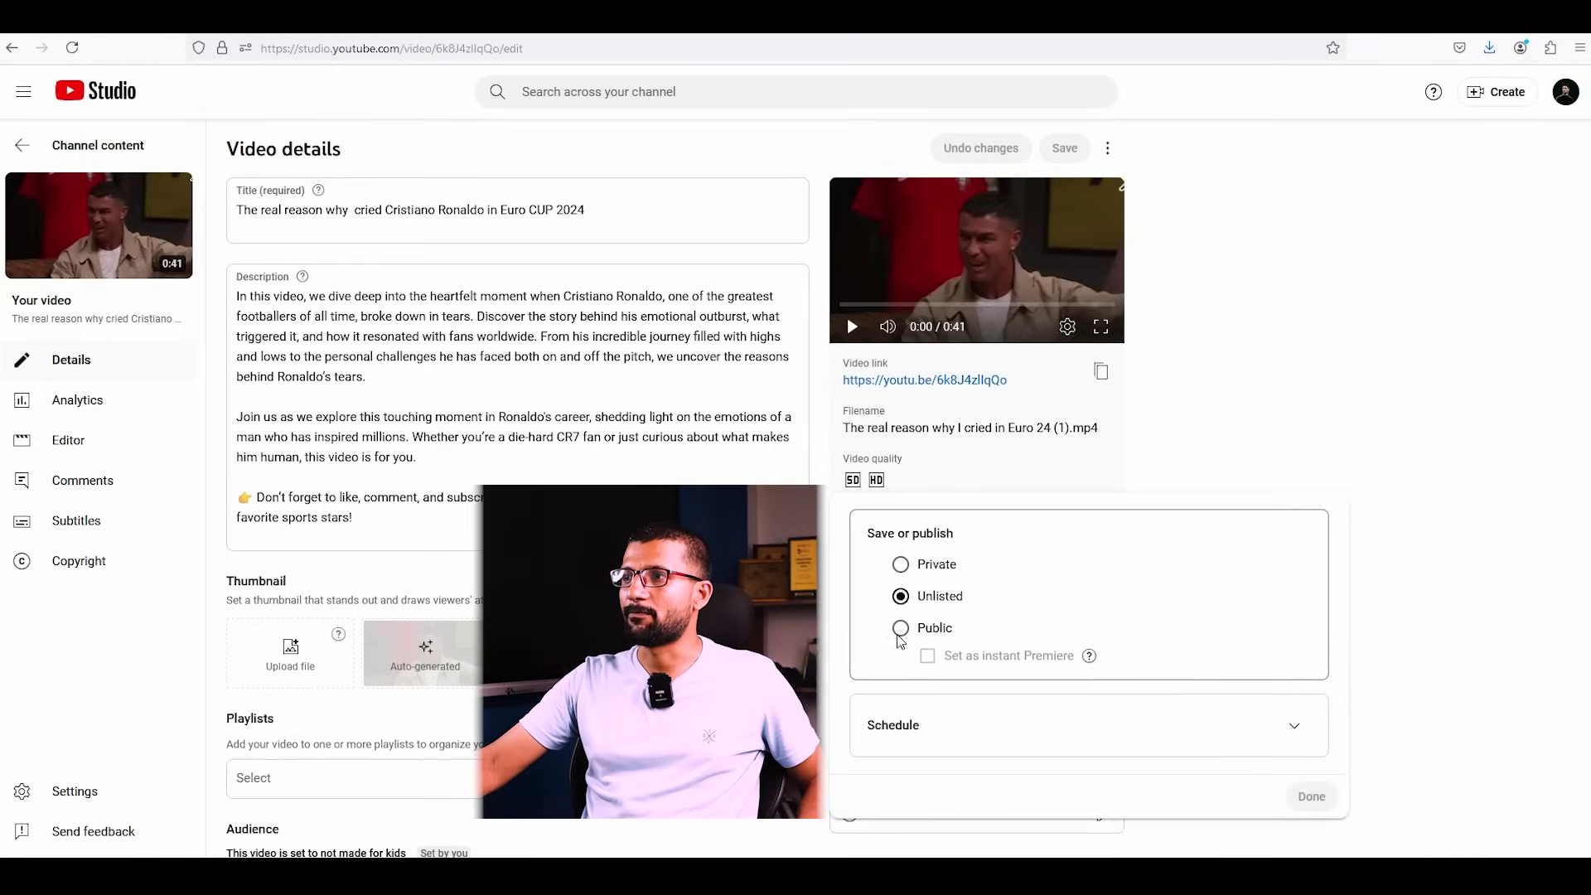
{"action": "left_click", "coordinate": [900, 627]}
{"action": "left_click", "coordinate": [1312, 796]}
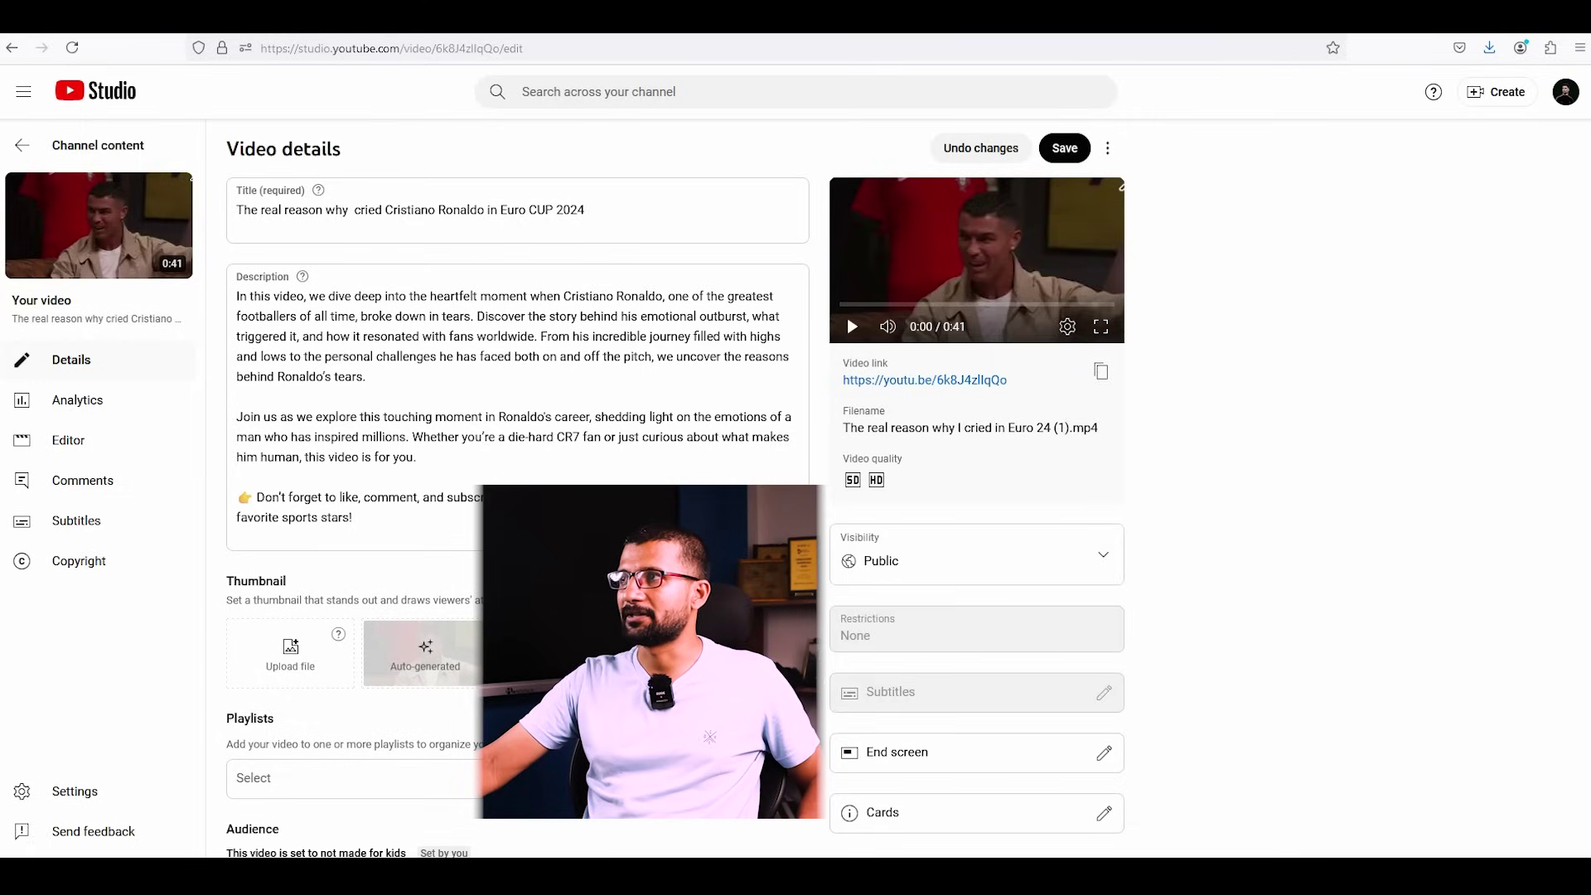
{"action": "left_click", "coordinate": [1065, 149]}
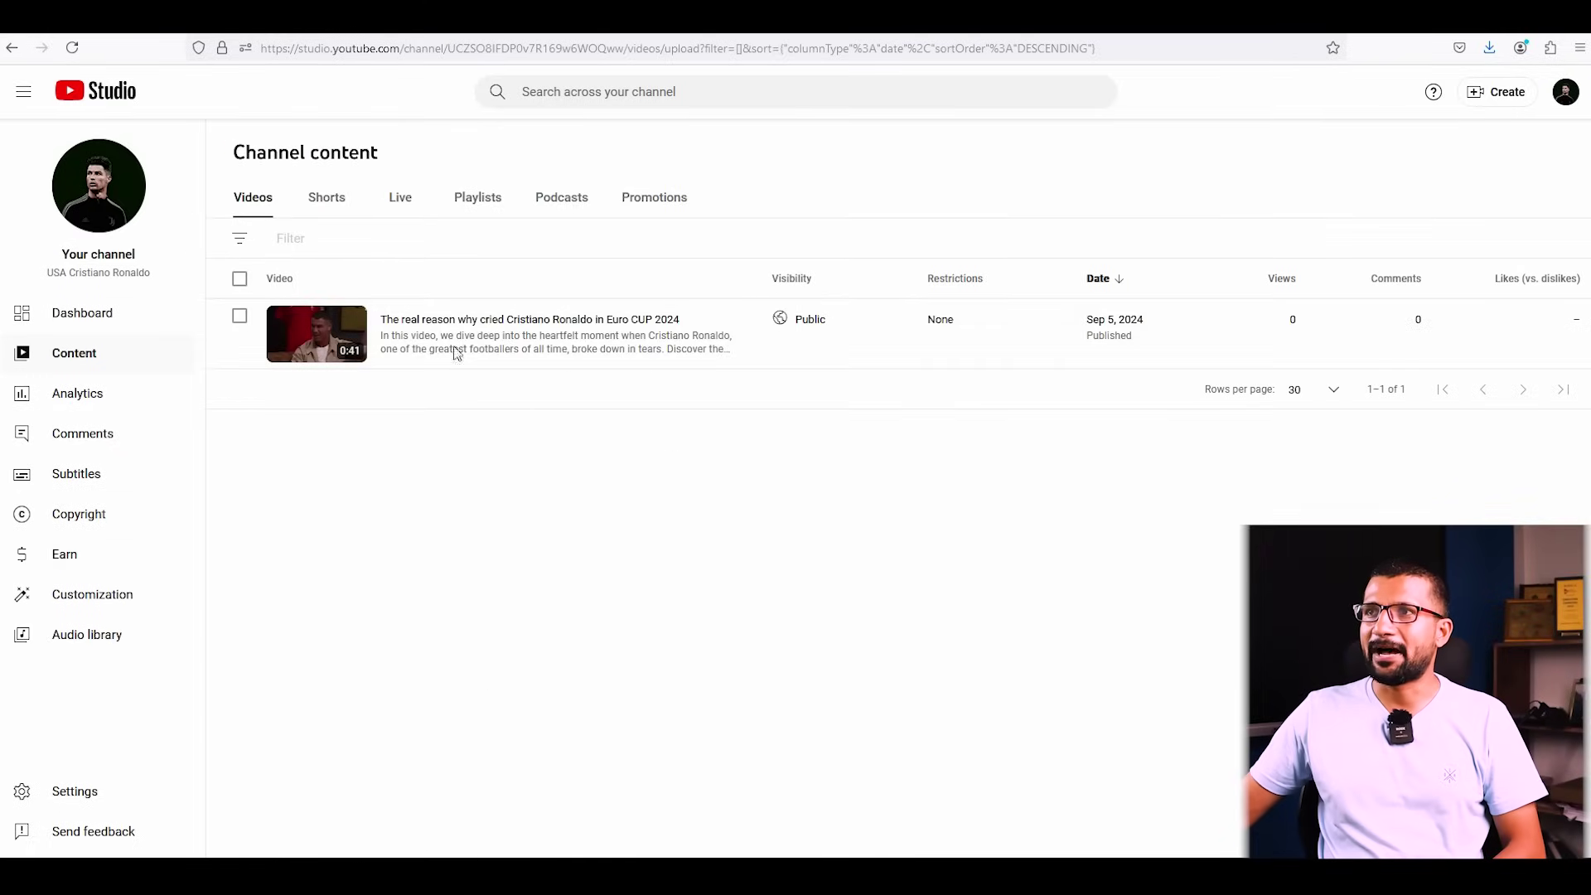
- Open the channel's public page, view its published videos and highlight the channel name
{"action": "left_click", "coordinate": [1565, 93]}
{"action": "left_click", "coordinate": [1397, 199]}
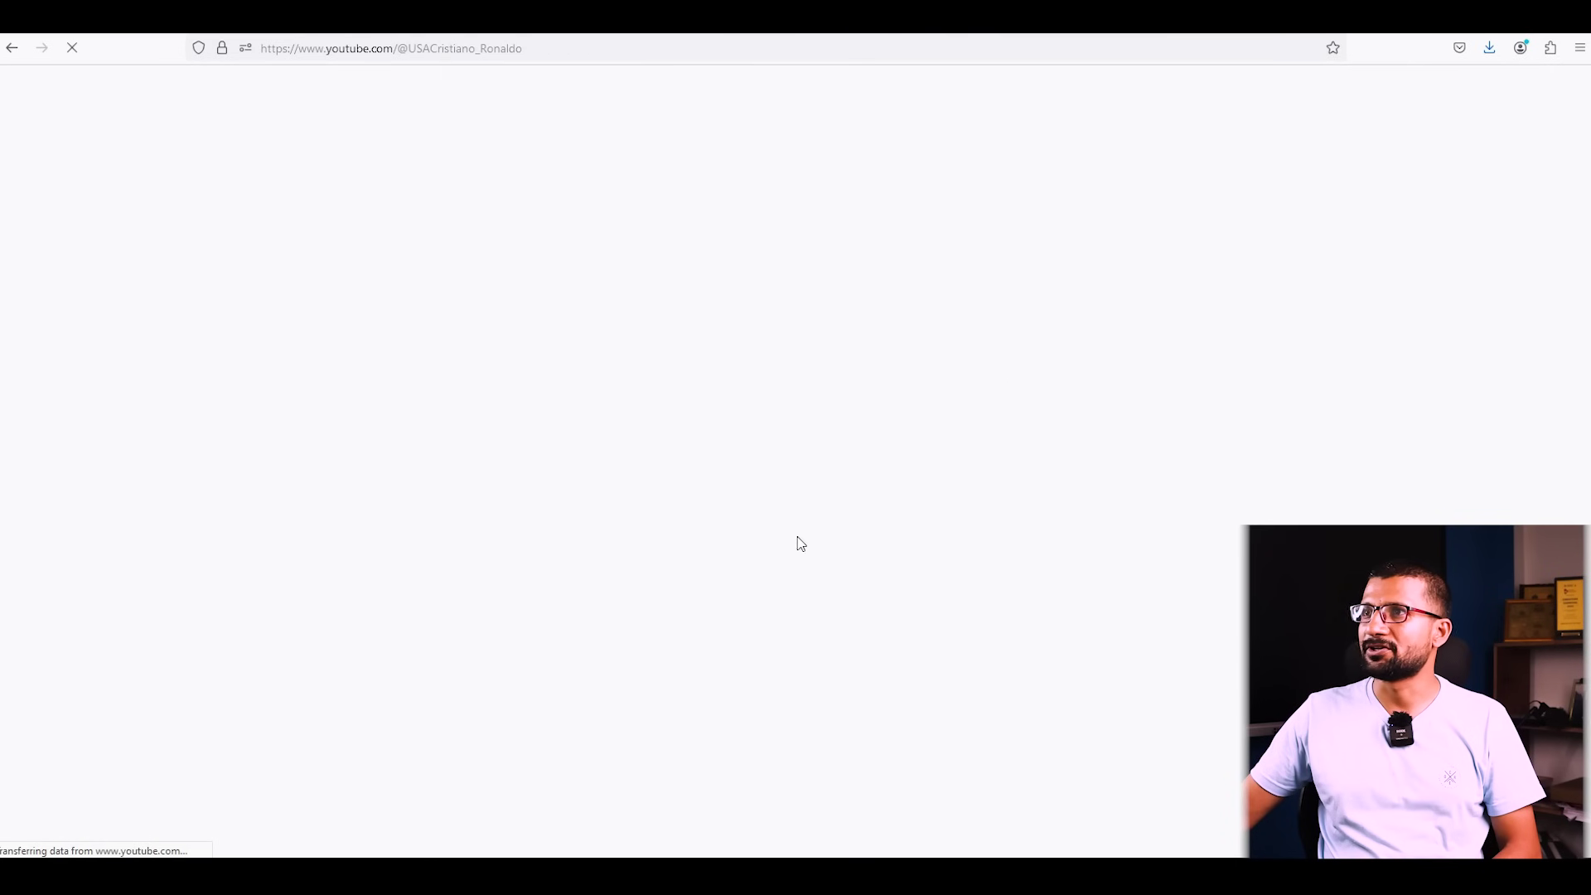
{"action": "left_click", "coordinate": [437, 466]}
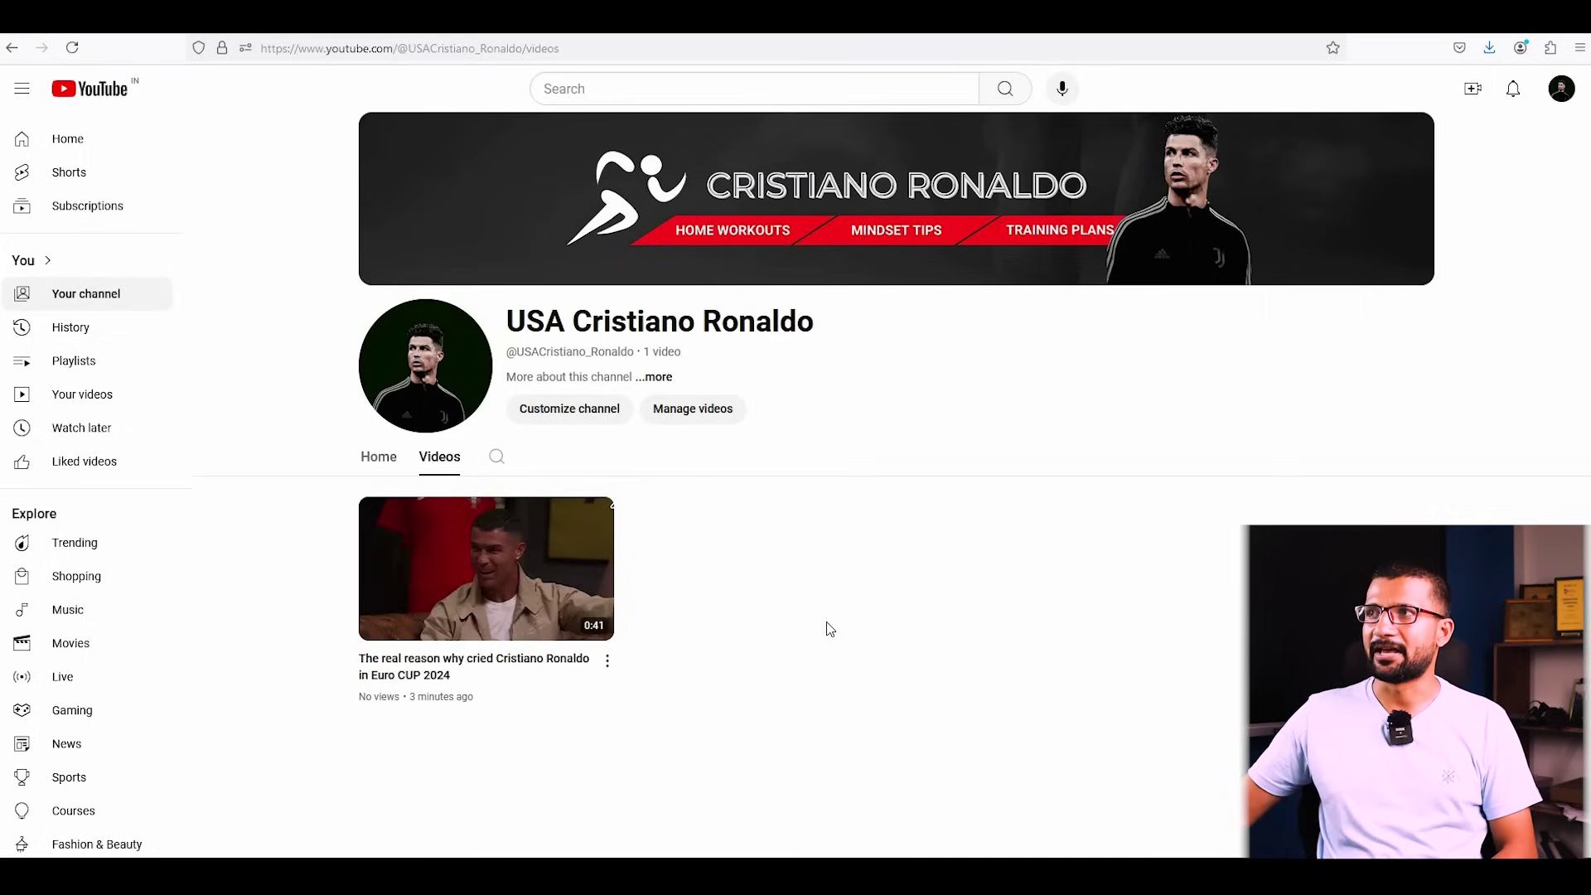
{"action": "left_click_drag", "start_coordinate": [507, 323], "coordinate": [788, 325]}
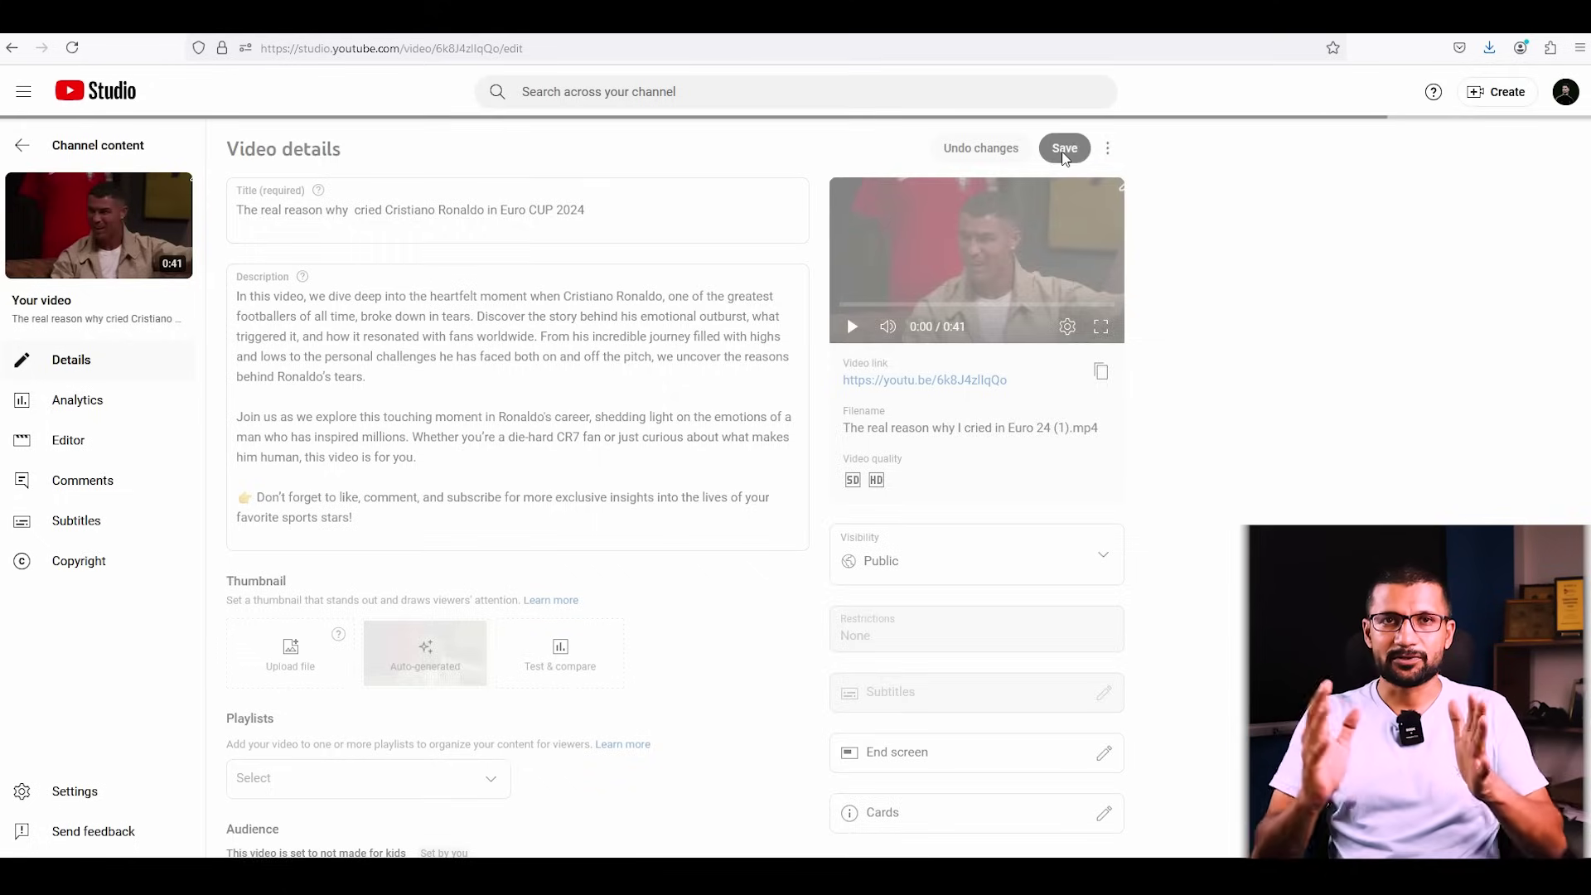
- Save the video's details with its Public visibility
{"action": "left_click", "coordinate": [1065, 150]}
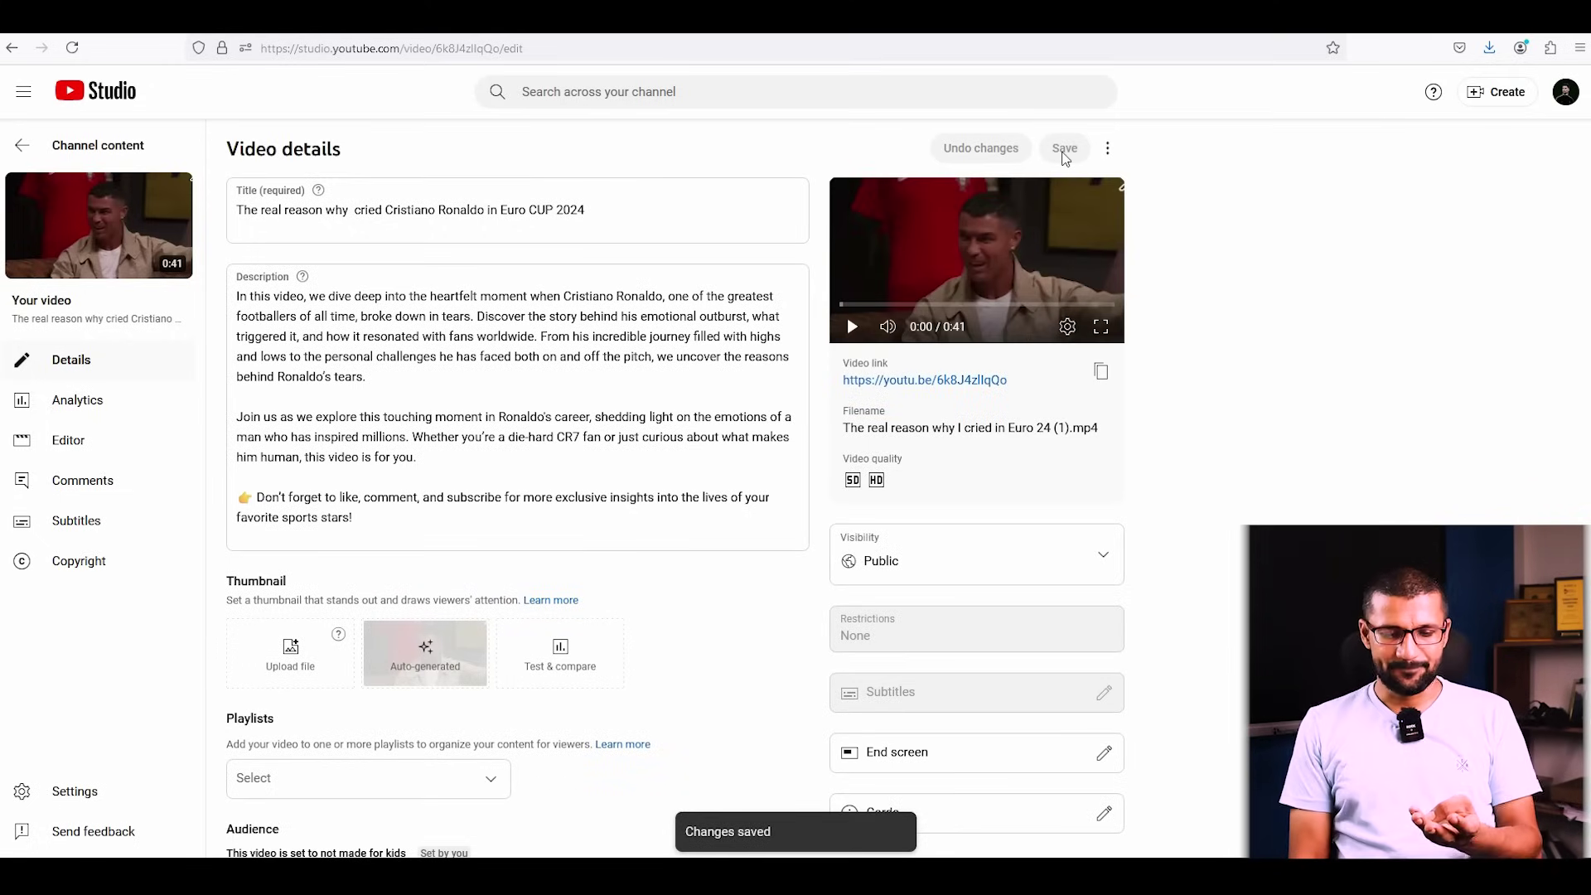